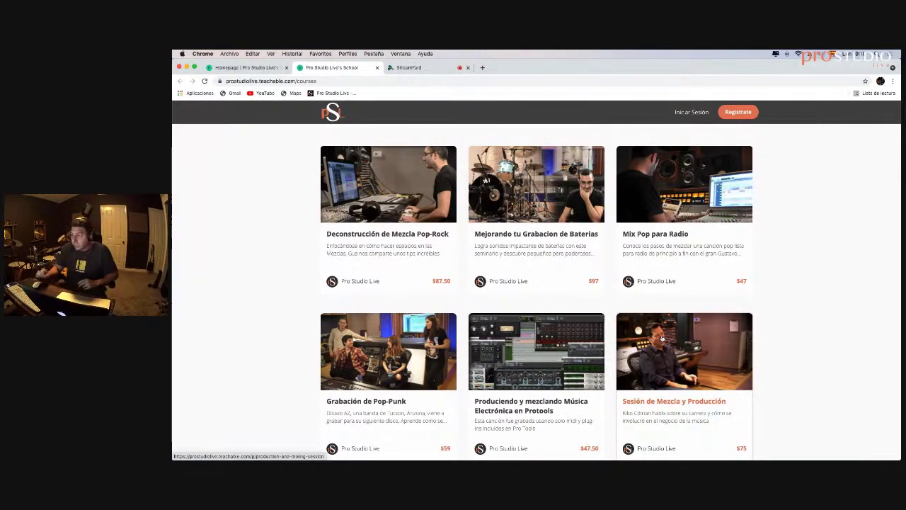
- Look through the Pro Studio Live course list down to the bundles, and switch to the song in Studio One
scroll(662, 339, down, 10)
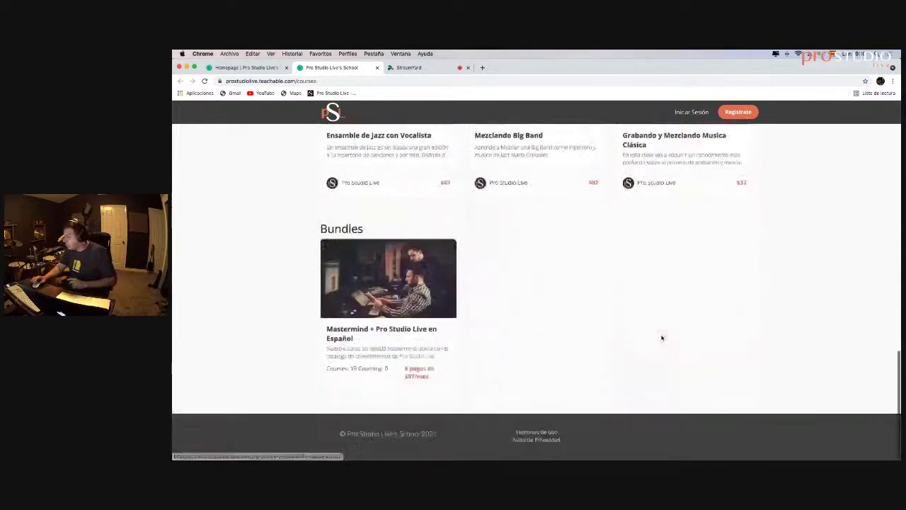
scroll(662, 338, up, 10)
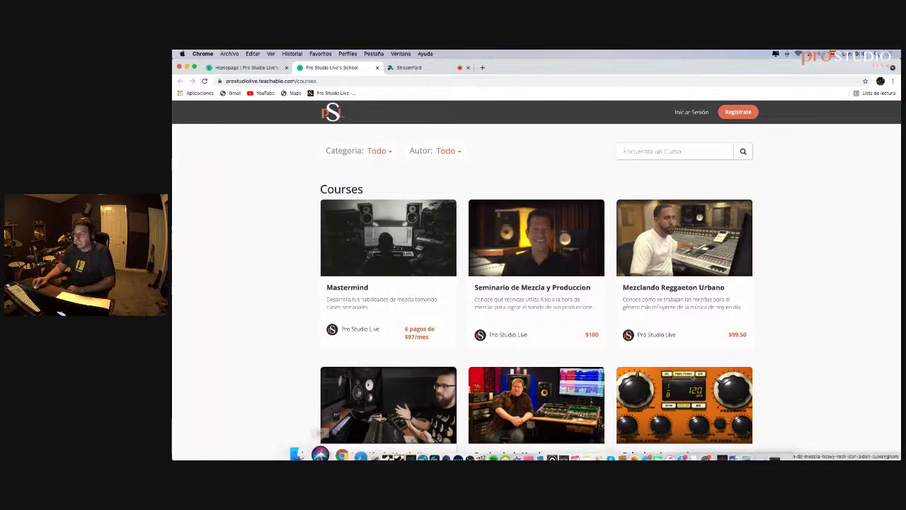
click(366, 445)
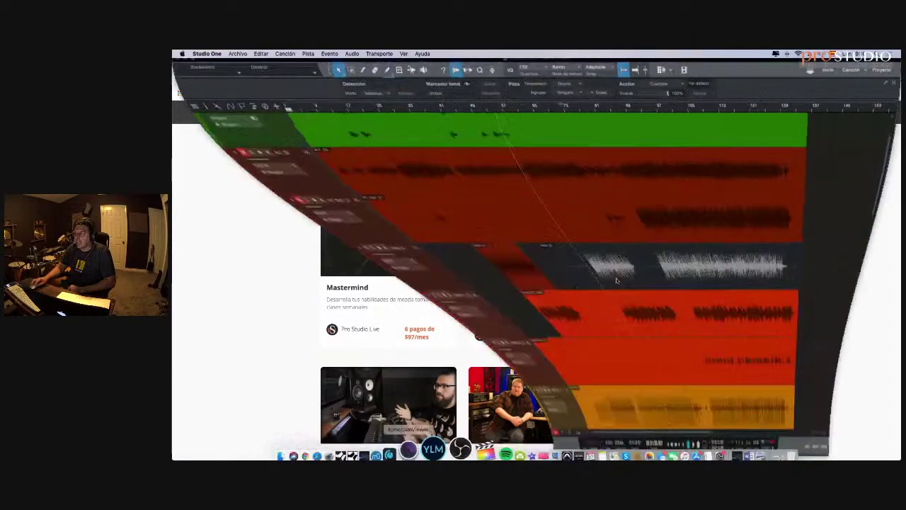
- Look over the song's tracks, from the guitars and ukulele through the drums and bass to the vocals
scroll(423, 291, down, 8)
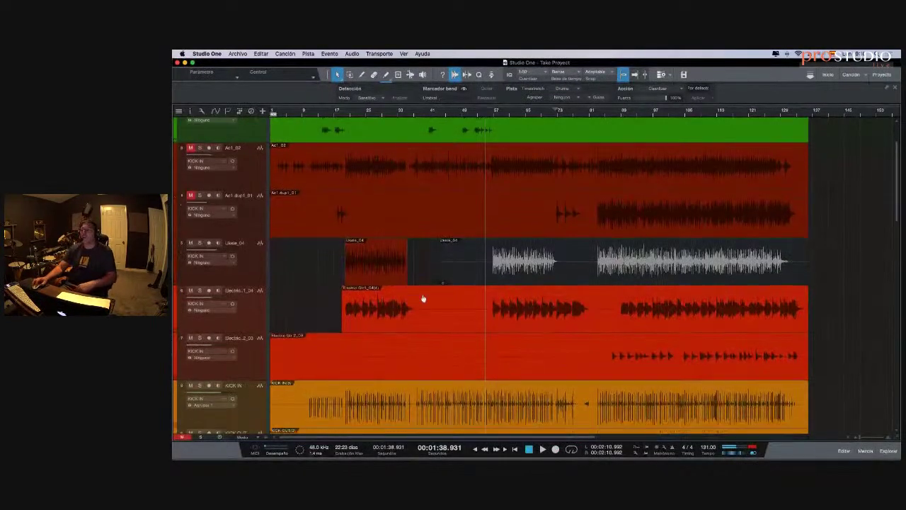
scroll(423, 293, up, 1)
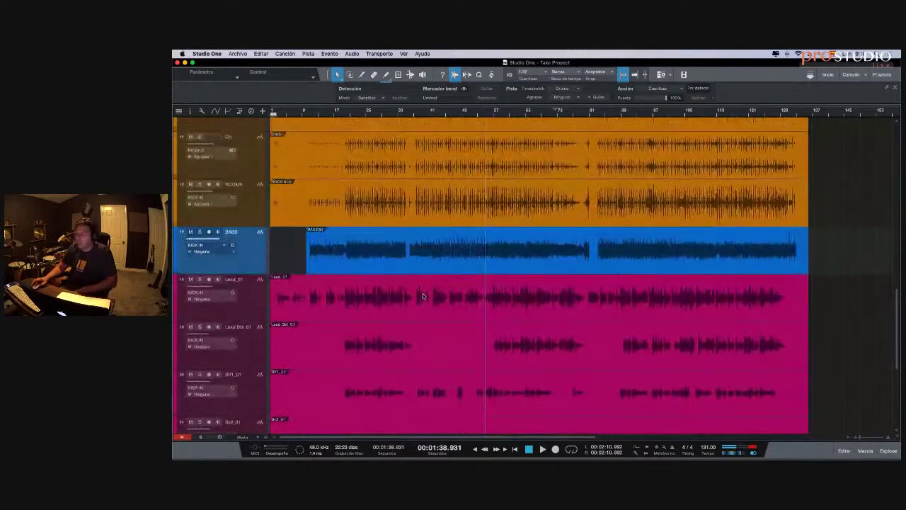
scroll(422, 294, down, 3)
scroll(423, 293, up, 15)
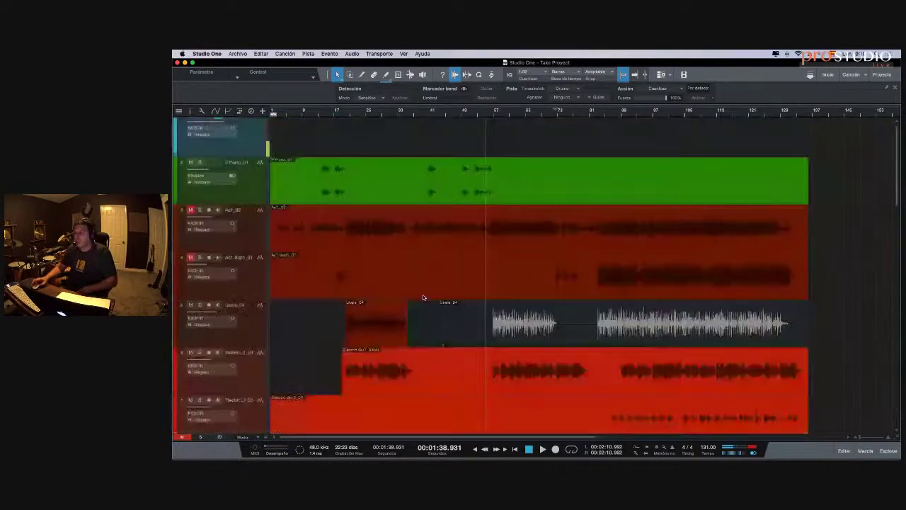
scroll(422, 294, down, 3)
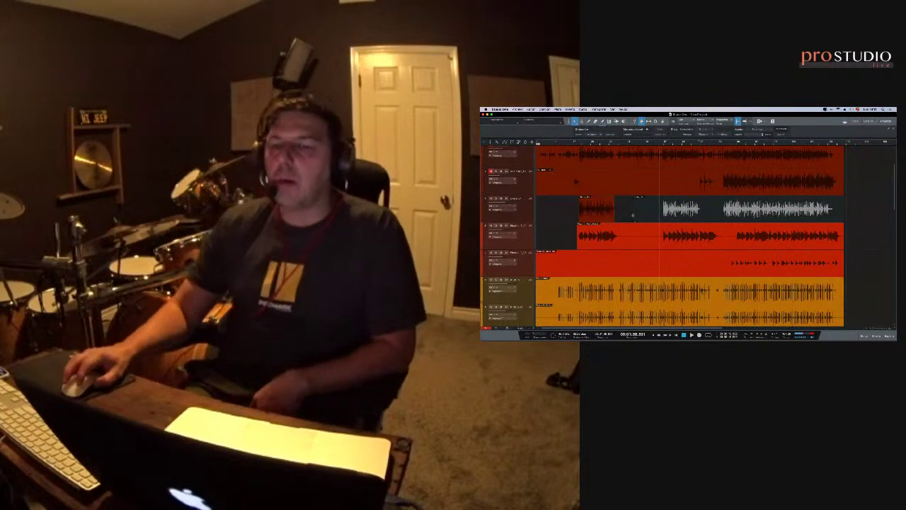
scroll(576, 161, up, 3)
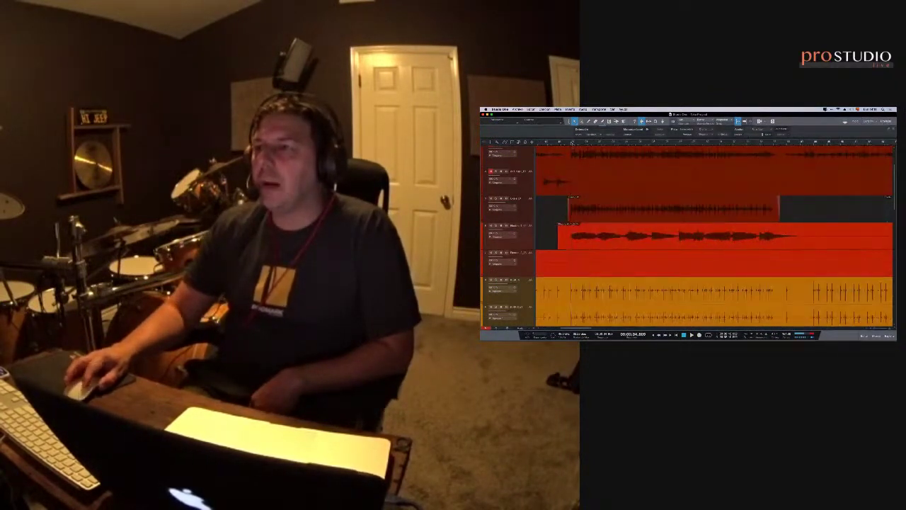
scroll(588, 244, down, 3)
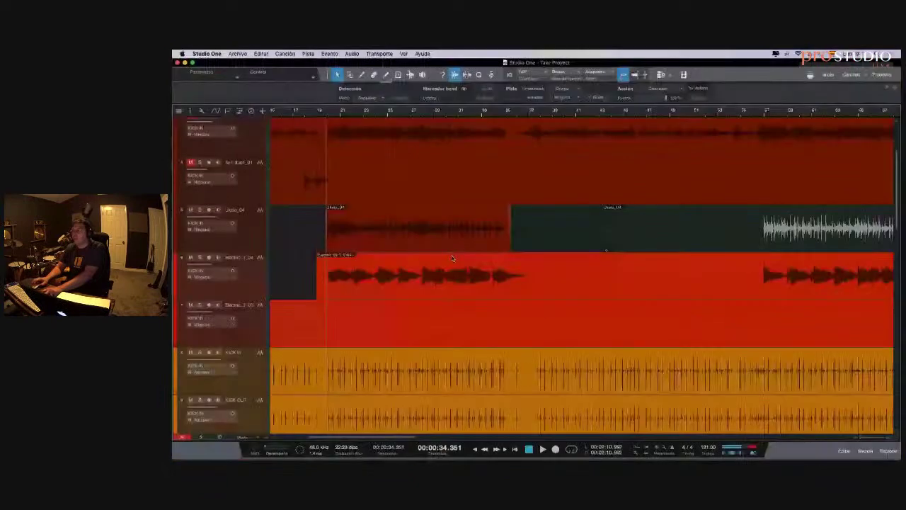
- Play the song from the start of the first ukulele section at 00:00:34.351, look over the tracks meanwhile, and stop playback
click(375, 234)
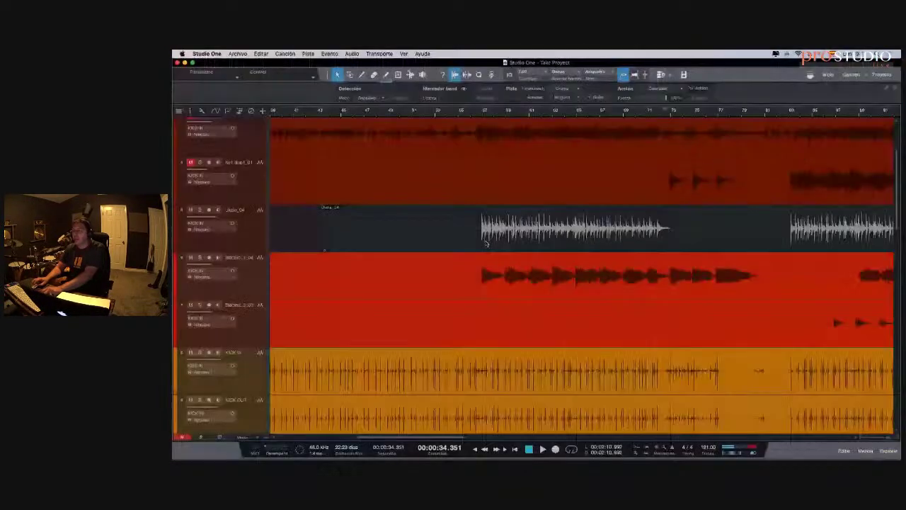
scroll(485, 243, left, 5)
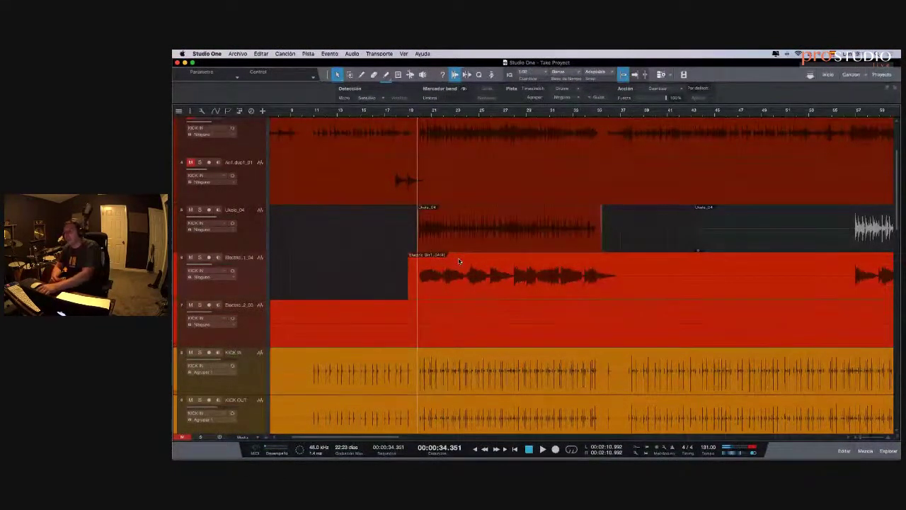
scroll(431, 320, down, 5)
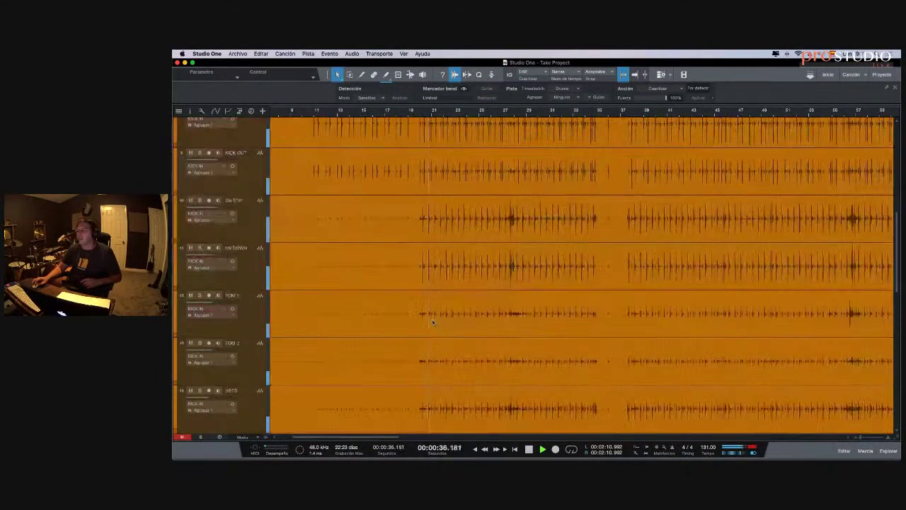
scroll(433, 322, down, 6)
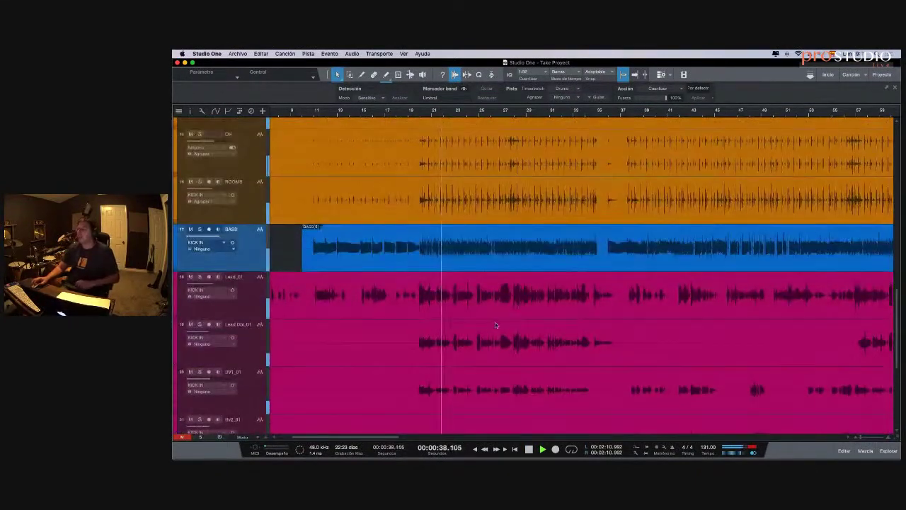
scroll(495, 325, up, 10)
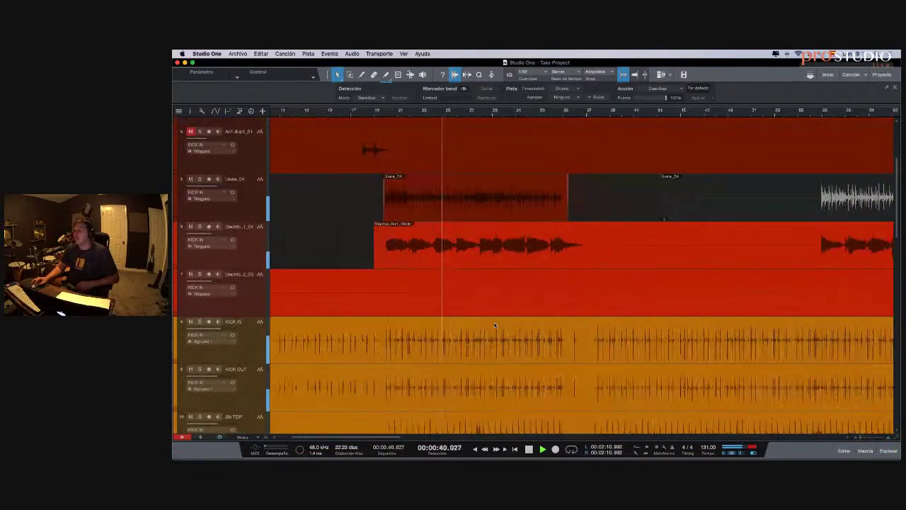
scroll(496, 324, right, 4)
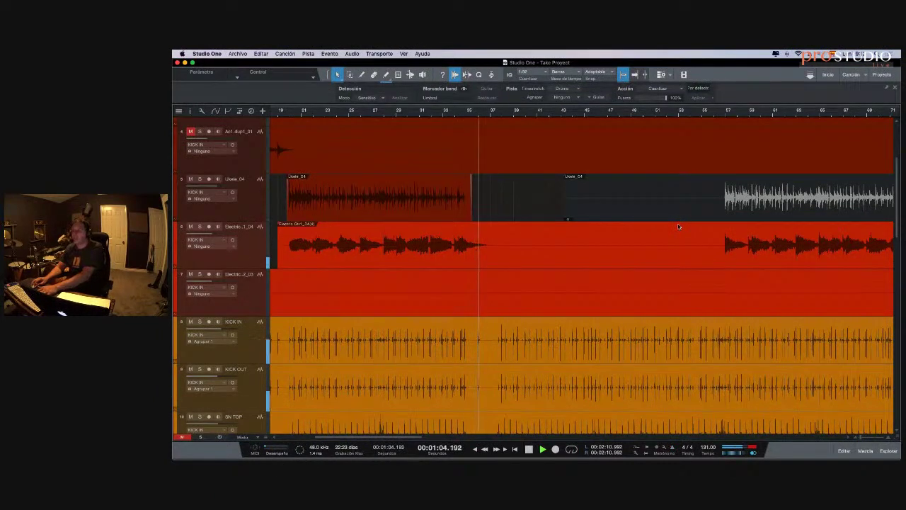
key(space)
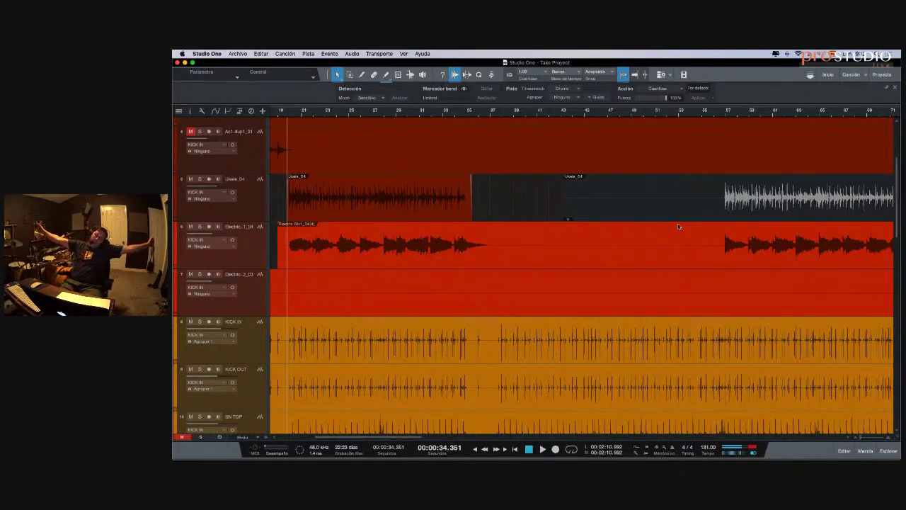
- Play the second ukulele section from 00:01:41.679, show more of the timeline, and stop playback
scroll(719, 206, right, 10)
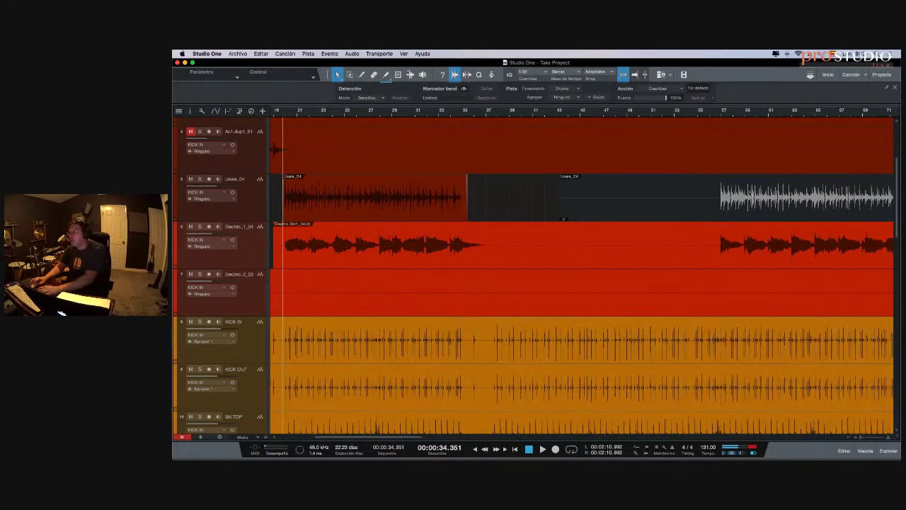
click(412, 114)
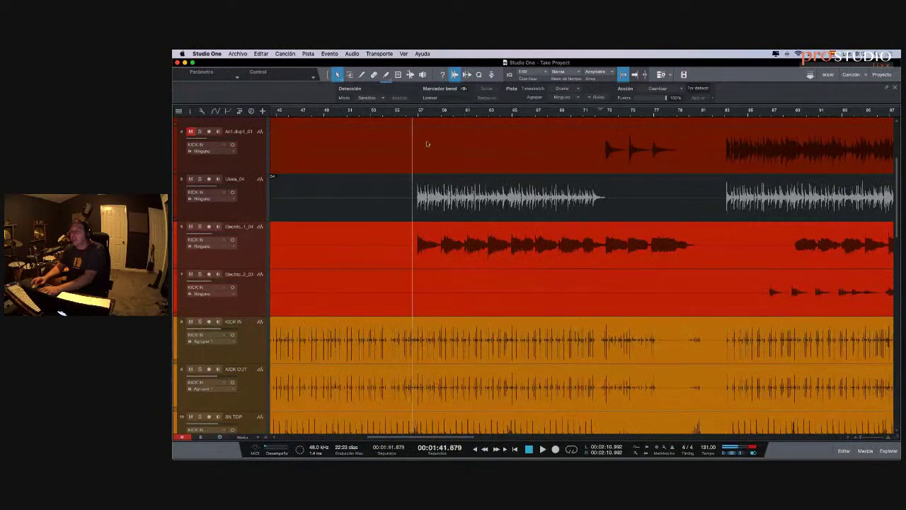
key(space)
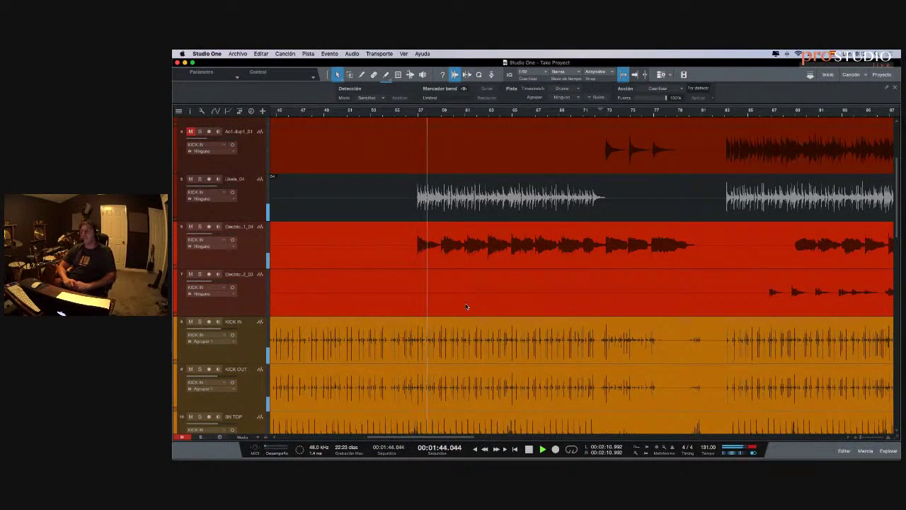
key(space)
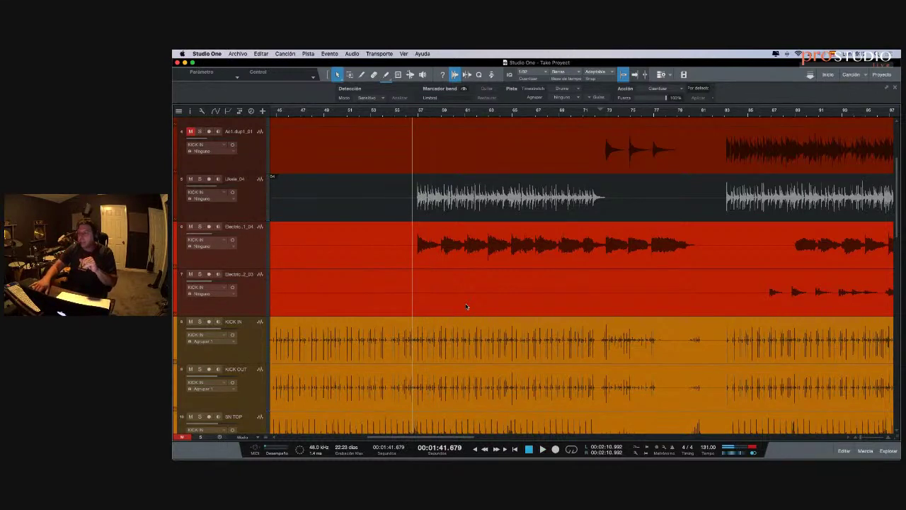
key(space)
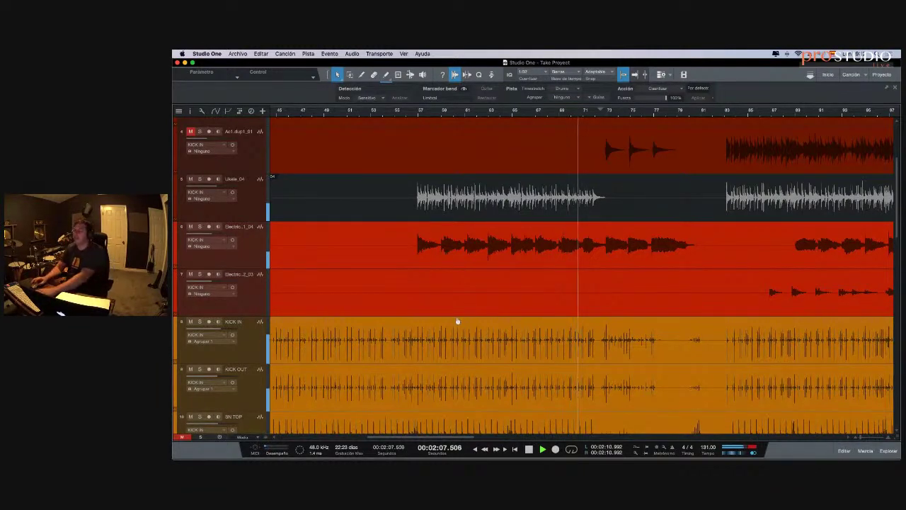
key(w)
key(w)
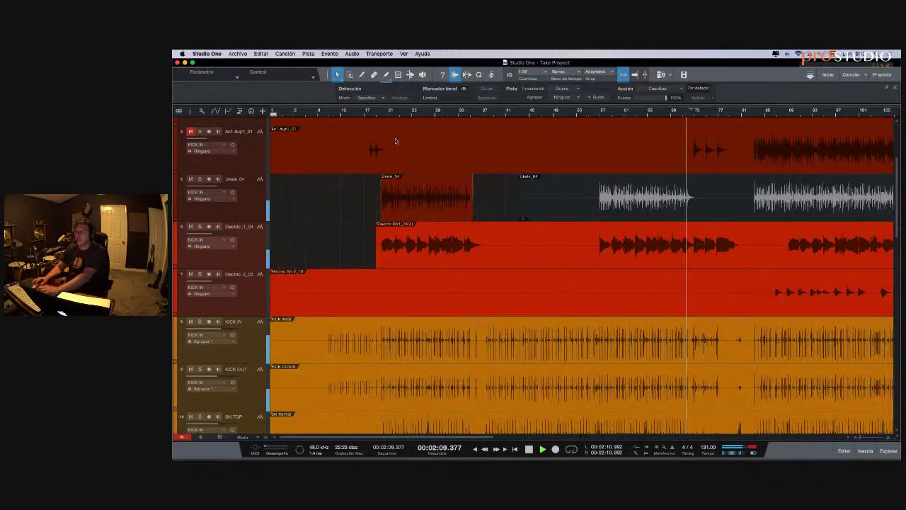
key(space)
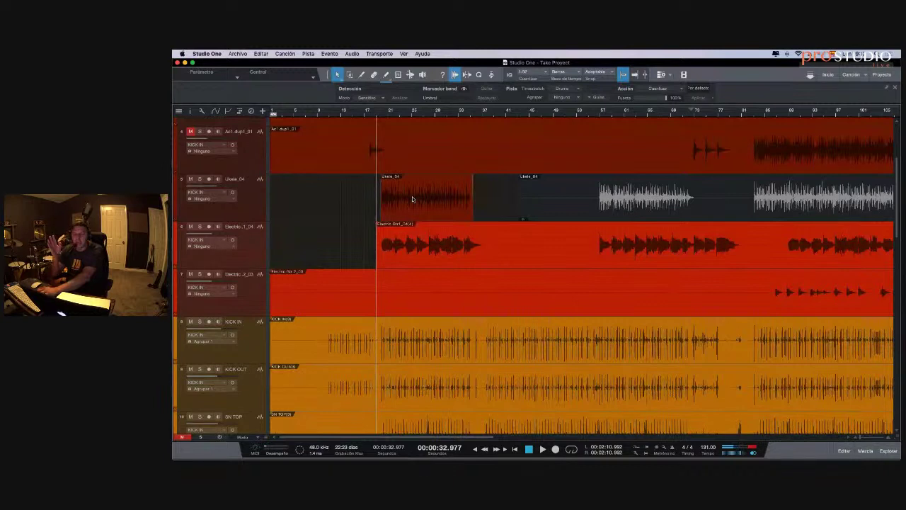
- Compare the ukulele sections by playing the first from 00:00:32.977 and the second from 00:01:40.763, stopping playback after each
key(space)
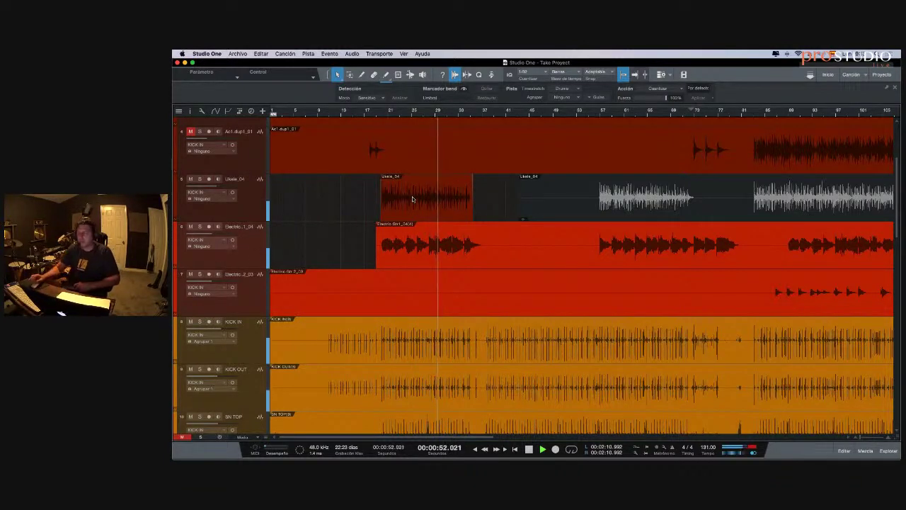
scroll(424, 202, right, 5)
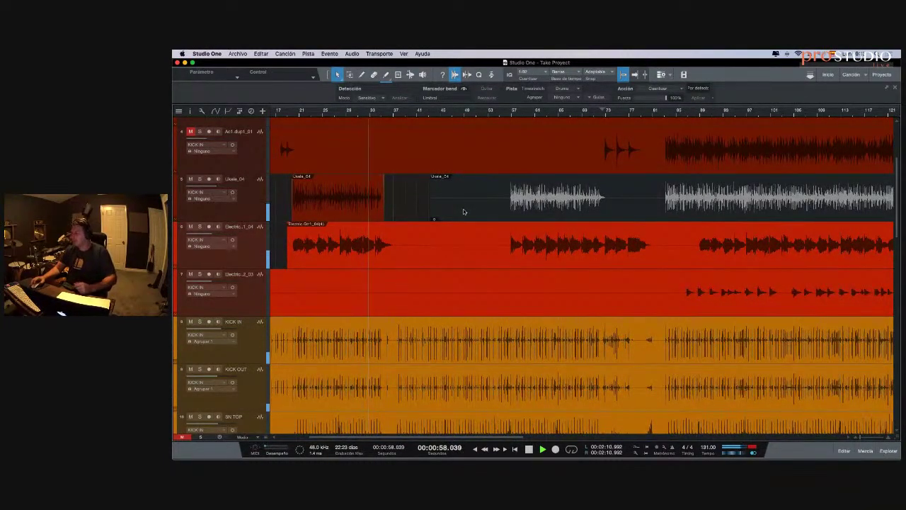
scroll(460, 208, right, 3)
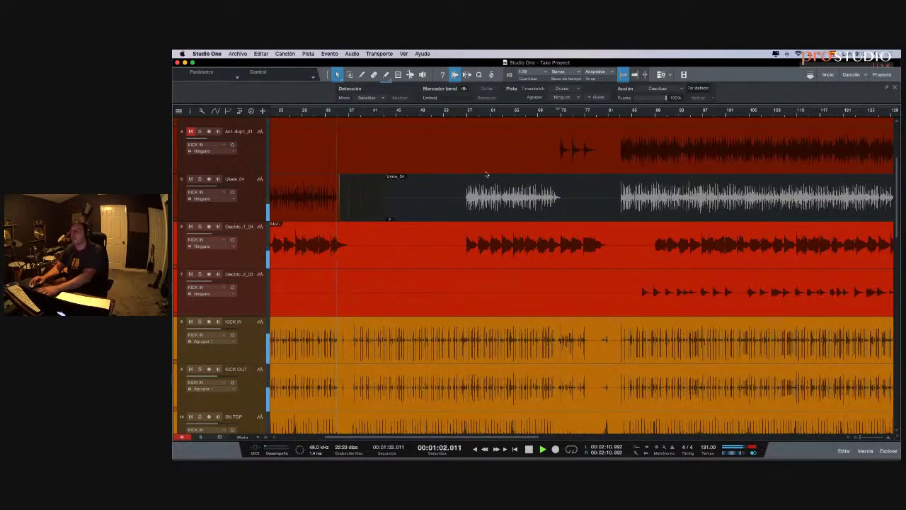
key(space)
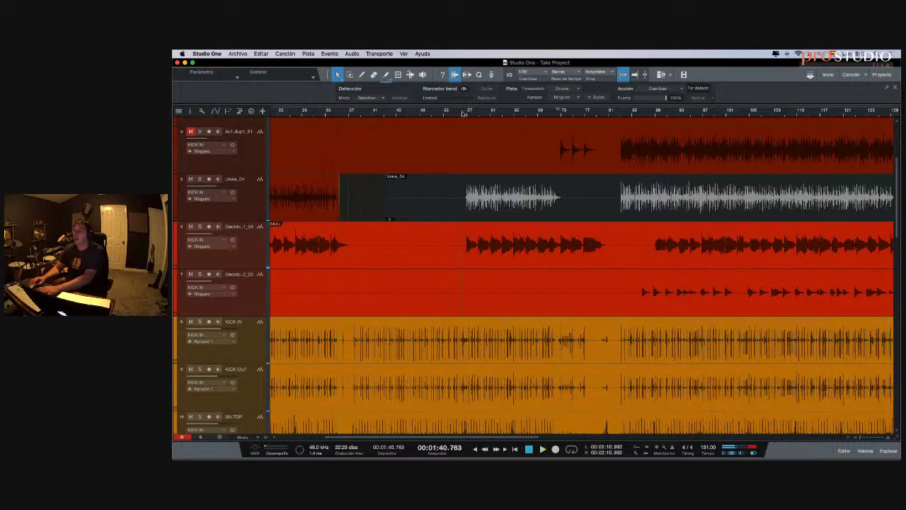
key(space)
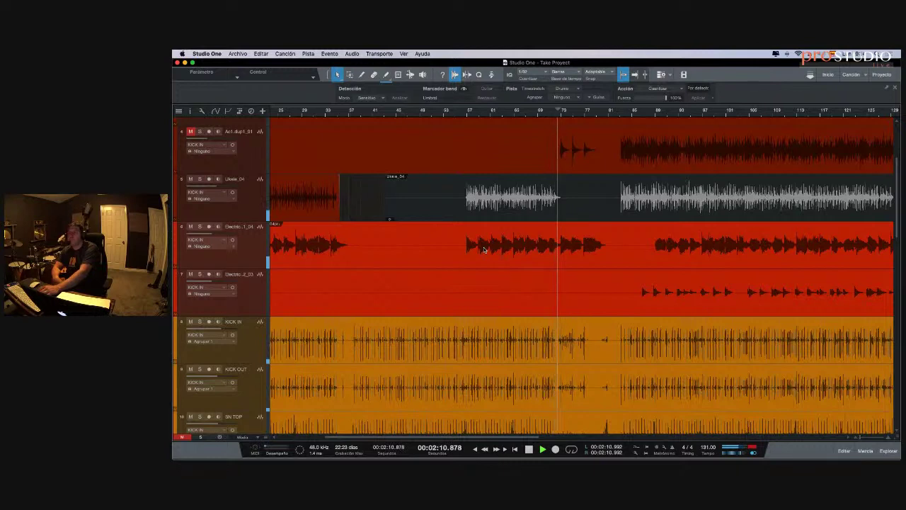
key(space)
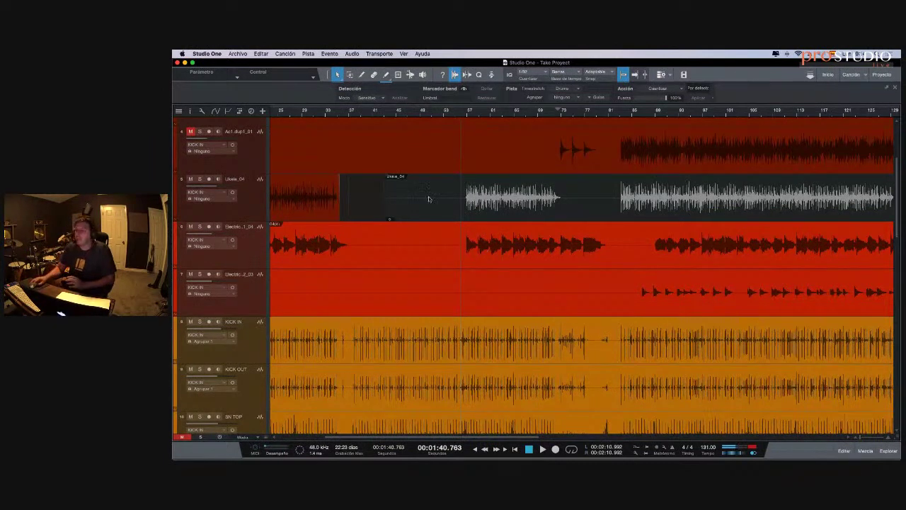
- Trim the start of the second ukulele clip to about bar 55 and cut out the silent portion between about bars 75 and 80
drag(386, 208, 456, 210)
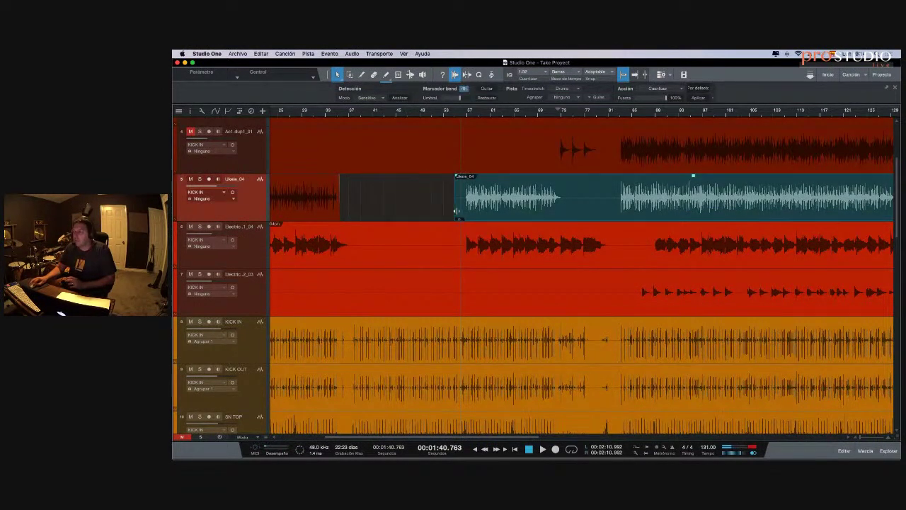
key(3)
click(574, 194)
click(603, 192)
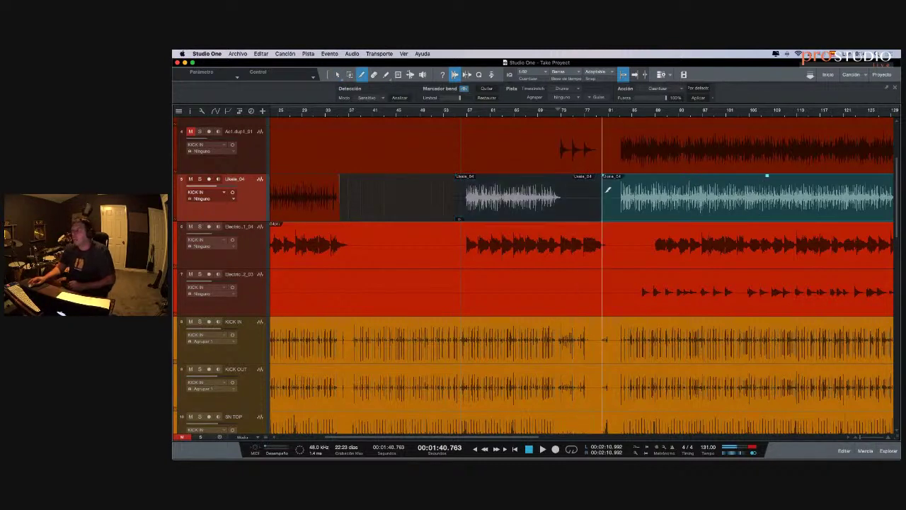
key(1)
click(594, 197)
key(Delete)
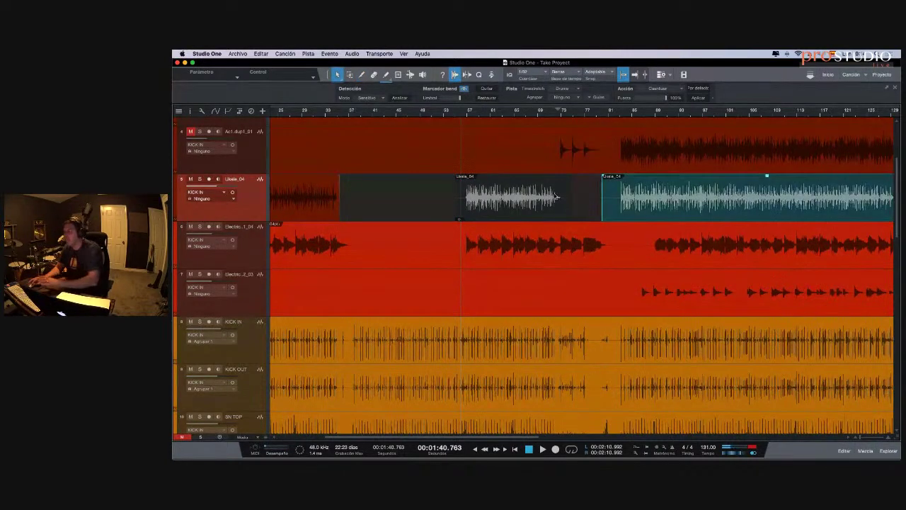
- Trim the second ukulele clip to start just after bar 56 and end between bars 73 and 74
click(559, 194)
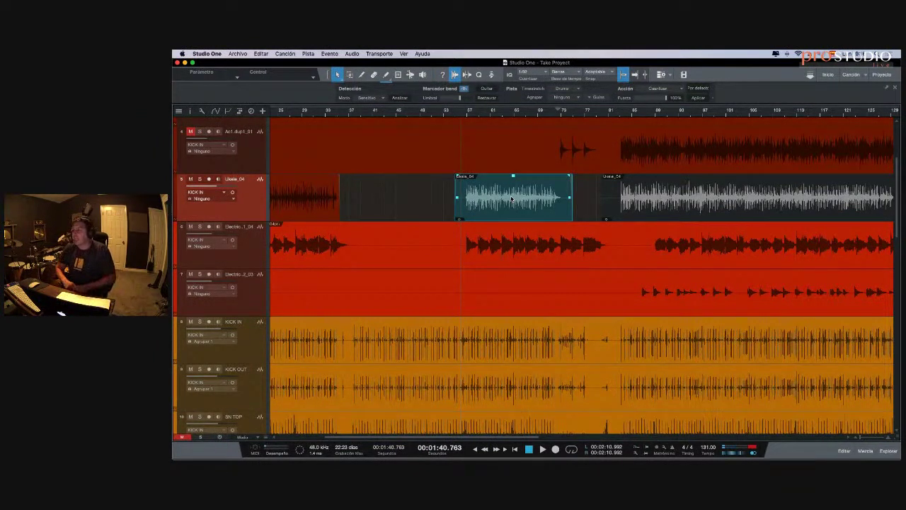
scroll(528, 219, up, 2)
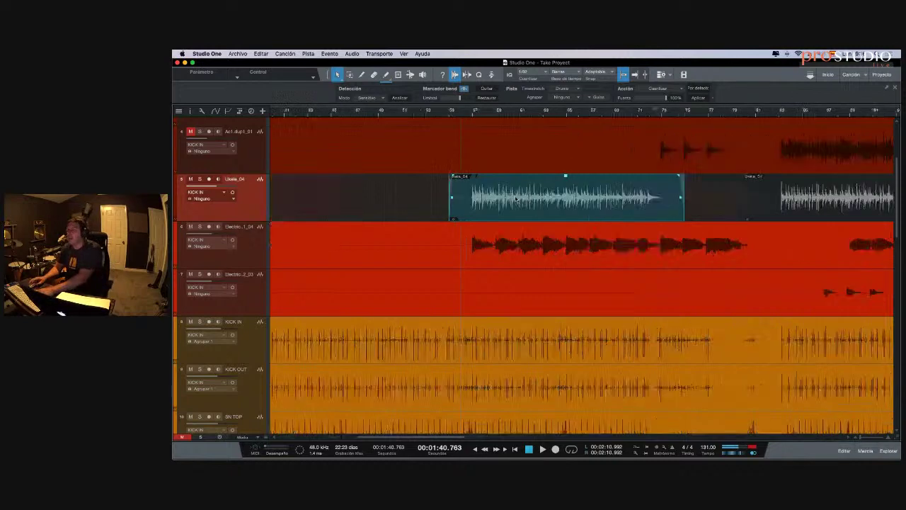
scroll(528, 218, up, 2)
scroll(525, 218, down, 2)
scroll(510, 216, right, 2)
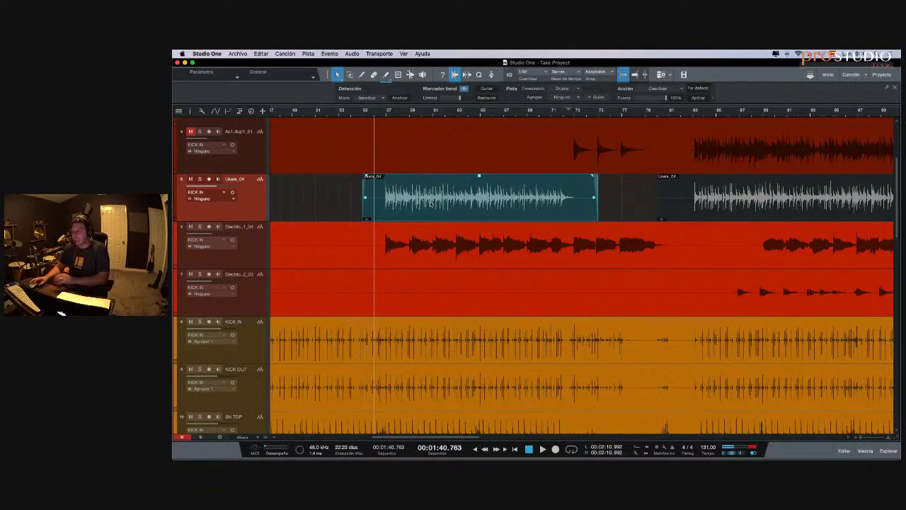
drag(375, 114, 373, 128)
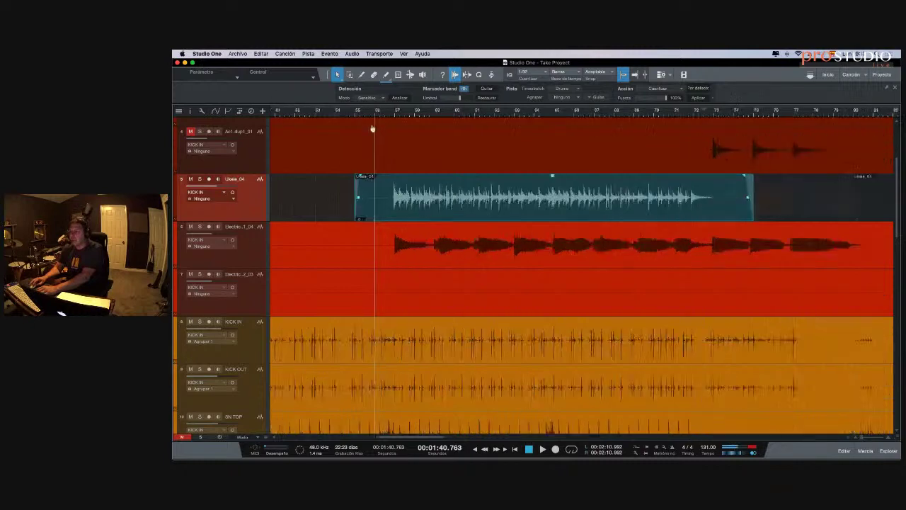
scroll(372, 128, up, 2)
scroll(383, 138, down, 2)
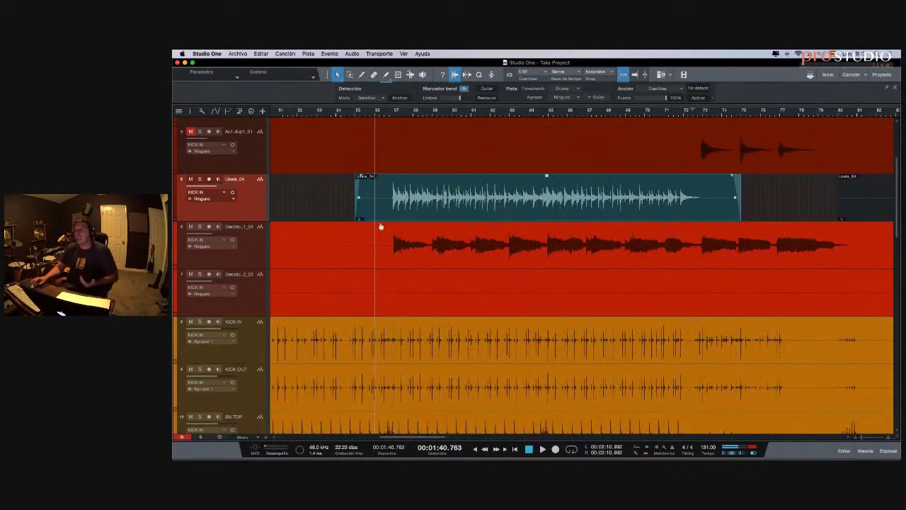
drag(358, 216, 385, 212)
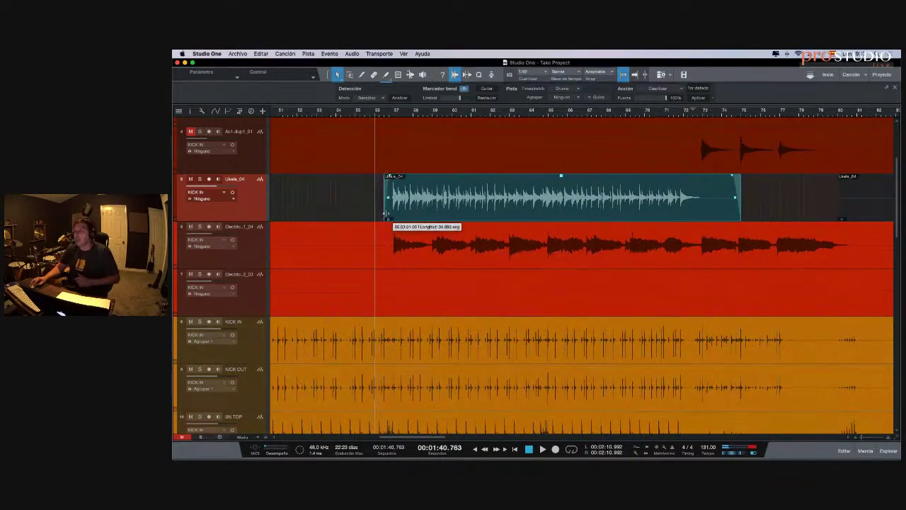
scroll(566, 225, right, 3)
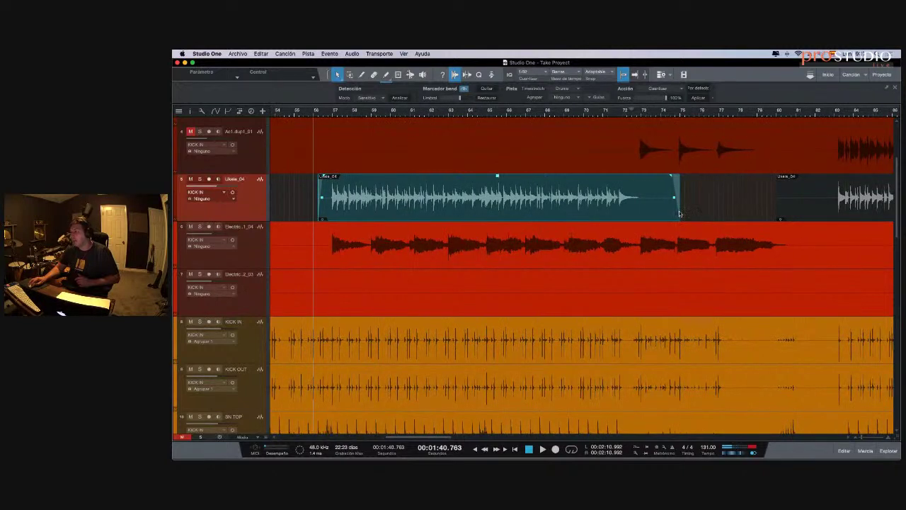
drag(680, 213, 655, 209)
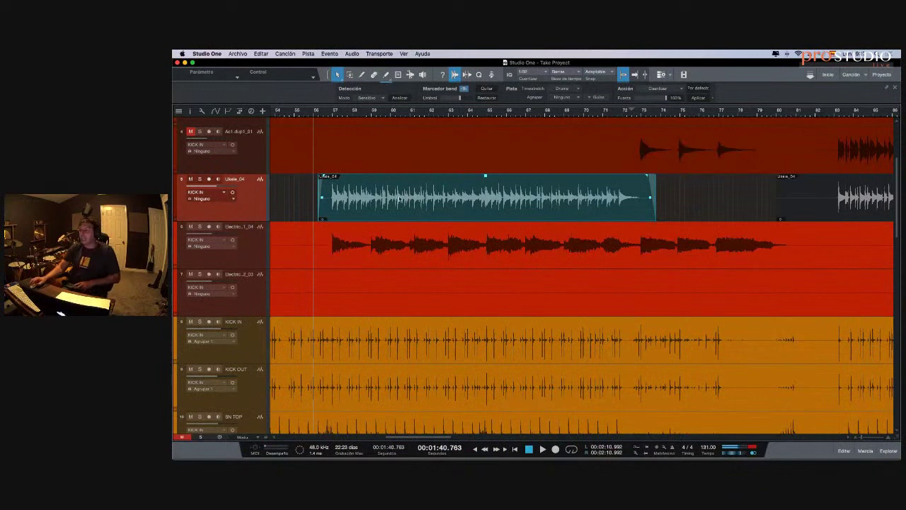
- Solo the ukulele track, play the second ukulele section from 00:01:42.137, and stop playback
scroll(403, 227, up, 3)
scroll(410, 267, down, 2)
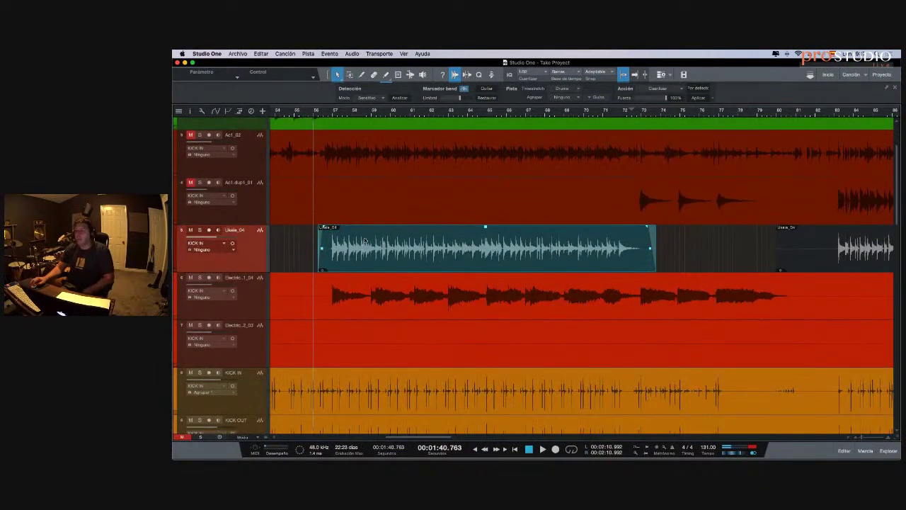
click(200, 230)
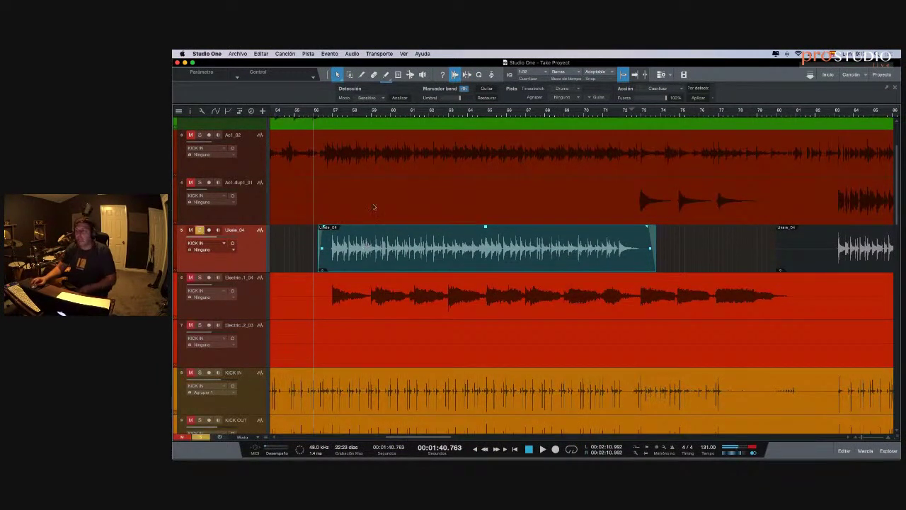
click(327, 113)
key(space)
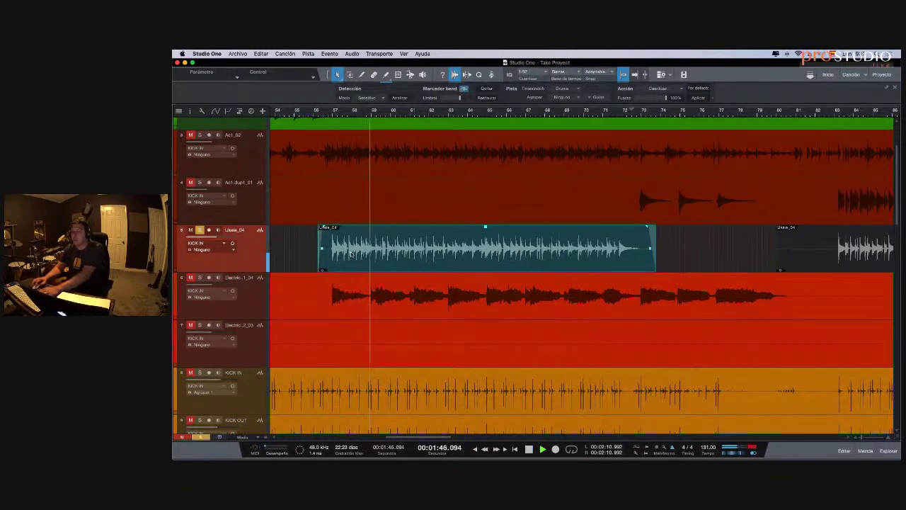
scroll(350, 253, down, 2)
scroll(320, 127, up, 3)
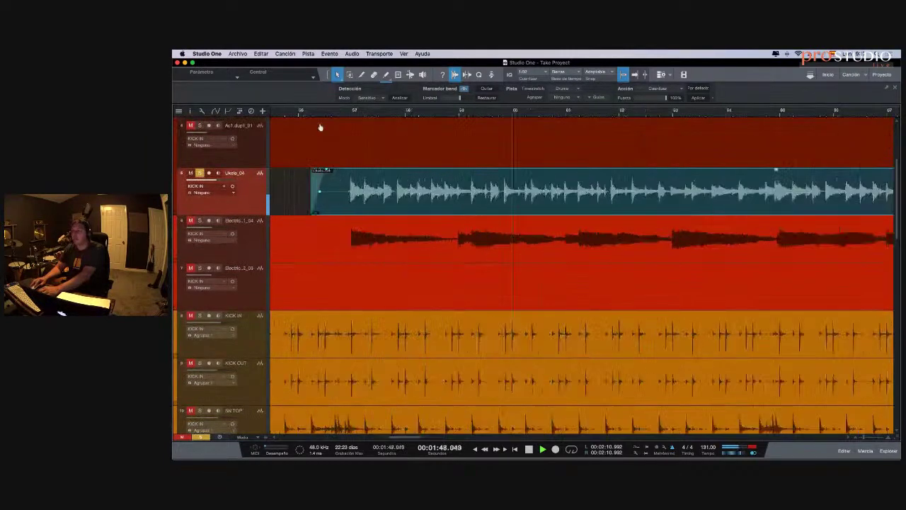
scroll(320, 128, down, 3)
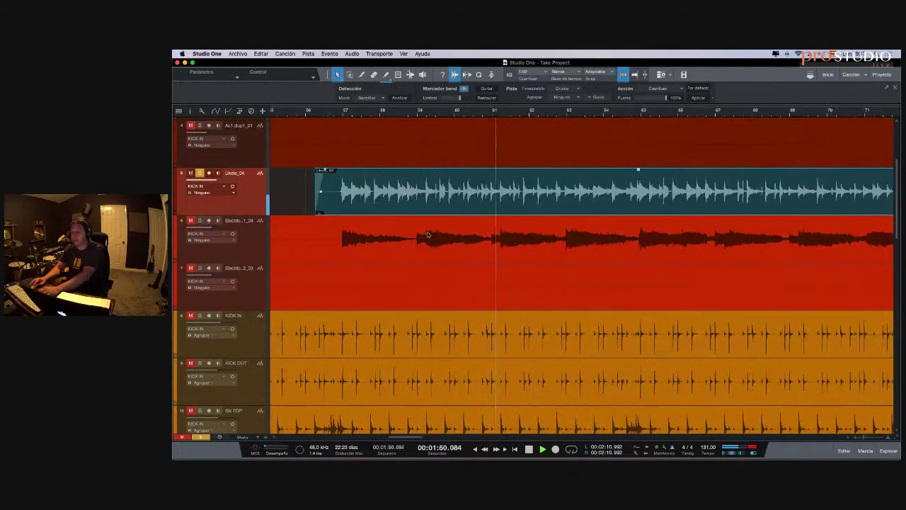
key(space)
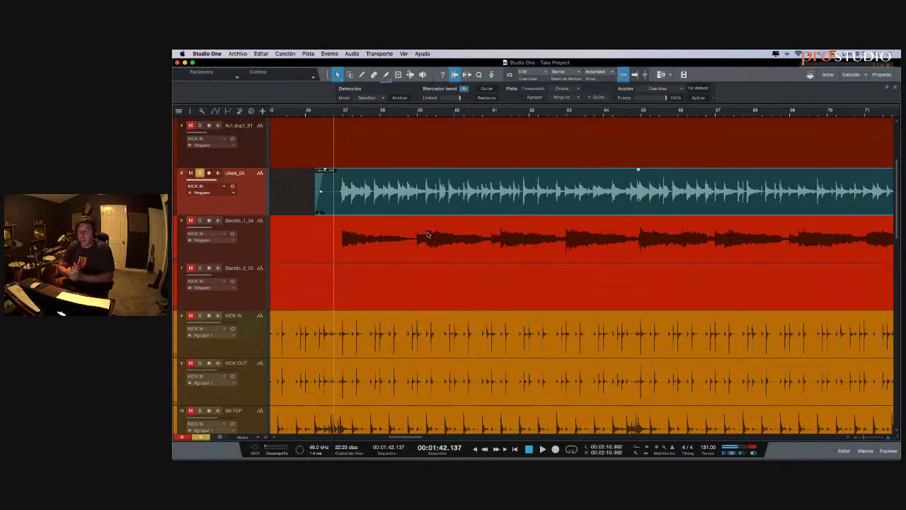
- Extend the start of the second ukulele clip back to exactly bar 56
scroll(453, 235, right, 1)
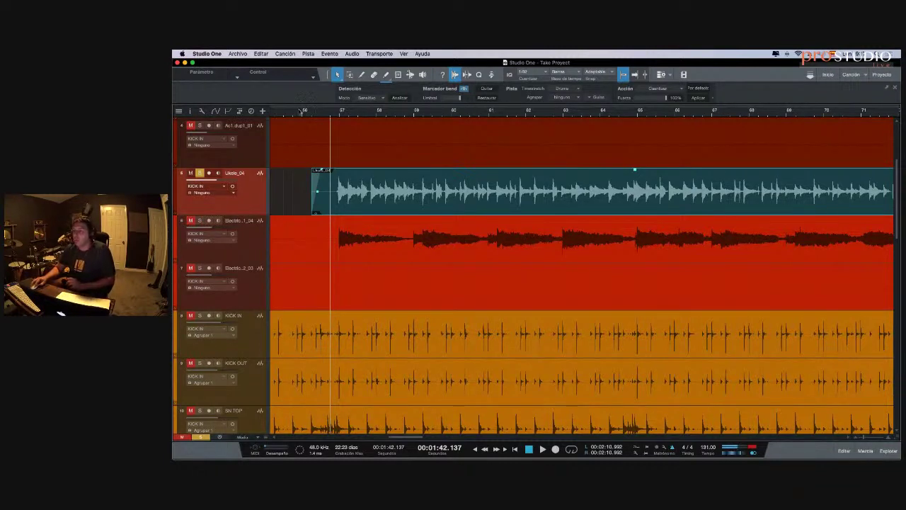
scroll(297, 123, up, 2)
scroll(298, 123, up, 2)
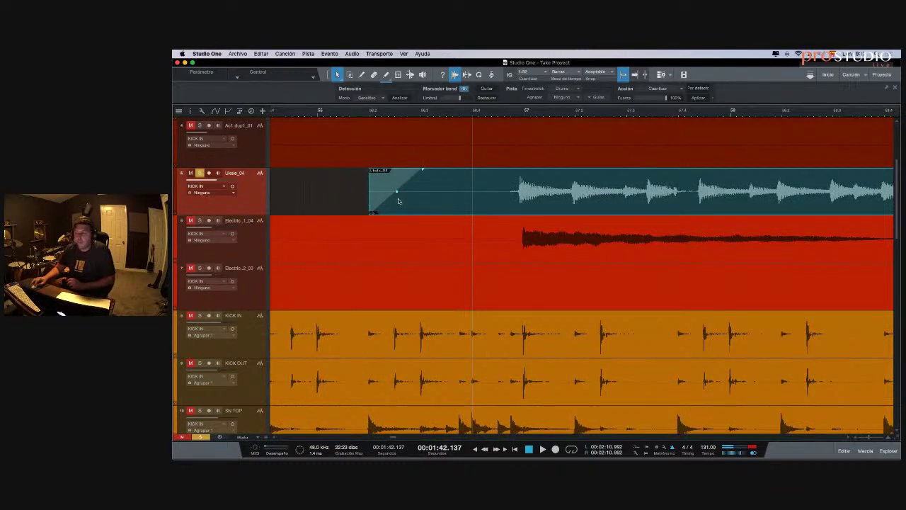
drag(378, 207, 318, 205)
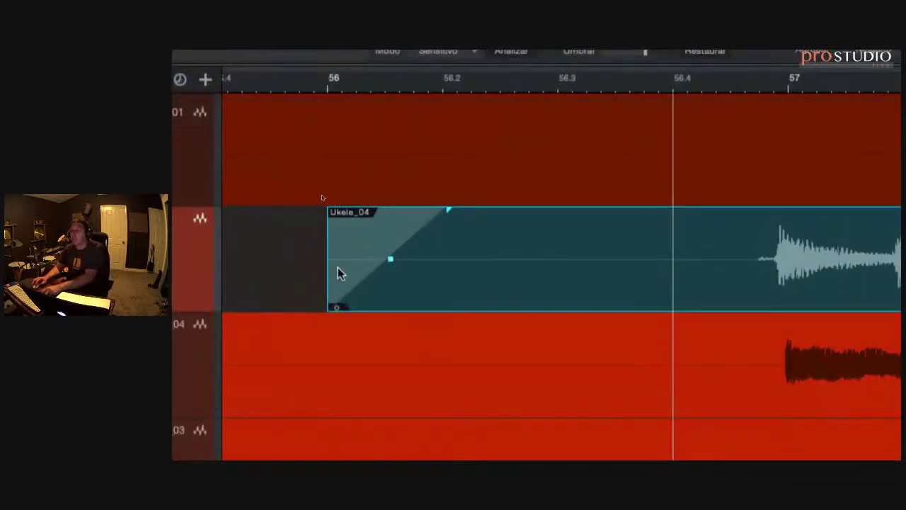
mouse_move(325, 273)
mouse_down()
mouse_move(639, 275)
mouse_move(320, 268)
mouse_up()
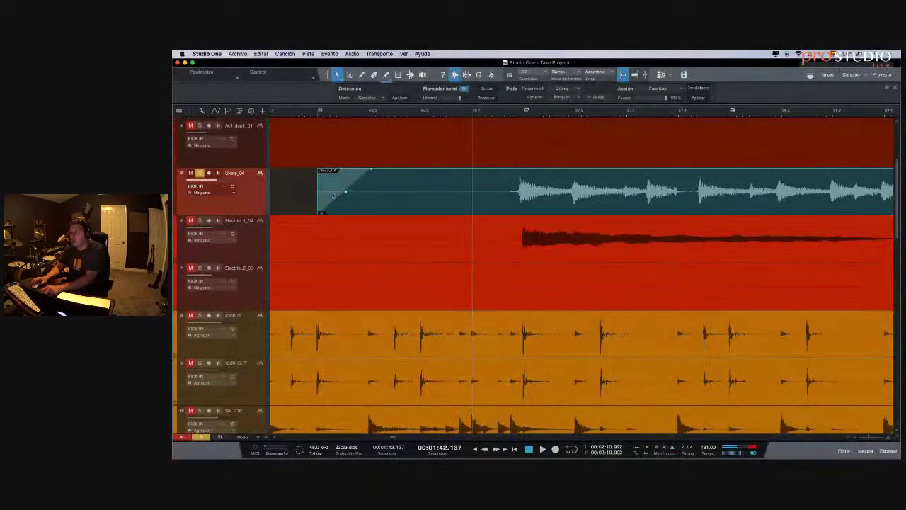
scroll(350, 199, right, 2)
click(350, 198)
scroll(613, 181, down, 5)
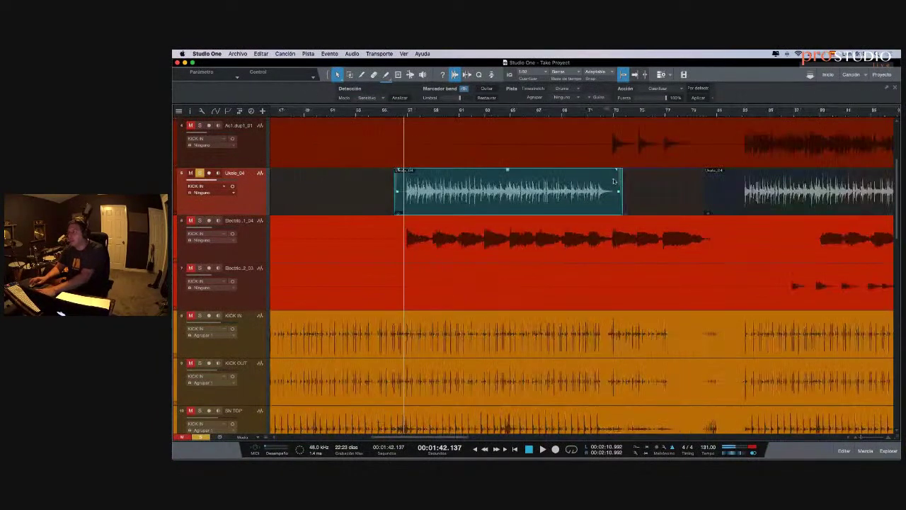
- Look over the ukulele track's clips, selecting the first section's clip and then the second section's clip
scroll(613, 182, right, 3)
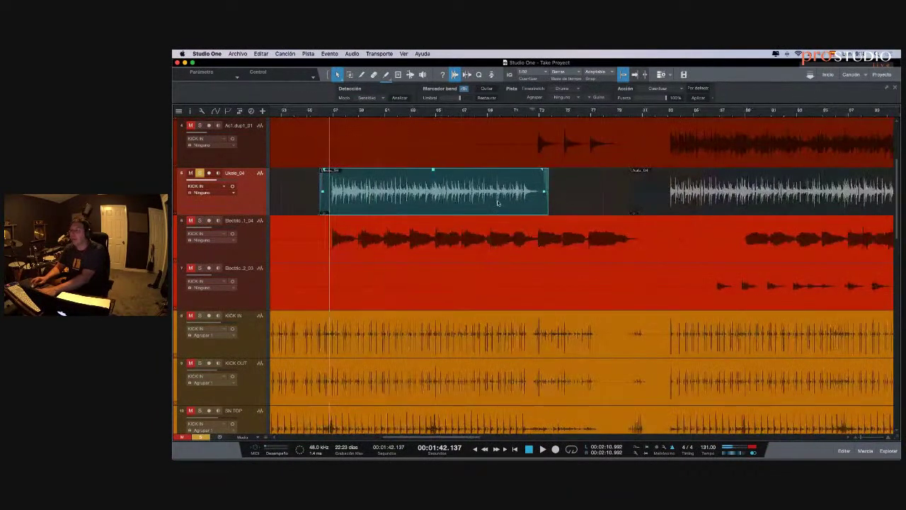
key(w)
key(w)
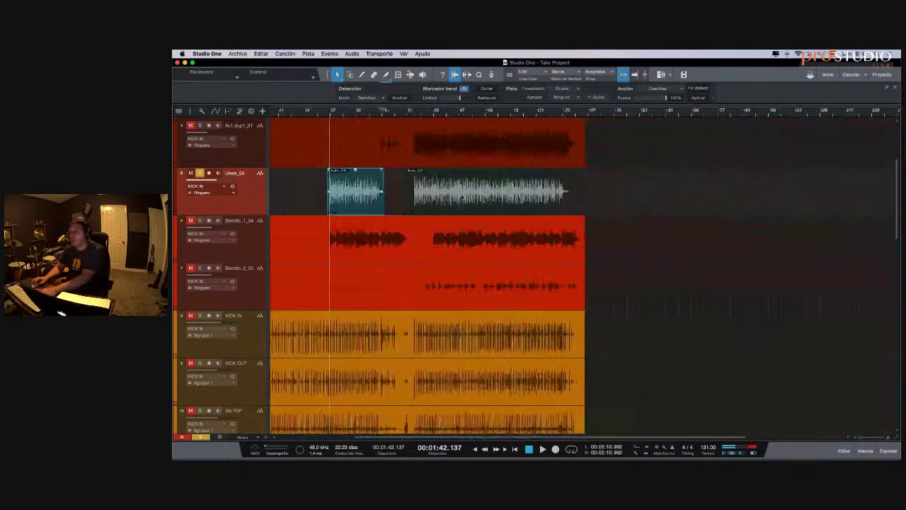
drag(357, 191, 359, 194)
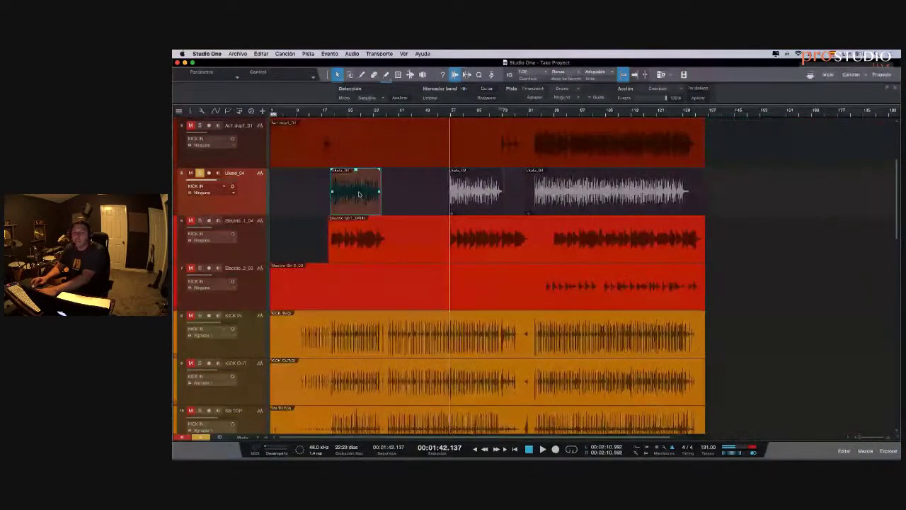
click(472, 187)
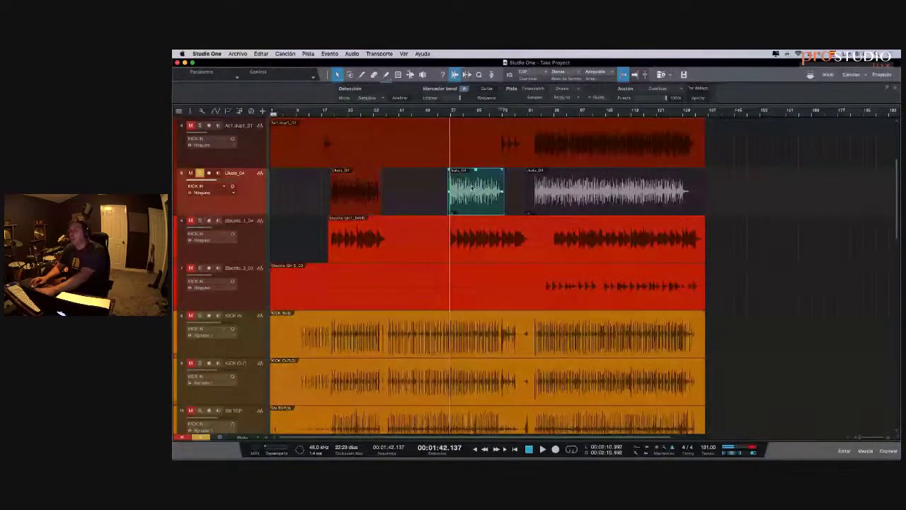
key(e)
key(e)
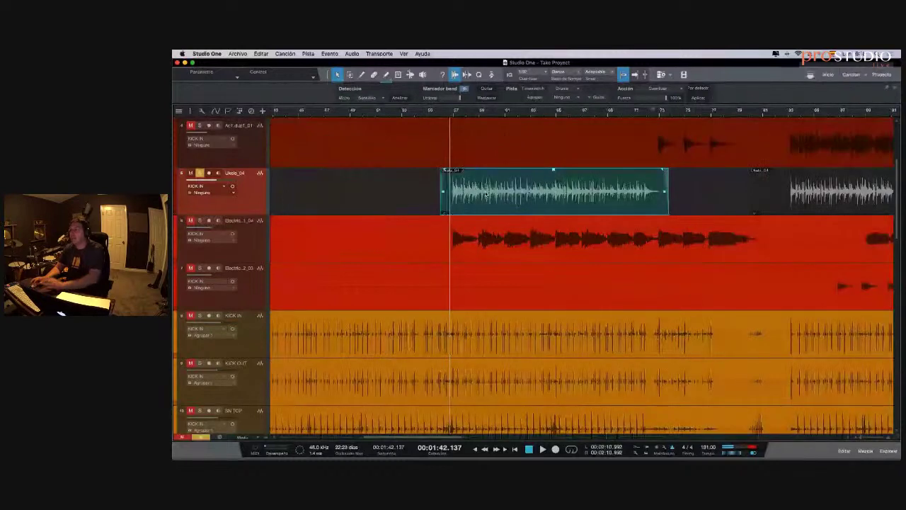
scroll(486, 195, right, 3)
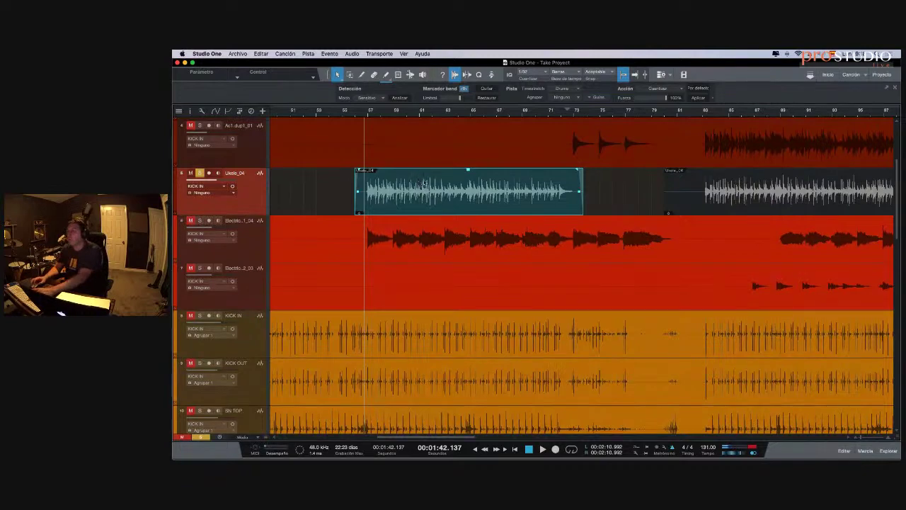
- Look at the available bend actions for the second ukulele clip and set the quantize value to 1/16
key(e)
key(w)
scroll(488, 204, right, 3)
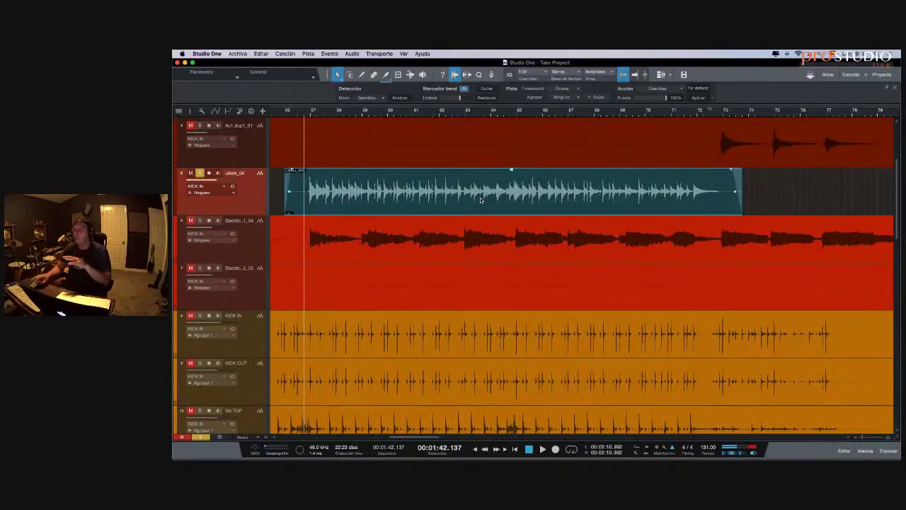
click(453, 76)
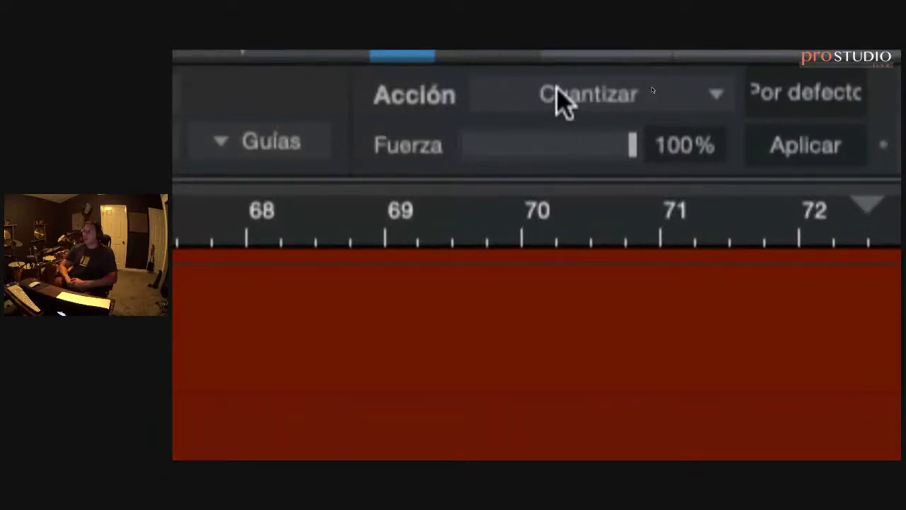
click(711, 96)
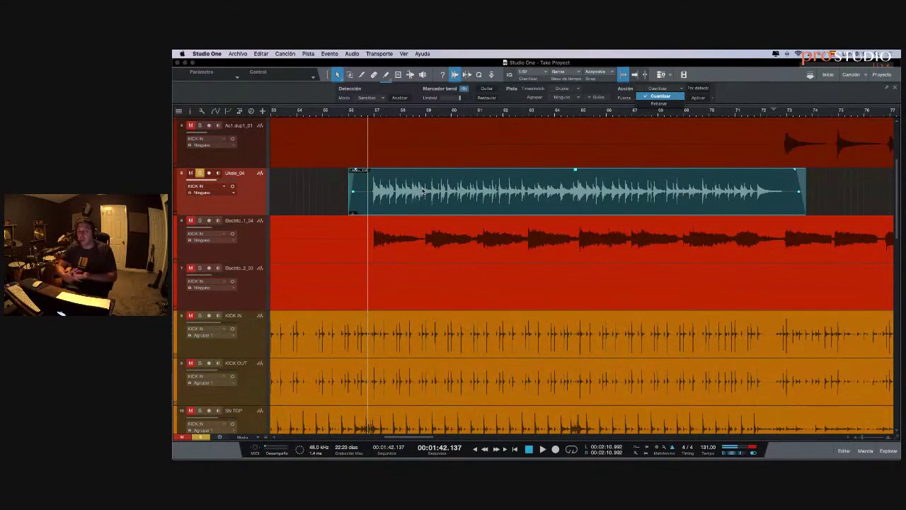
click(536, 72)
click(535, 72)
click(581, 81)
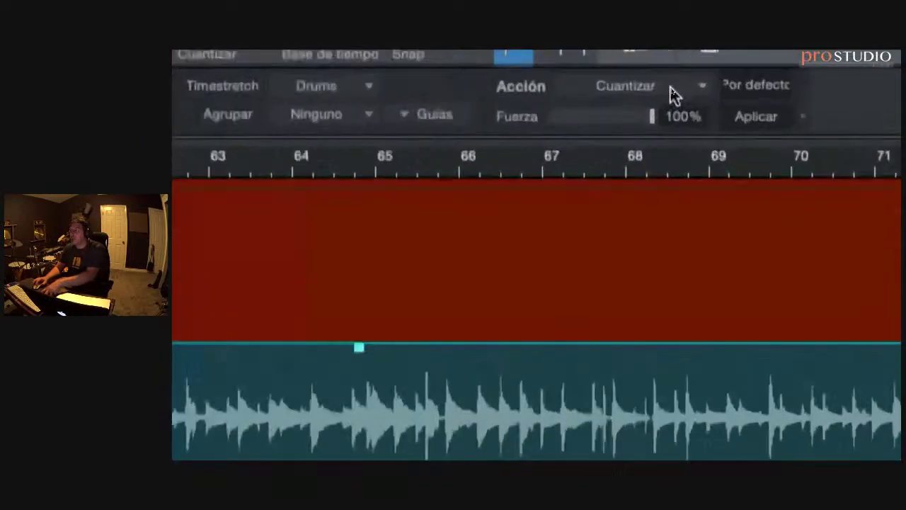
- Switch the bend action to Rebanar to view its options, and return it to Cuantizar
click(668, 90)
click(633, 138)
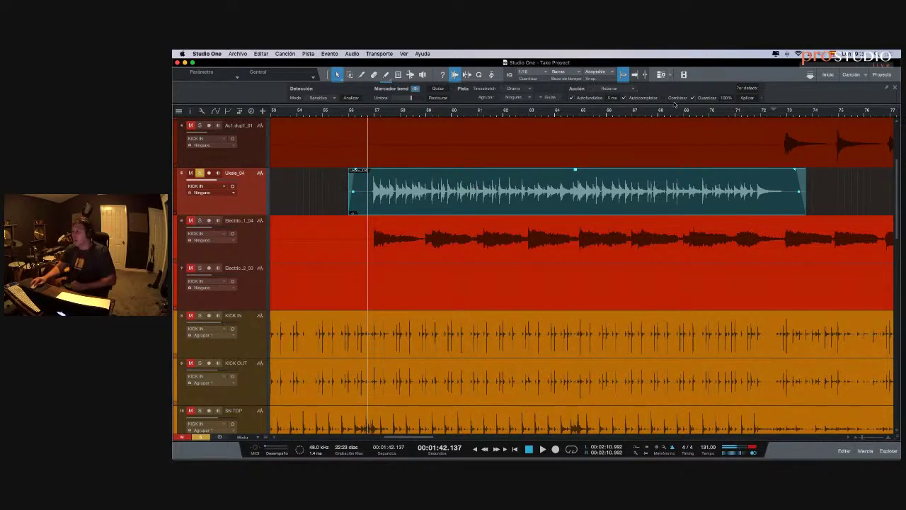
click(606, 88)
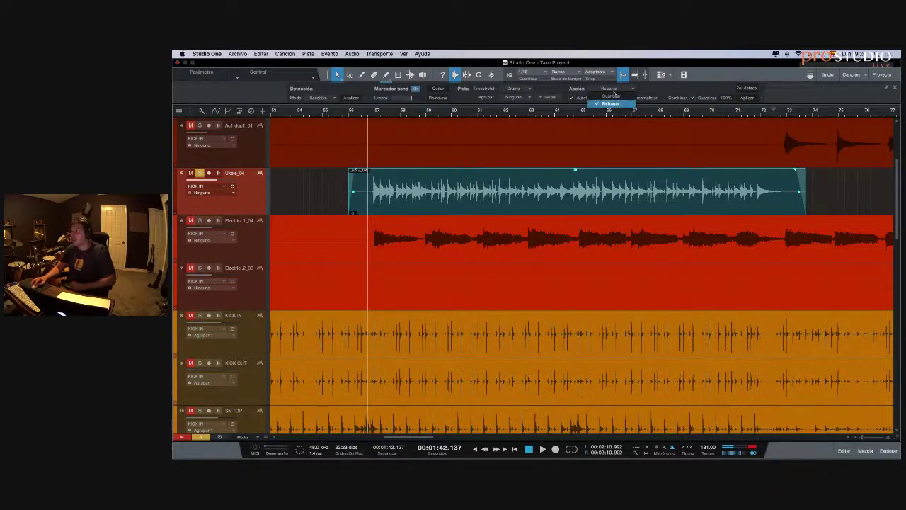
click(608, 99)
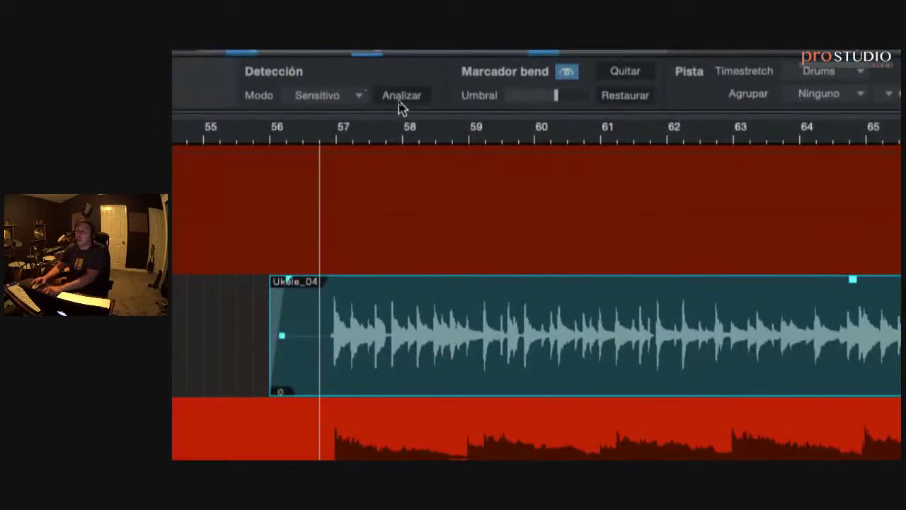
- Analyze the second ukulele clip's transients in Sensitivo mode and examine the bend markers around bars 57 to 59
click(400, 96)
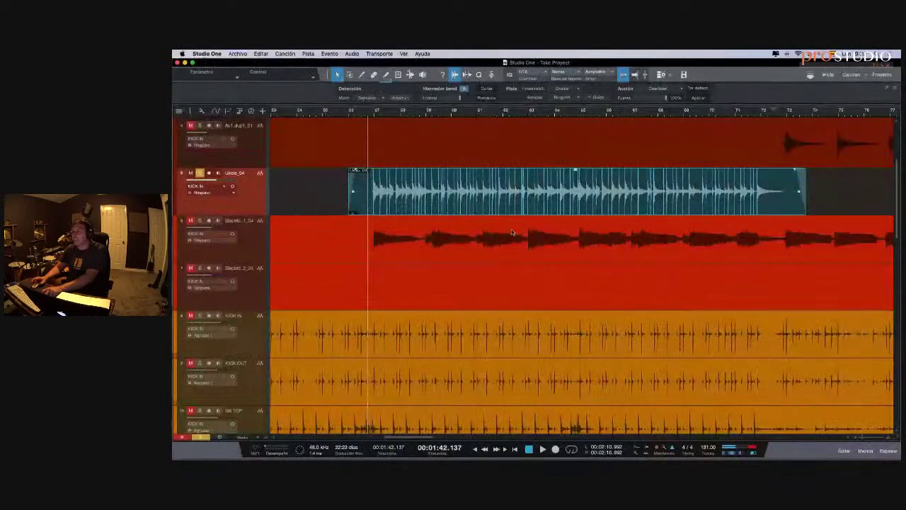
scroll(376, 118, up, 5)
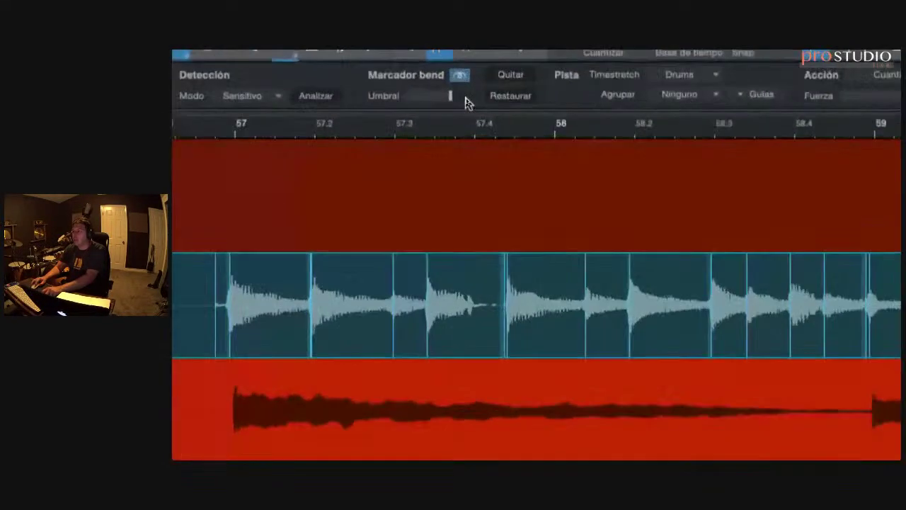
mouse_move(461, 100)
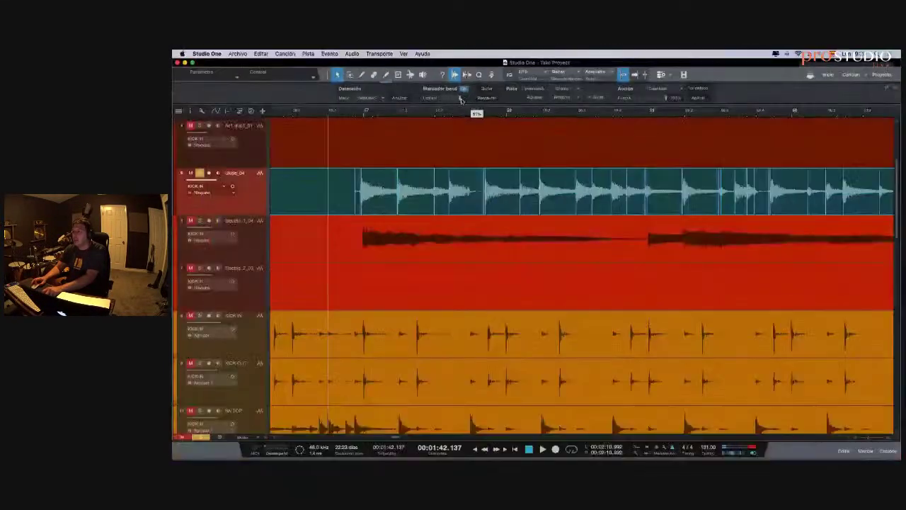
- Lower the bend marker threshold to 44% and review the remaining markers along the second ukulele clip
drag(461, 99, 455, 99)
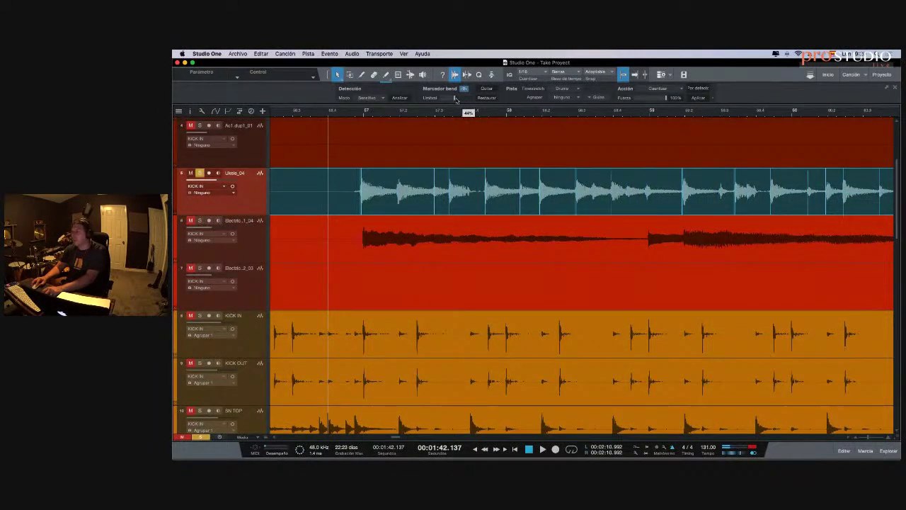
scroll(628, 209, right, 5)
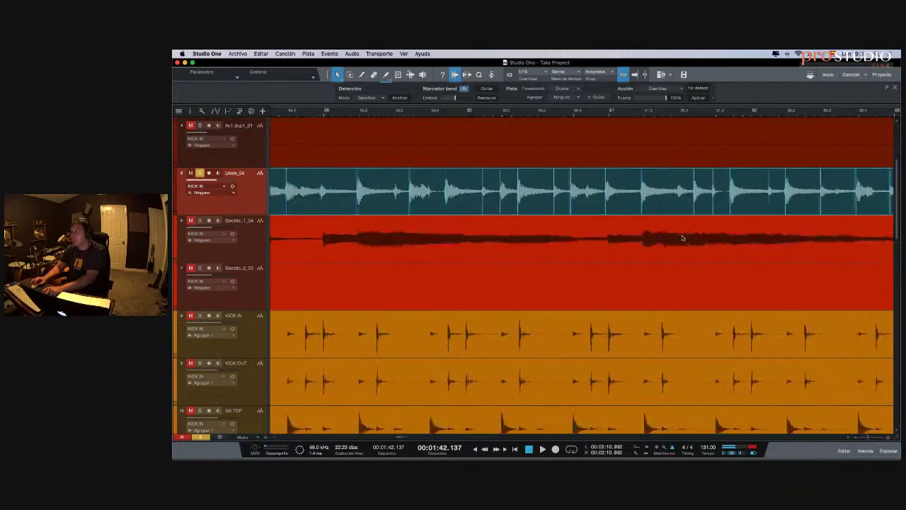
scroll(640, 206, right, 5)
scroll(622, 205, left, 10)
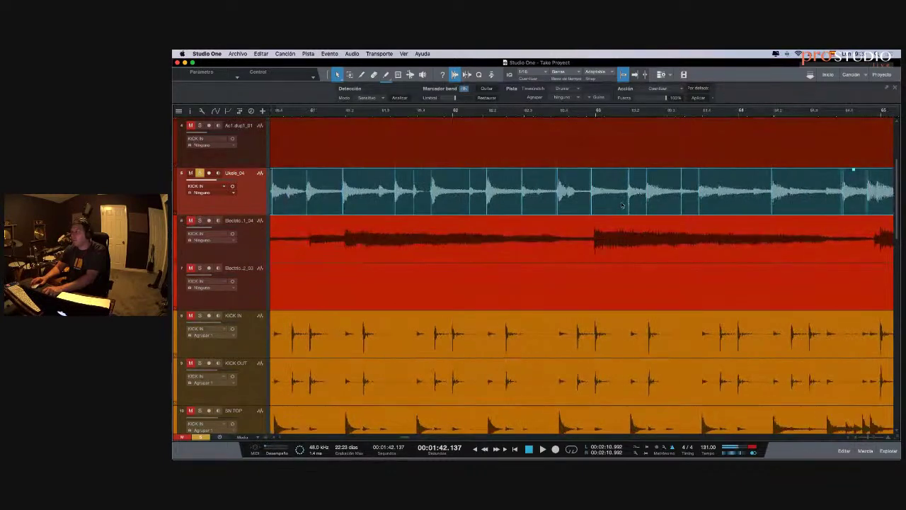
key(w)
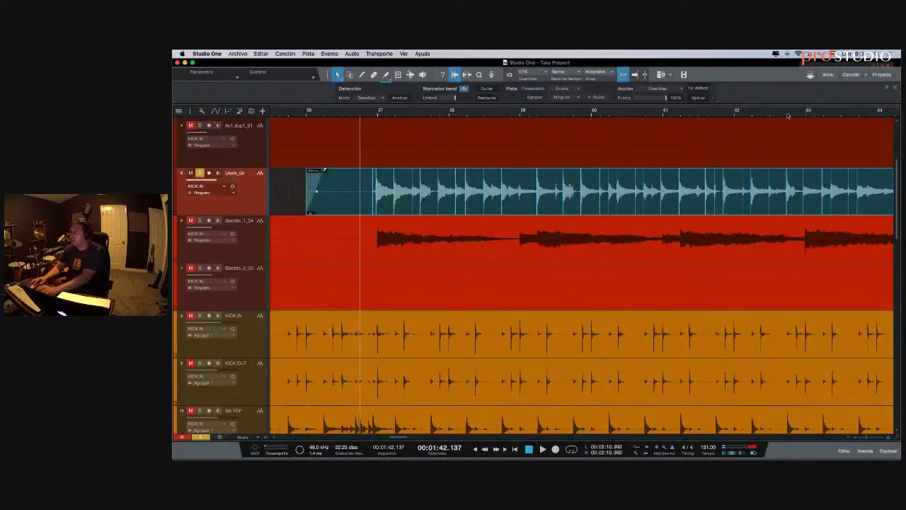
- Apply the 1/16 quantize at 100% strength to the second ukulele clip, comparing its timing before and after
click(700, 99)
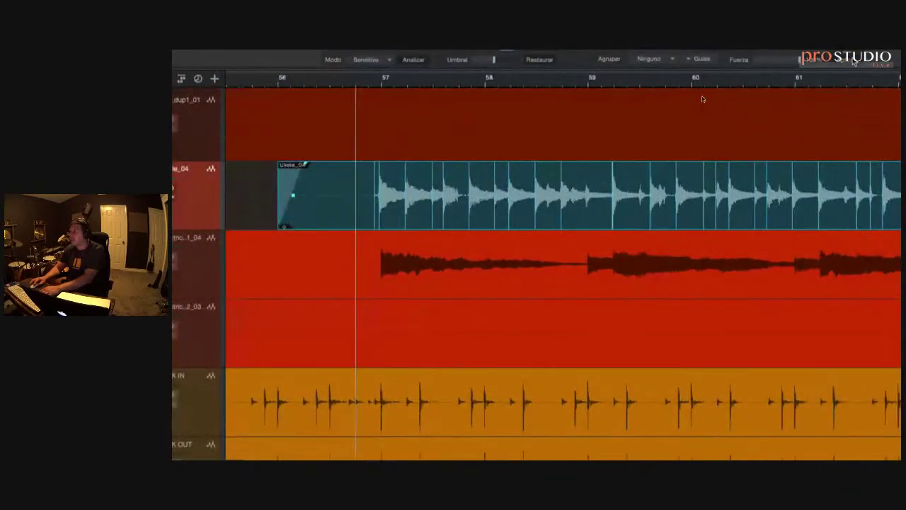
click(850, 62)
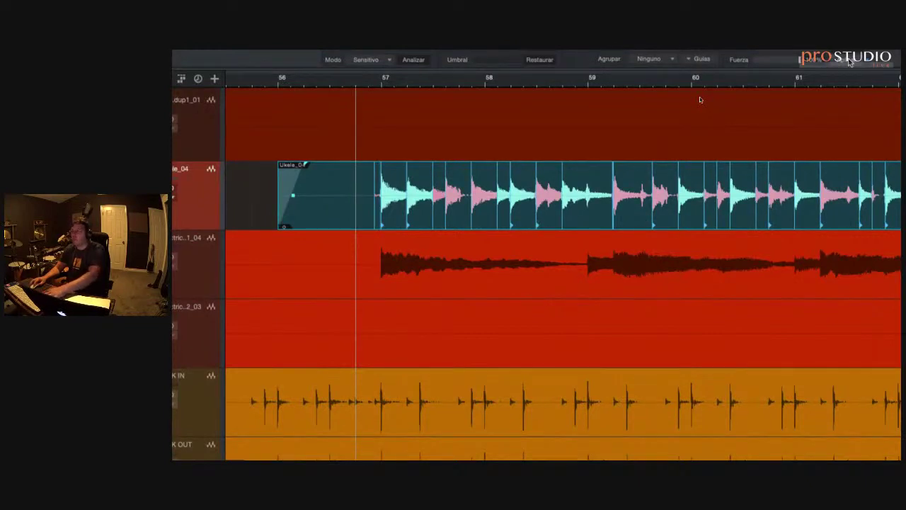
click(849, 62)
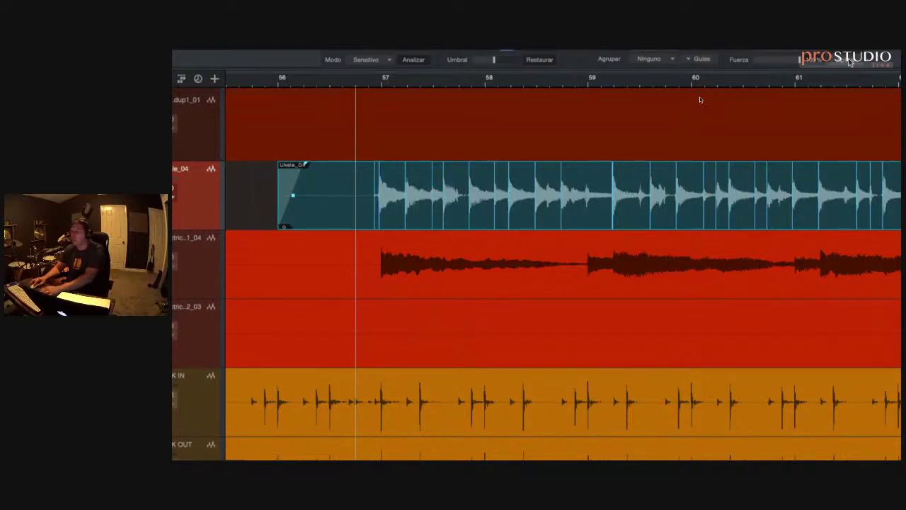
click(849, 62)
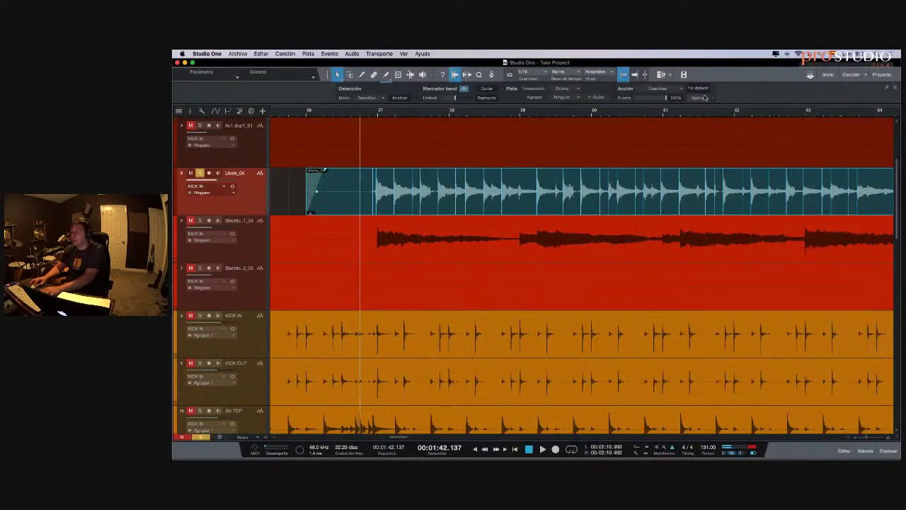
- Remove the stray bend marker just before bar 57 of the ukulele clip with the Bend tool
mouse_move(379, 111)
mouse_down()
mouse_move(372, 142)
mouse_move(376, 125)
mouse_up()
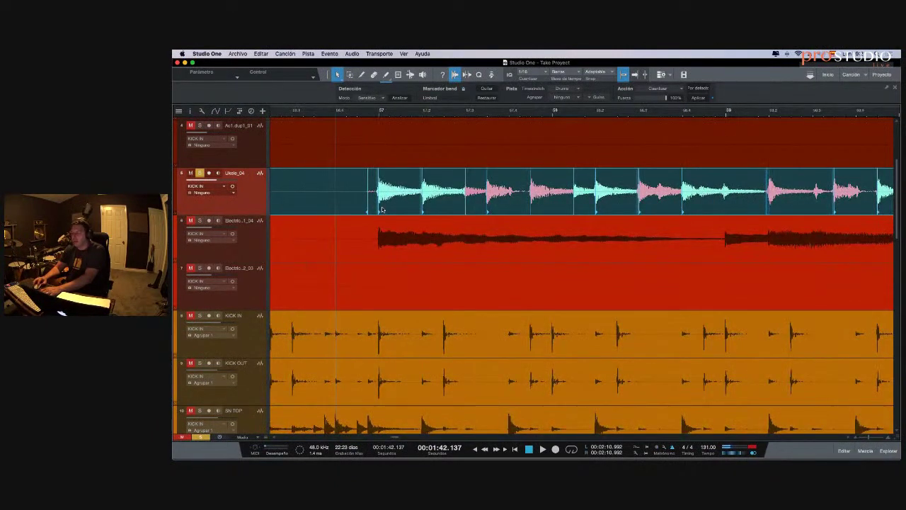
key(7)
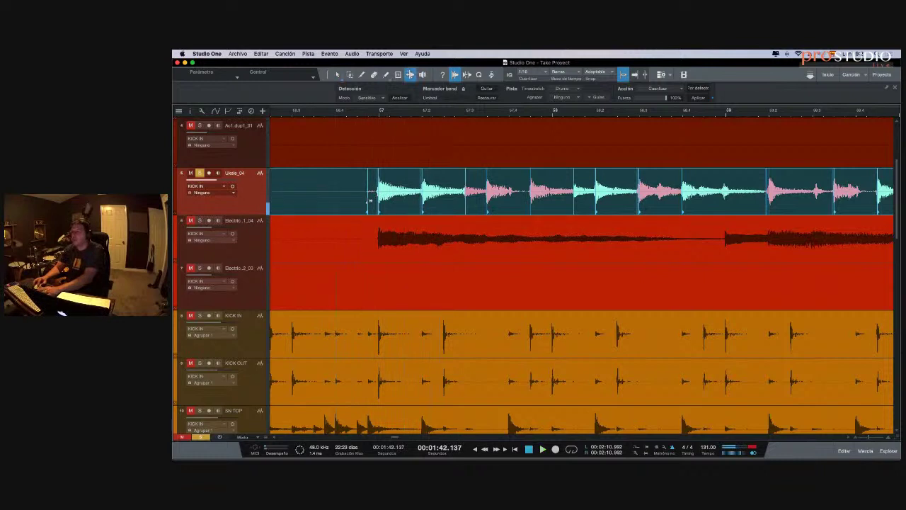
click(369, 201)
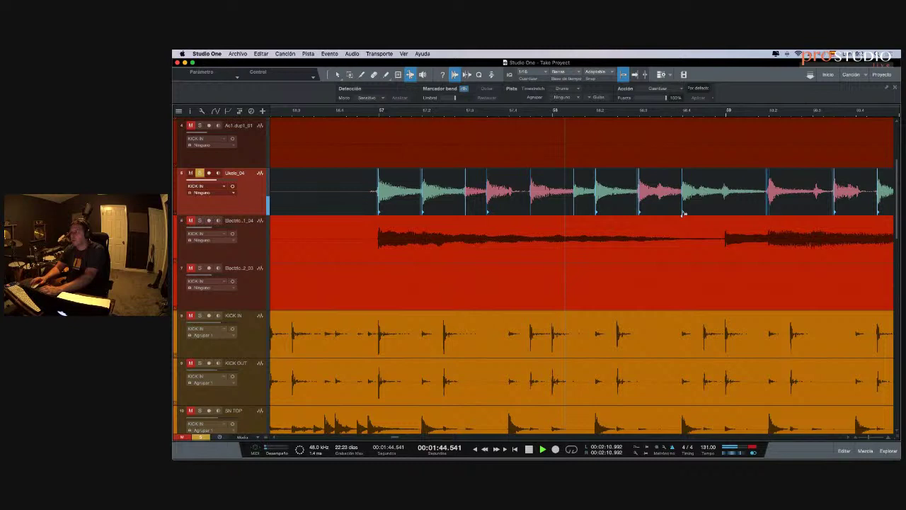
- Add a bend marker to the ukulele note just before bar 59 and move it onto the bar line
key(space)
key(e)
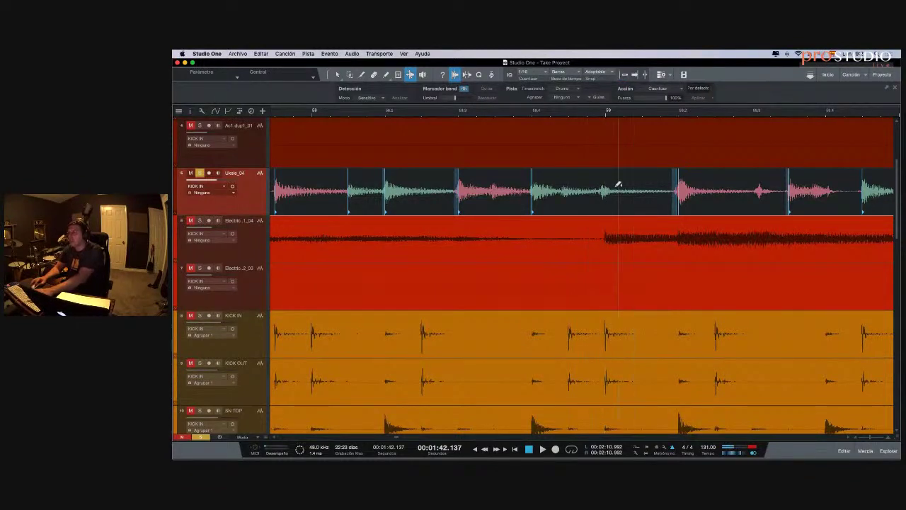
key(f)
click(601, 185)
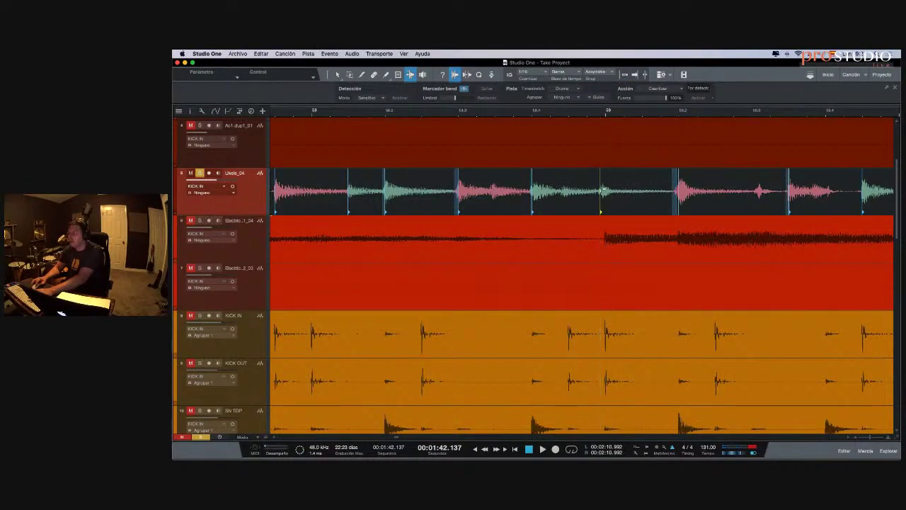
drag(602, 190, 606, 189)
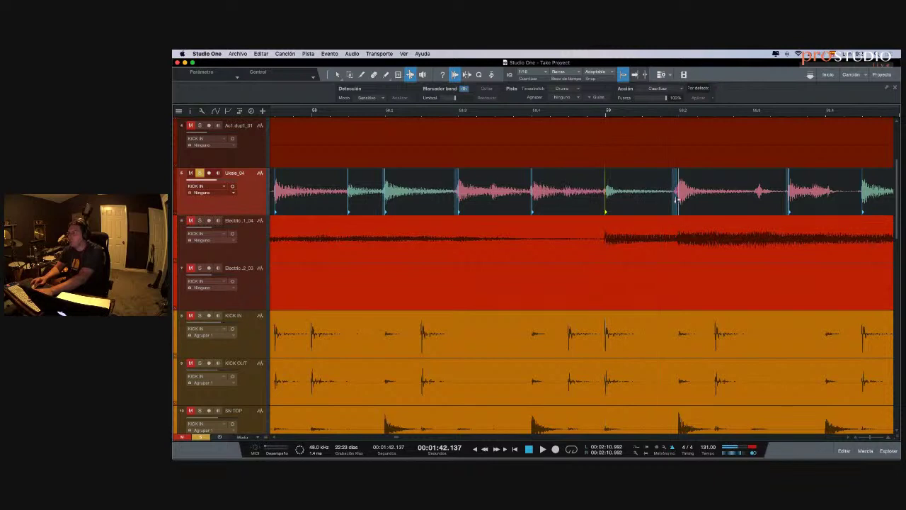
- Clean up the extra bend markers at 59.2 and add markers to the notes midway through beats 58.4 and 58.3, aligning the first to the grid
click(679, 191)
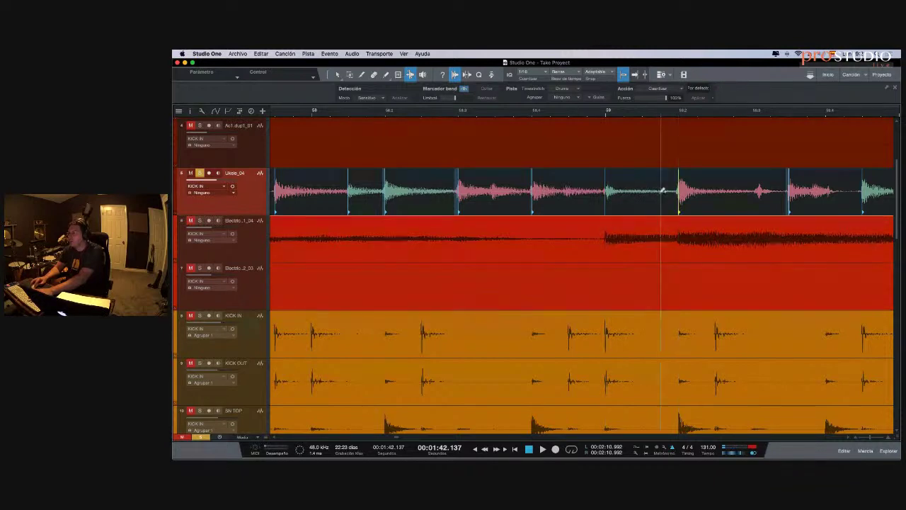
click(564, 191)
drag(564, 191, 568, 191)
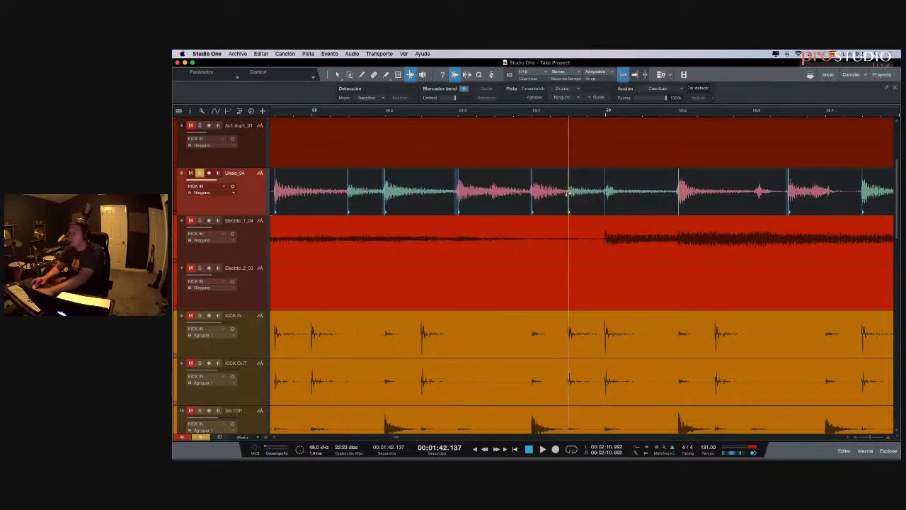
click(494, 177)
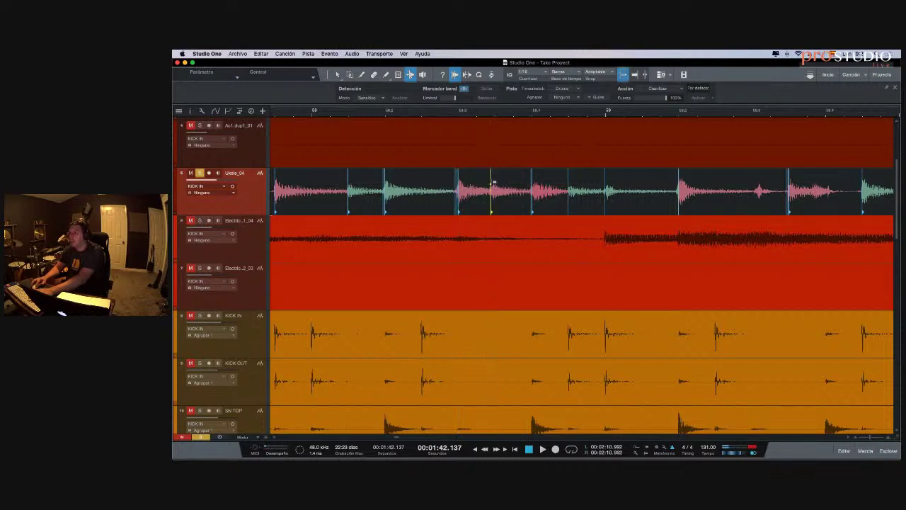
- Listen from bar 58, then add a bend marker to the ukulele note at 59.3 and quantize it to the grid
click(311, 113)
key(space)
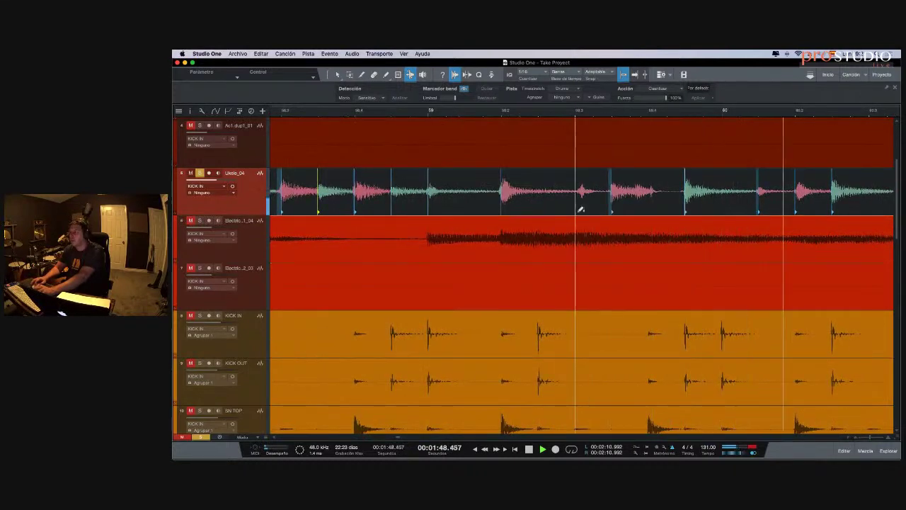
key(space)
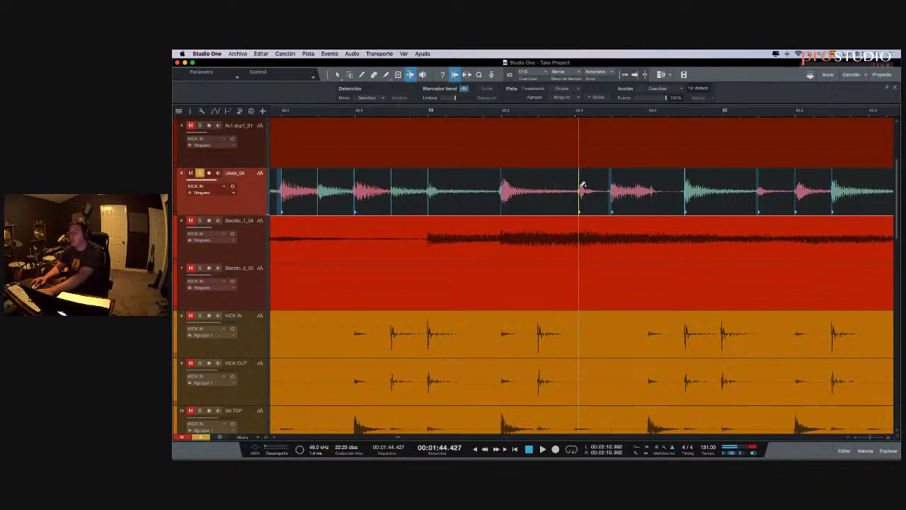
key(q)
click(391, 145)
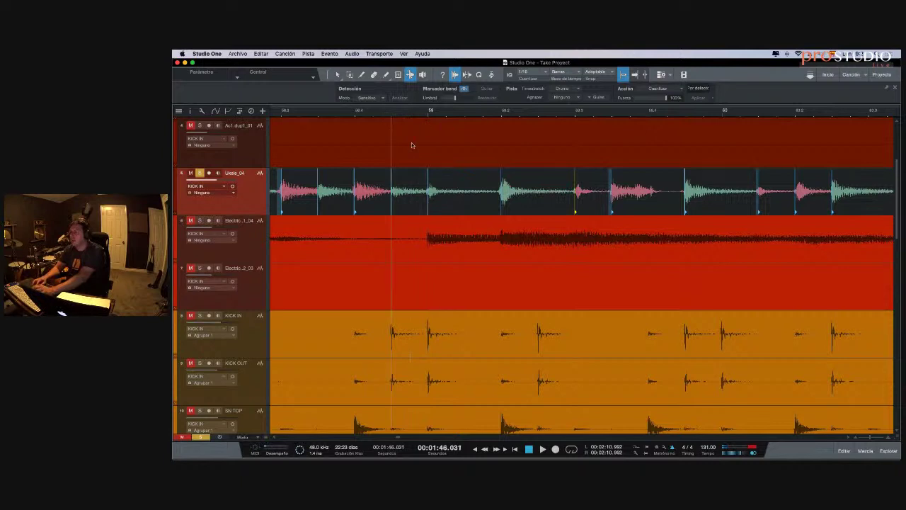
- Play on through the clip, removing the extra bend marker just before 69.4 and adding one to the note midway through beat 69.2
key(space)
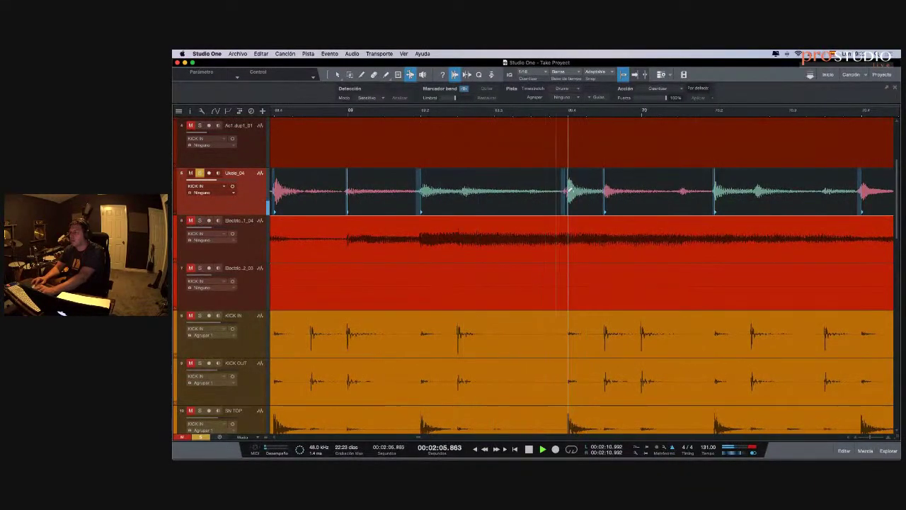
key(space)
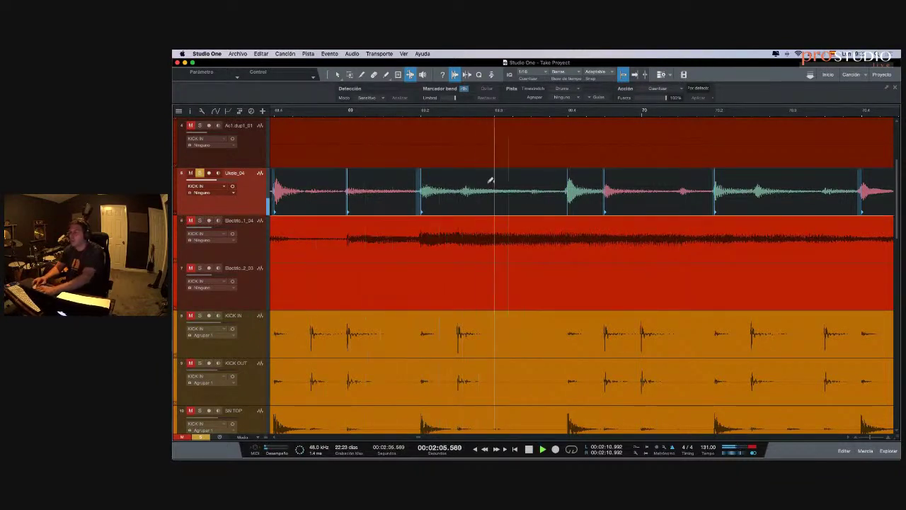
click(458, 187)
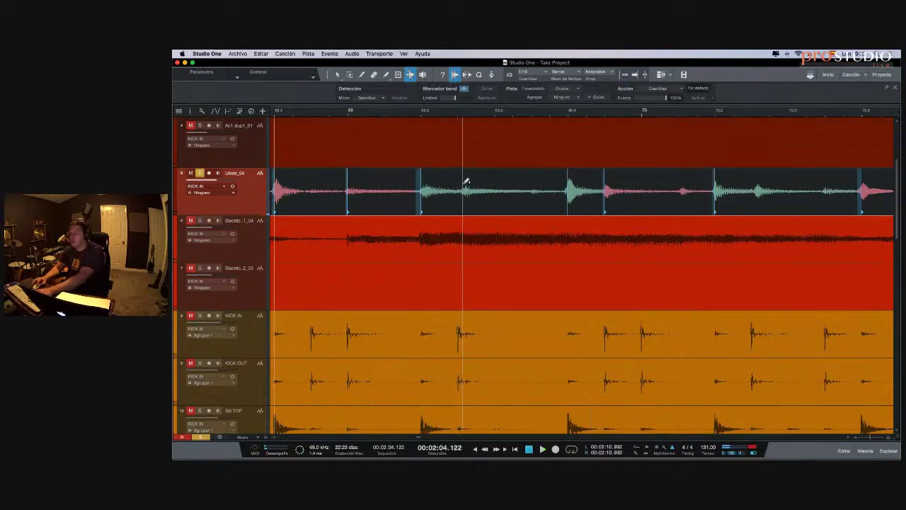
double_click(459, 187)
key(space)
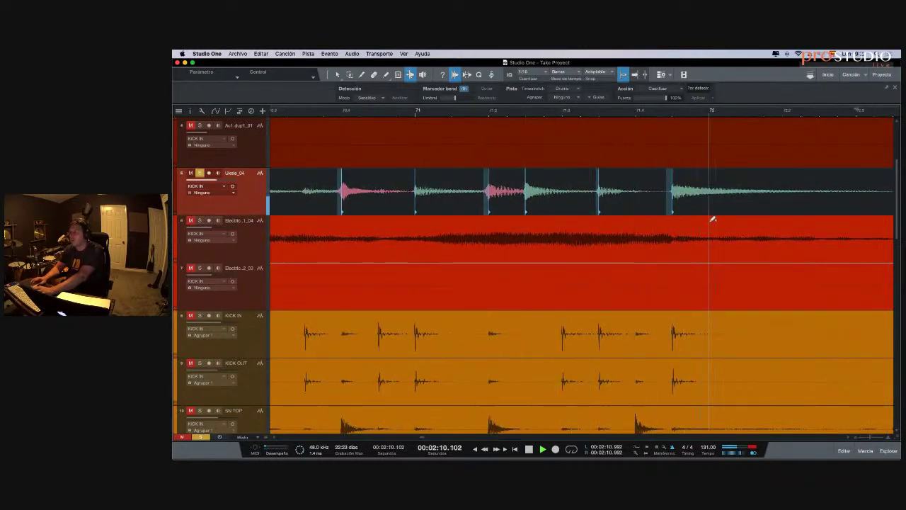
key(space)
- Play the second ukulele section from bar 56, first soloed and then unsoloed with the other tracks
key(w)
key(w)
key(w)
key(w)
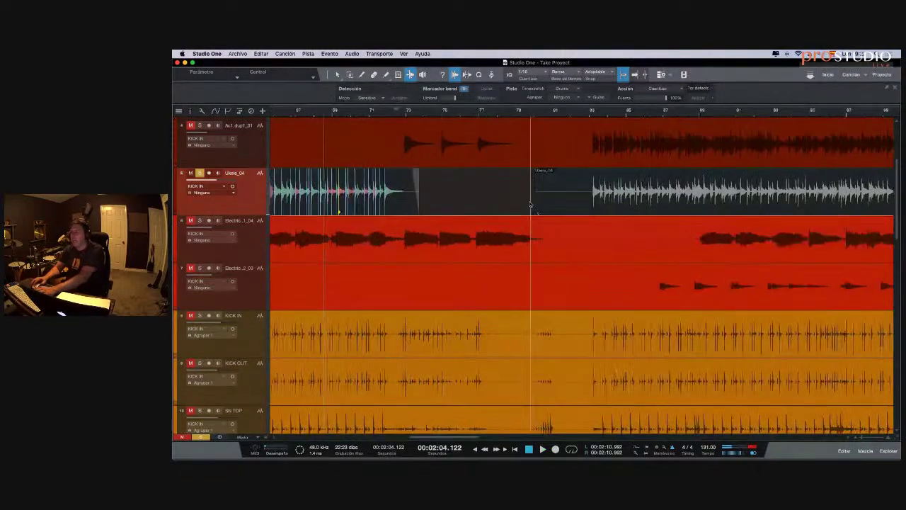
click(351, 111)
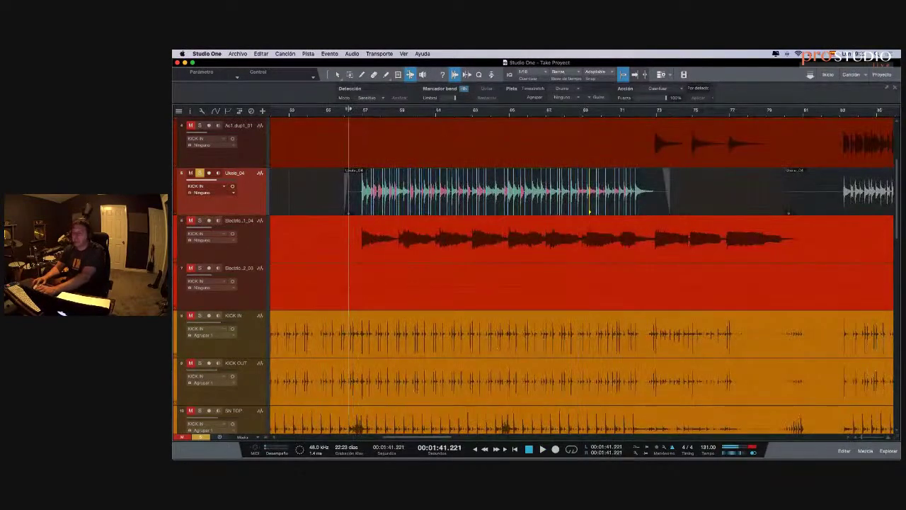
key(space)
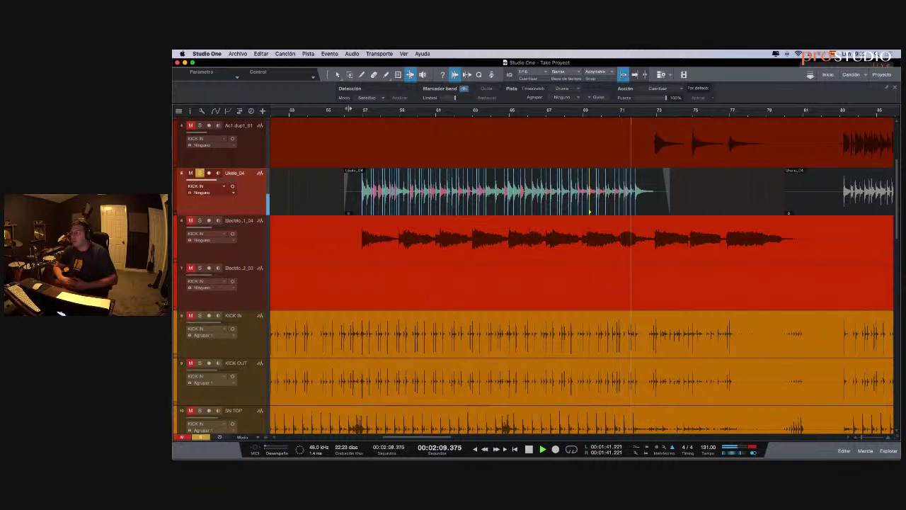
key(space)
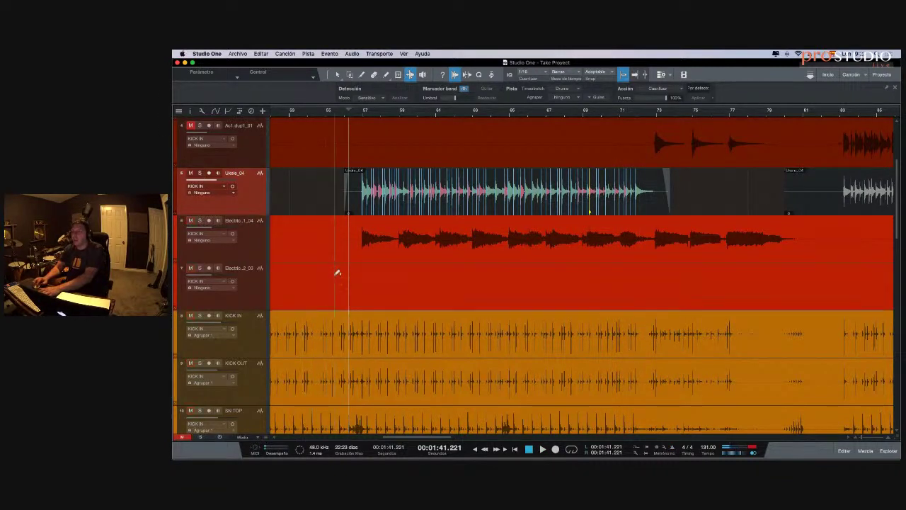
key(space)
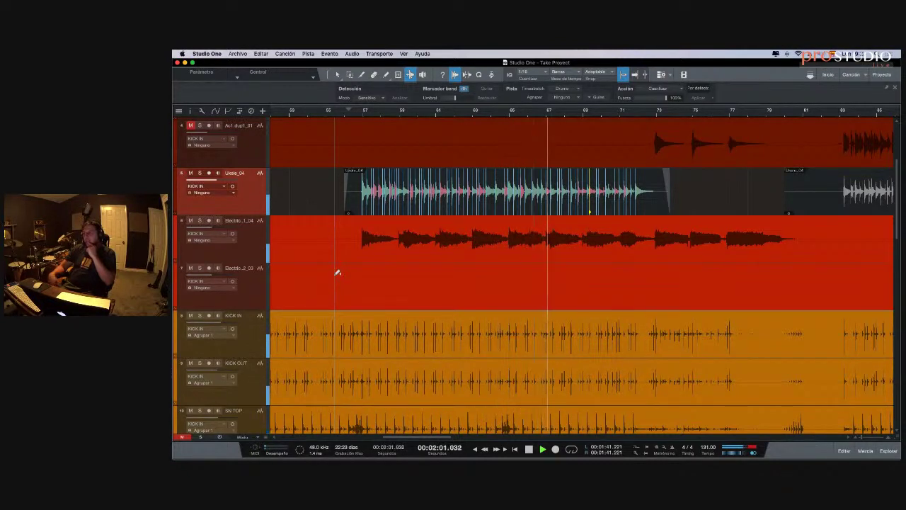
- Replay the ukulele in the mix from bar 64 and check its timing against the bend markers
drag(491, 113, 493, 136)
click(583, 238)
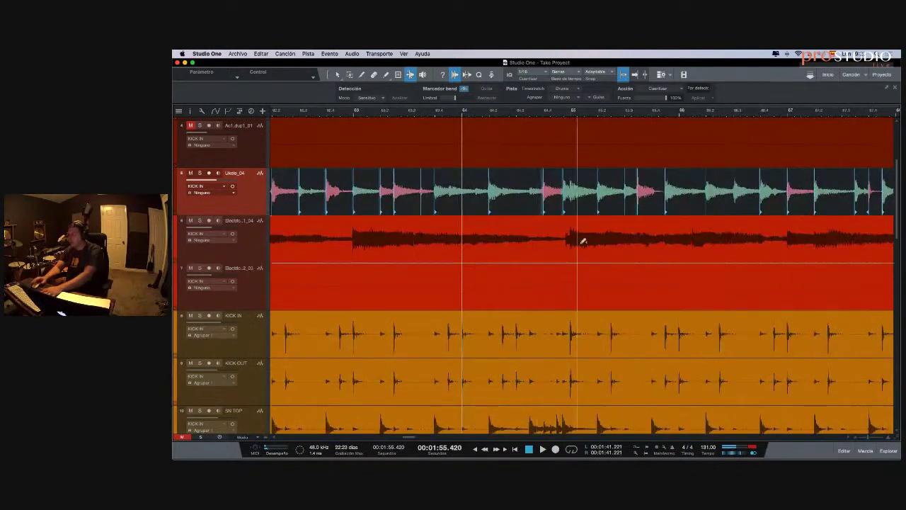
key(space)
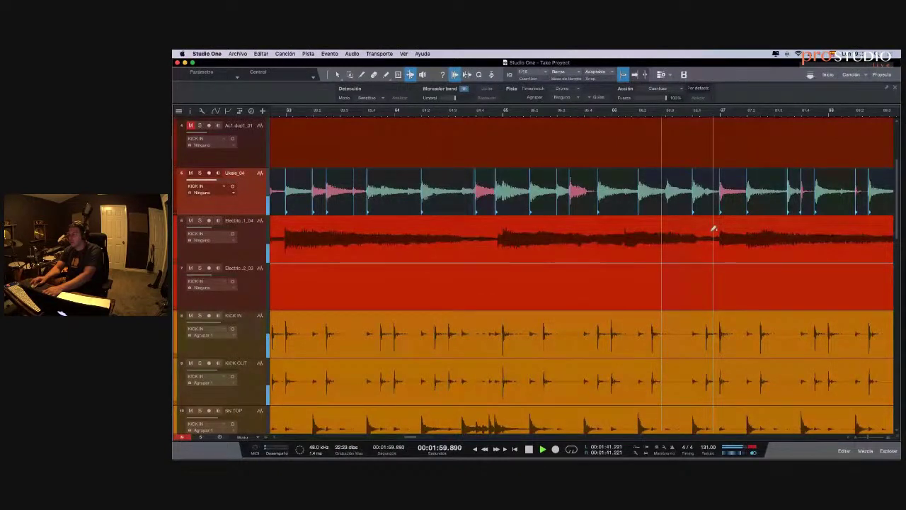
key(space)
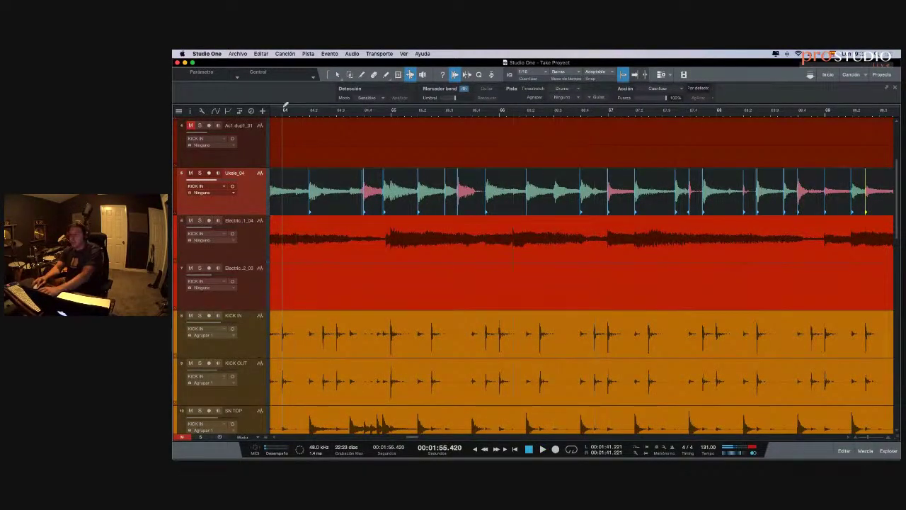
key(space)
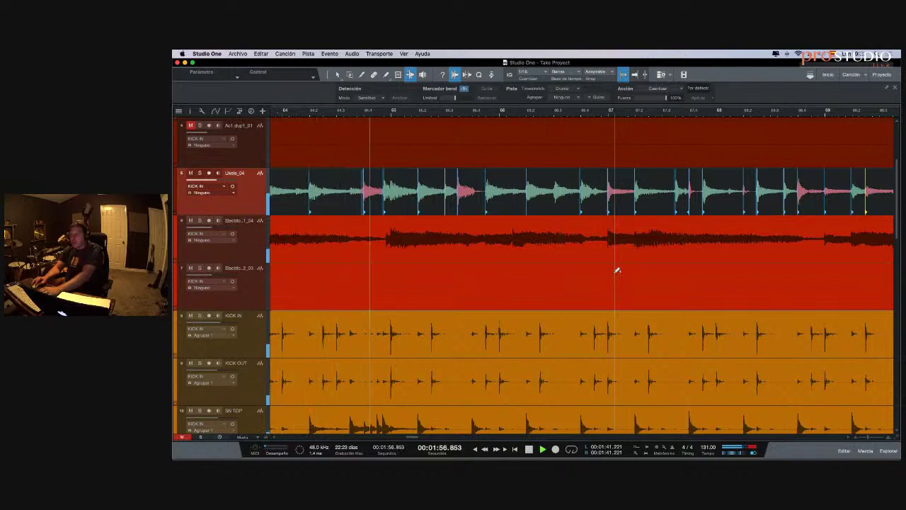
key(space)
click(300, 113)
key(e)
key(e)
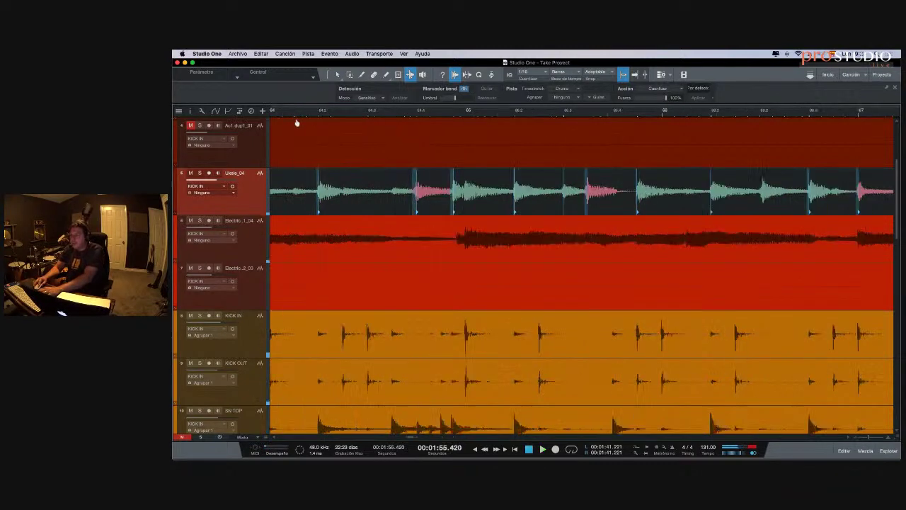
key(space)
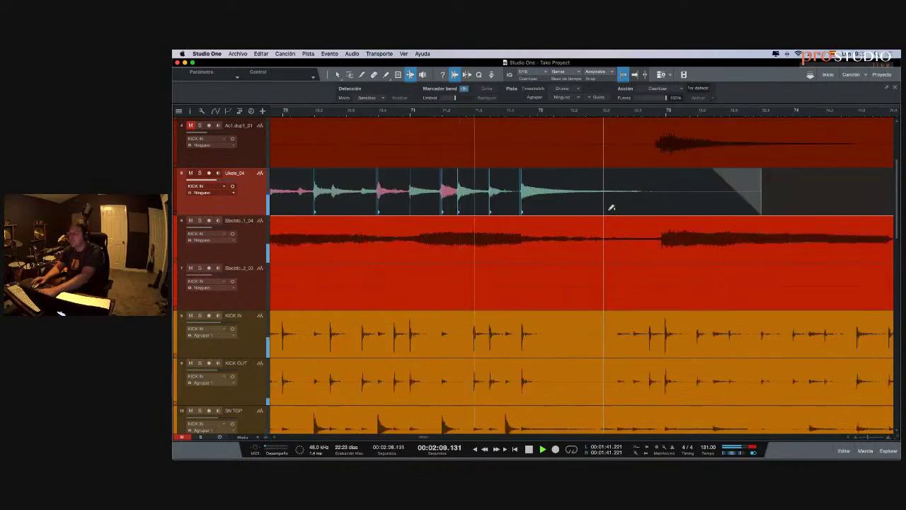
- Place the playhead just before the second-section ukulele clip and set the bend action to Rebanar with 10 ms autofades
scroll(514, 207, down, 5)
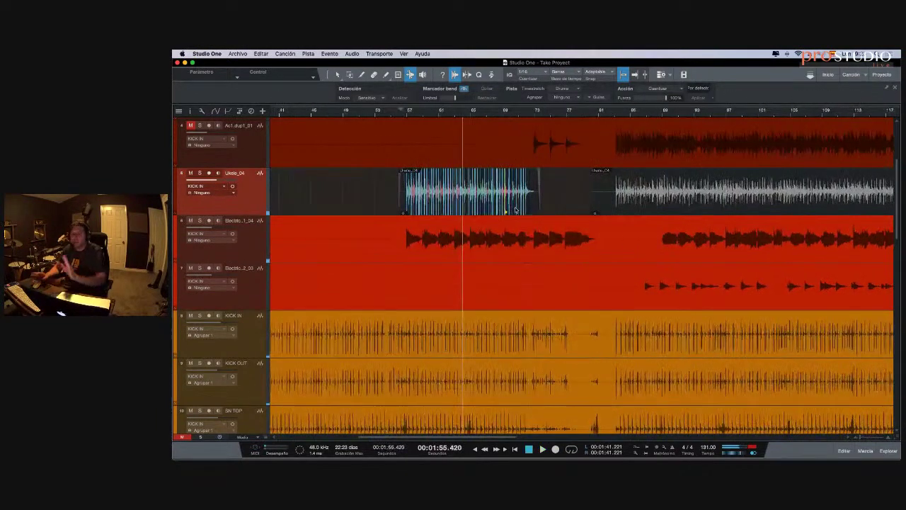
click(392, 113)
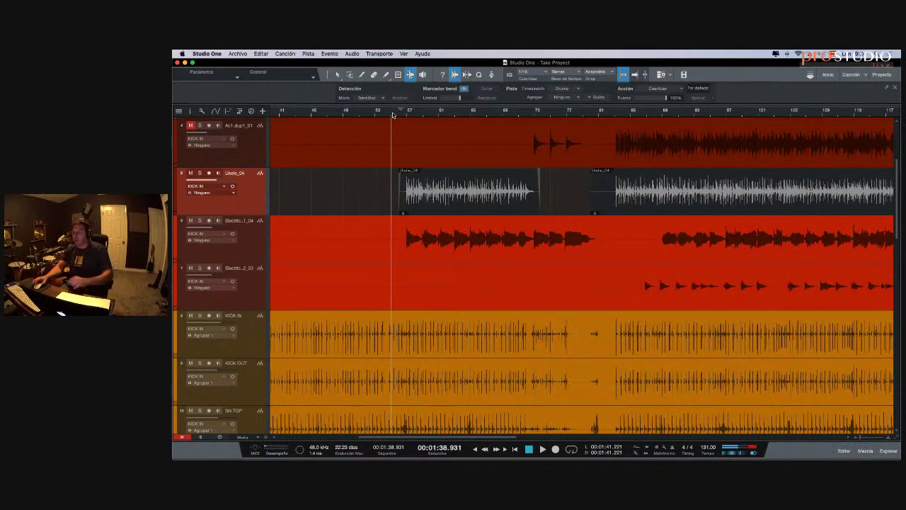
key(1)
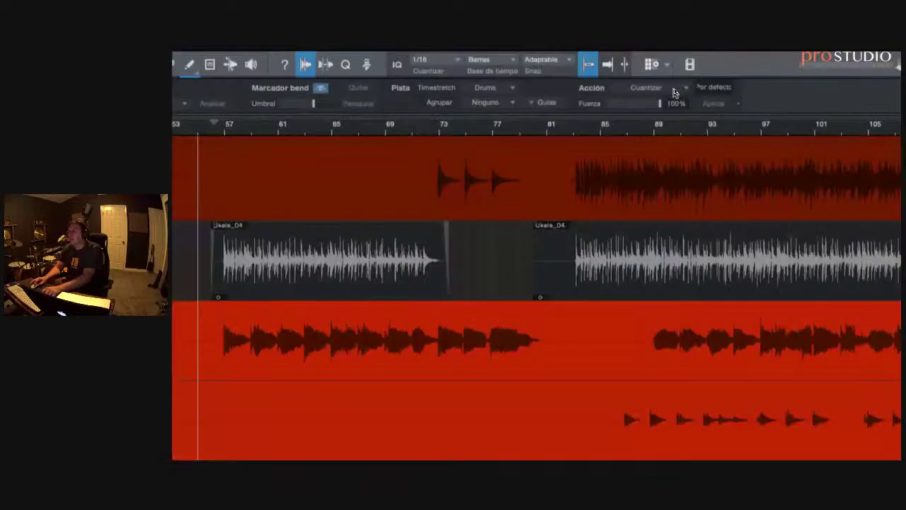
click(668, 89)
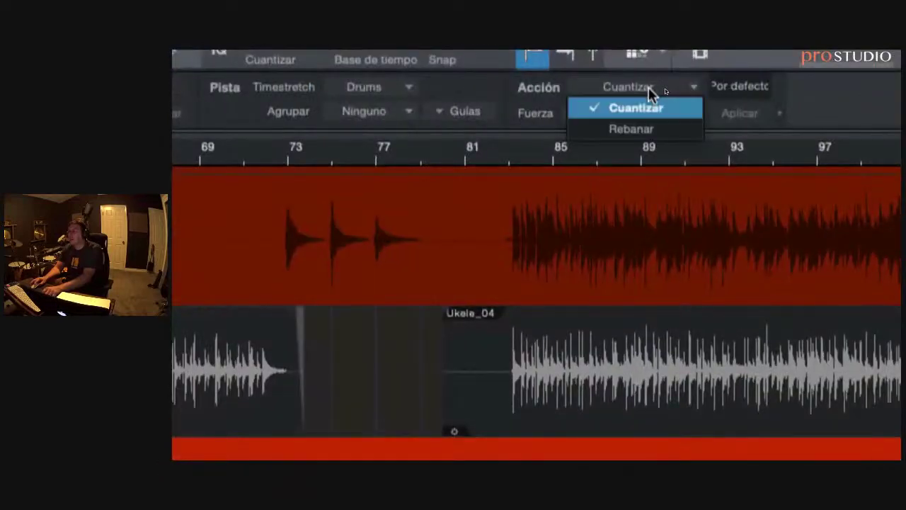
click(632, 130)
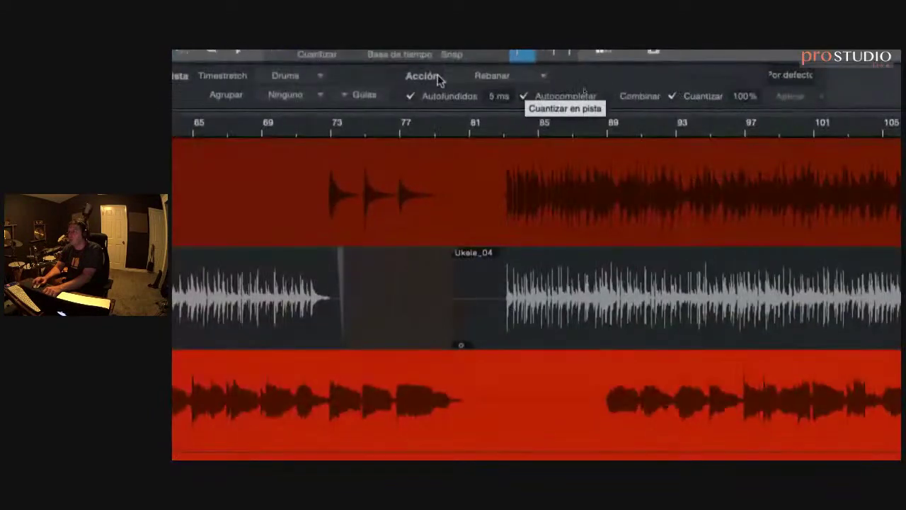
click(541, 78)
click(518, 93)
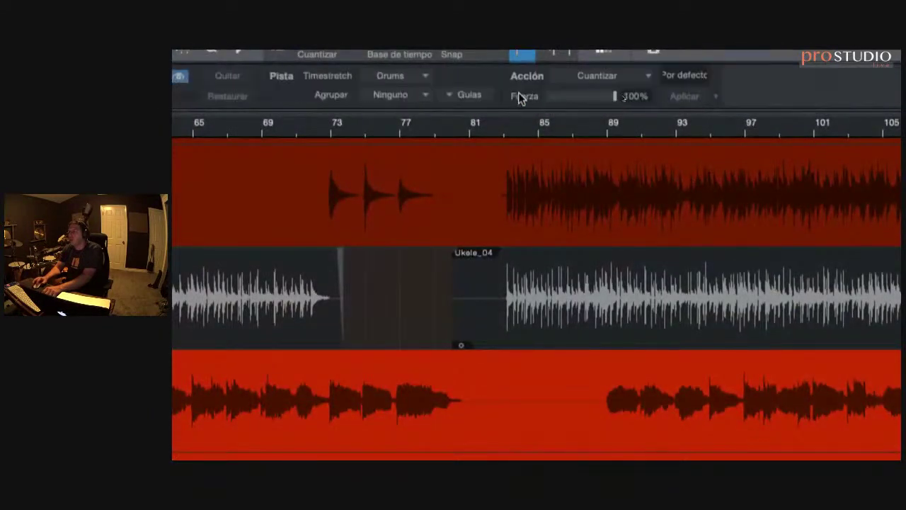
click(584, 77)
click(586, 105)
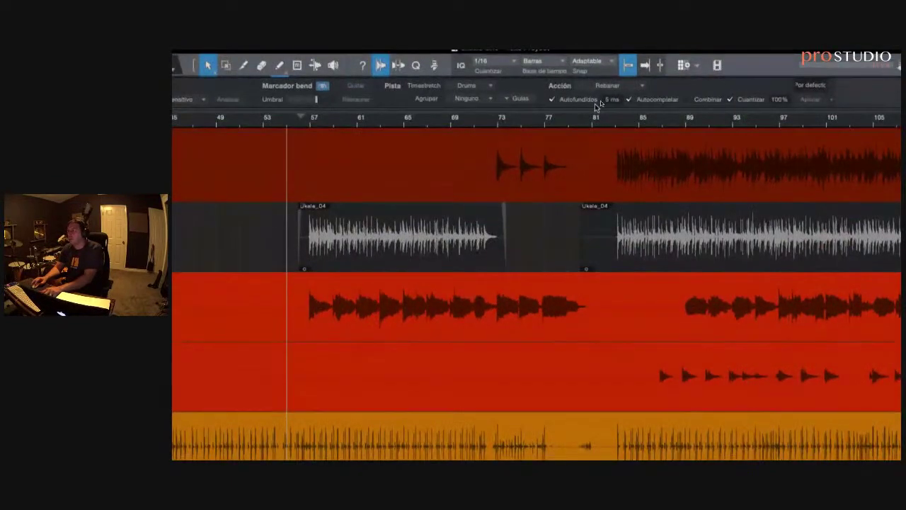
click(609, 100)
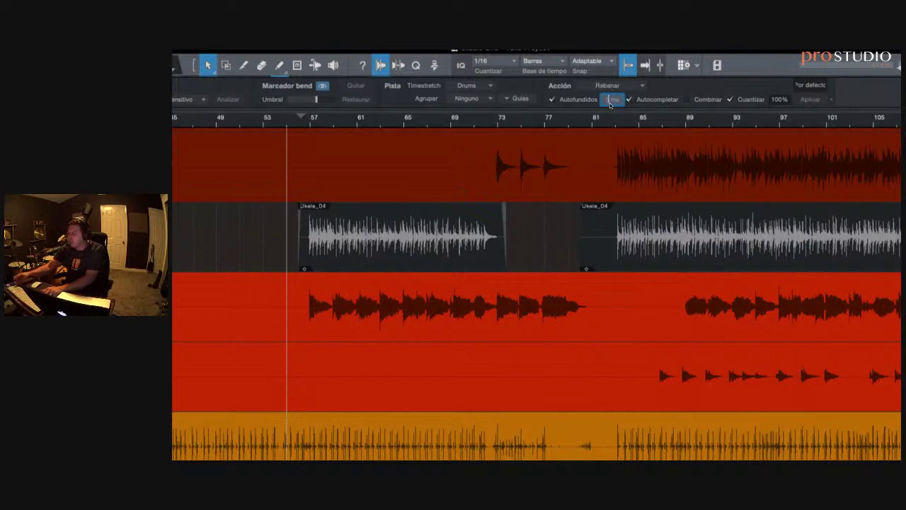
key(Return)
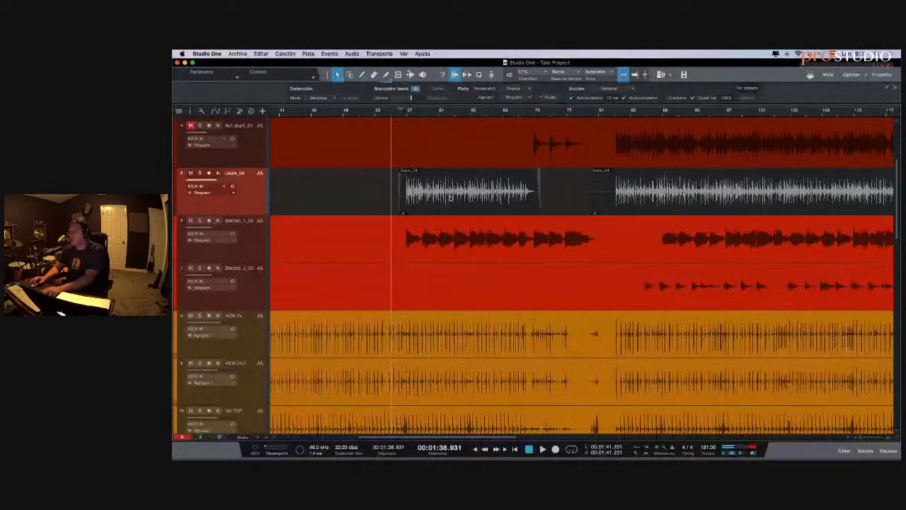
- Select the second-section ukulele clip and analyze it to detect its transients
click(466, 190)
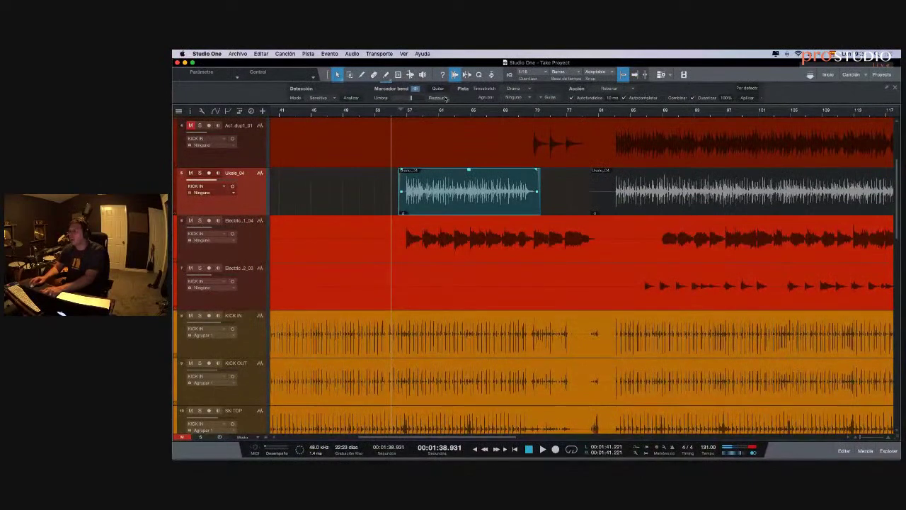
click(358, 98)
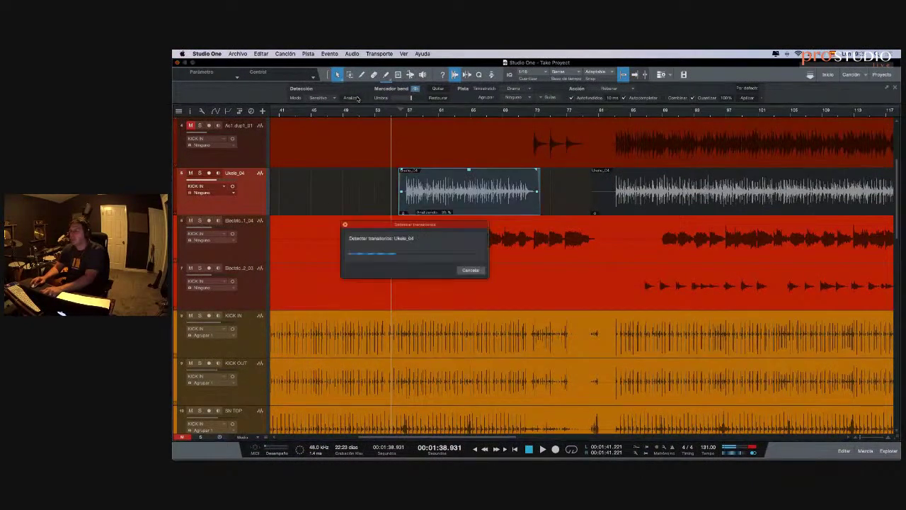
mouse_move(403, 115)
mouse_down()
mouse_move(400, 142)
mouse_move(441, 119)
mouse_move(408, 100)
mouse_up()
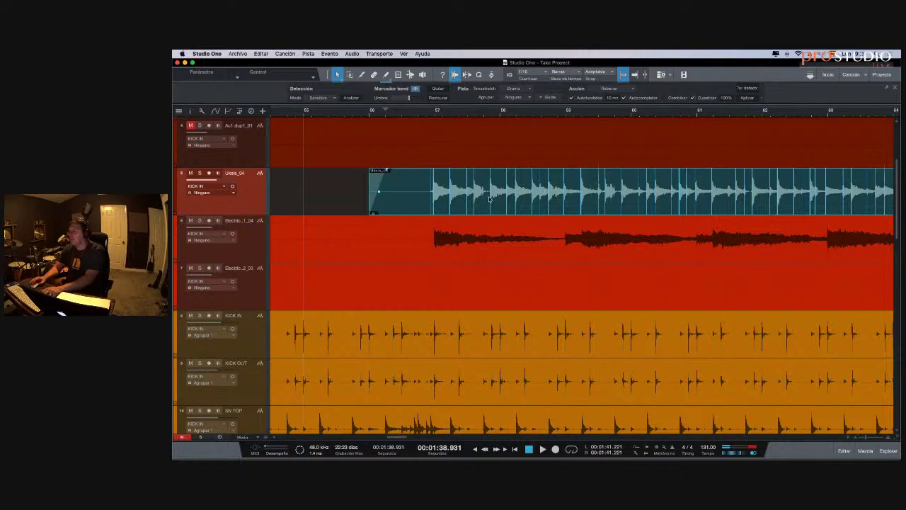
- Slice the ukulele clip at its bend markers and inspect the cuts and crossfades around bar 57
click(751, 98)
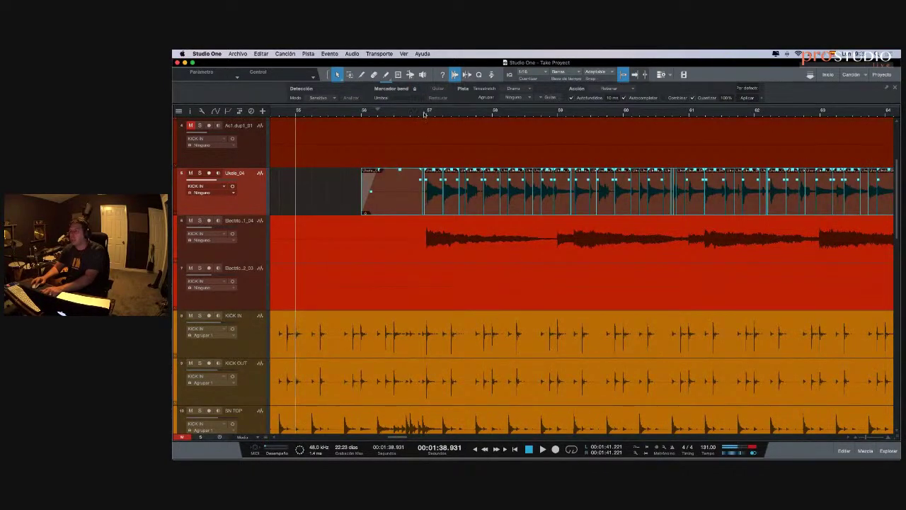
drag(424, 114, 421, 133)
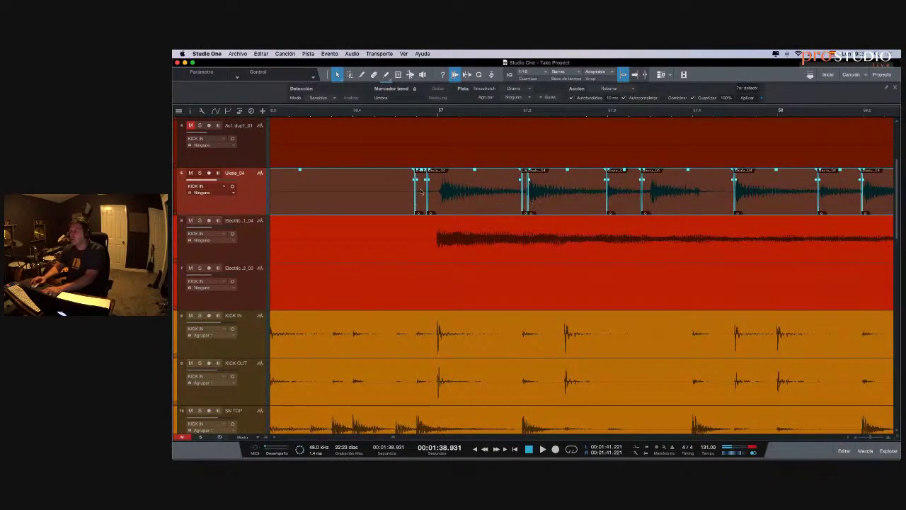
drag(414, 115, 412, 135)
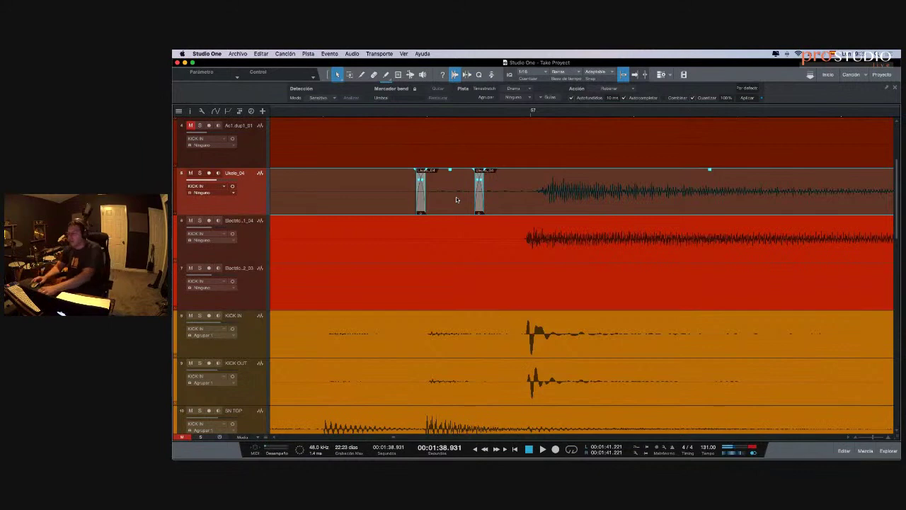
key(w)
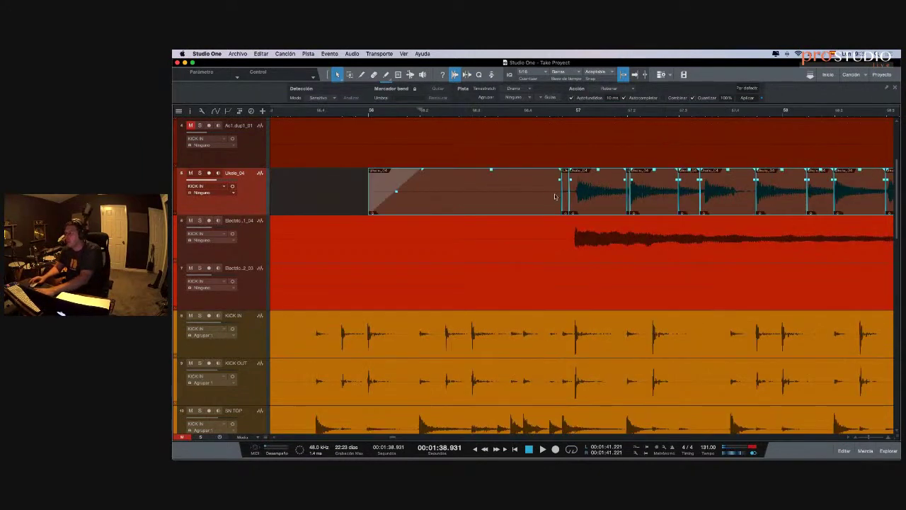
scroll(555, 197, right, 3)
key(e)
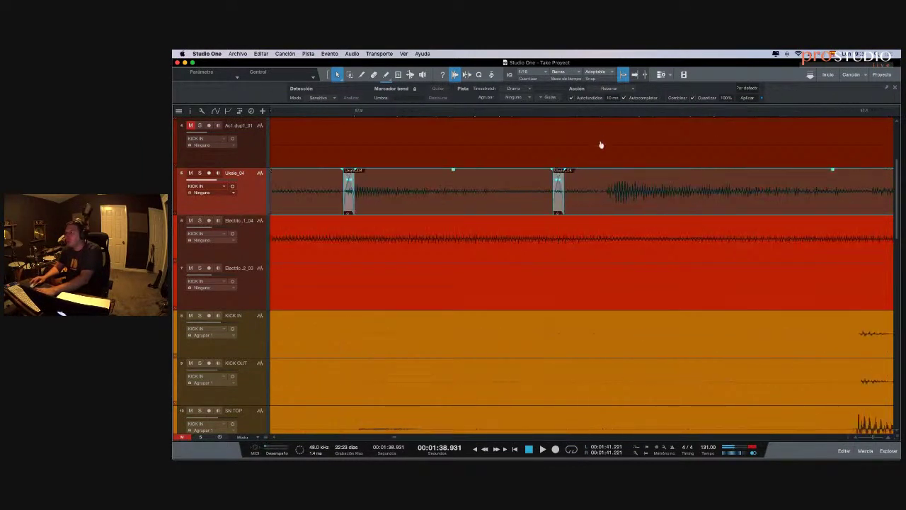
key(w)
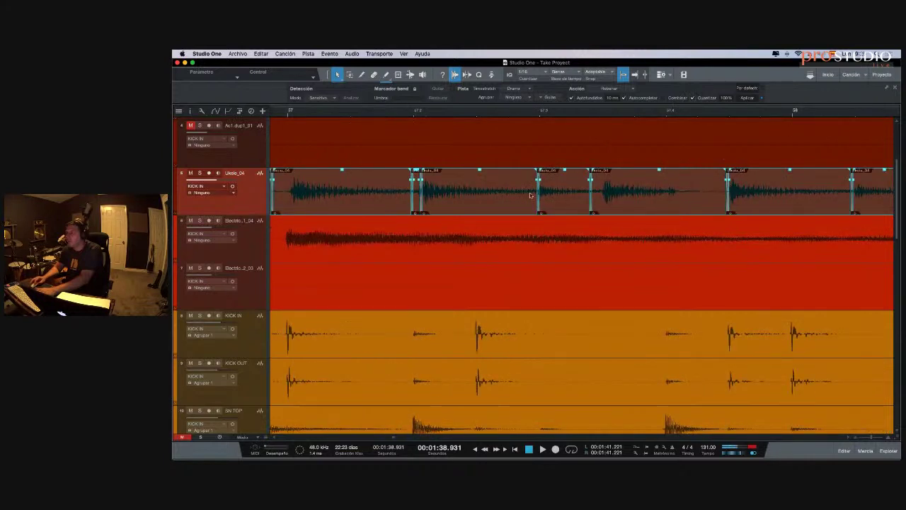
scroll(529, 193, left, 2)
scroll(463, 202, left, 2)
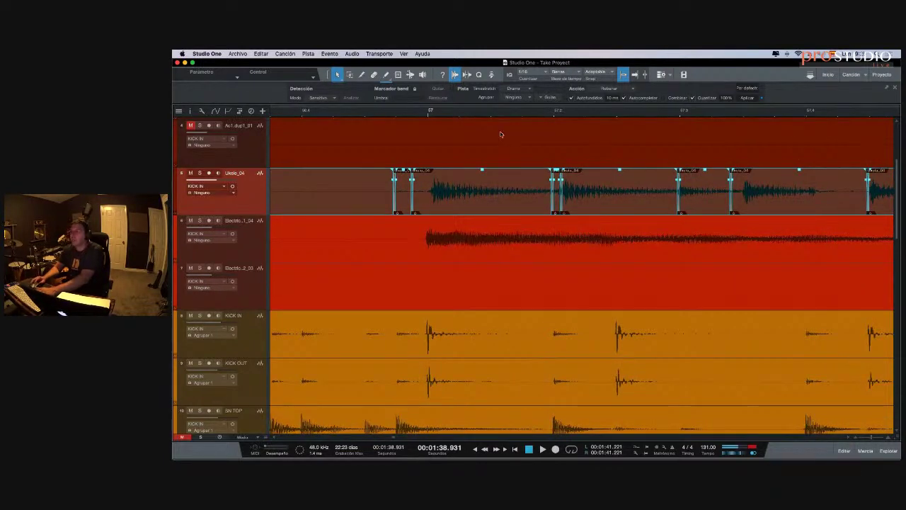
- Solo the ukulele track and listen to the sliced clip from just before bar 57
click(458, 191)
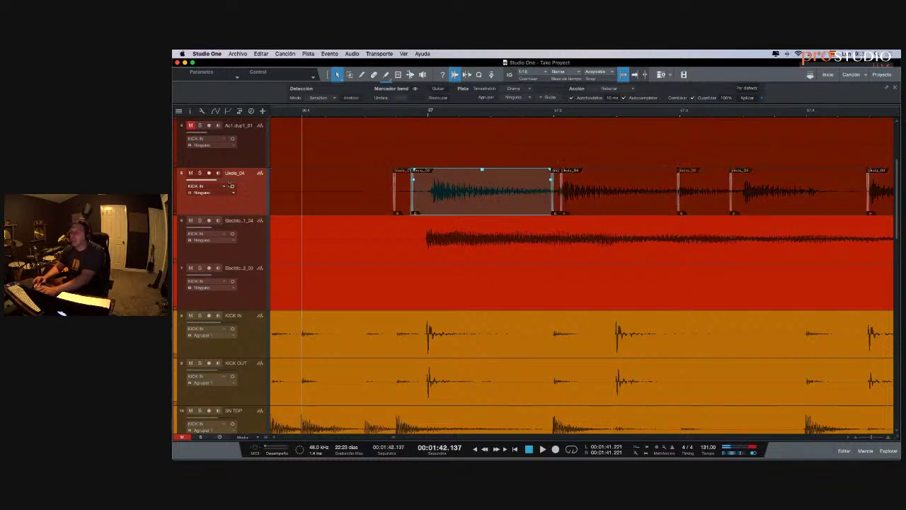
click(199, 174)
key(space)
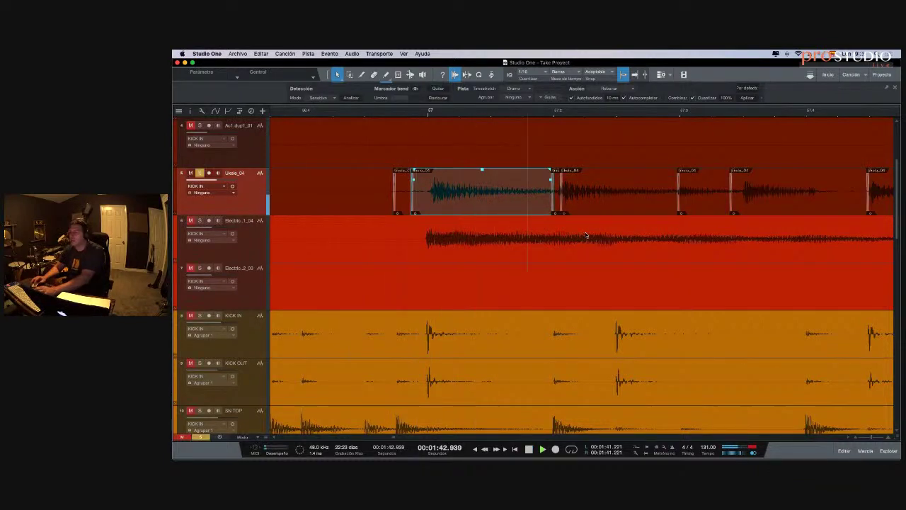
key(space)
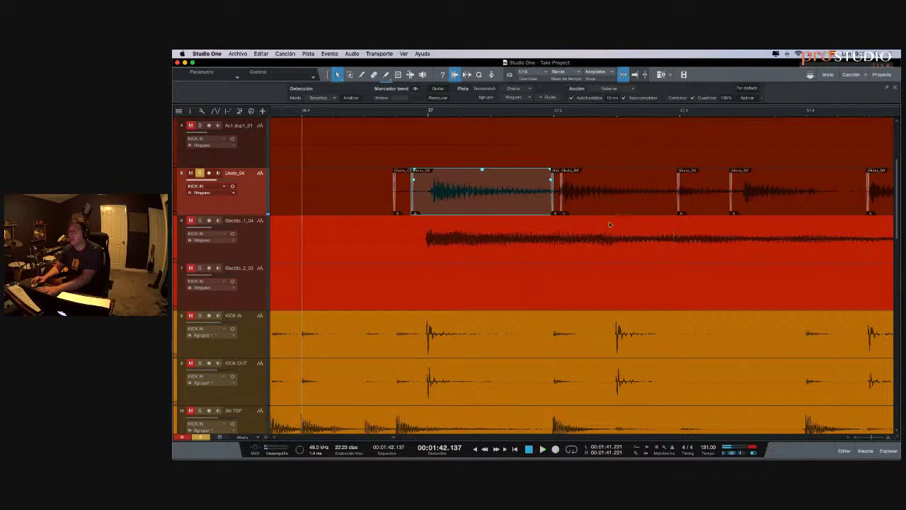
key(space)
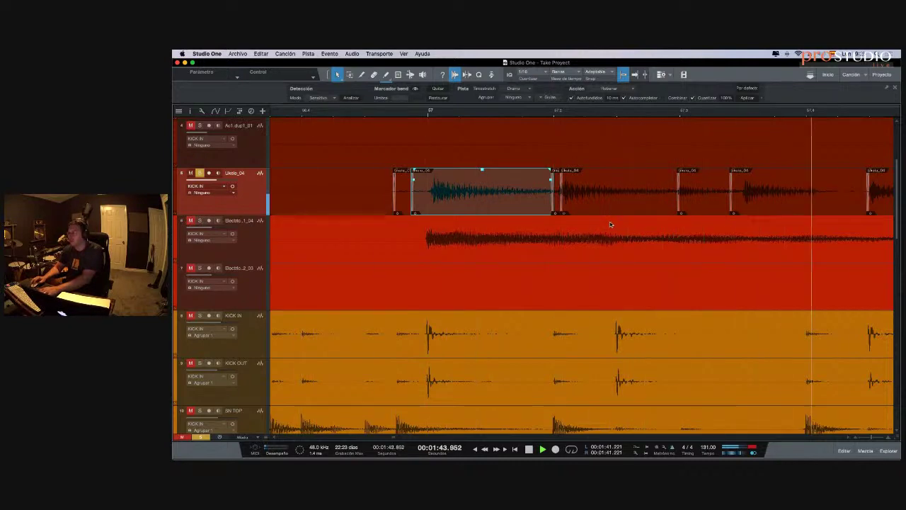
key(w)
key(w)
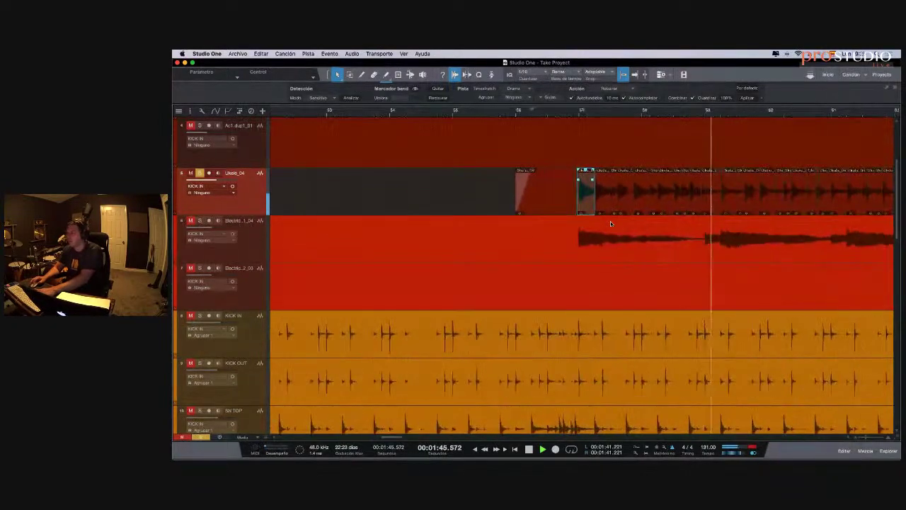
key(e)
key(e)
key(space)
- Shift the ukulele slice at bar 59 closer to the beat and crossfade it with the extended preceding slice
scroll(617, 220, right, 1)
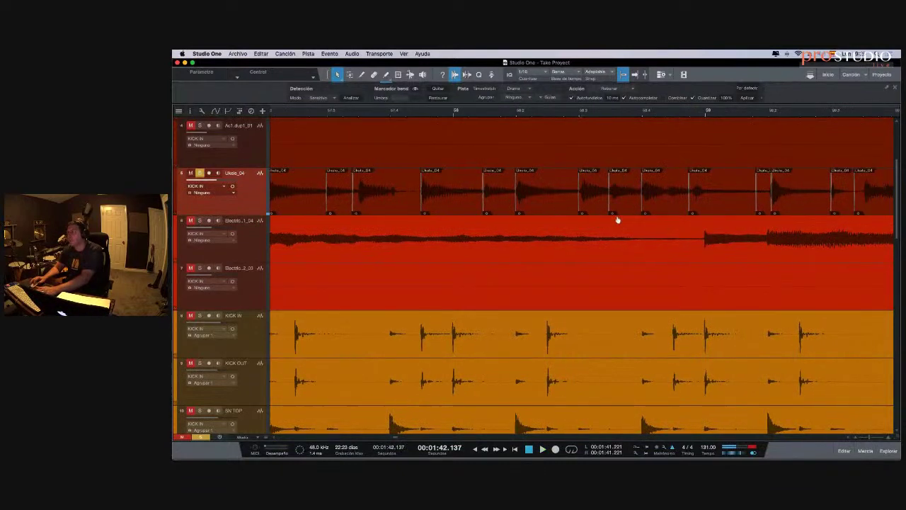
click(699, 187)
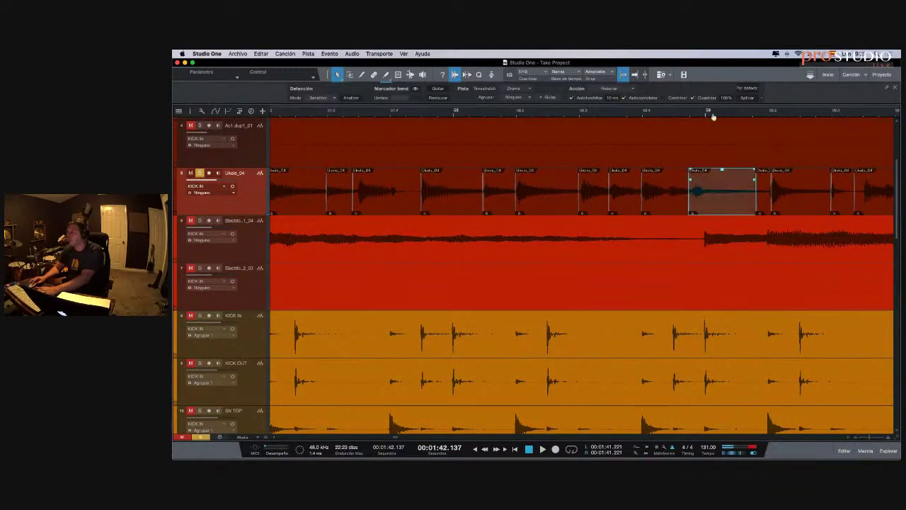
drag(713, 116, 666, 205)
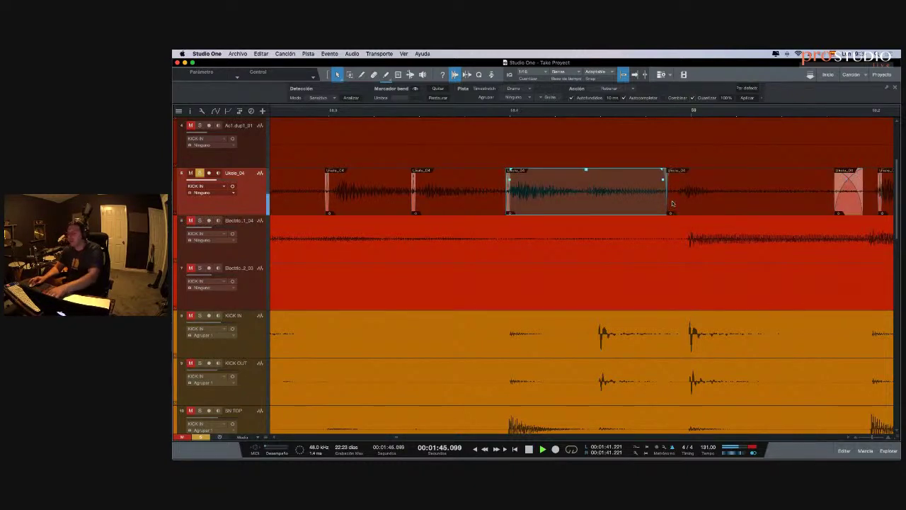
shift+click(673, 204)
scroll(679, 206, right, 5)
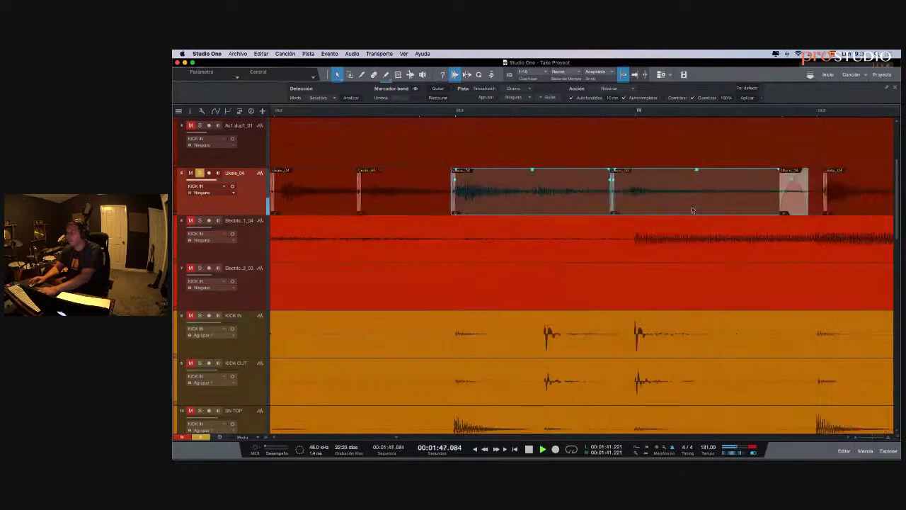
key(w)
key(w)
key(w)
key(w)
key(w)
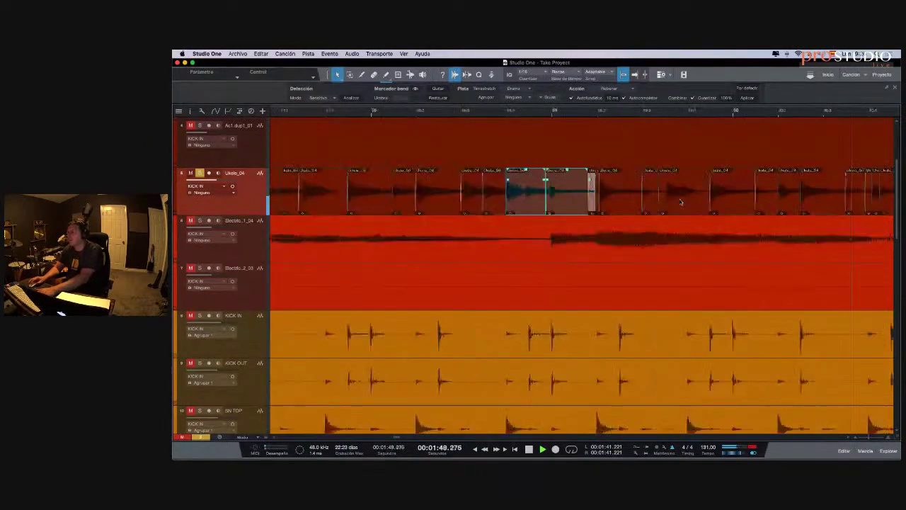
- Undo the slice edits and the slicing, restoring the ukulele clip with its detected bend markers
key(KP_Subtract)
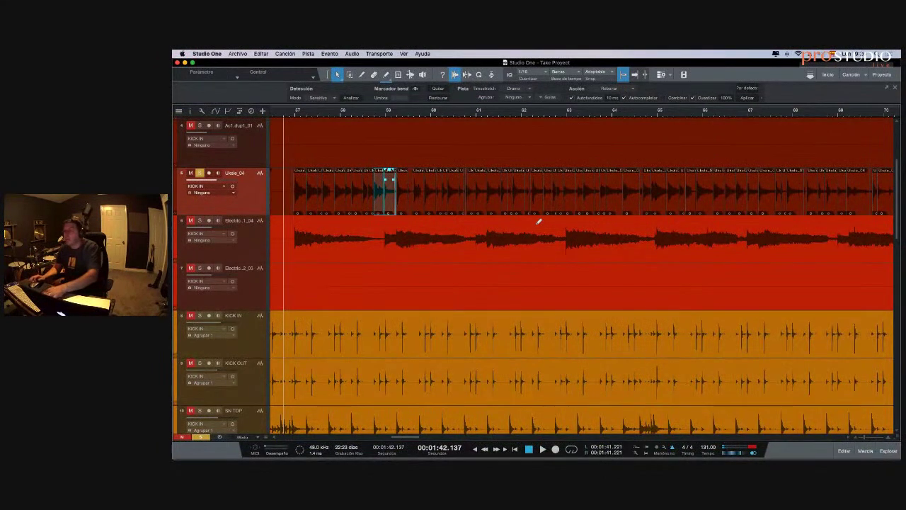
key(g)
scroll(545, 210, left, 2)
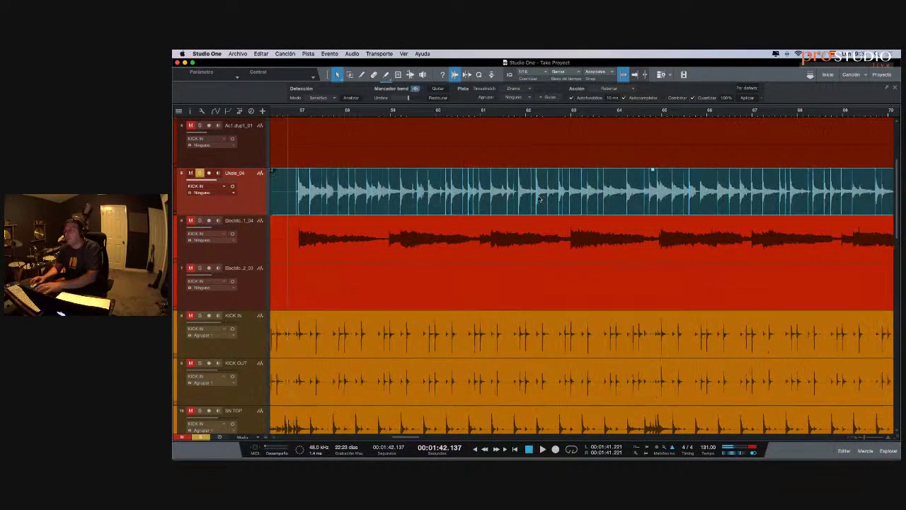
- Set the bend action to Cuantizar and apply it to the ukulele clip at 100% strength
click(615, 89)
click(614, 98)
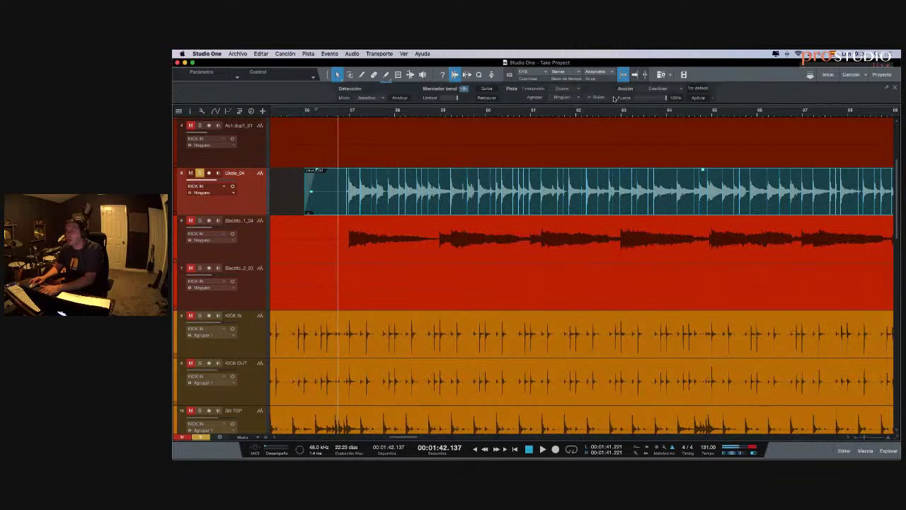
click(697, 98)
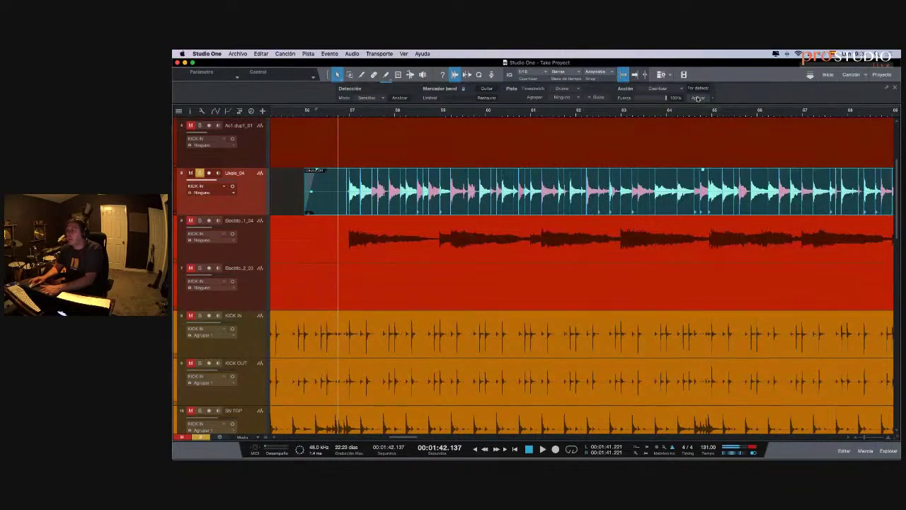
- Listen to the quantized ukulele clip from just before bar 57 and switch to the Bend tool
key(space)
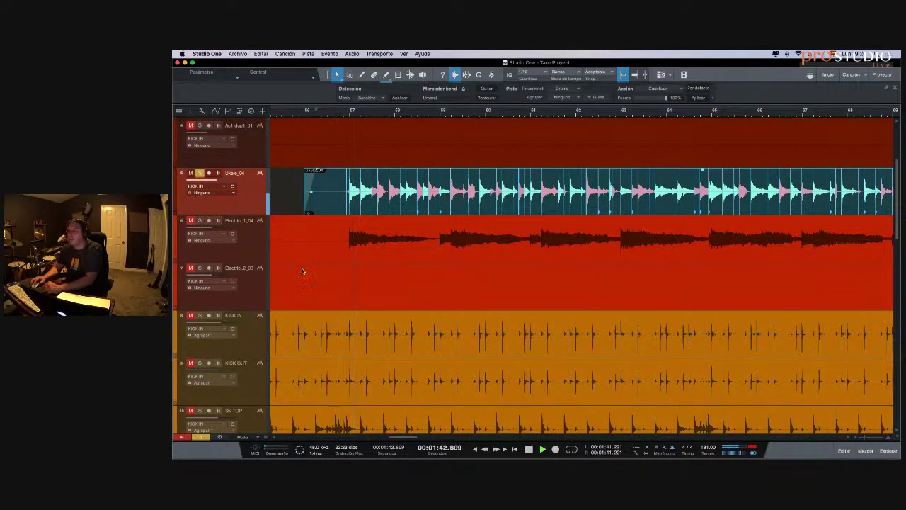
drag(350, 117, 350, 135)
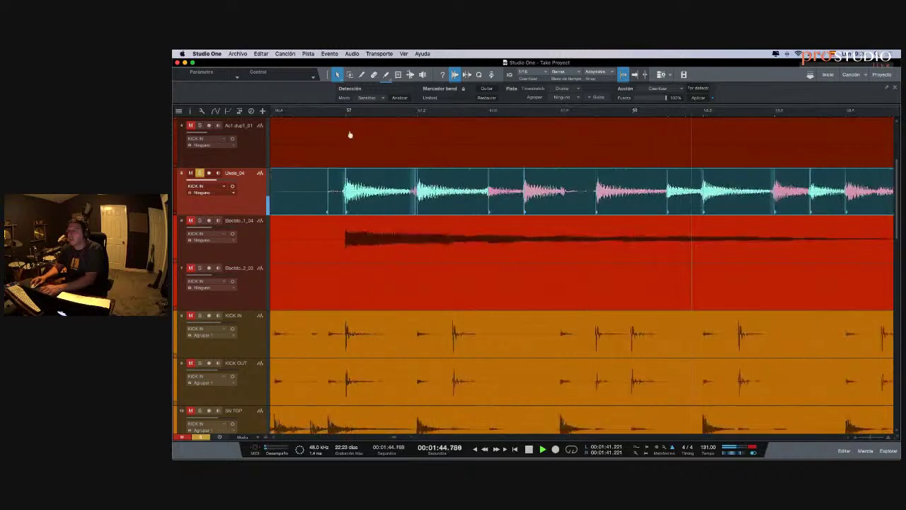
key(7)
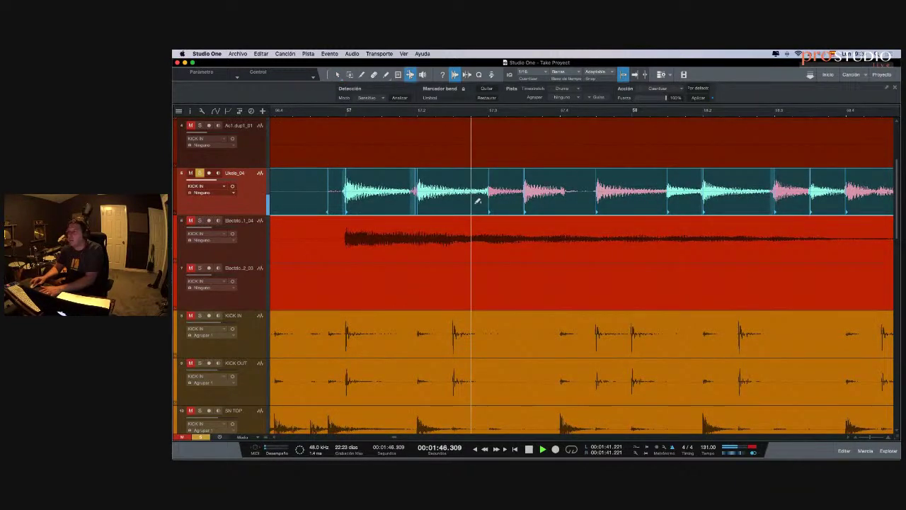
key(space)
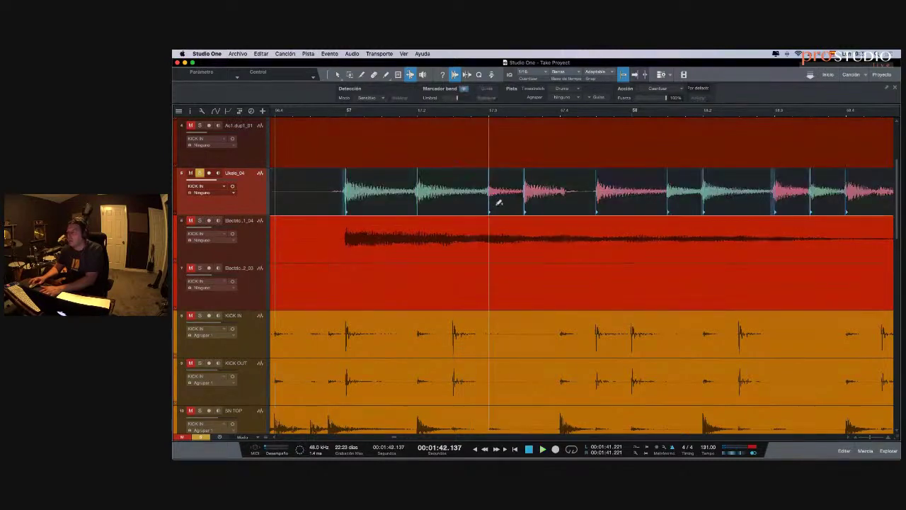
- Listen through bar 58, add a bend marker on the unmarked ukulele hit between 58.4 and 59, and align it with the grid
click(543, 202)
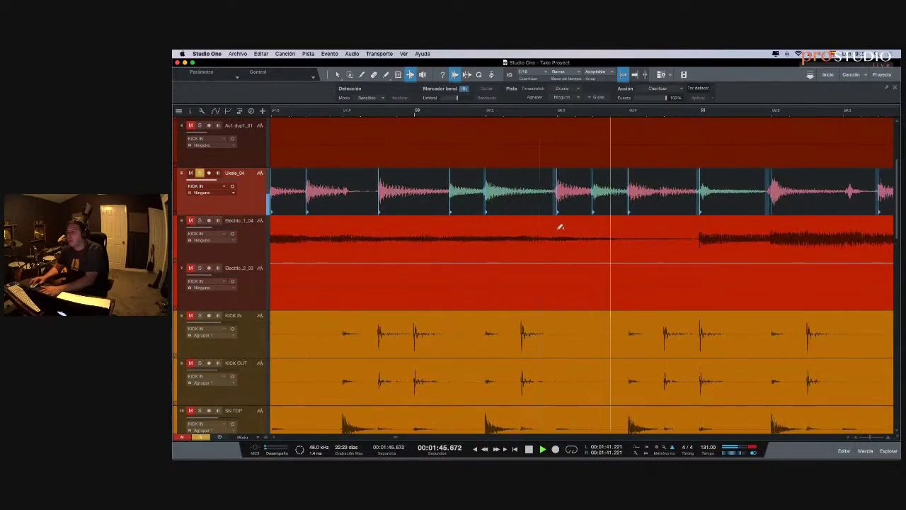
key(space)
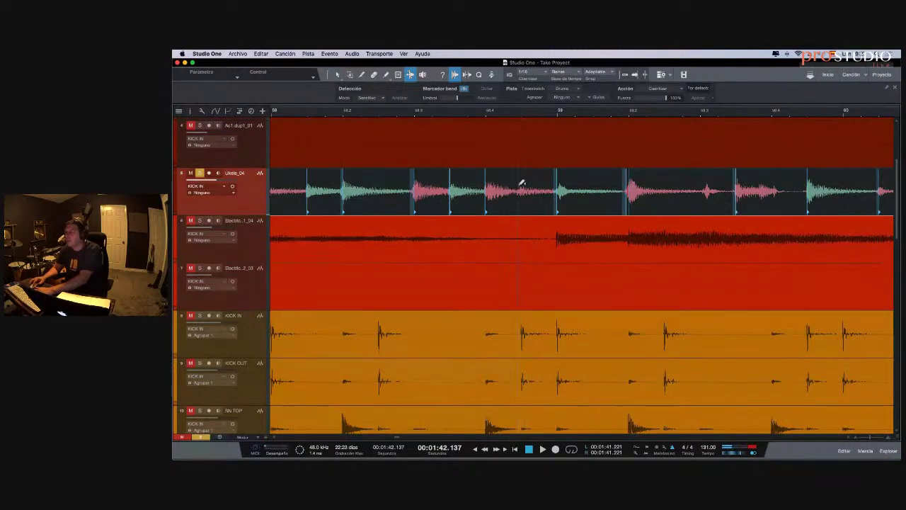
click(519, 189)
drag(520, 189, 522, 189)
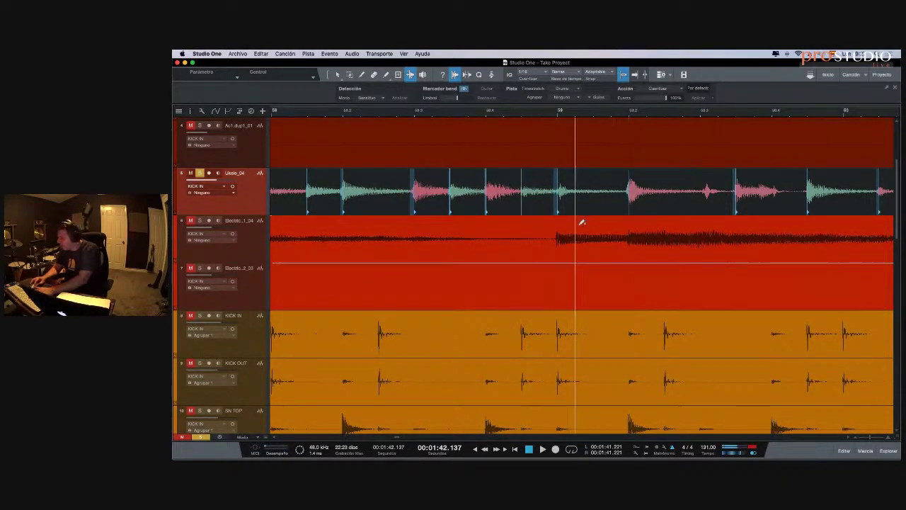
- Listen into bar 59, add a bend marker on the ukulele hit near 59.3, and pull it back onto the beat
scroll(499, 224, left, 3)
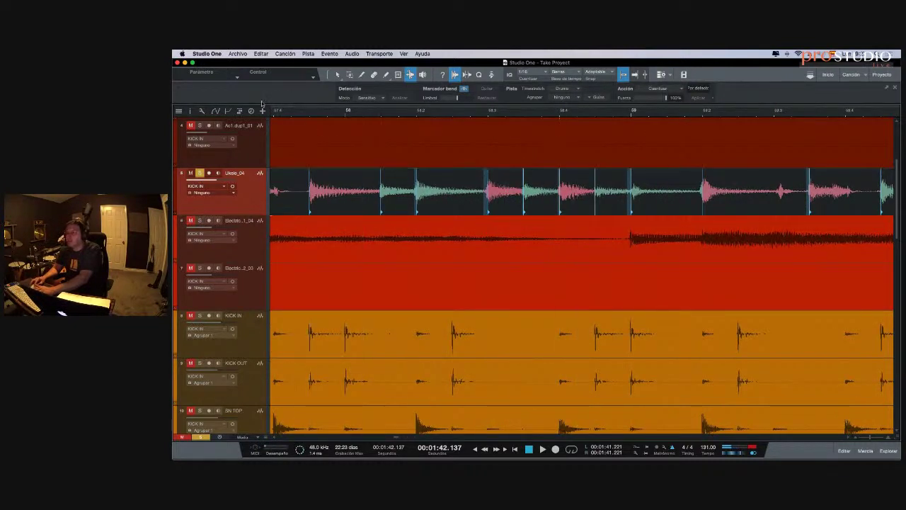
scroll(562, 261, right, 2)
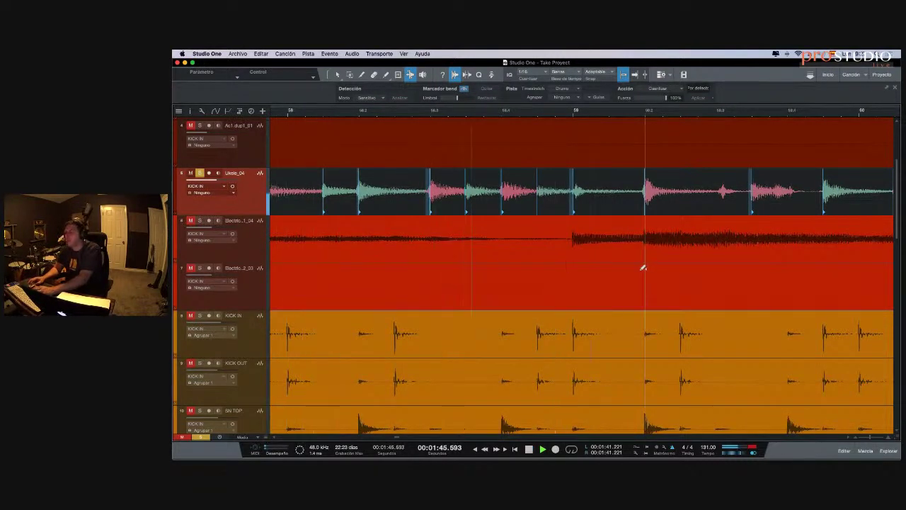
scroll(642, 267, right, 6)
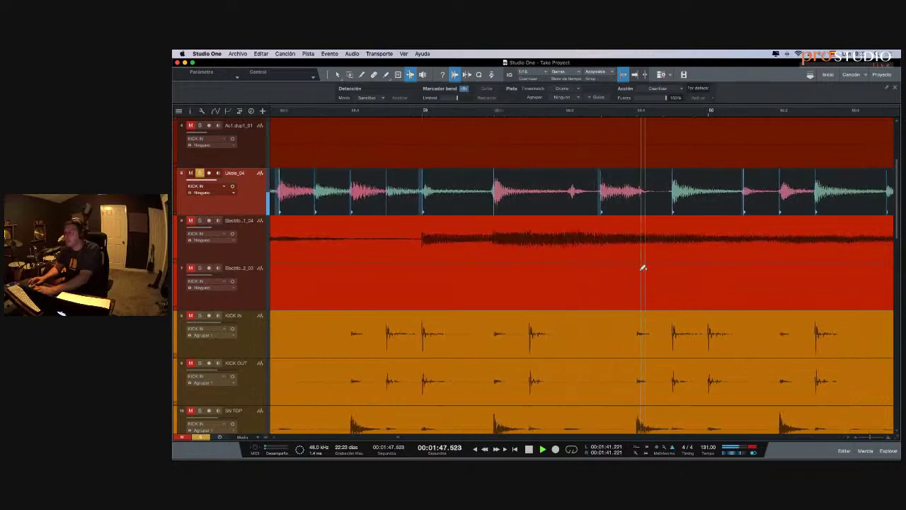
key(space)
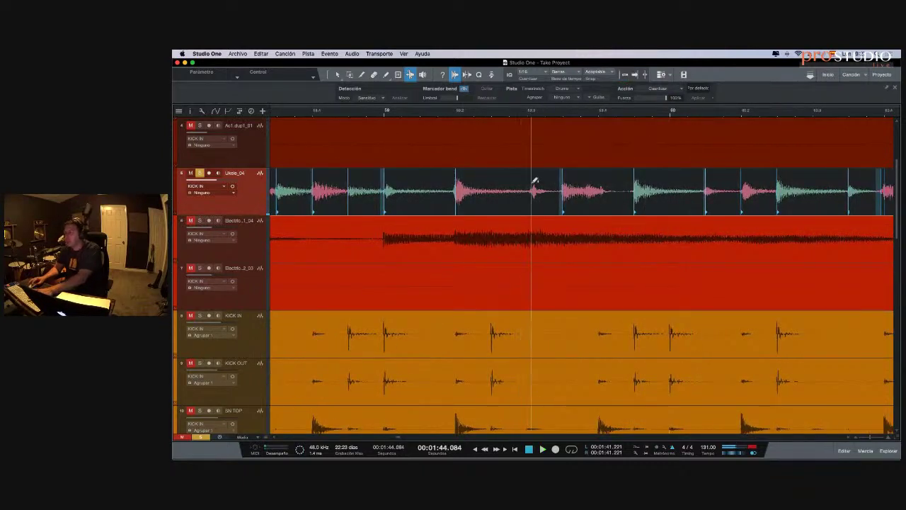
click(532, 189)
drag(532, 189, 528, 188)
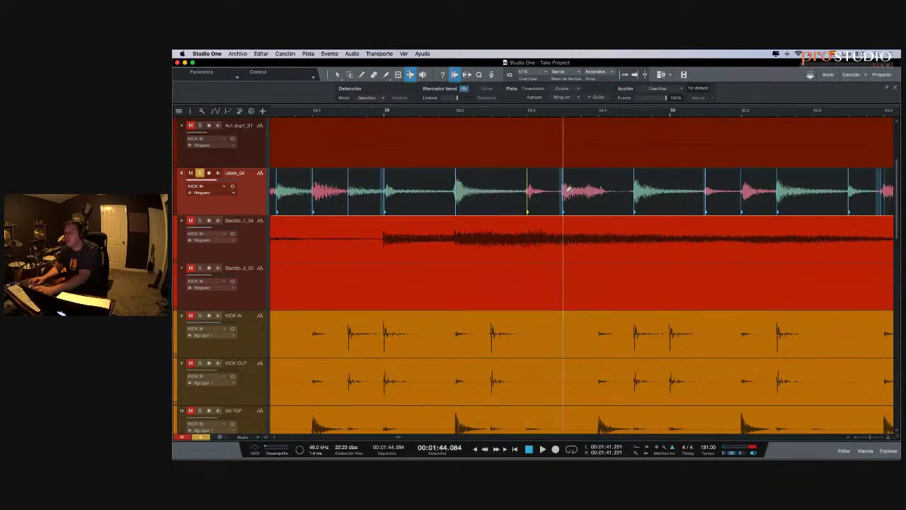
- Add a bend marker on the ukulele hit before 59.4, try it on the beat, and return it to its earlier position
key(space)
key(f)
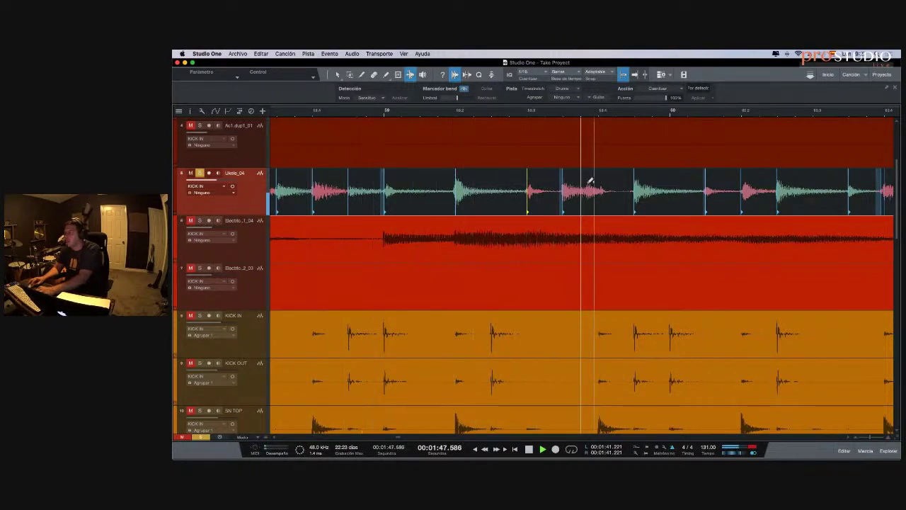
key(space)
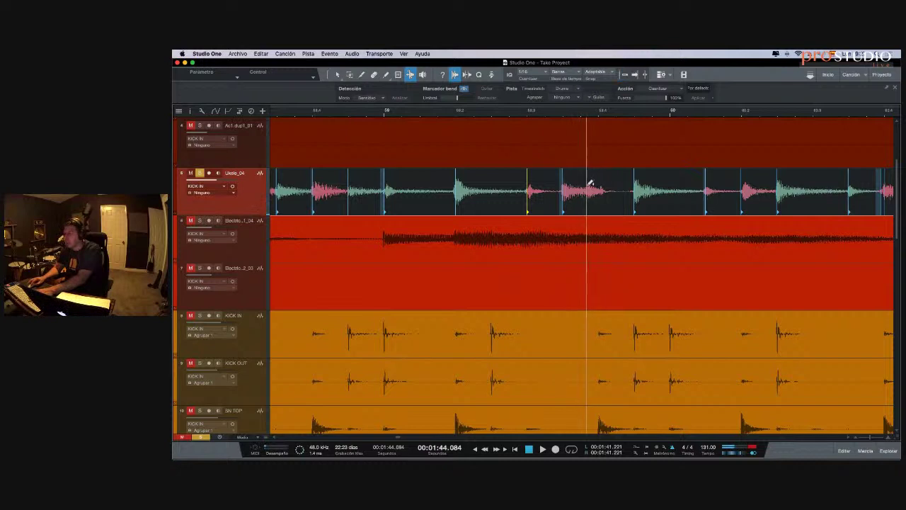
click(585, 189)
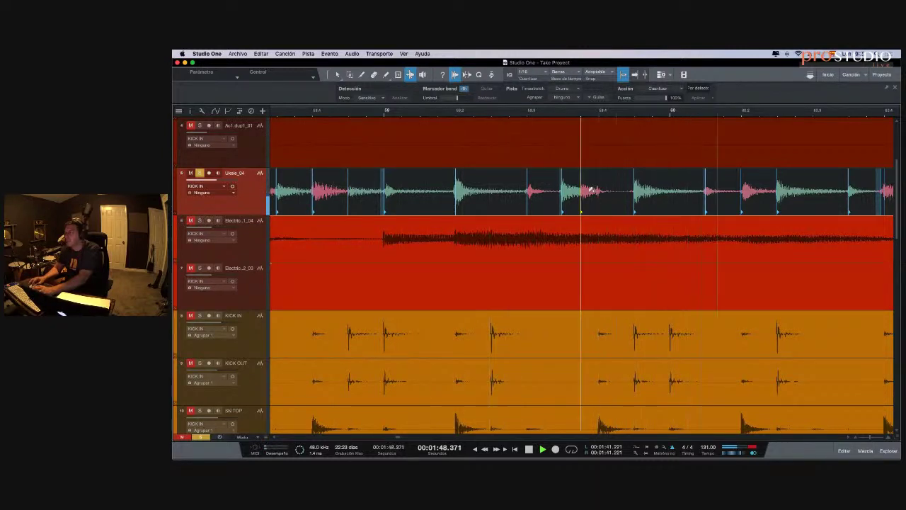
drag(591, 191, 596, 194)
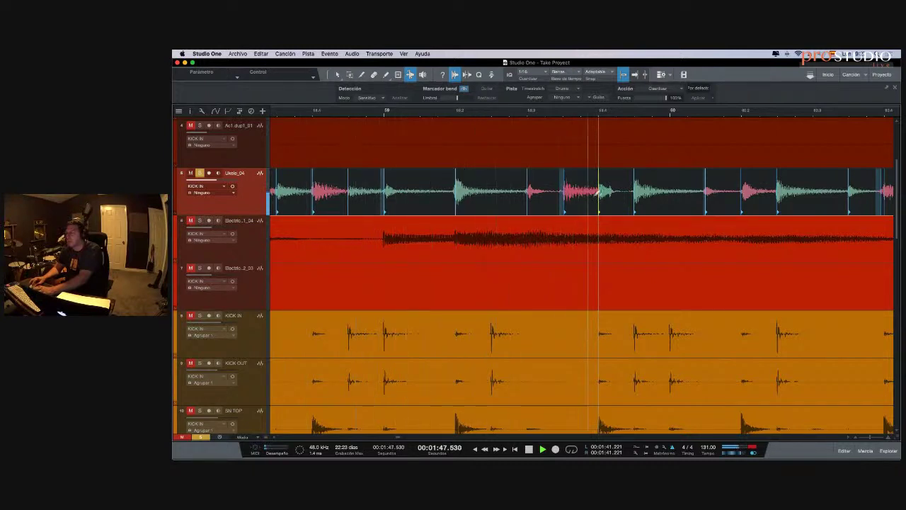
drag(598, 191, 589, 195)
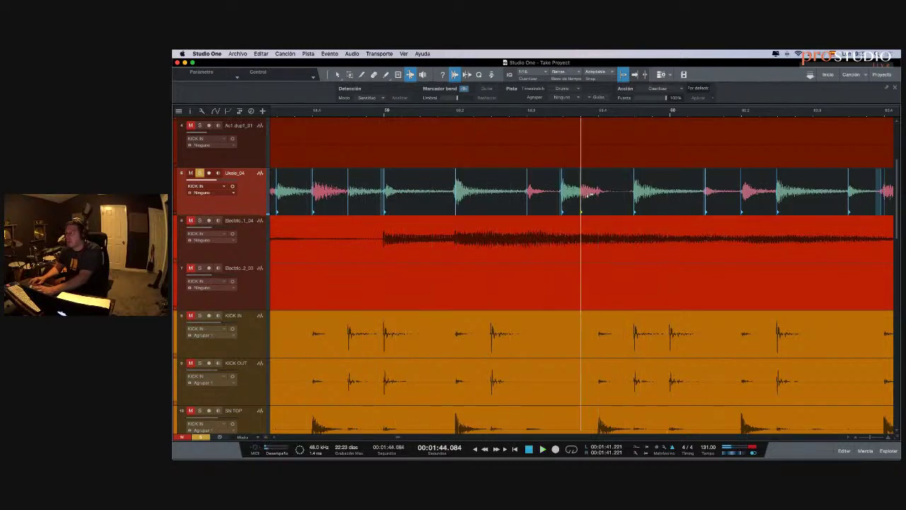
- Set the quantize value to 1/32, try the marker before 59.4 slightly later, and listen to the timing
click(547, 73)
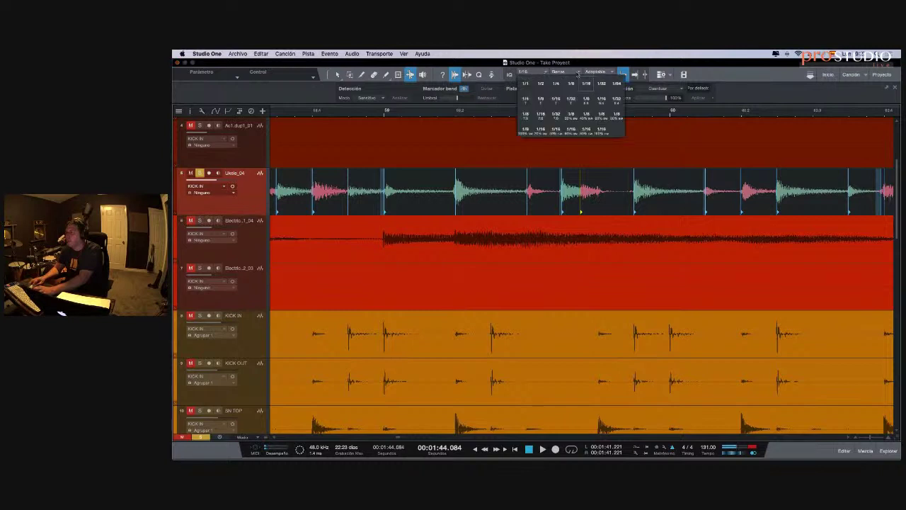
click(601, 83)
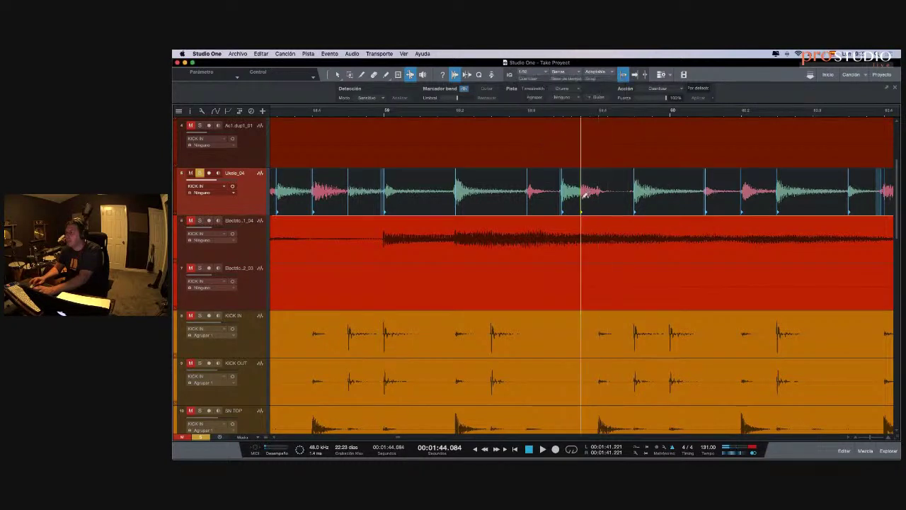
drag(584, 199, 598, 200)
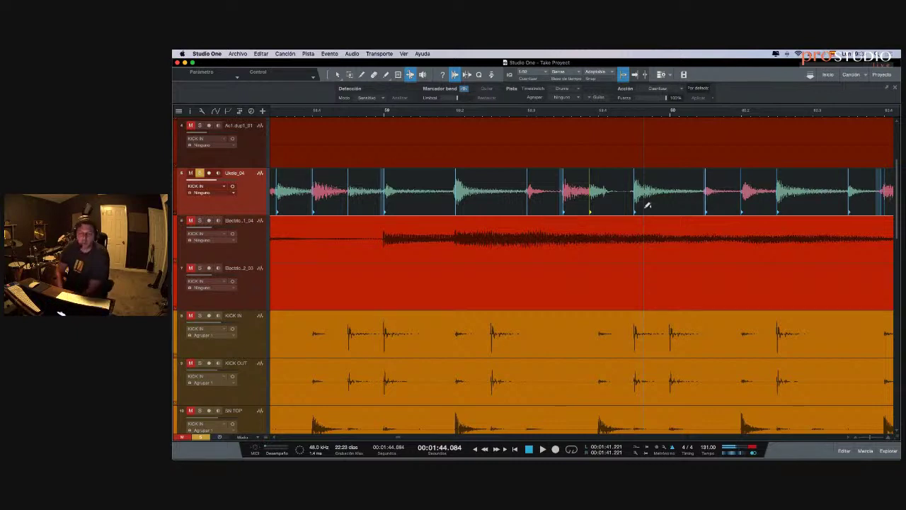
key(space)
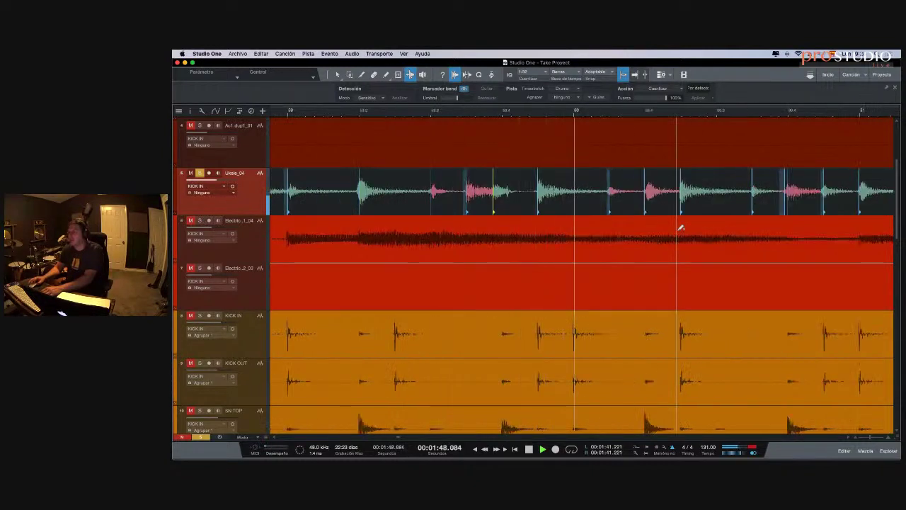
key(space)
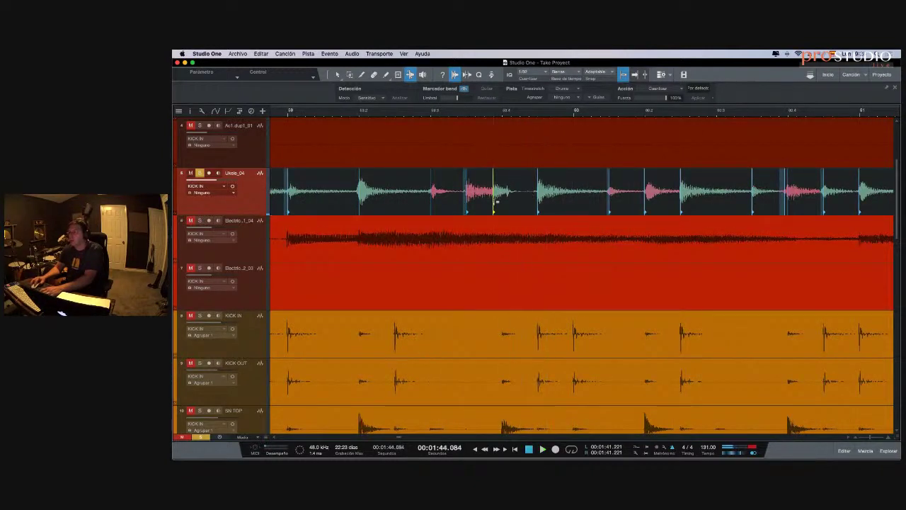
- Move the marker before 59.4 back to its earlier position and set the quantize value to 1/16
drag(492, 202, 484, 201)
click(532, 73)
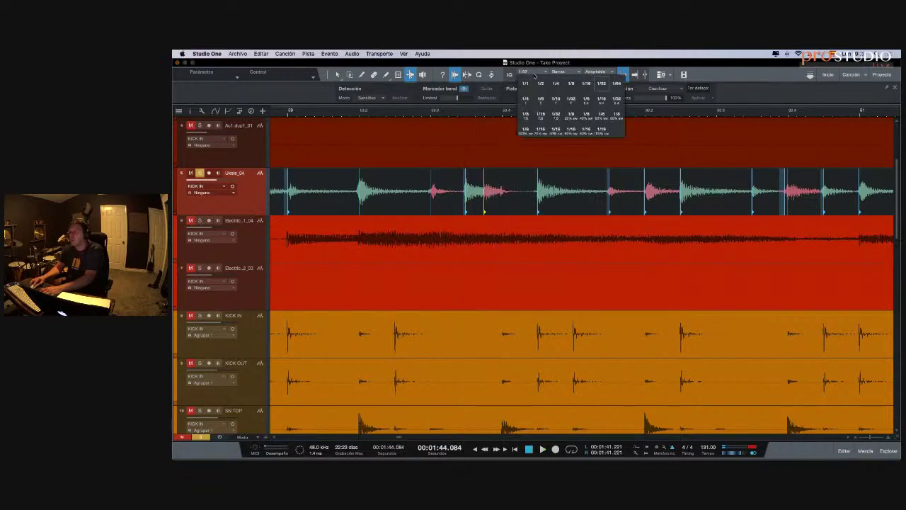
click(586, 85)
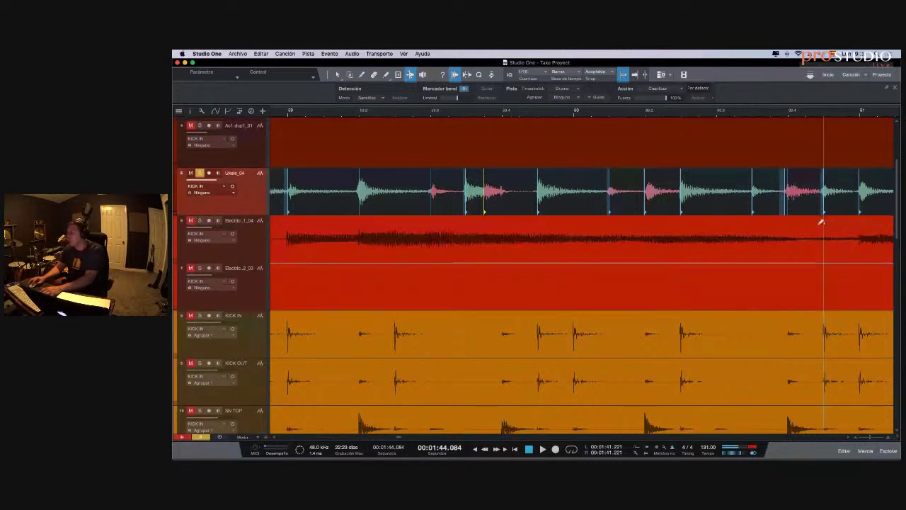
- Move the ukulele bend marker just before 60.4 onto the beat and remove the marker at 60.2
drag(784, 205, 788, 205)
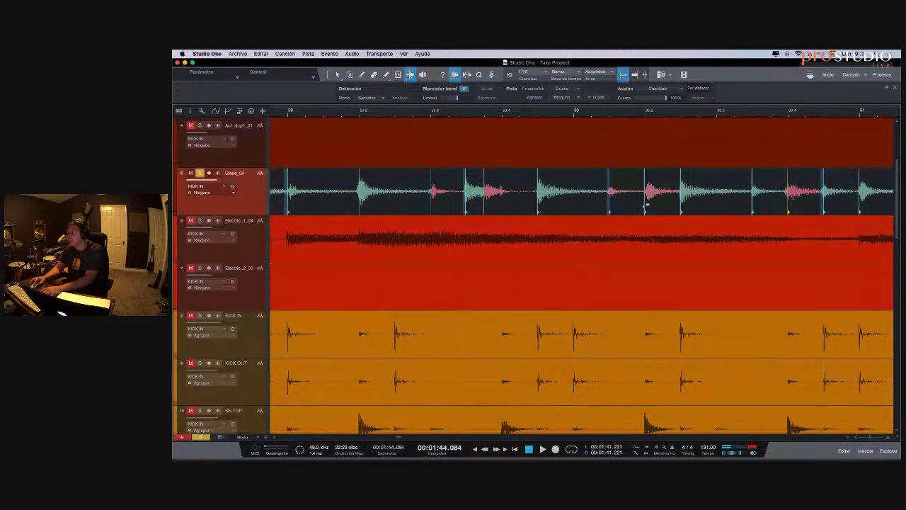
drag(645, 201, 608, 198)
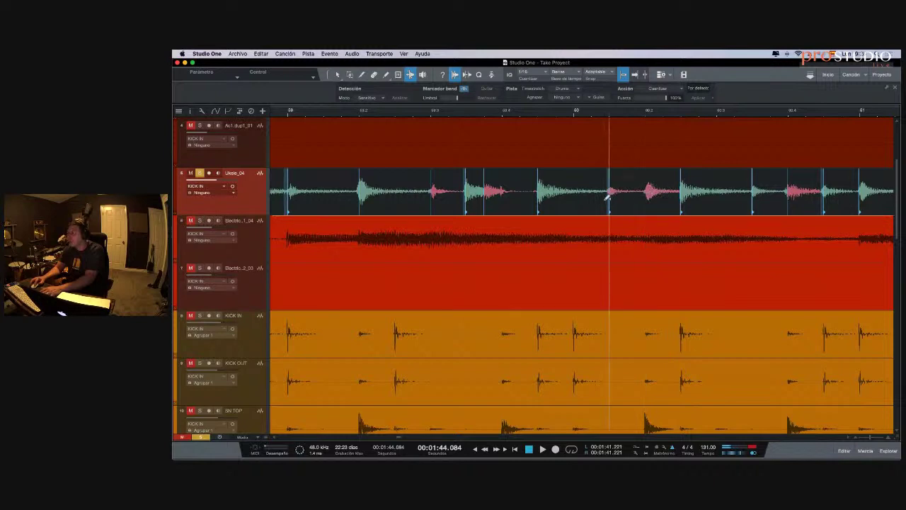
scroll(618, 198, right, 5)
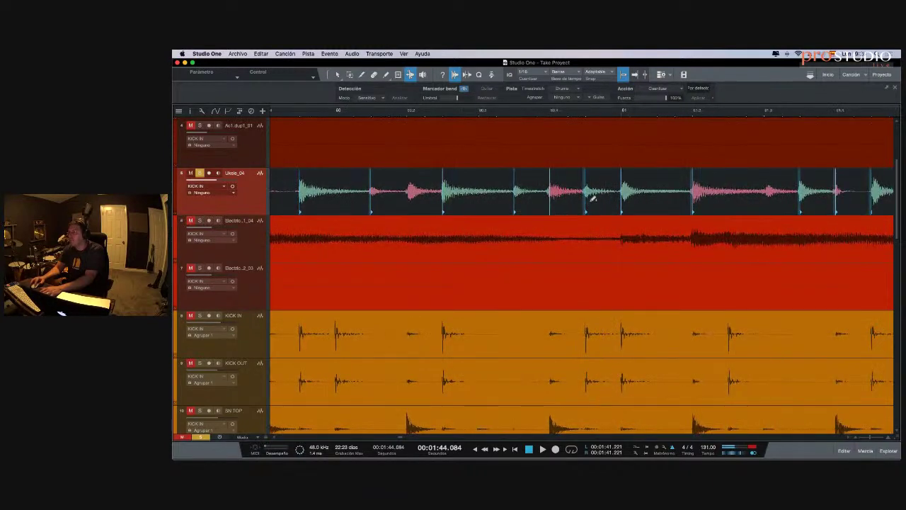
scroll(693, 198, right, 5)
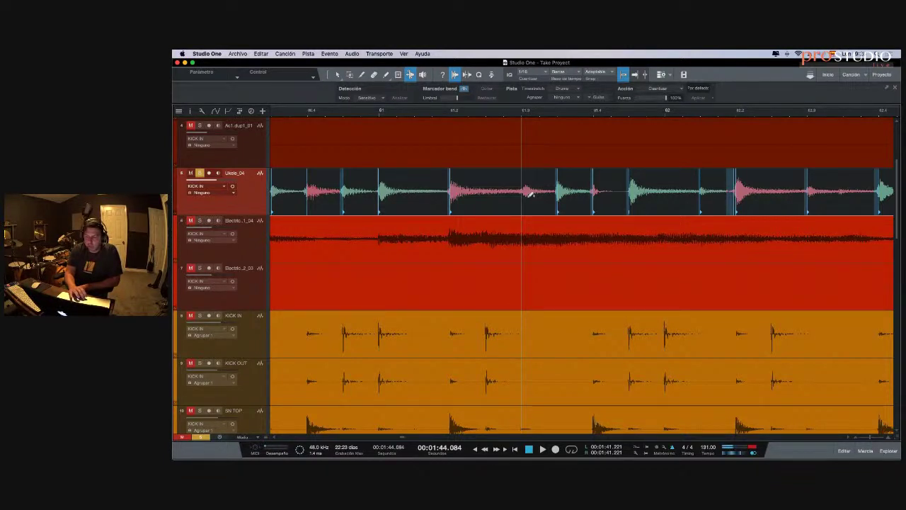
- Remove the surplus ukulele bend marker just before 69.4, add one on the hit between 69.2 and 69.3, and listen
click(693, 156)
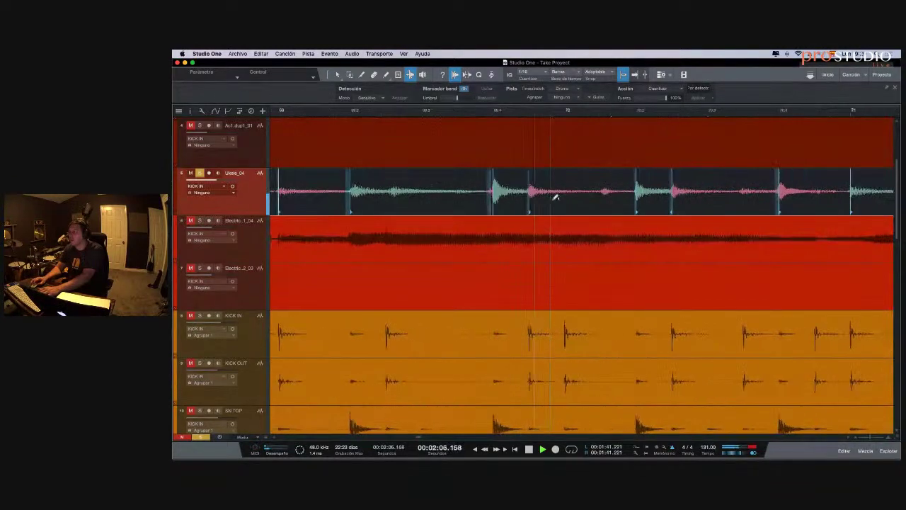
key(space)
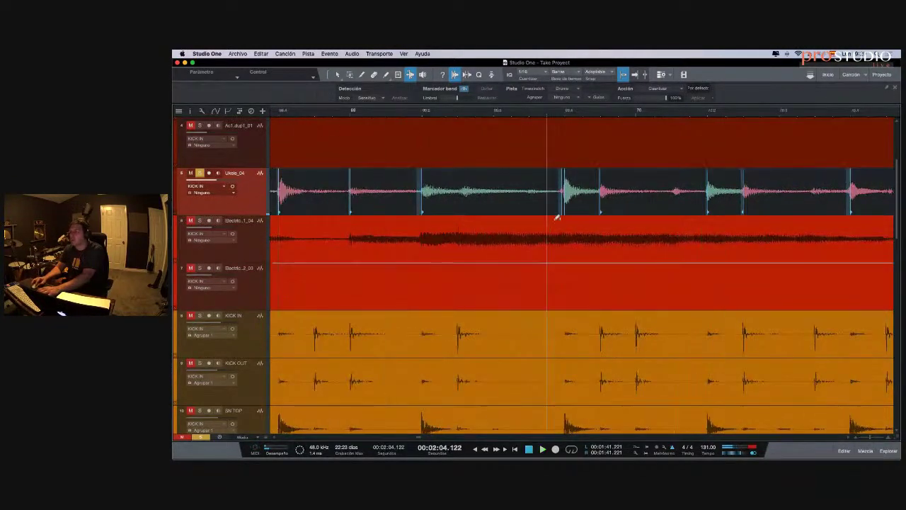
click(564, 200)
click(562, 200)
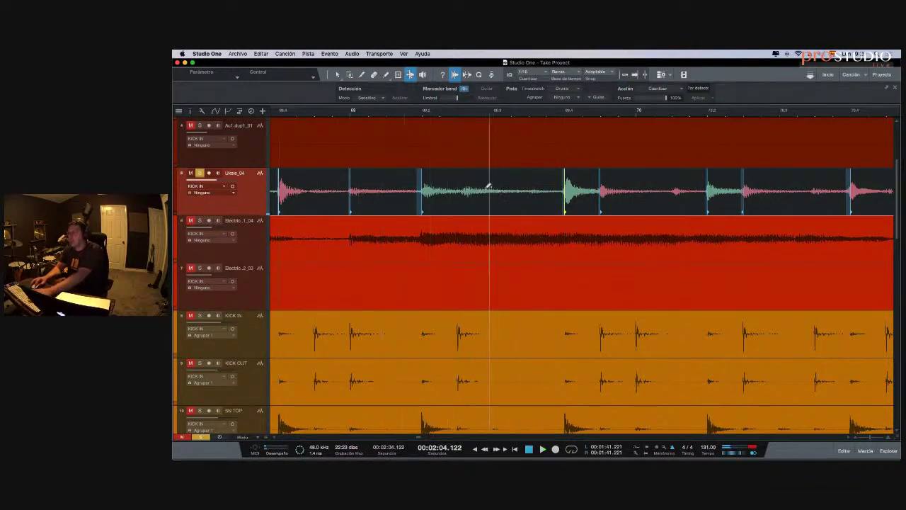
double_click(459, 182)
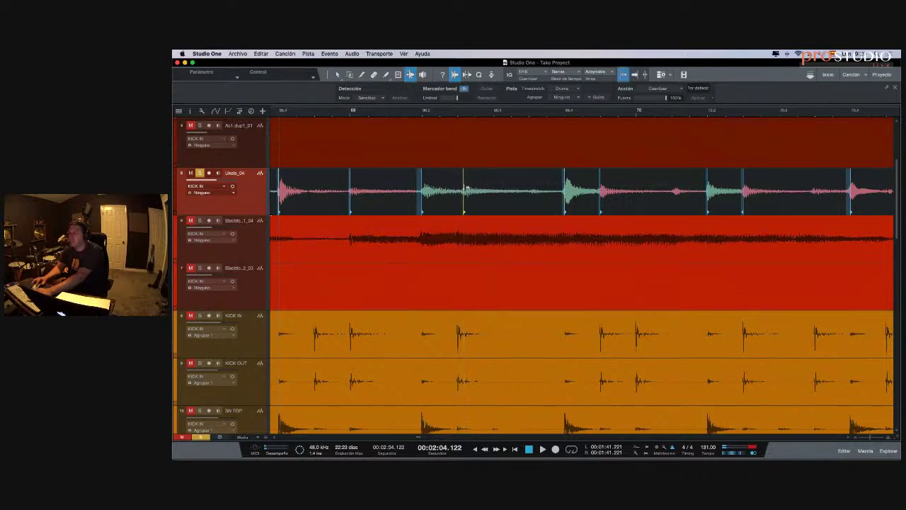
key(space)
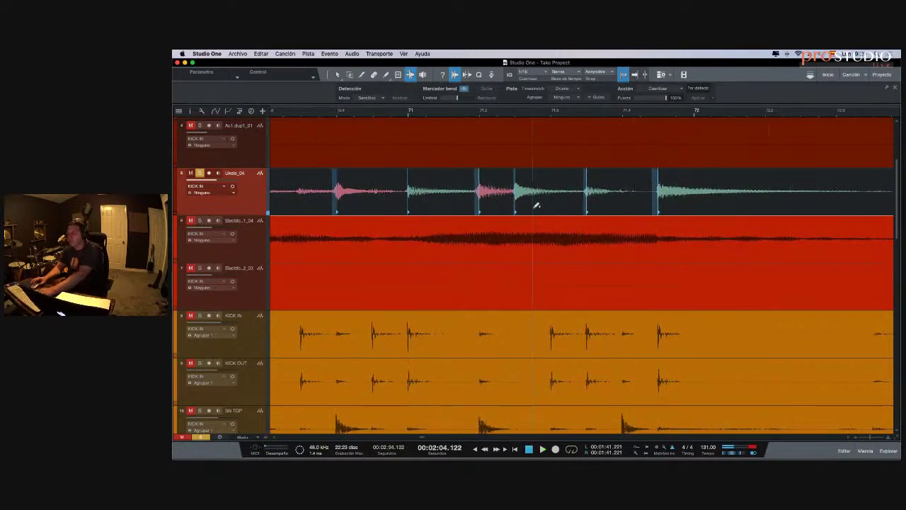
- Show the whole ukulele clip, set the playback position just before bar 57, and unsolo the ukulele track
key(space)
key(w)
key(w)
key(w)
key(w)
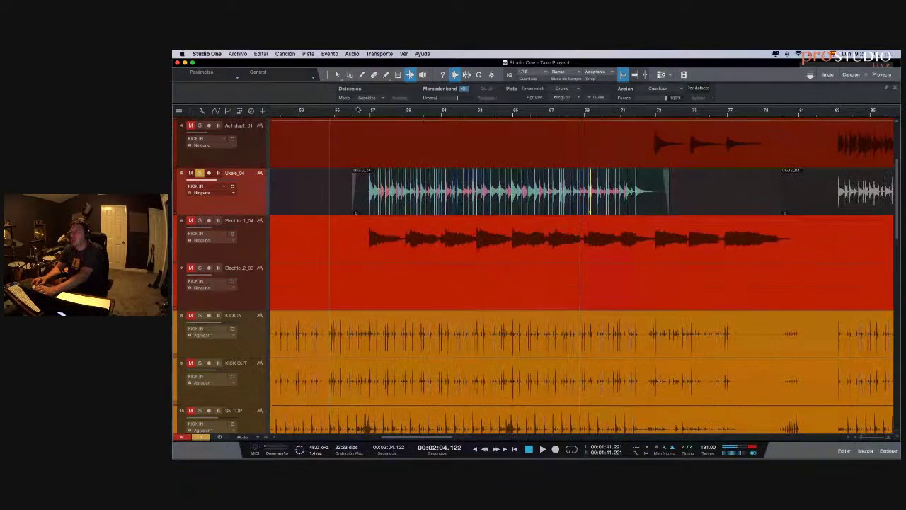
click(361, 112)
click(200, 173)
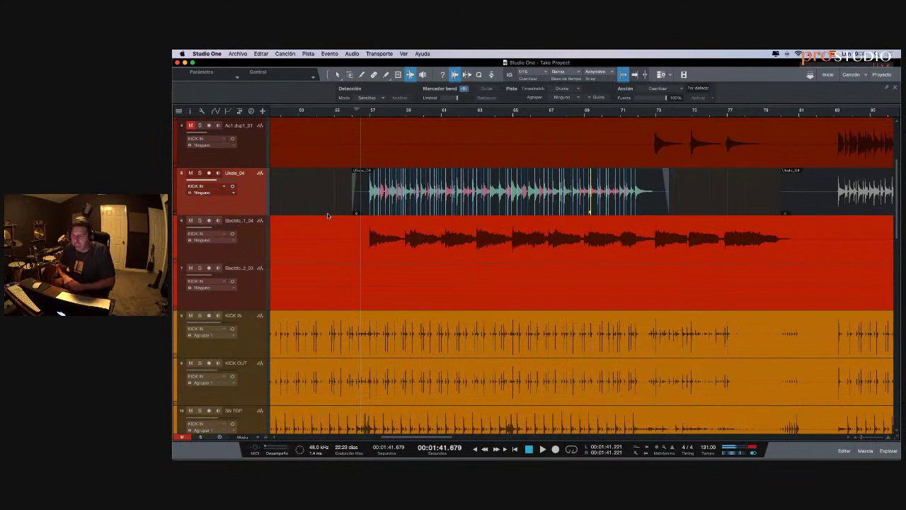
- Listen to the ukulele with the full mix from bar 56 and replay the passage from 60.2 at close view
click(353, 113)
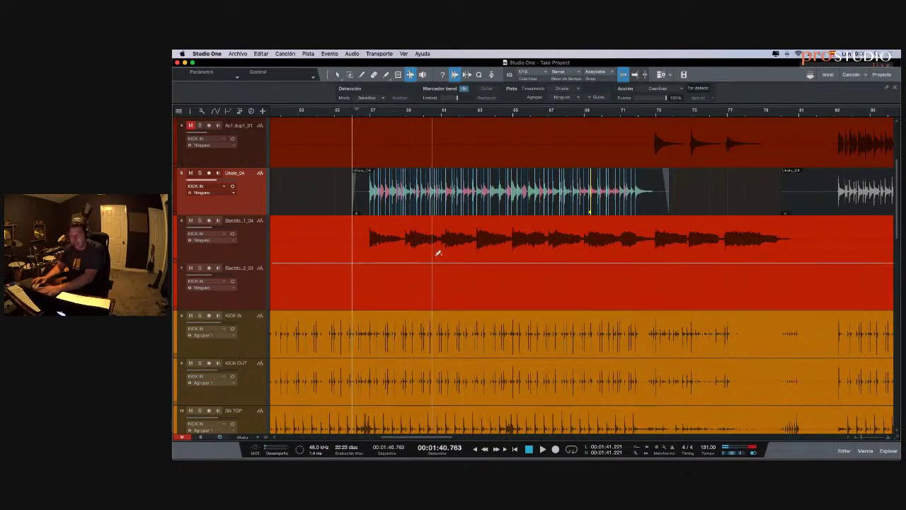
key(space)
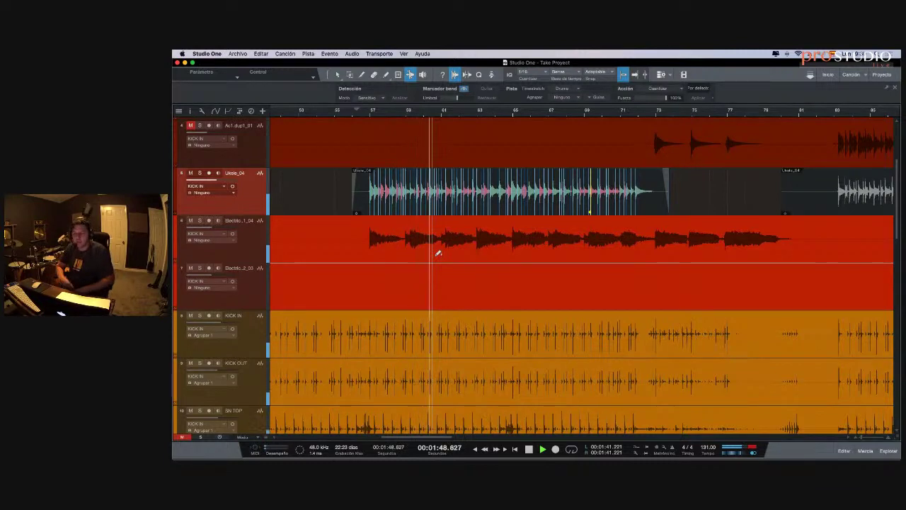
scroll(479, 264, right, 3)
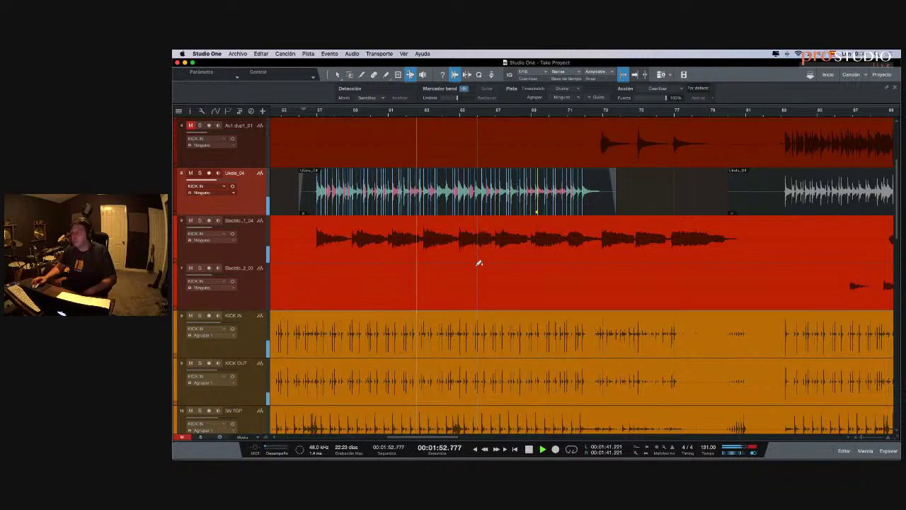
click(376, 138)
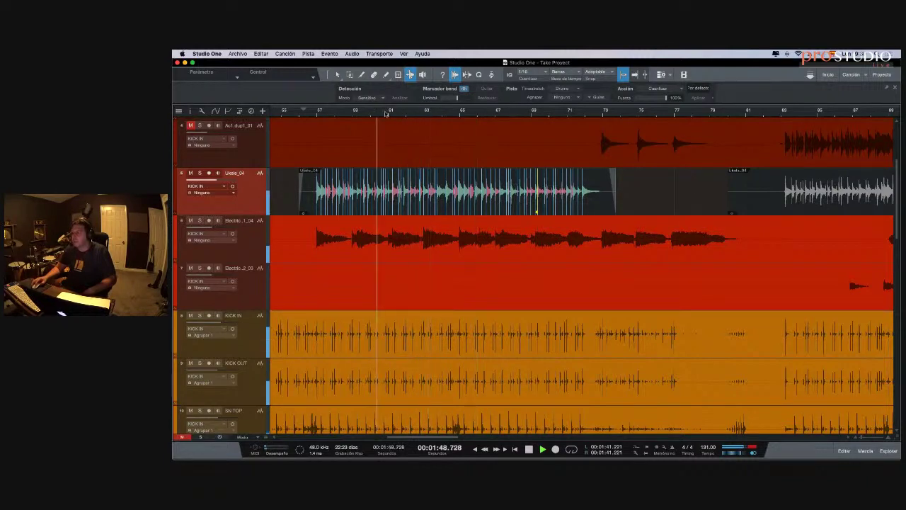
key(e)
key(e)
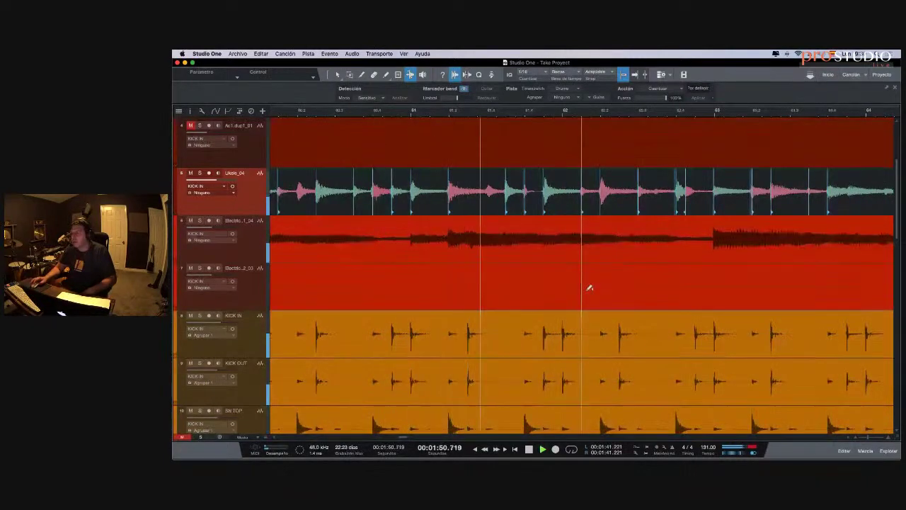
- Add a ukulele bend marker on the hit at 61.3 and replay the passage from 60.2 to check it
key(space)
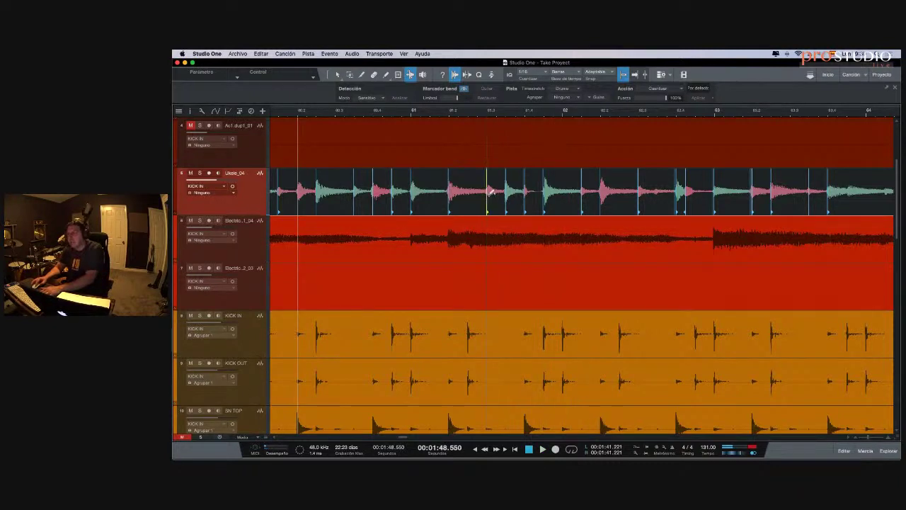
key(space)
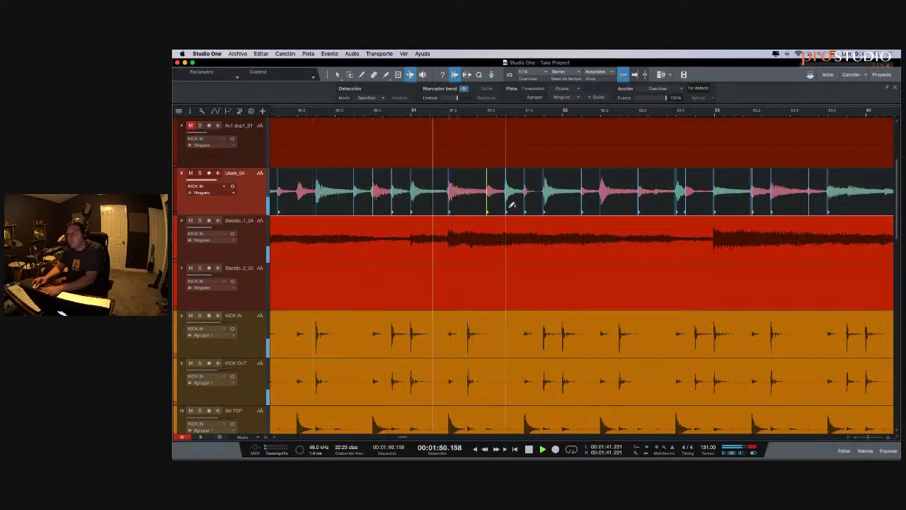
key(space)
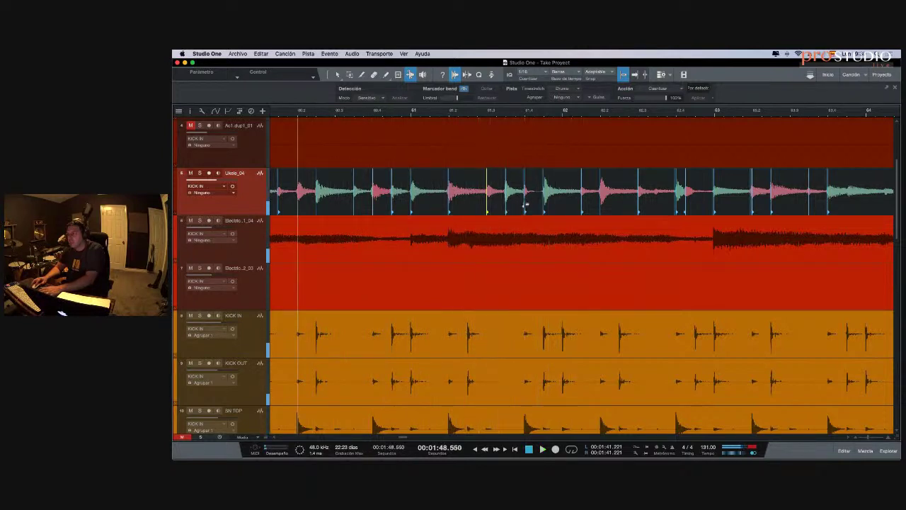
click(506, 199)
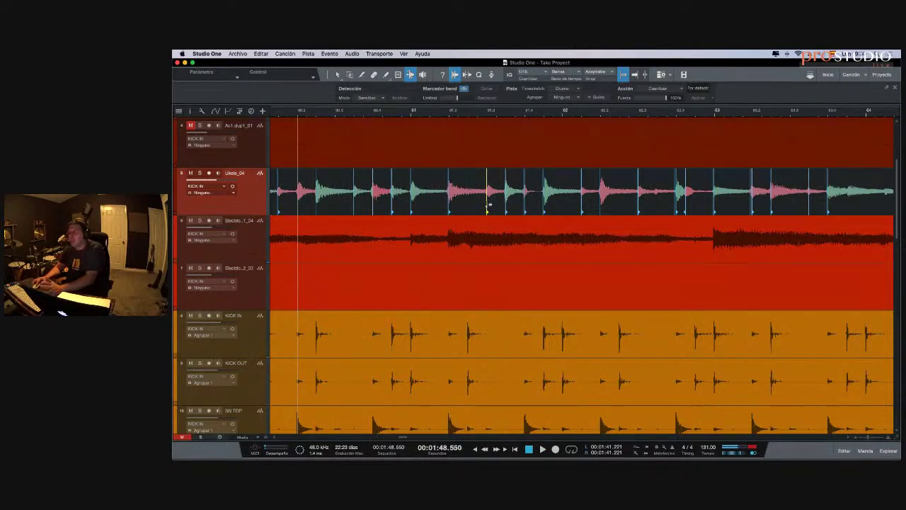
key(space)
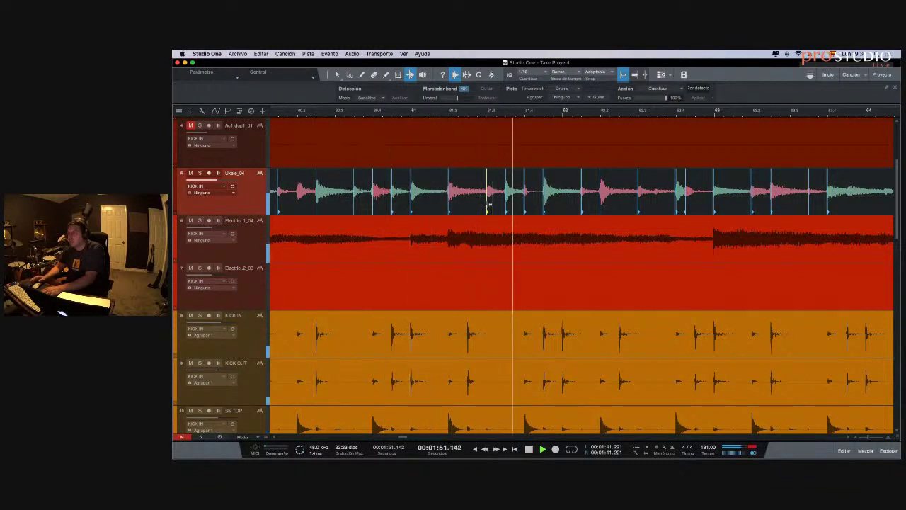
key(space)
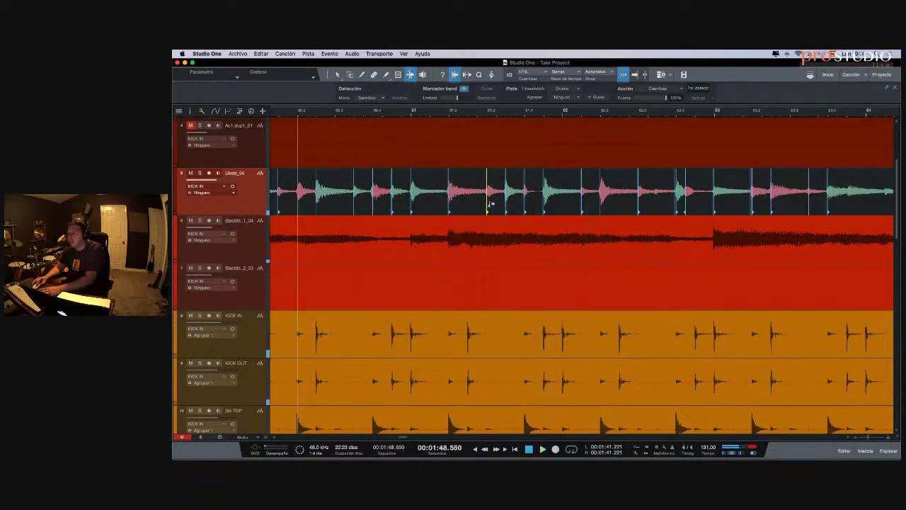
- Set the quantize value to 1/32, shift the ukulele bend markers from 61.3 to 61.4 slightly later, and listen from 60.2
drag(490, 204, 489, 205)
click(534, 73)
click(595, 85)
drag(489, 201, 530, 202)
key(space)
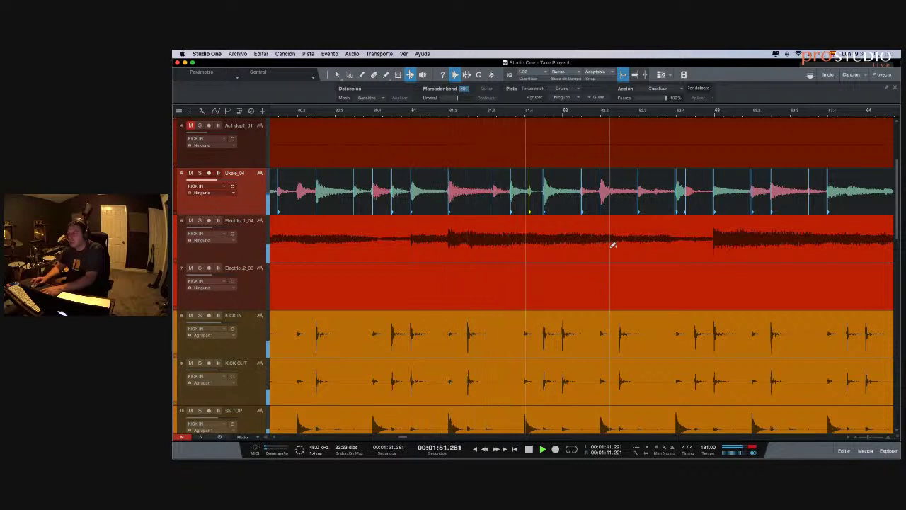
- Move the ukulele bend marker midway between 61.3 and 61.4 and the one just after 61.3 slightly earlier onto the grid, replaying the passage
key(space)
drag(510, 201, 507, 198)
key(space)
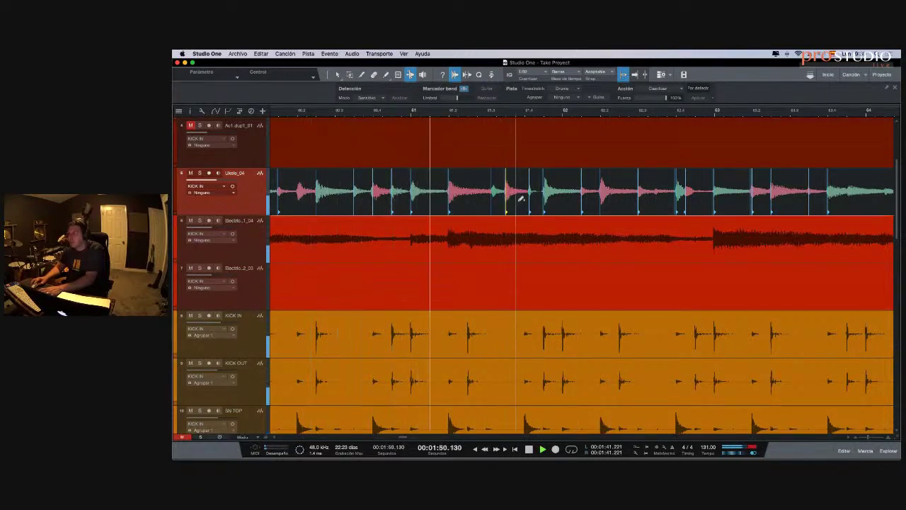
key(space)
key(space)
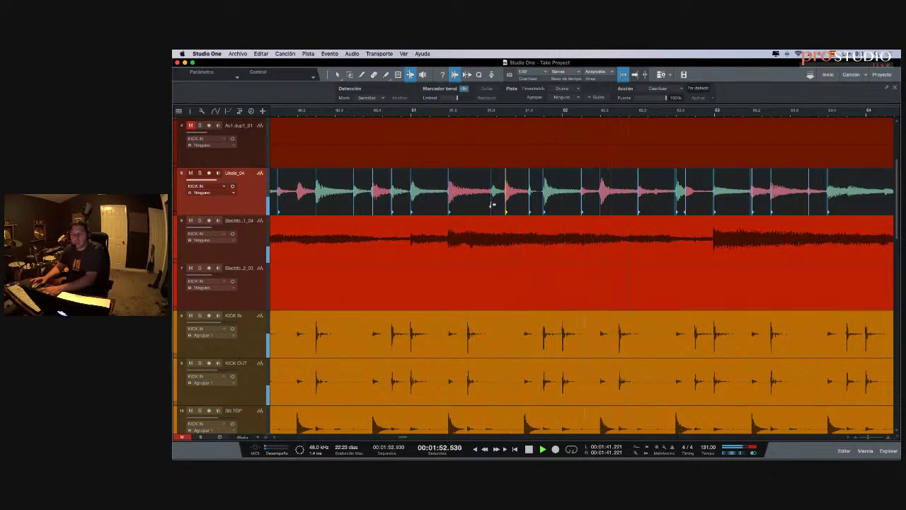
key(space)
key(space)
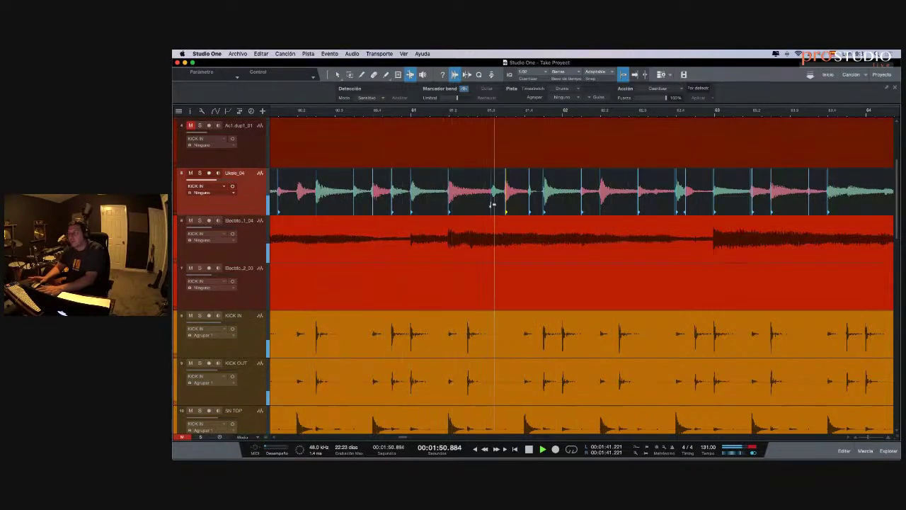
key(space)
key(space)
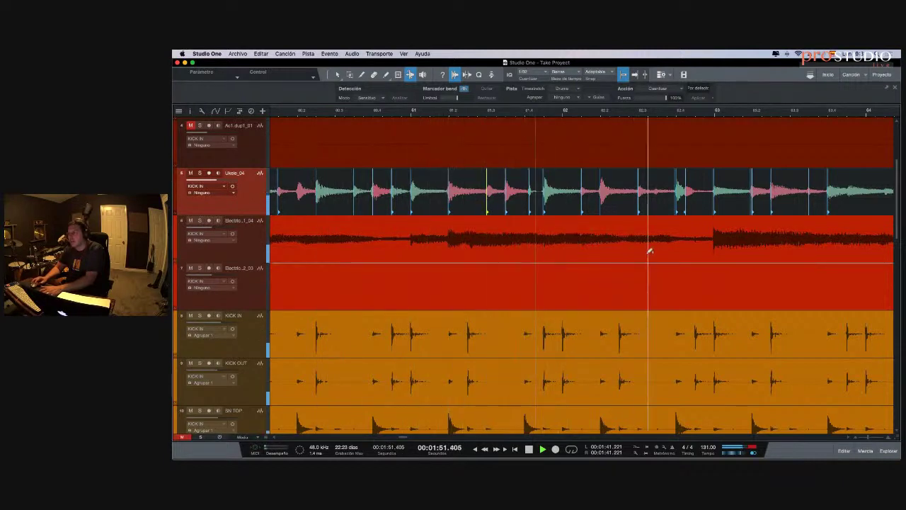
- Listen to the rest of the ukulele clip past bar 72 to check the timing, and stop playback
scroll(665, 253, right, 5)
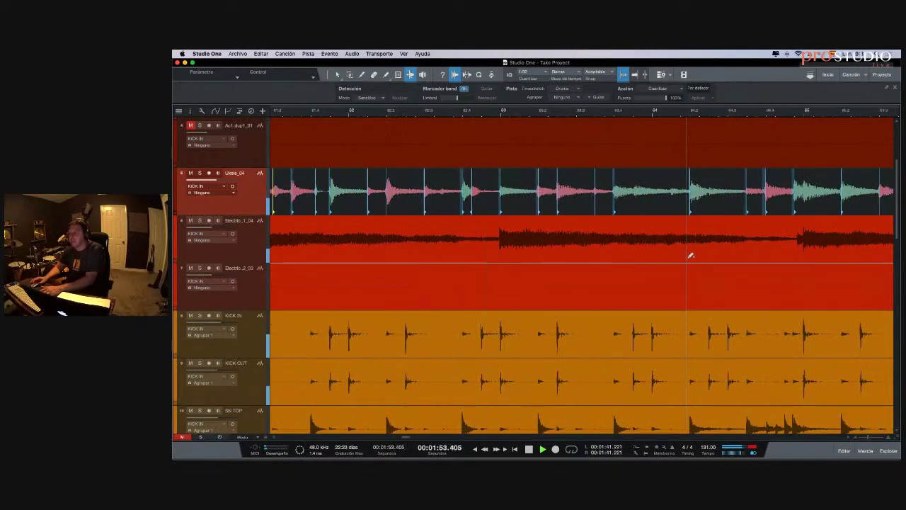
scroll(690, 255, right, 3)
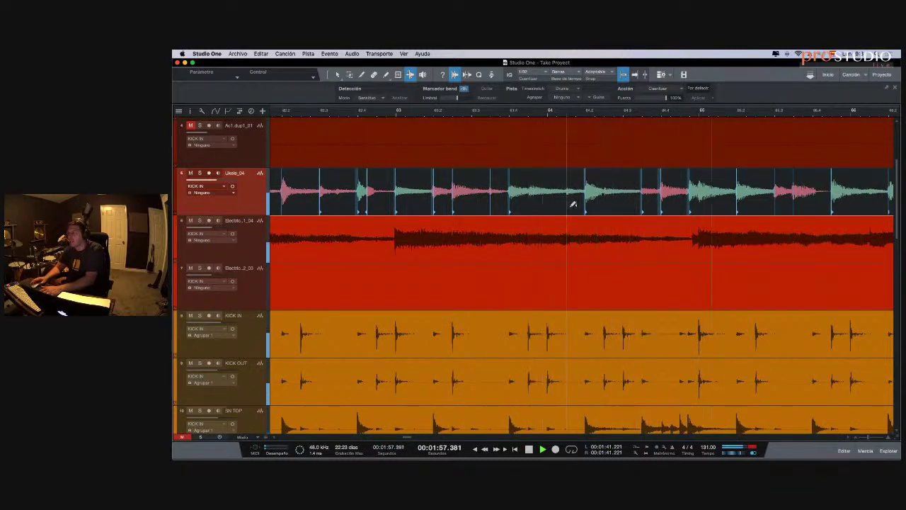
scroll(572, 205, right, 5)
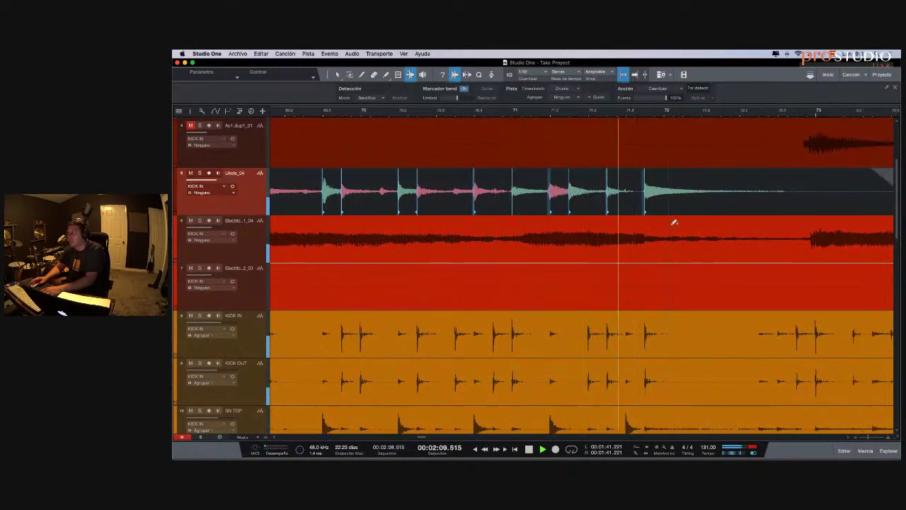
key(w)
key(w)
key(w)
key(w)
key(w)
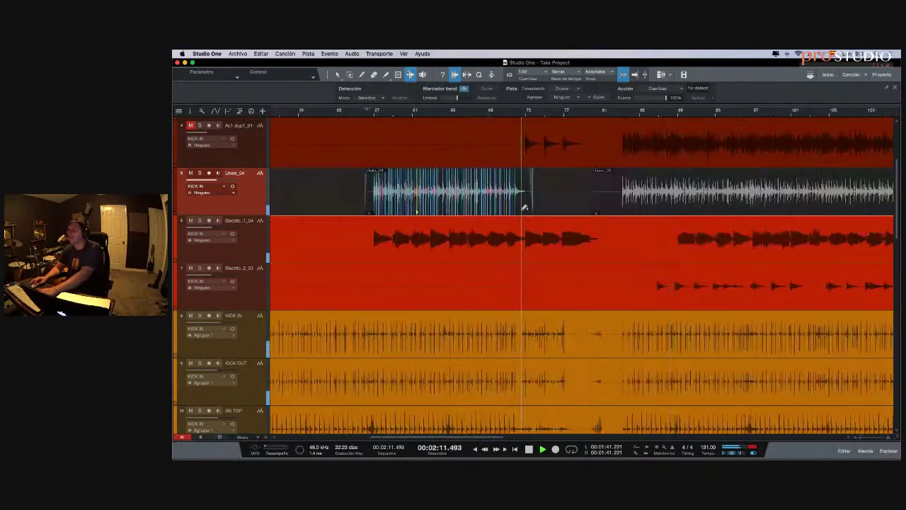
key(space)
- Select the corrected second ukulele clip and bounce it into a new audio clip
key(1)
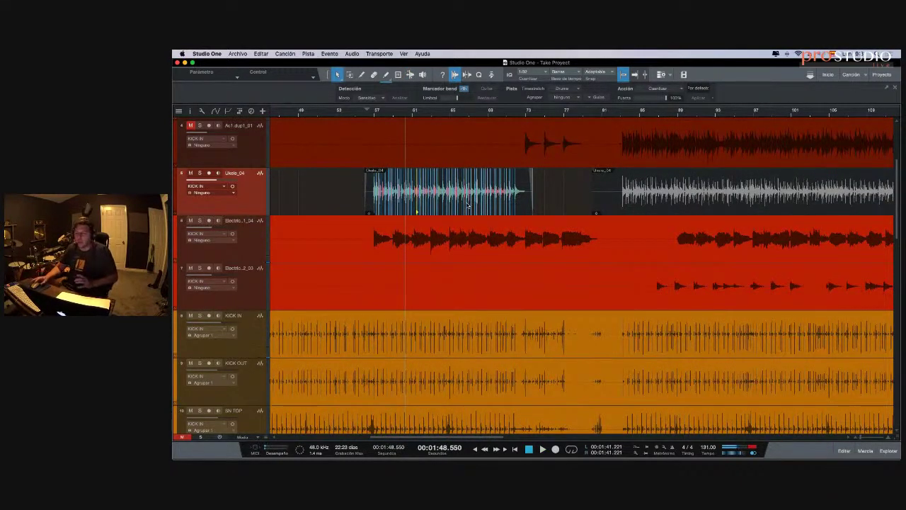
click(441, 201)
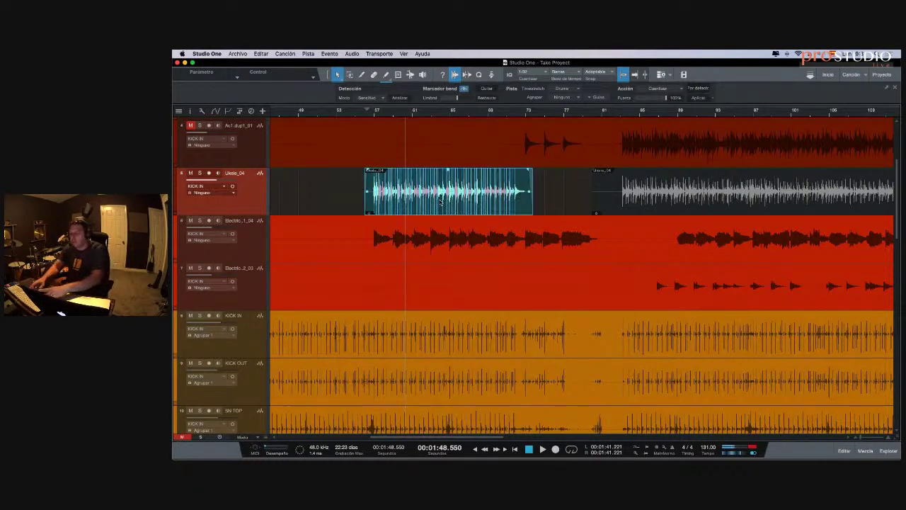
key(super+b)
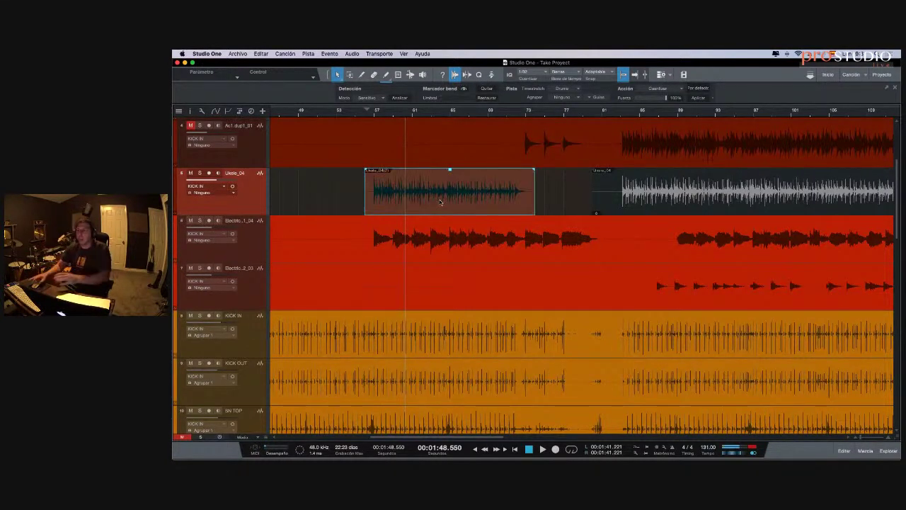
- Play the bounced ukulele clip in the full mix from bar 55 through the following break, and stop playback
click(358, 113)
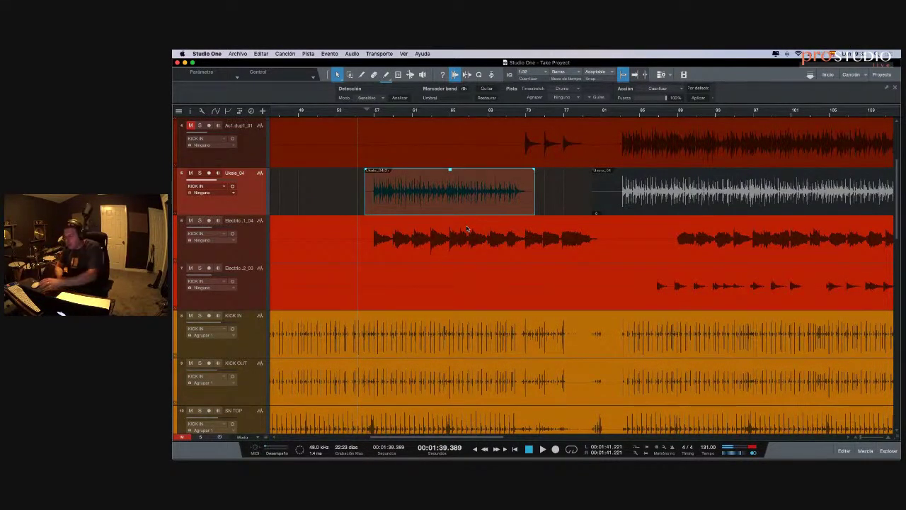
key(space)
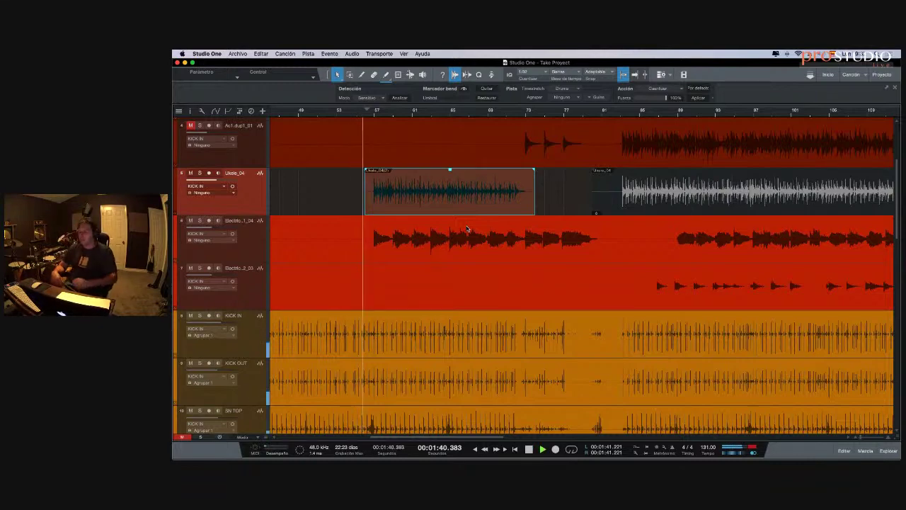
scroll(467, 229, up, 5)
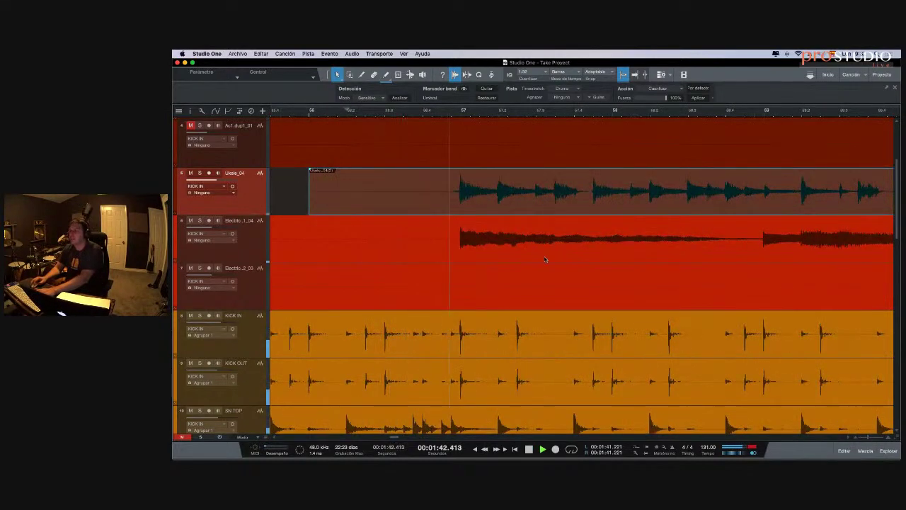
scroll(545, 260, down, 5)
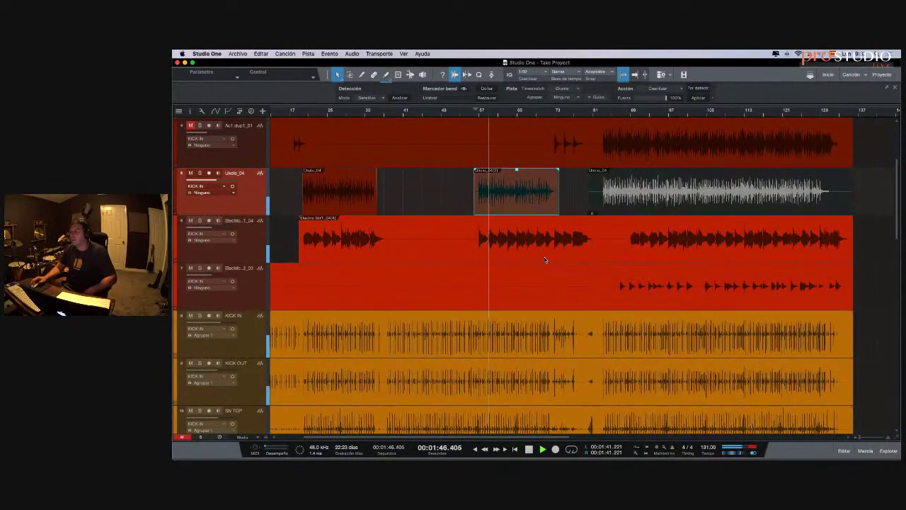
scroll(544, 260, right, 3)
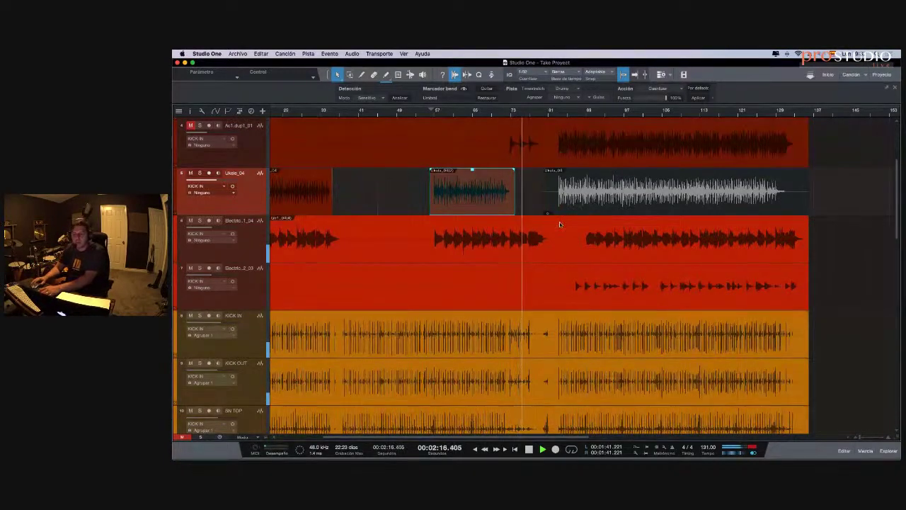
key(space)
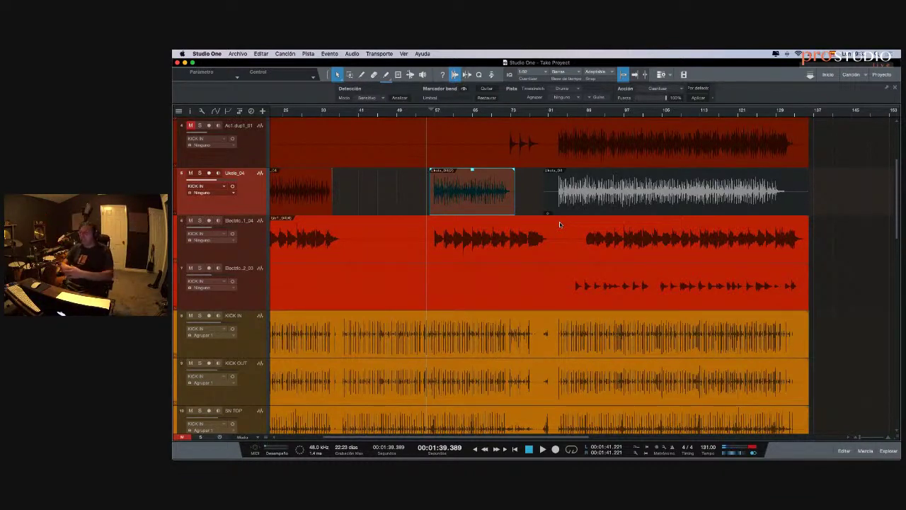
- Set the playback position at bar 83, where the third ukulele section starts, and listen to it
scroll(559, 224, left, 5)
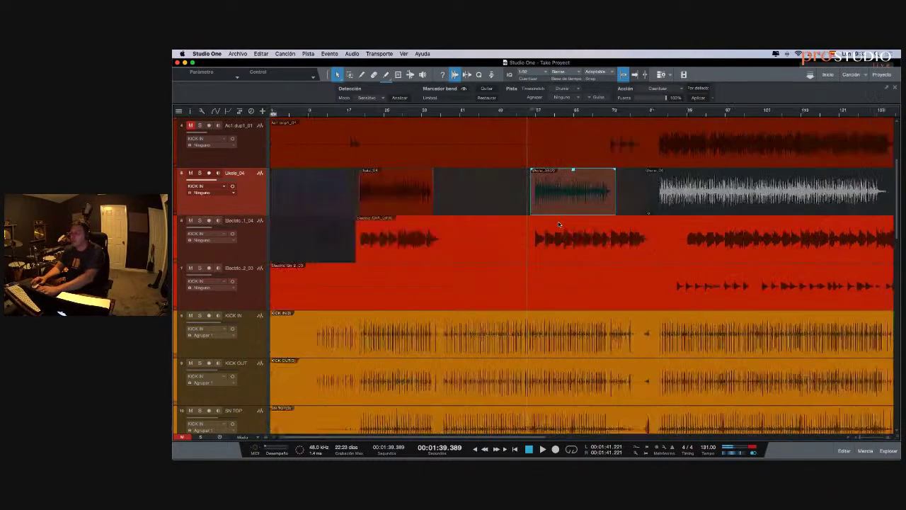
scroll(562, 225, right, 10)
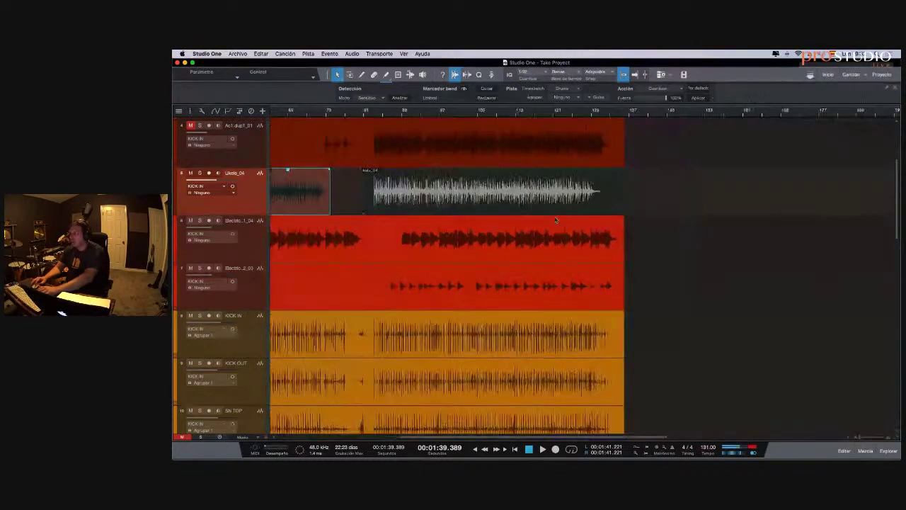
drag(373, 111, 371, 131)
click(371, 113)
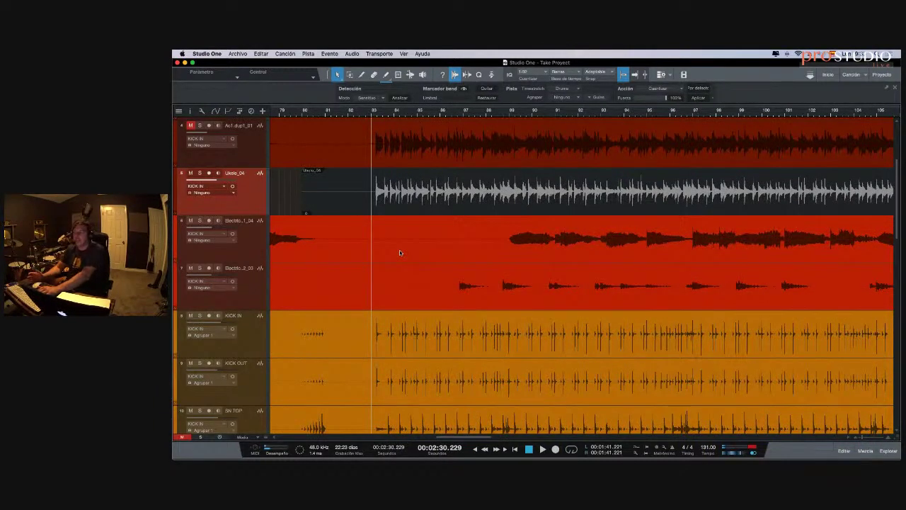
key(space)
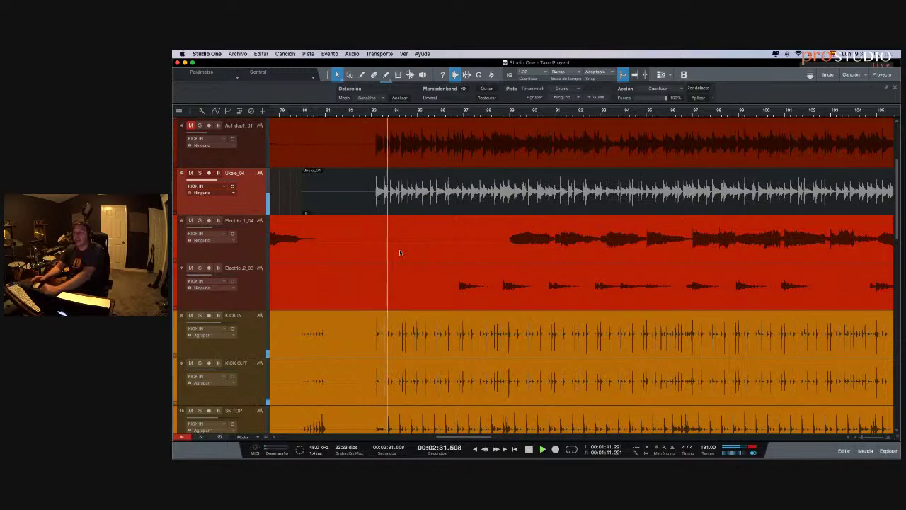
scroll(399, 252, left, 10)
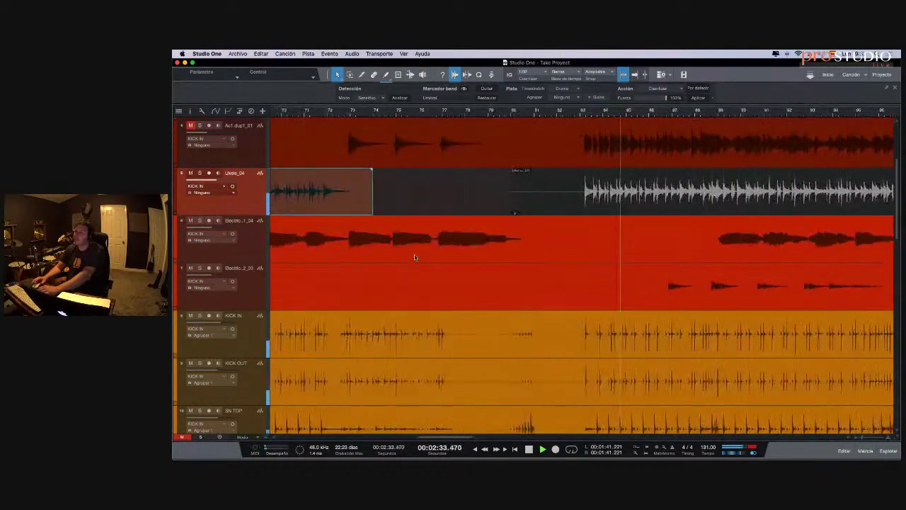
key(w)
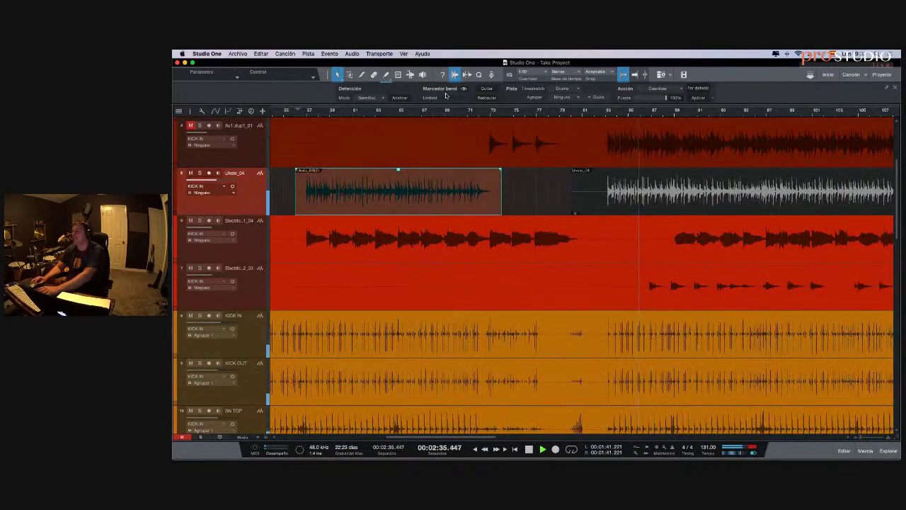
- Listen to the bounced ukulele clip from bar 56 and to the start of the third section from bar 82 in the full mix
click(298, 114)
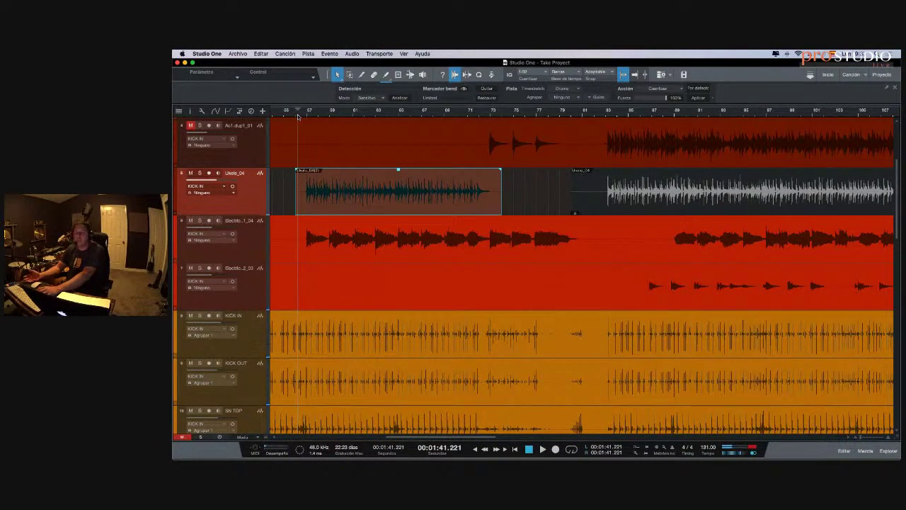
key(space)
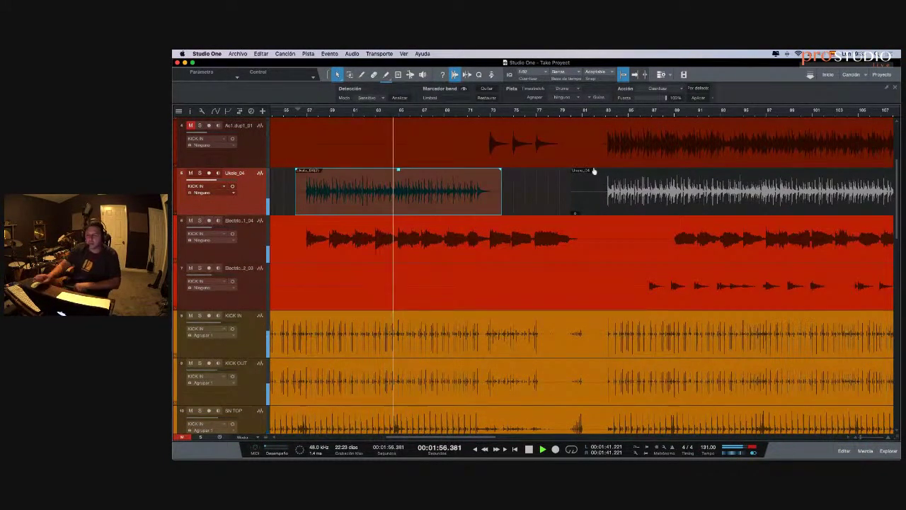
click(593, 111)
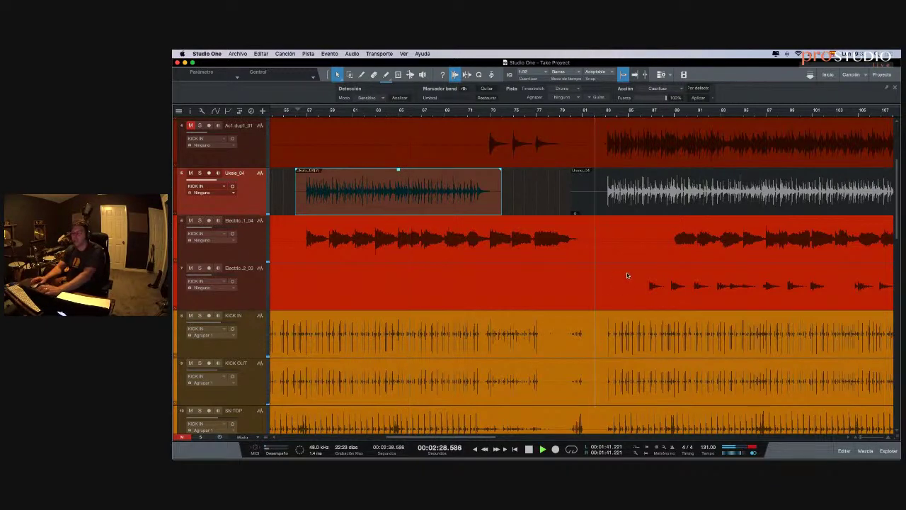
key(w)
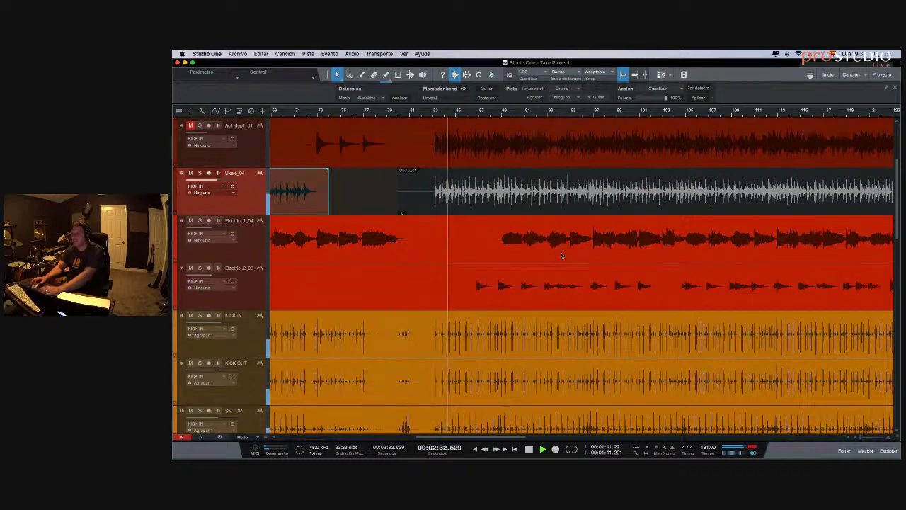
key(e)
key(w)
key(w)
key(w)
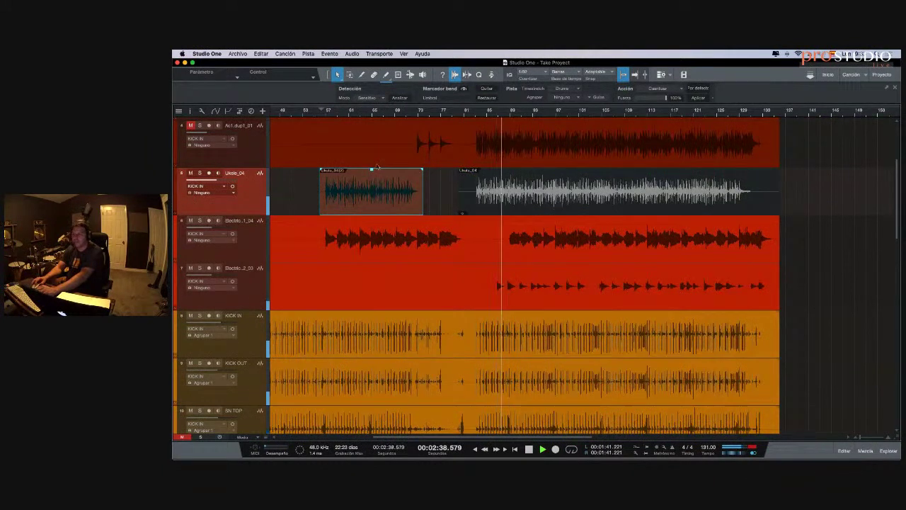
- Solo the ukulele track, play it from about bar 81, and trim the start of the third ukulele clip to bar 82
click(199, 173)
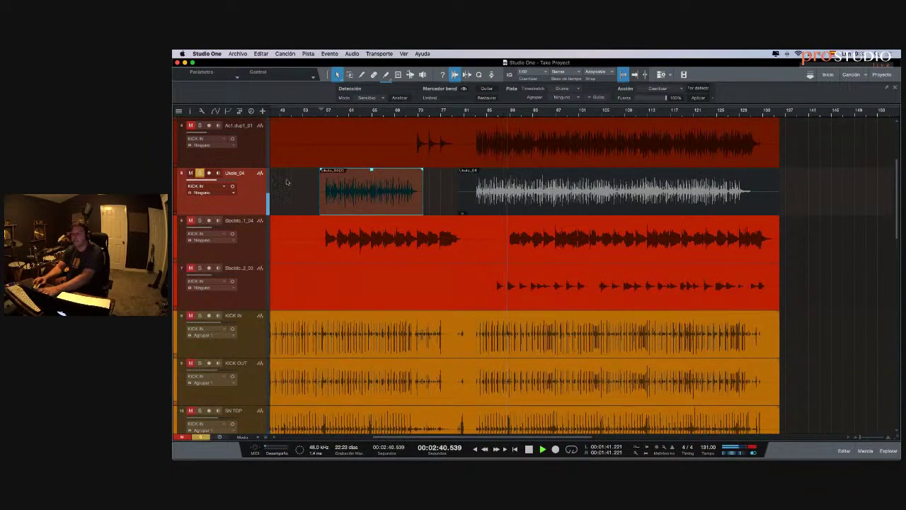
click(466, 145)
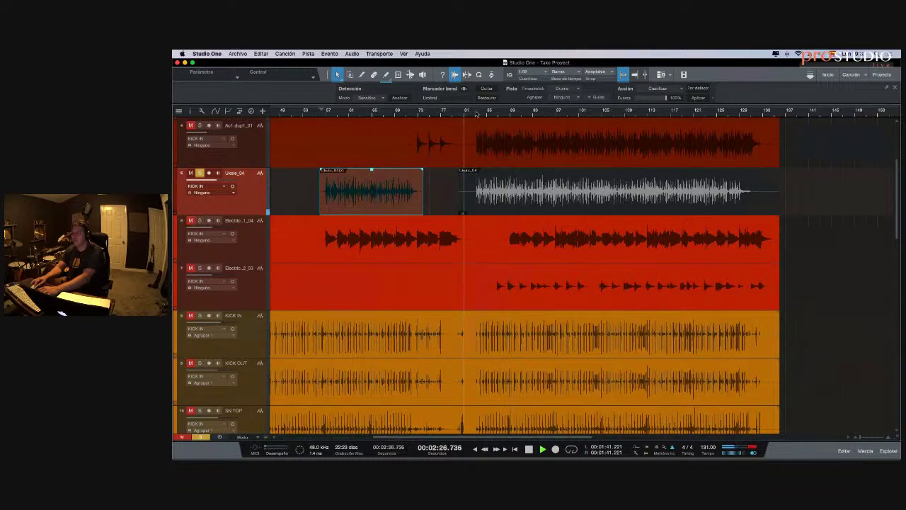
key(e)
click(395, 204)
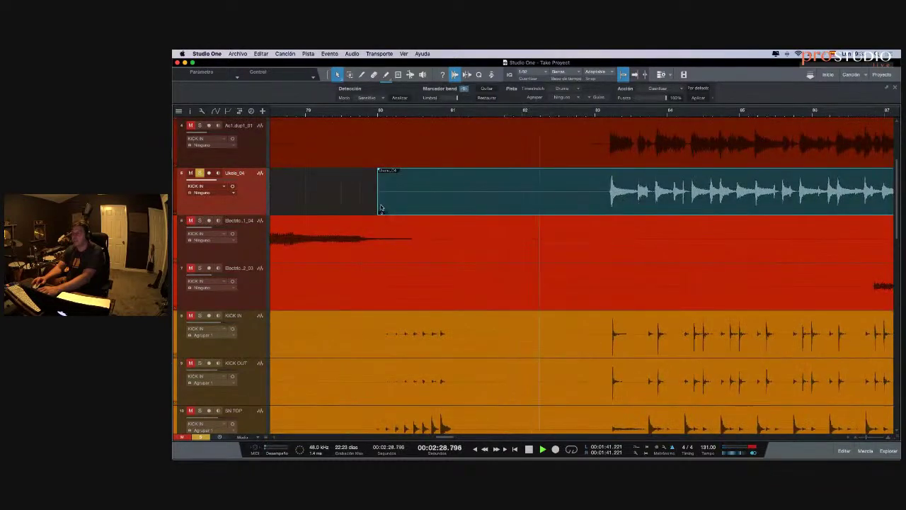
drag(380, 208, 524, 204)
- Listen to the opening bars of the trimmed third ukulele clip in solo, and stop playback
scroll(557, 203, right, 5)
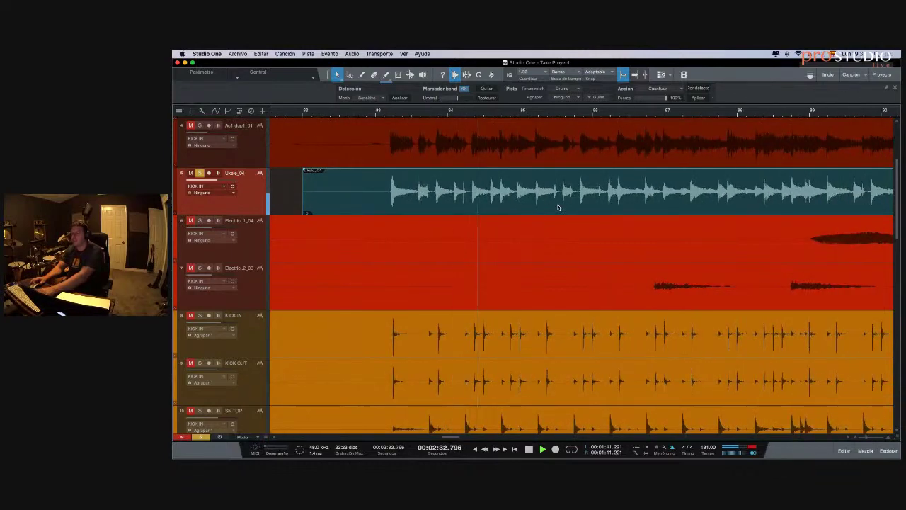
scroll(557, 204, down, 6)
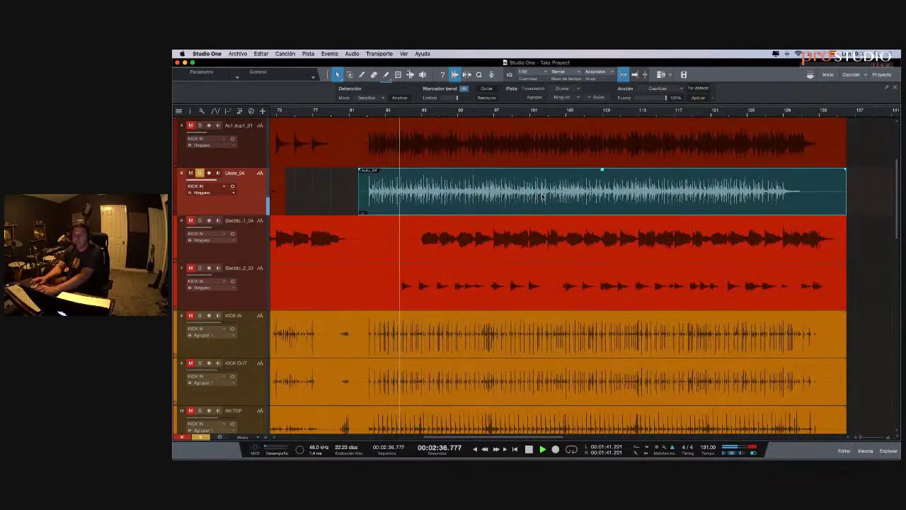
key(space)
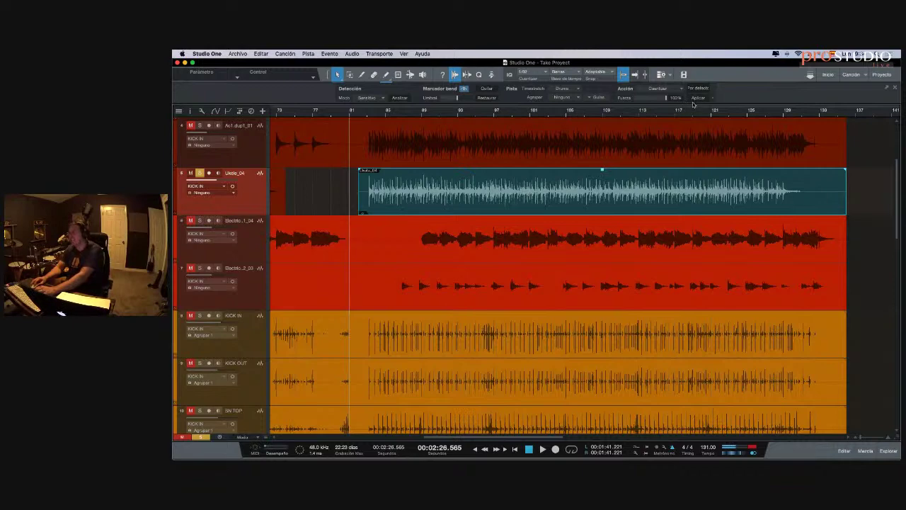
- Detect the transients in the Ukele_04 event and activate the Bend tool to edit its bend markers
click(400, 97)
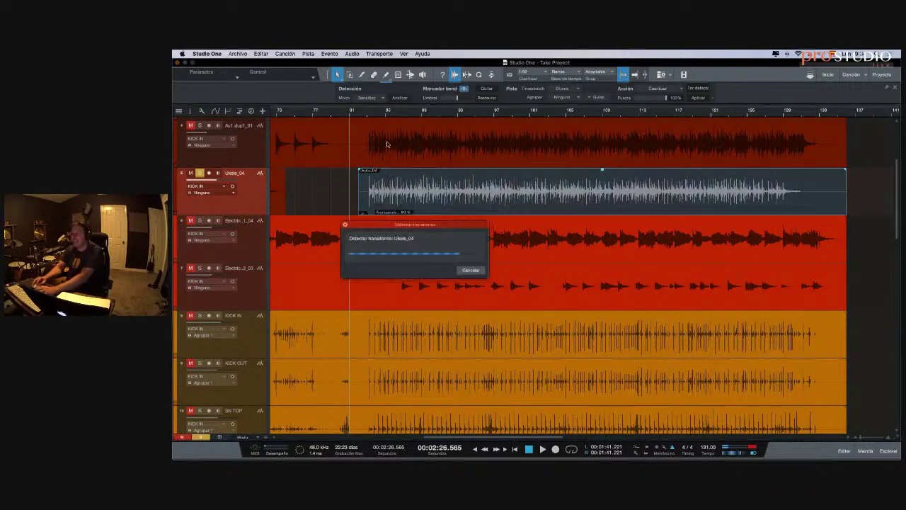
scroll(366, 134, up, 3)
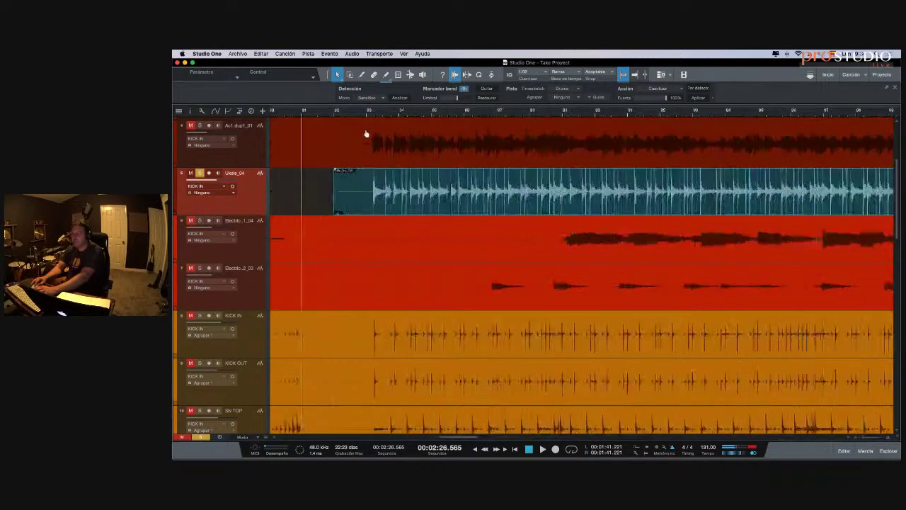
scroll(365, 139, up, 3)
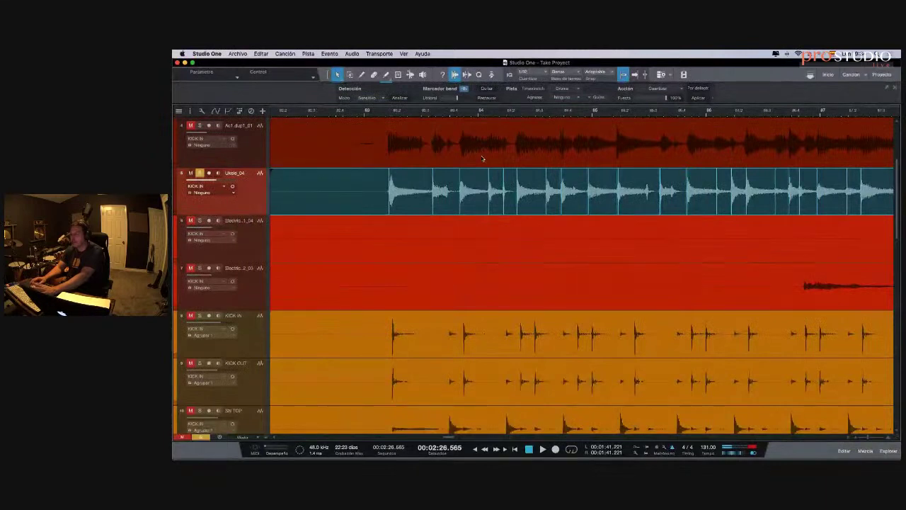
scroll(617, 120, up, 3)
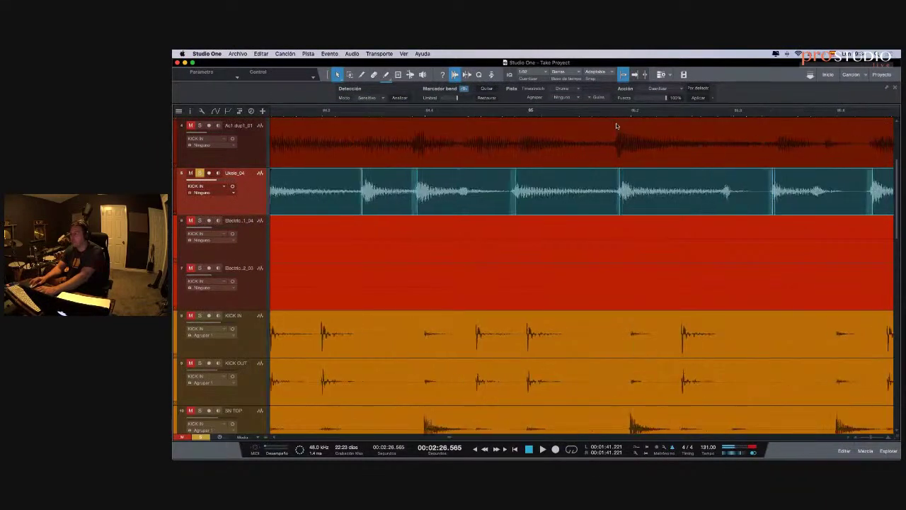
double_click(621, 197)
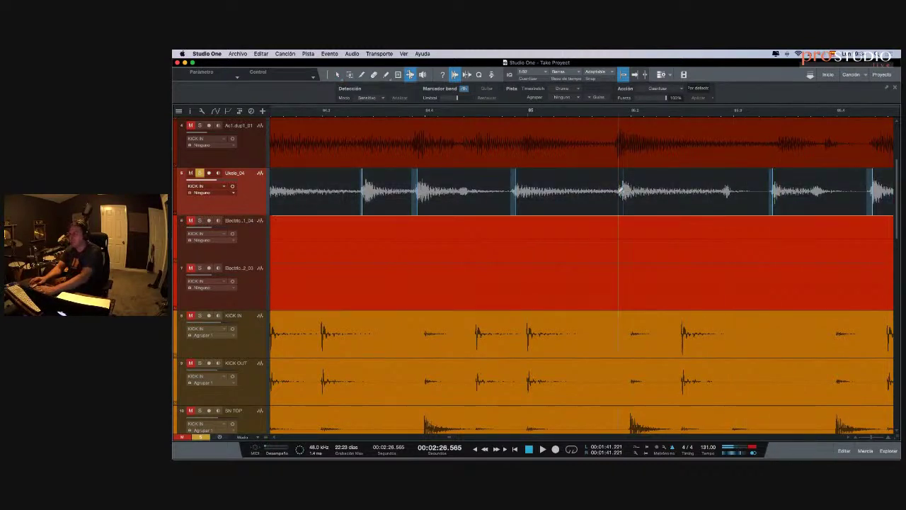
- Check the bend markers of the Ukele_04 track against its note attacks from bar 85 to bar 108
scroll(575, 186, right, 3)
scroll(577, 184, right, 10)
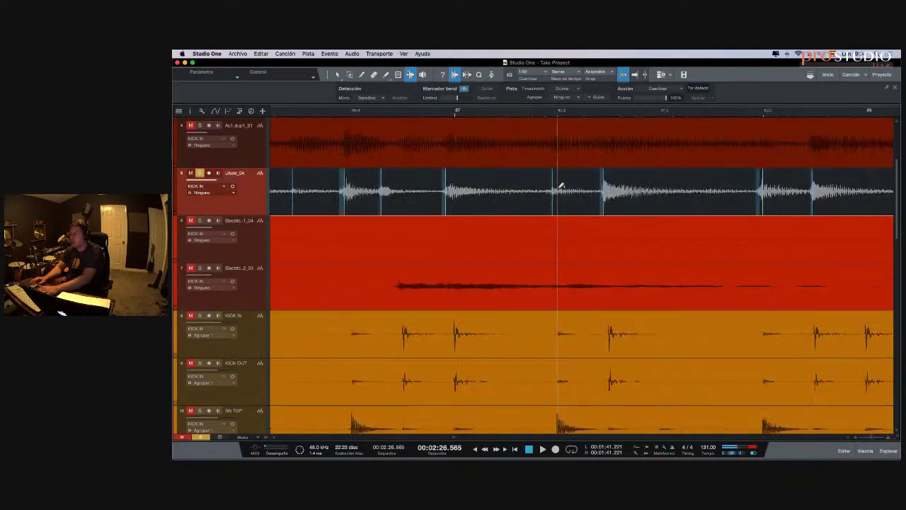
scroll(566, 187, right, 4)
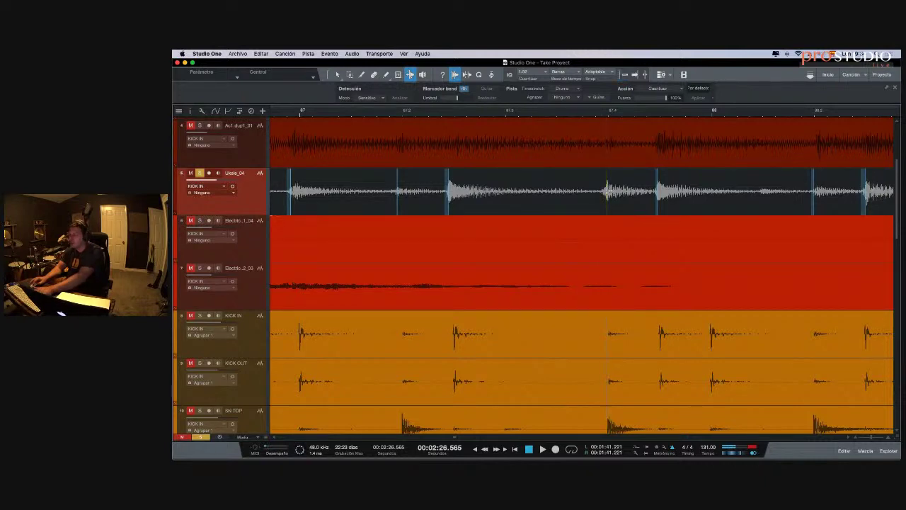
scroll(679, 211, right, 8)
scroll(686, 214, right, 12)
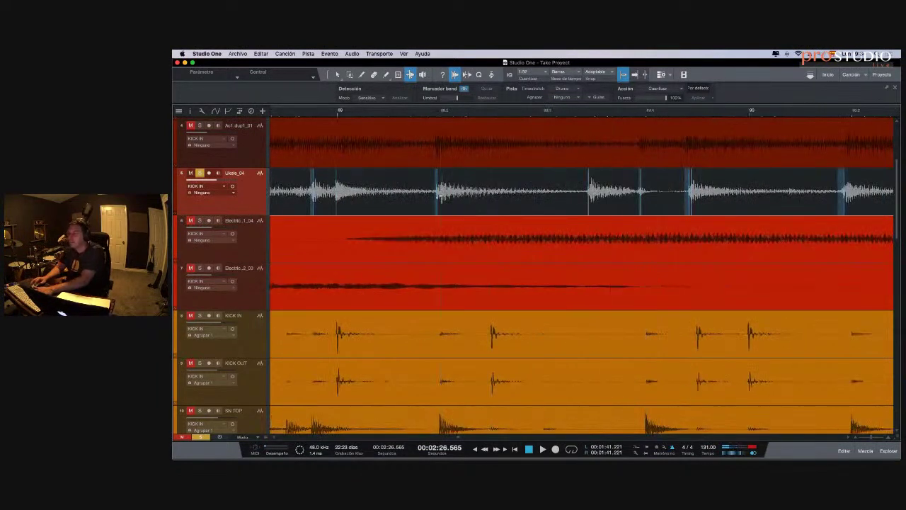
scroll(566, 200, right, 3)
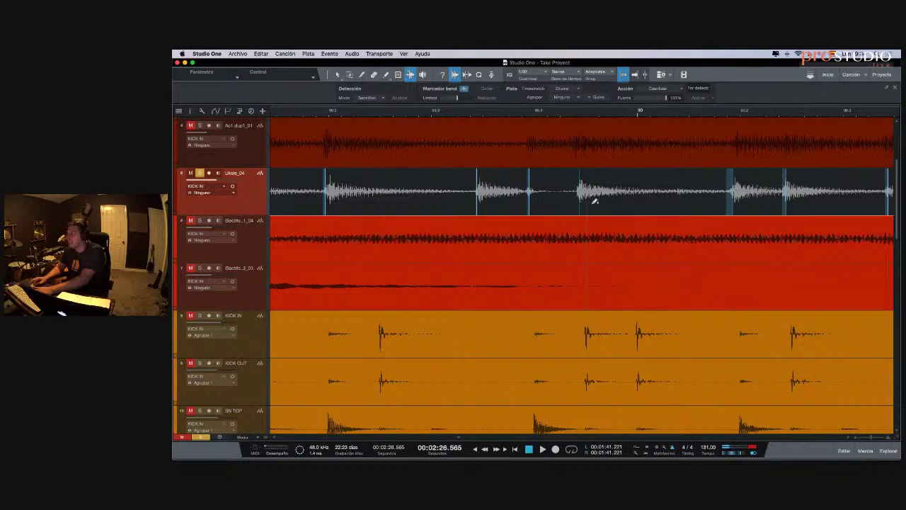
scroll(594, 201, right, 12)
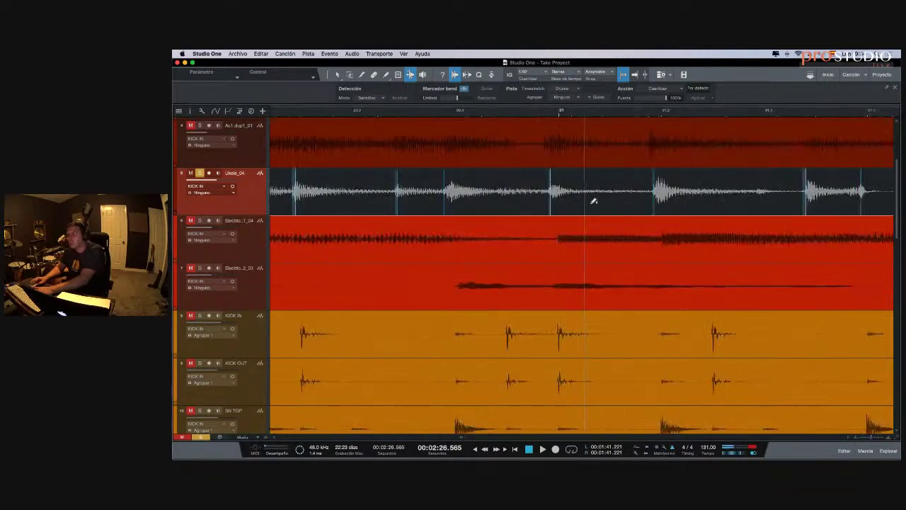
scroll(593, 201, right, 12)
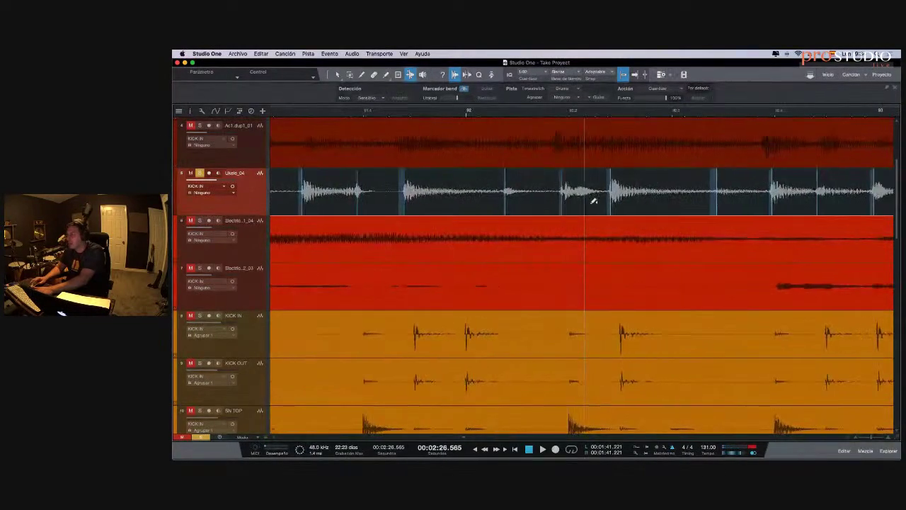
scroll(591, 201, right, 15)
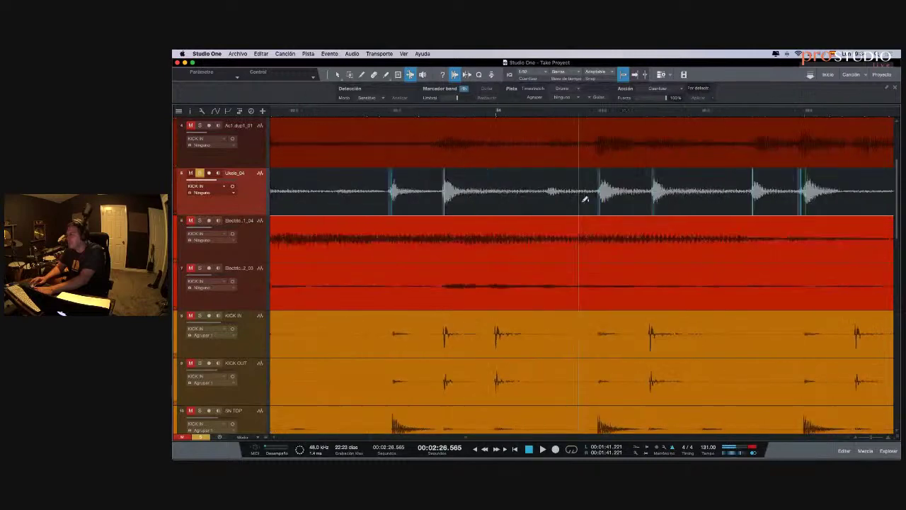
scroll(584, 199, right, 6)
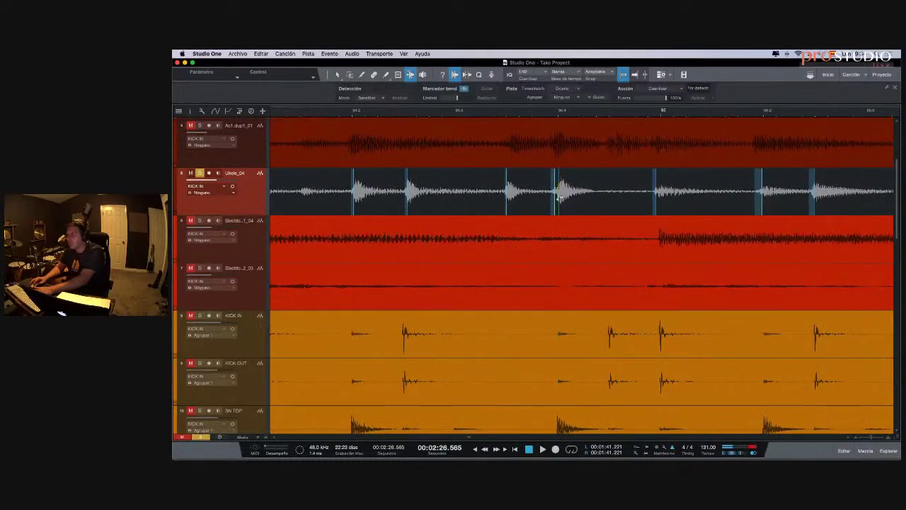
scroll(567, 191, right, 4)
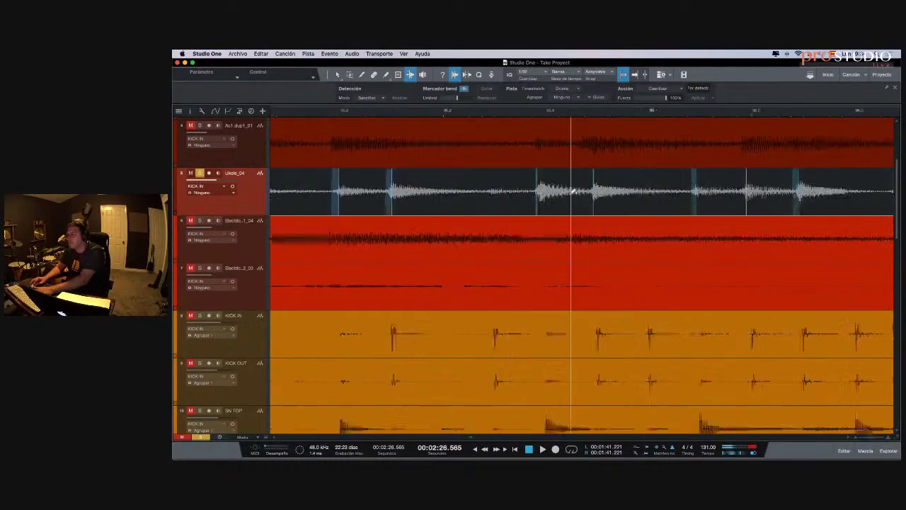
scroll(573, 191, right, 14)
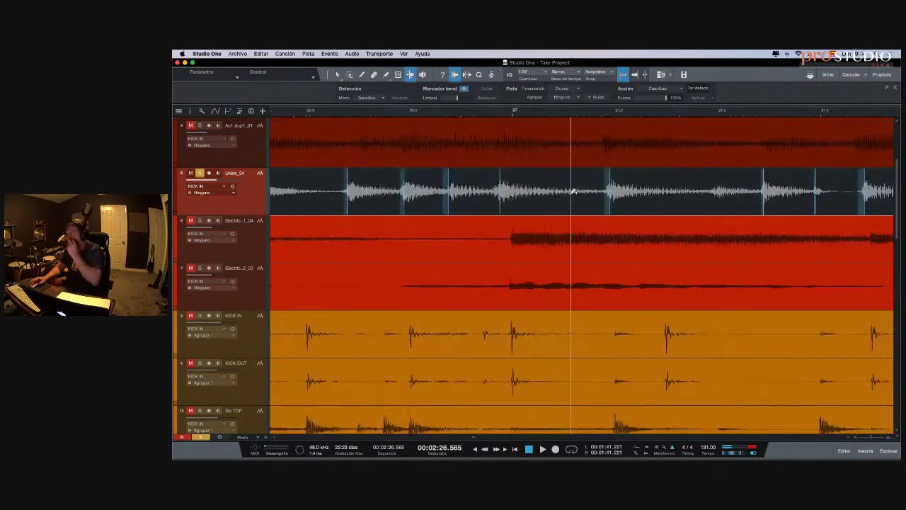
scroll(573, 191, right, 20)
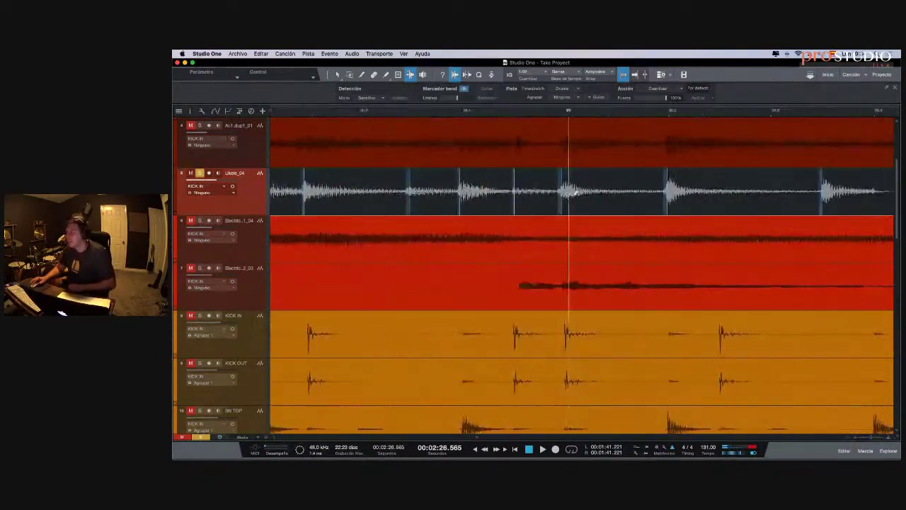
scroll(574, 193, right, 7)
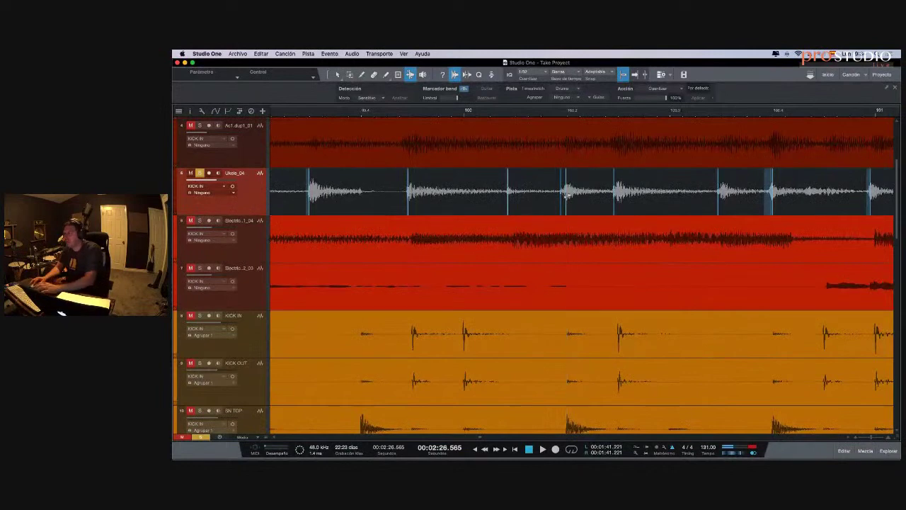
scroll(567, 189, right, 16)
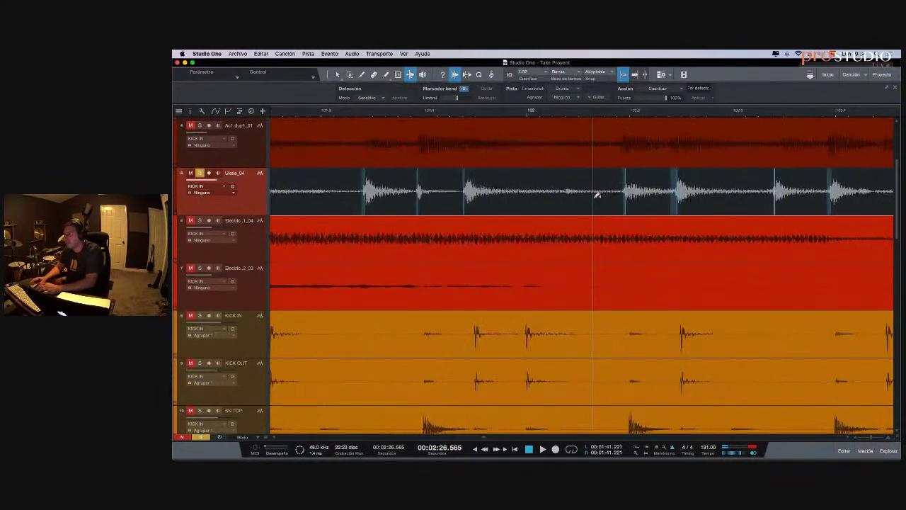
scroll(597, 194, right, 9)
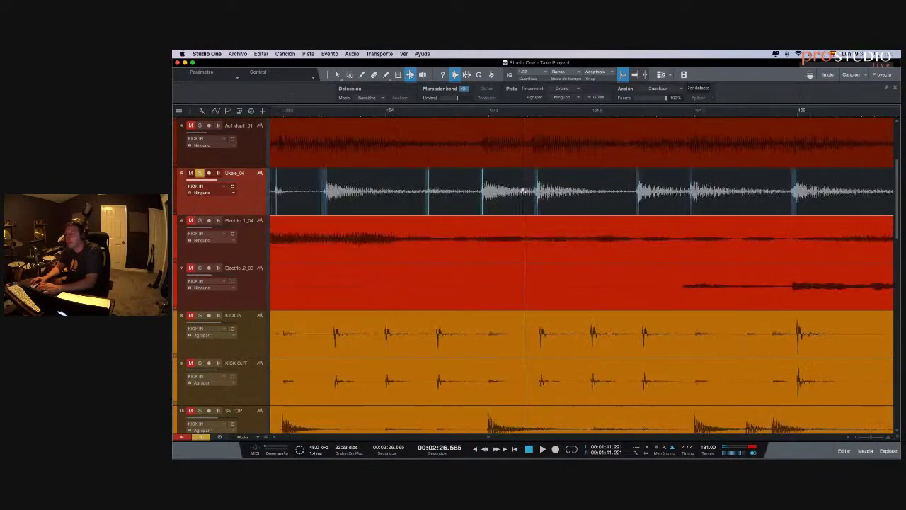
scroll(478, 191, left, 5)
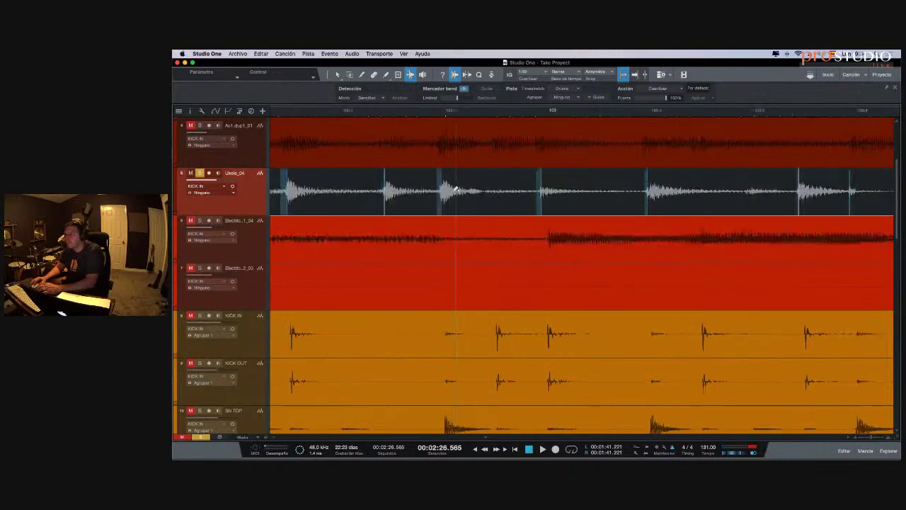
scroll(472, 192, right, 7)
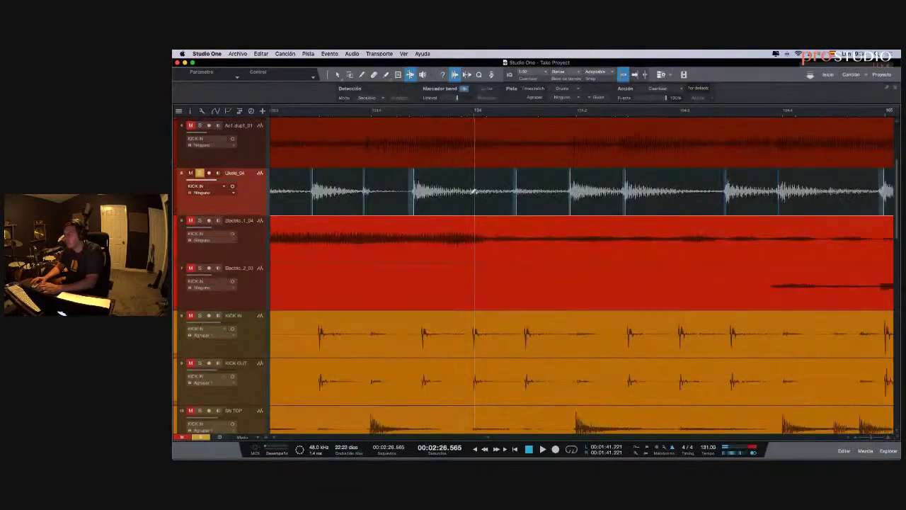
scroll(472, 192, right, 16)
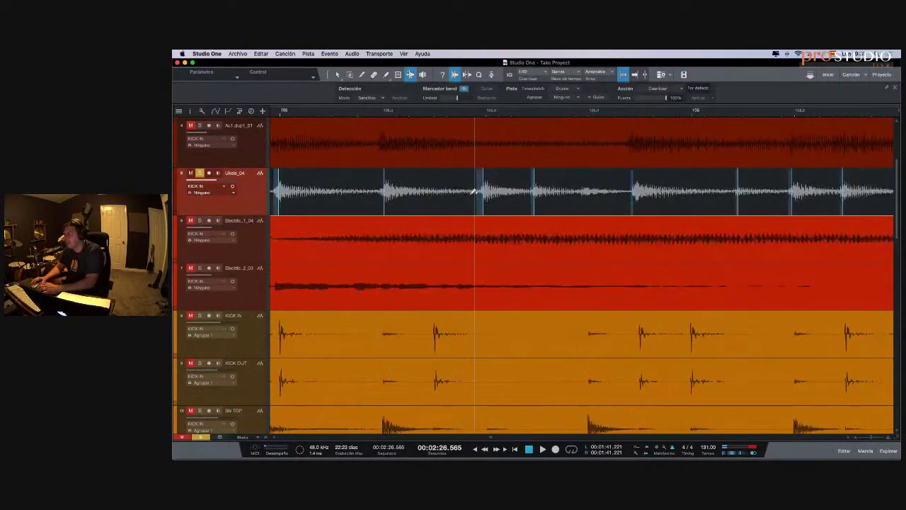
scroll(473, 192, right, 14)
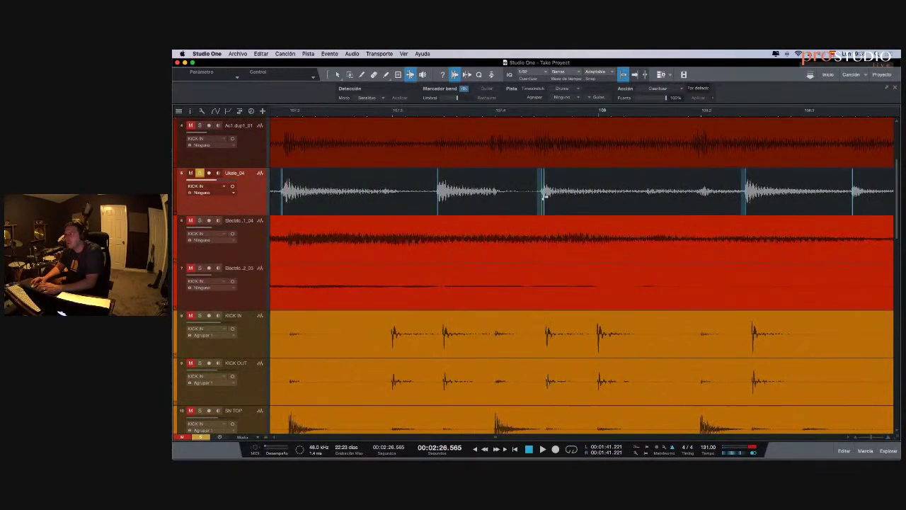
- Insert a bend marker on the unmarked Ukele_04 note attack between beat 109.4 and bar 110
scroll(583, 194, right, 12)
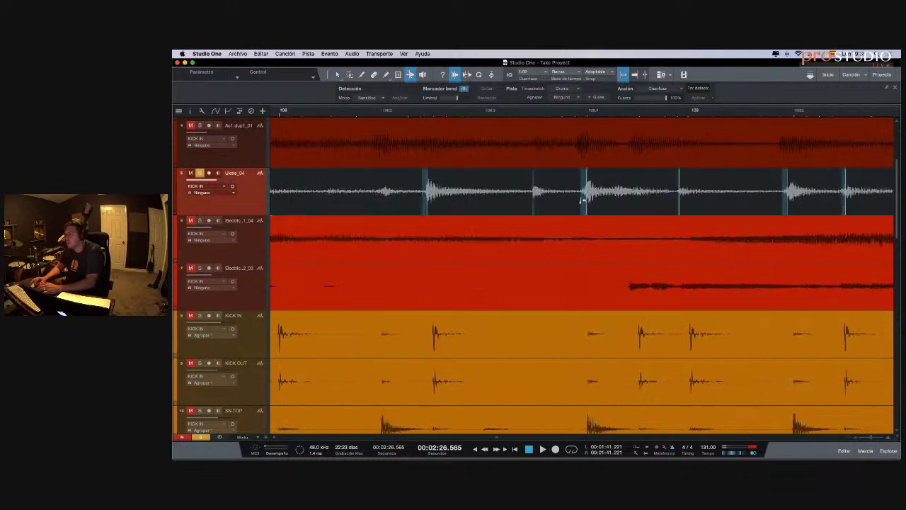
scroll(584, 194, right, 10)
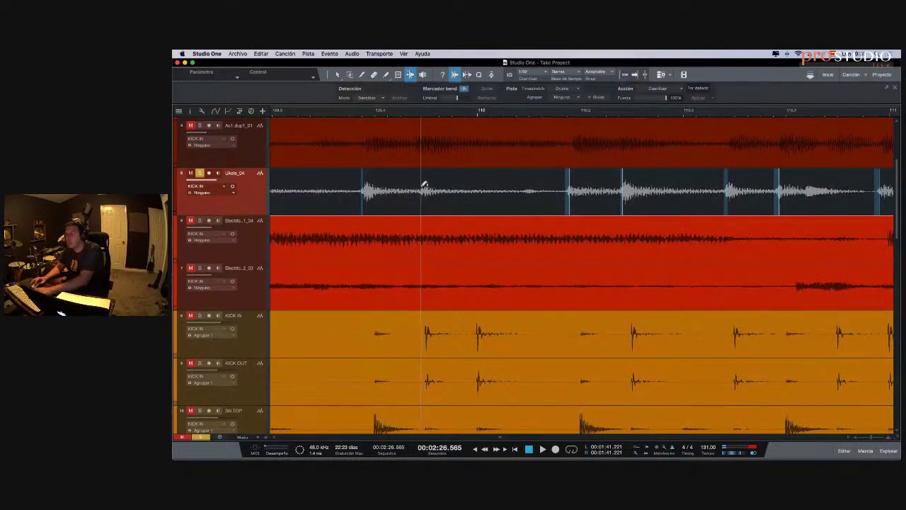
click(423, 186)
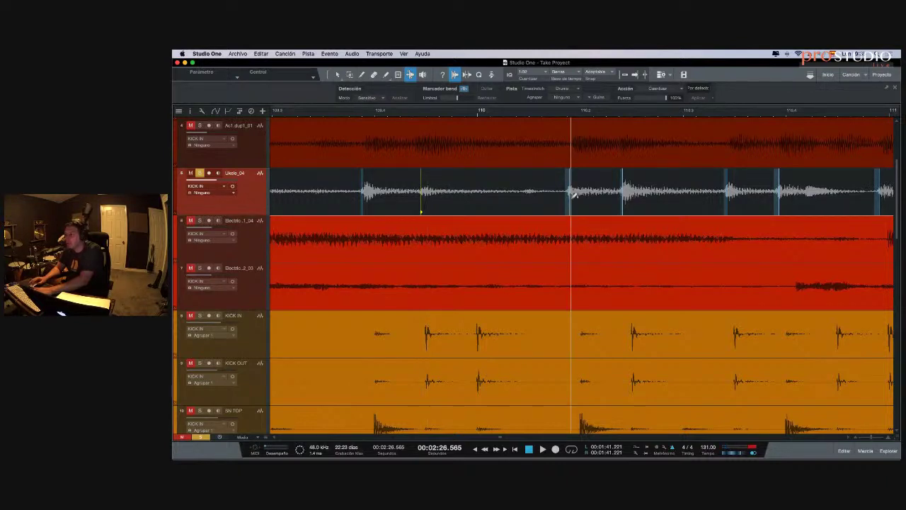
- Check the bend markers of the Ukele_04 track against its note attacks from bar 110 to bar 127
scroll(531, 186, right, 7)
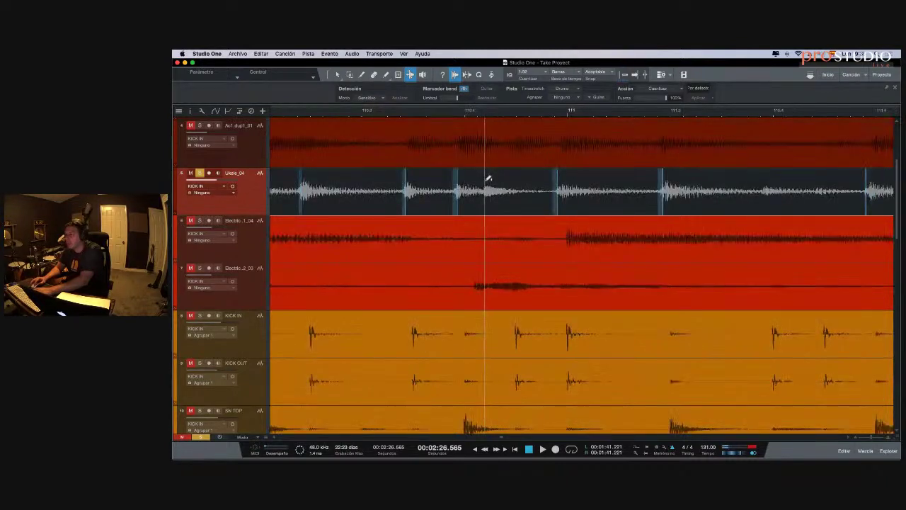
scroll(621, 193, right, 10)
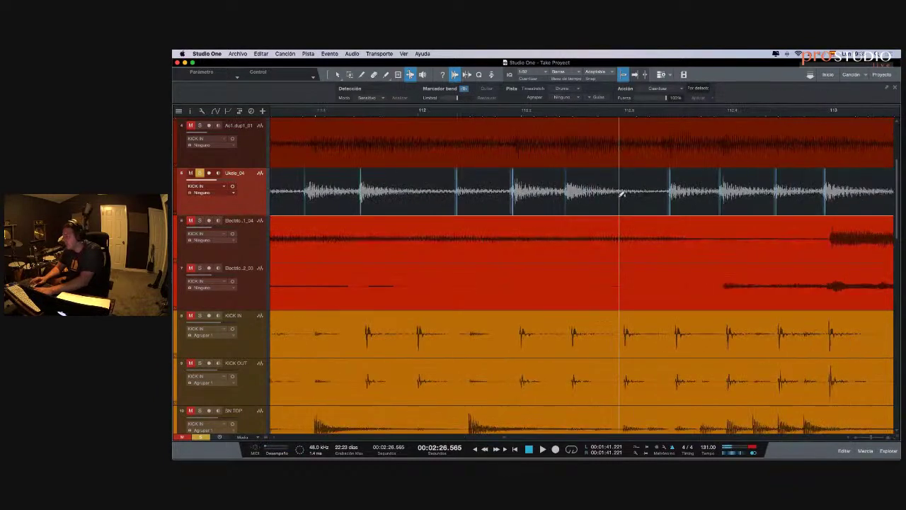
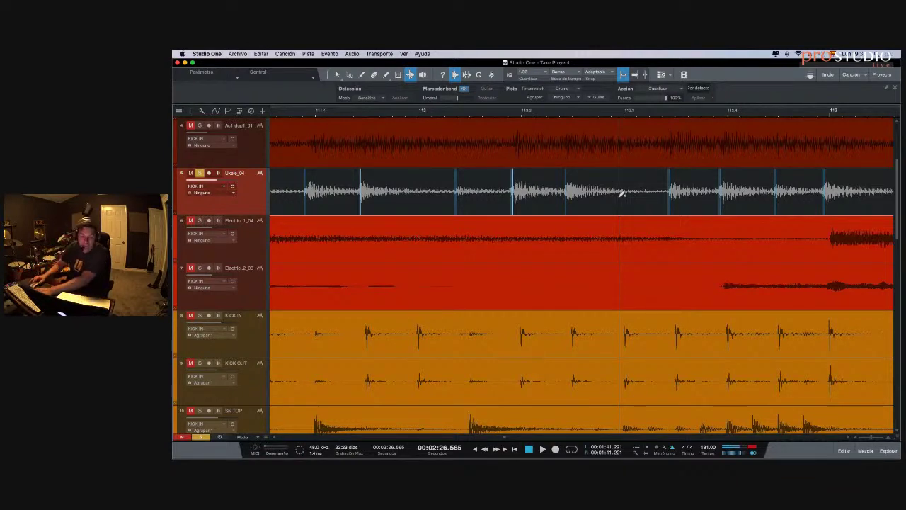
scroll(603, 197, right, 5)
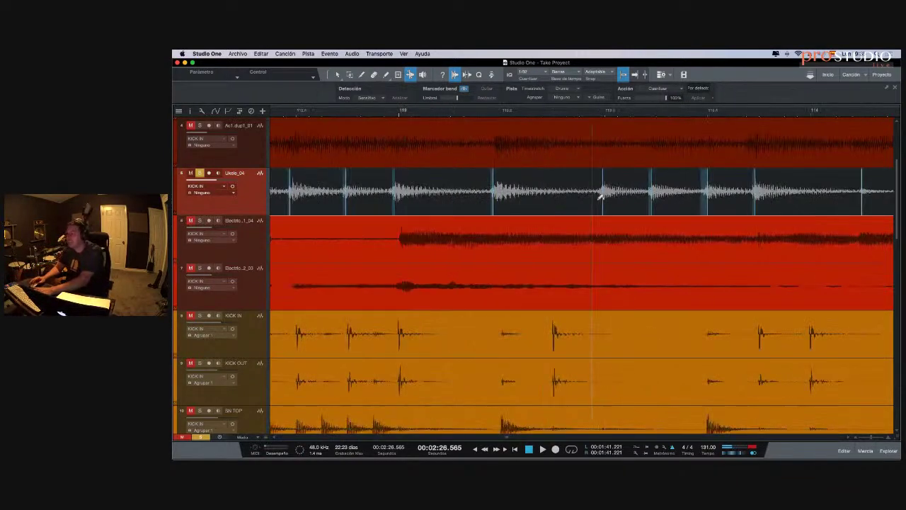
scroll(600, 196, right, 10)
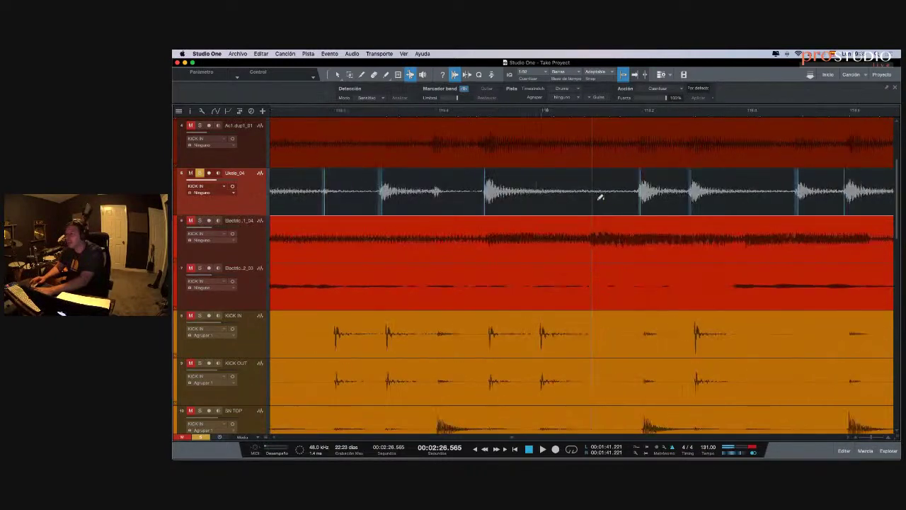
scroll(600, 196, right, 3)
scroll(600, 197, left, 1)
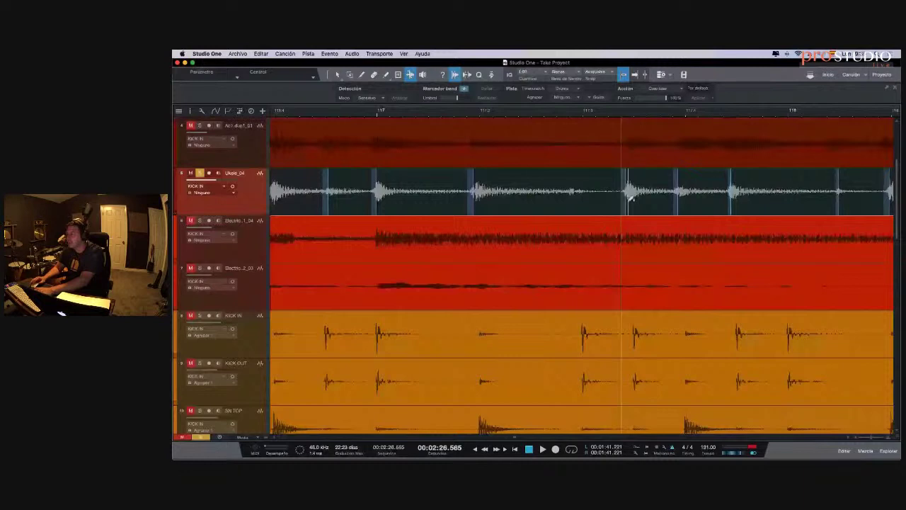
scroll(630, 198, left, 7)
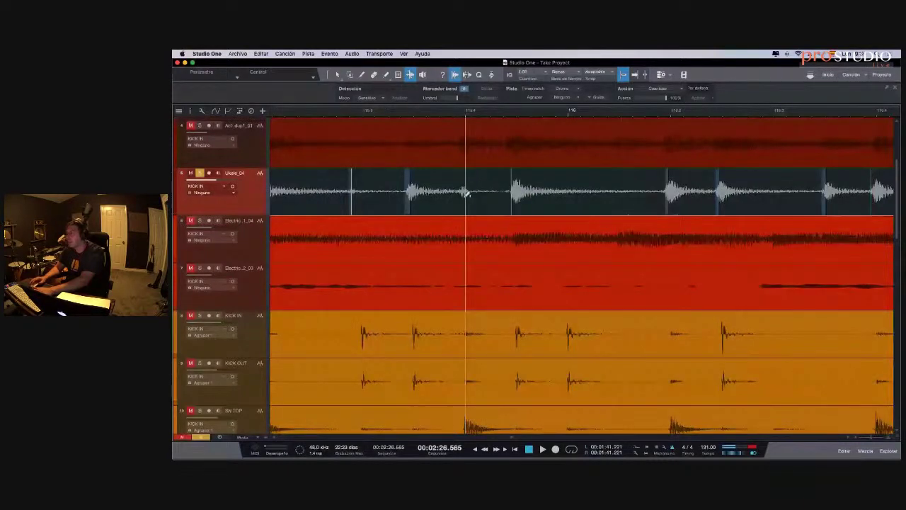
scroll(466, 192, right, 14)
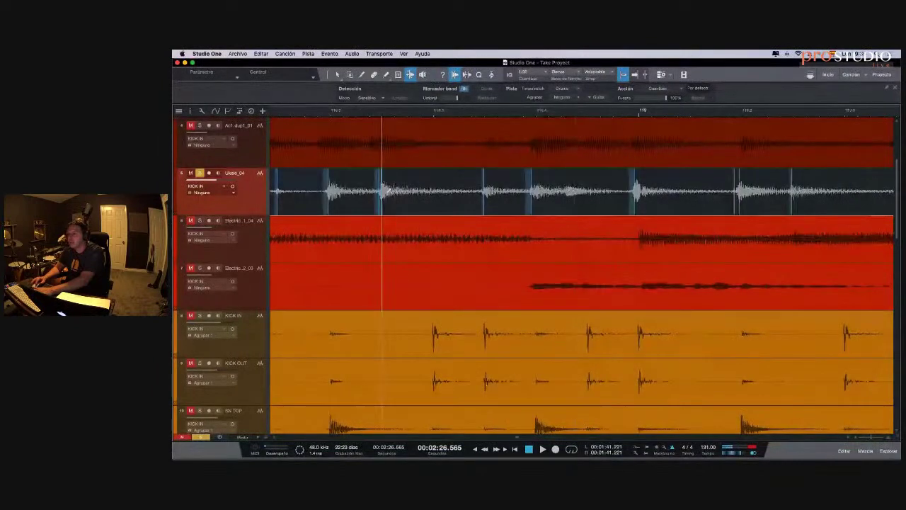
scroll(427, 196, right, 5)
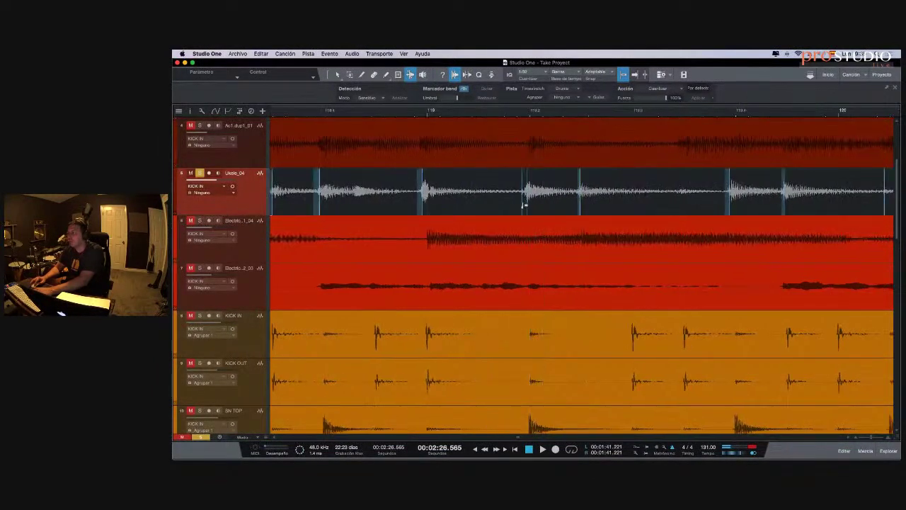
scroll(550, 200, right, 3)
scroll(553, 200, right, 8)
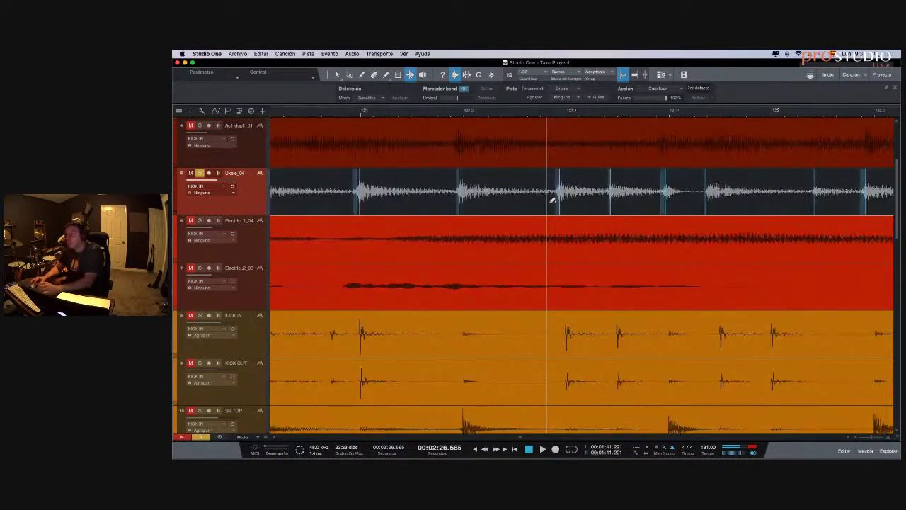
scroll(552, 200, right, 8)
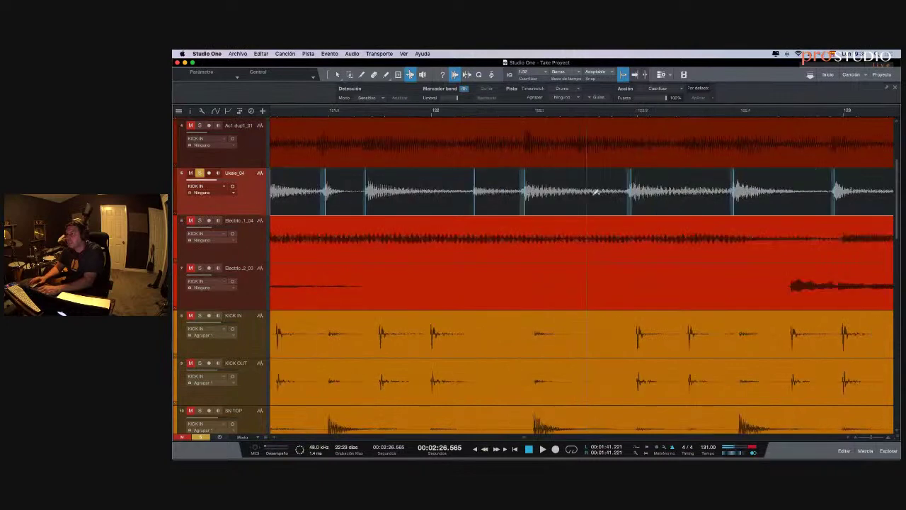
scroll(597, 191, right, 7)
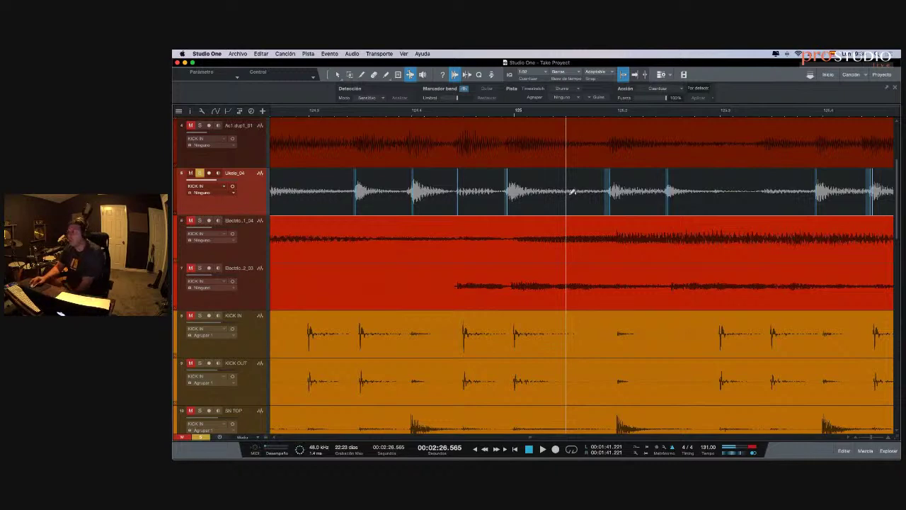
scroll(567, 192, right, 4)
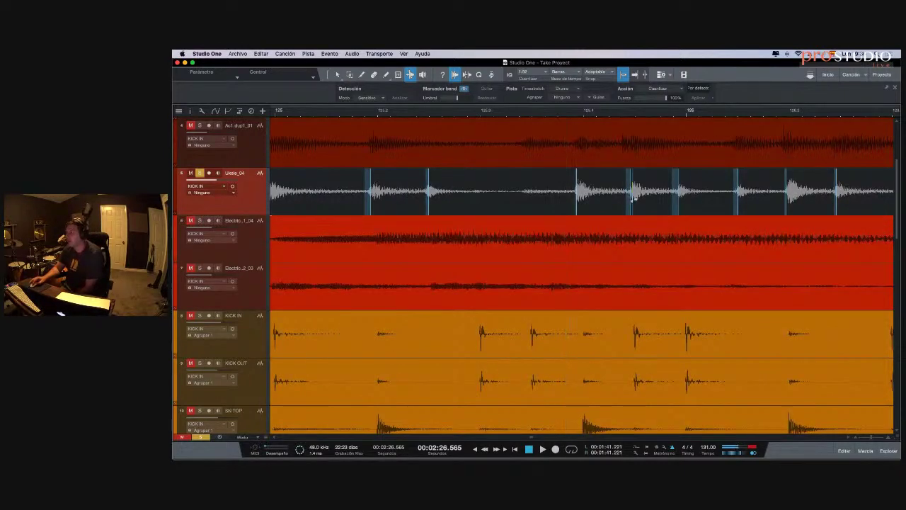
scroll(640, 195, right, 5)
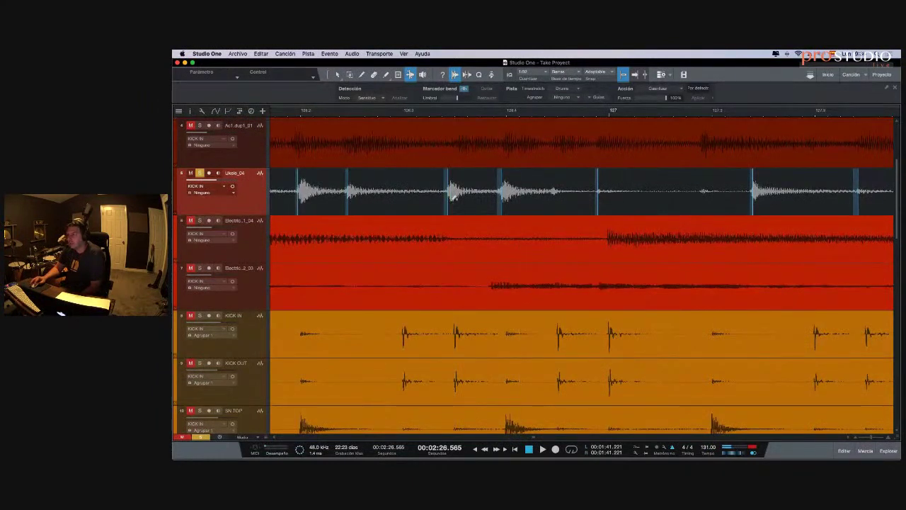
- Insert a bend marker on the faint unmarked Ukele_04 note attack just before beat 127.2
scroll(601, 196, right, 3)
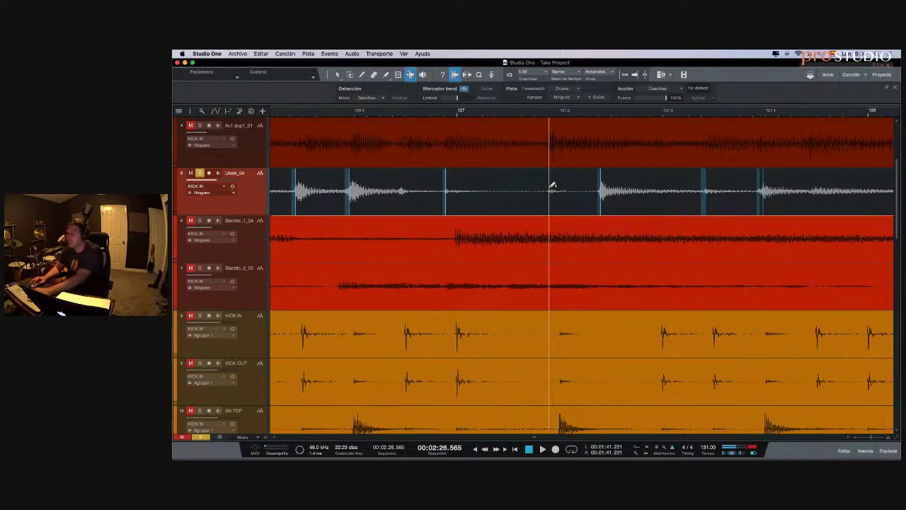
click(550, 186)
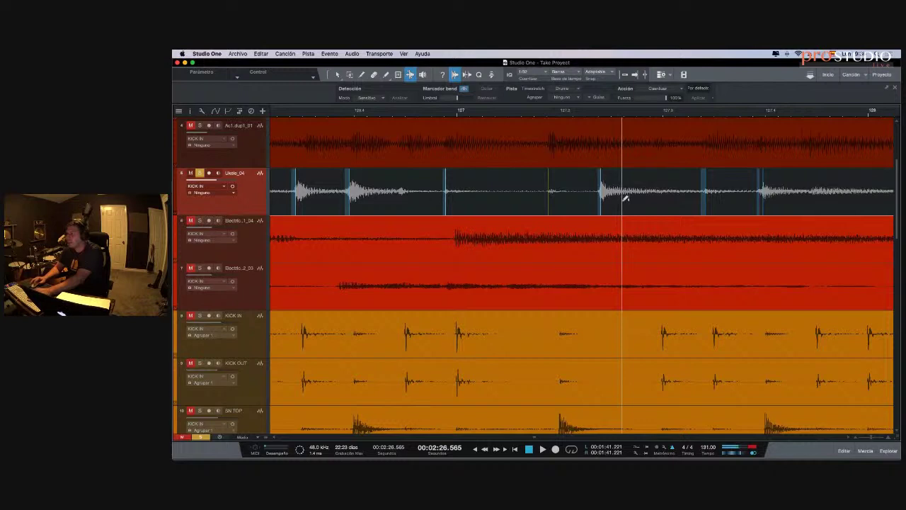
key(q)
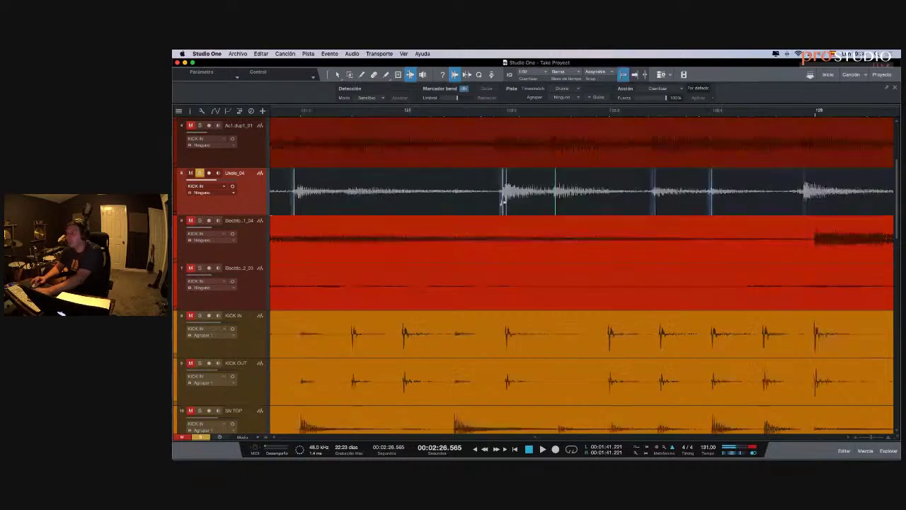
- Check the remaining Ukele_04 markers up to the last note at bar 129 and apply 1/32 quantizing at 100% strength to the whole event
scroll(585, 196, right, 5)
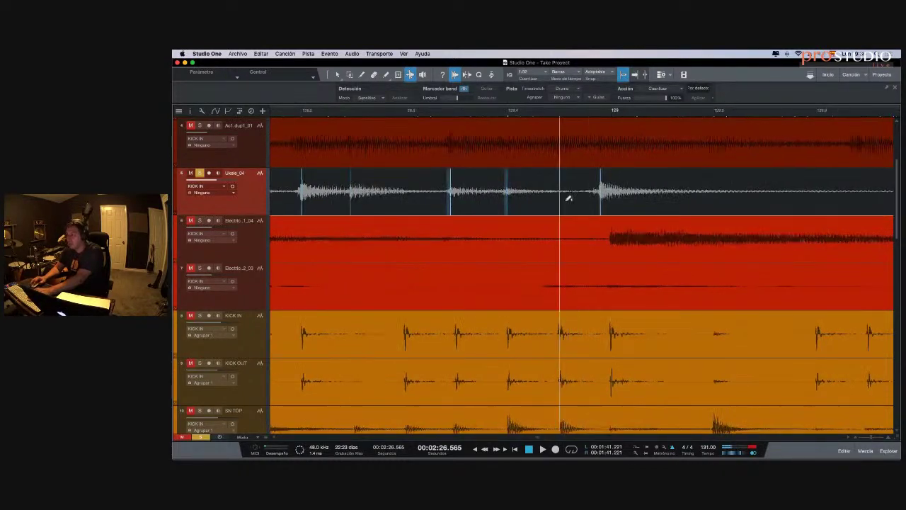
scroll(587, 191, down, 5)
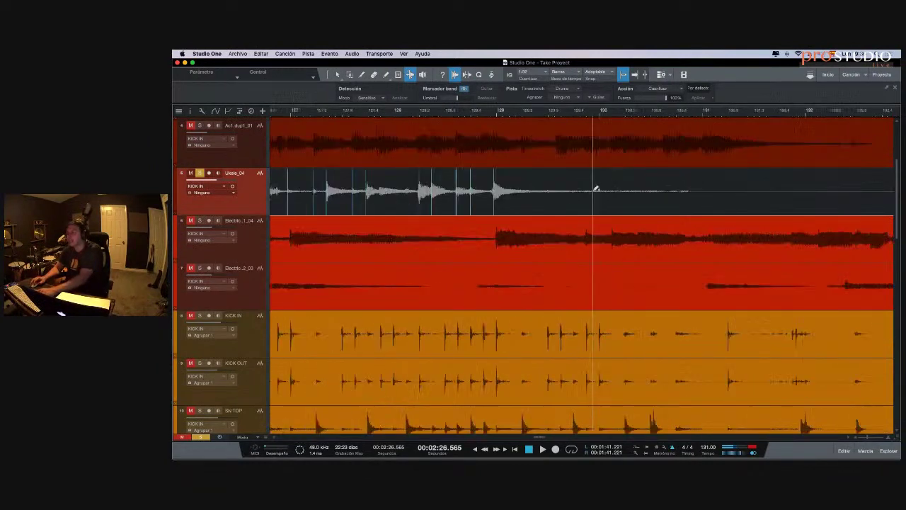
scroll(592, 189, left, 8)
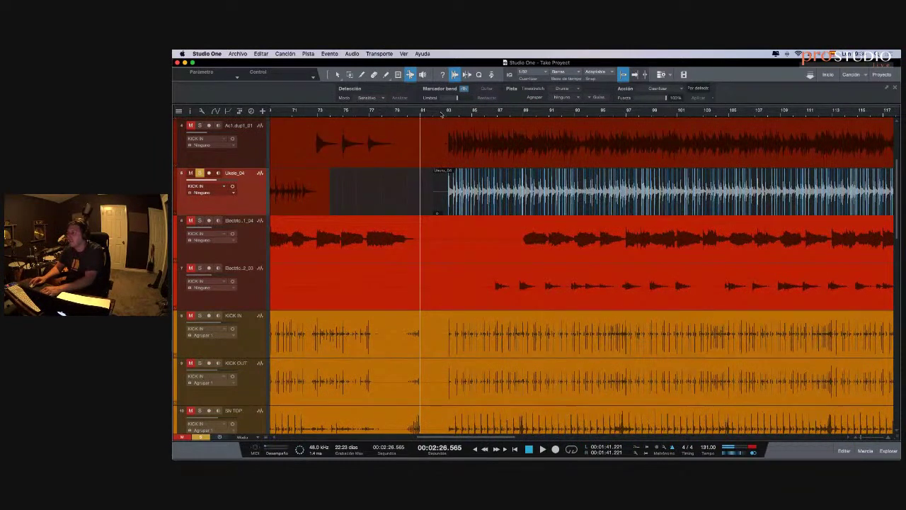
key(1)
key(e)
key(e)
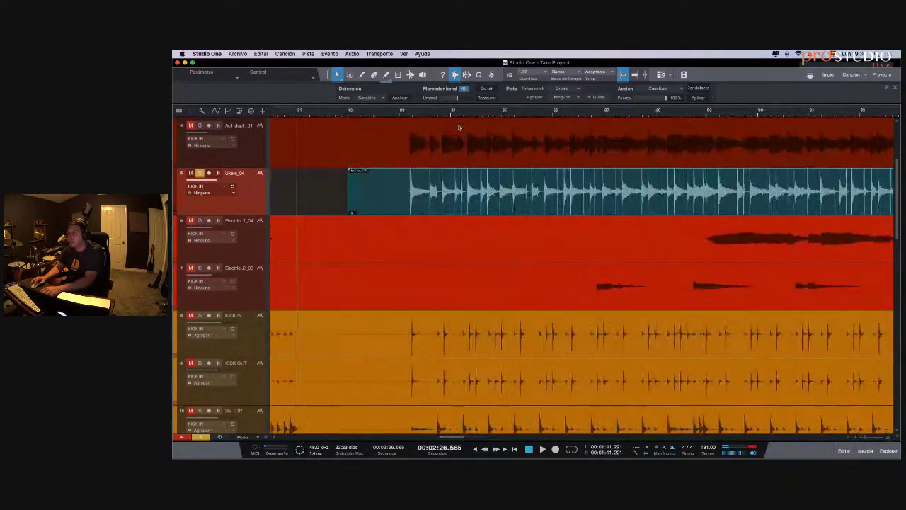
click(696, 99)
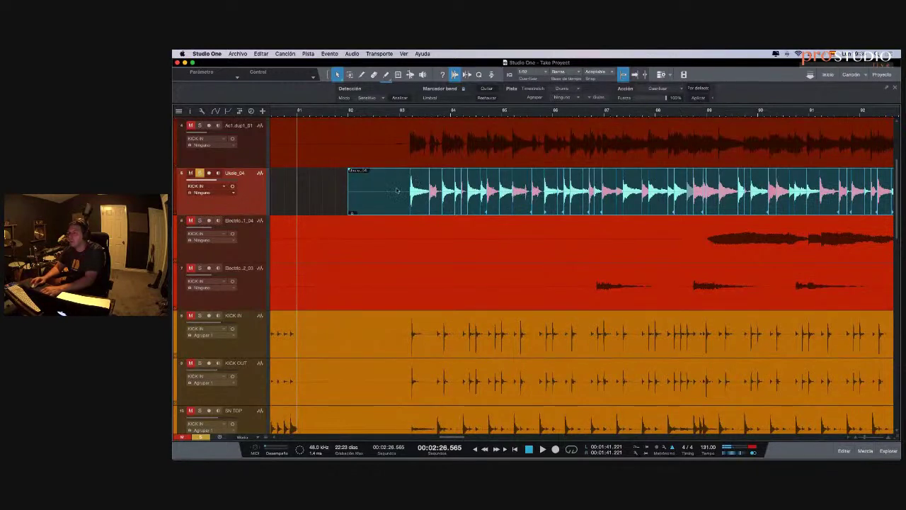
- Play back the quantized Ukele_04 event from bar 82 to judge the timing of its opening notes
click(349, 112)
key(space)
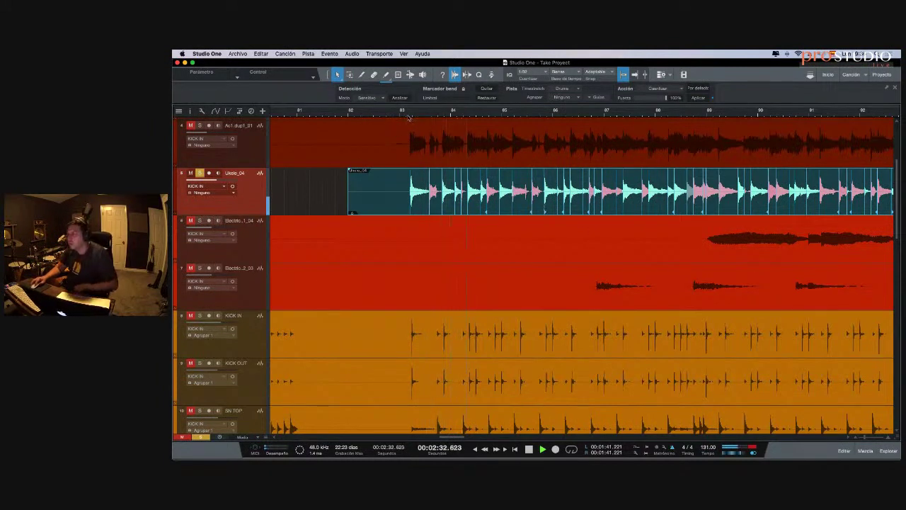
drag(409, 111, 378, 125)
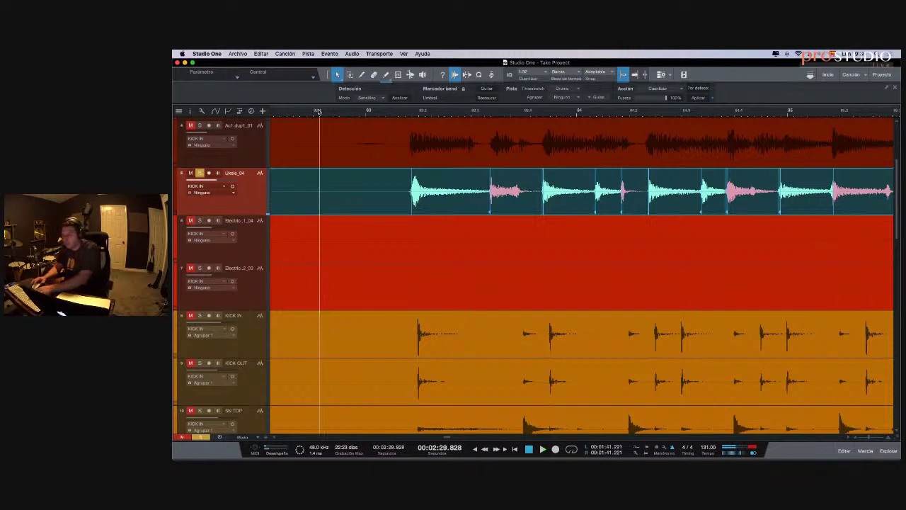
- Using the Bend tool and a 1/8 quantize value, move the four Ukele_04 bend markers between beats 83.3 and 84.2 onto the following eighth-note positions
key(7)
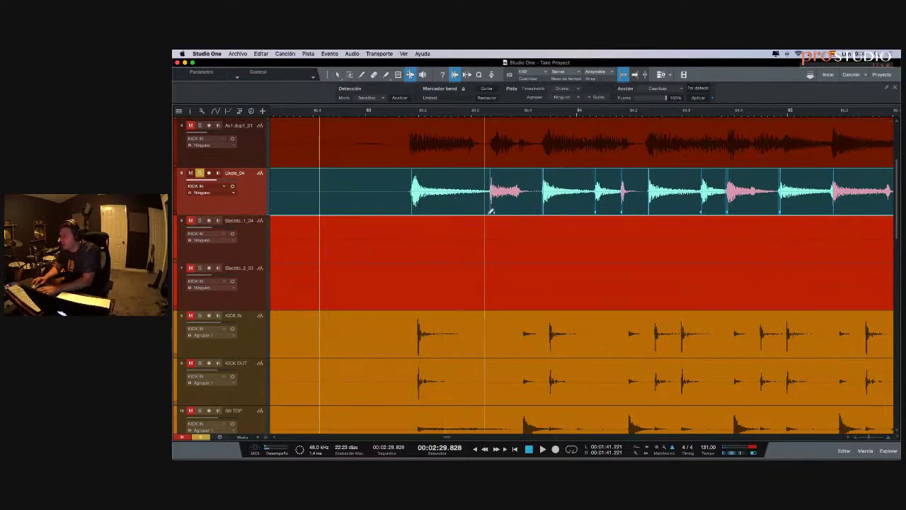
key(space)
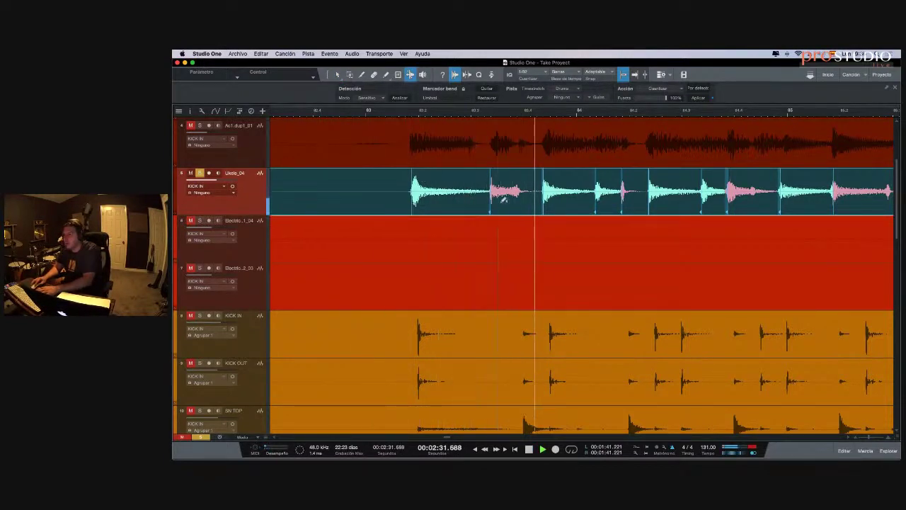
key(space)
click(539, 74)
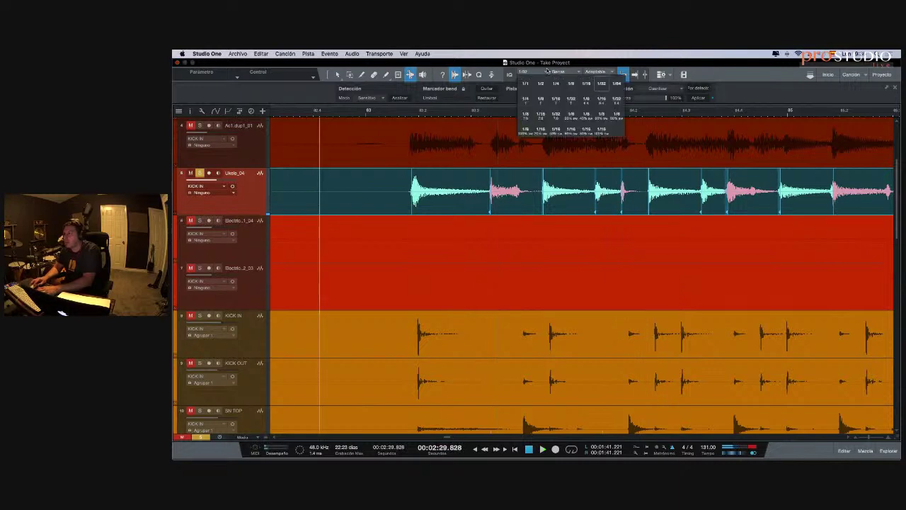
click(578, 84)
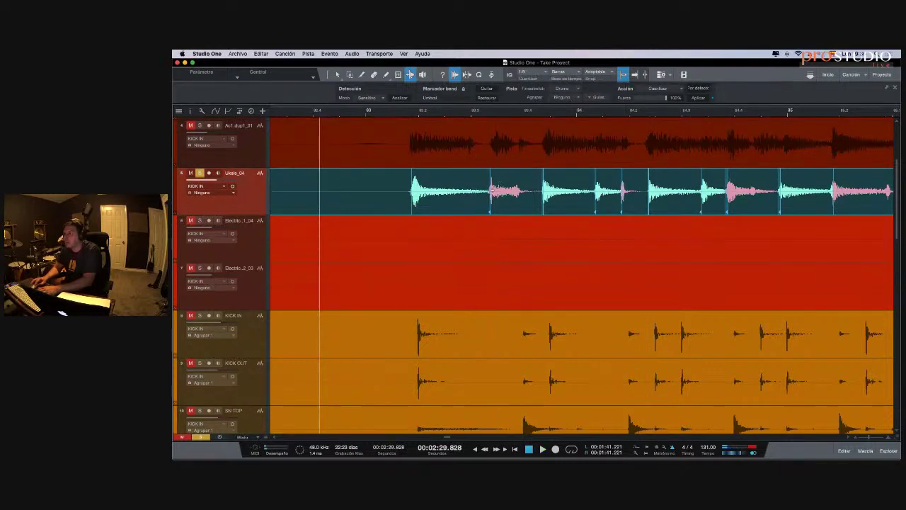
click(494, 190)
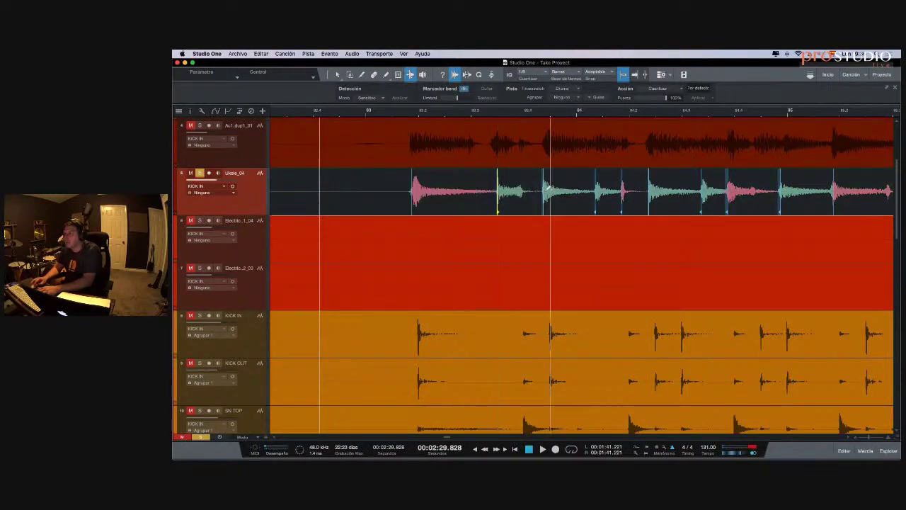
drag(549, 188, 559, 190)
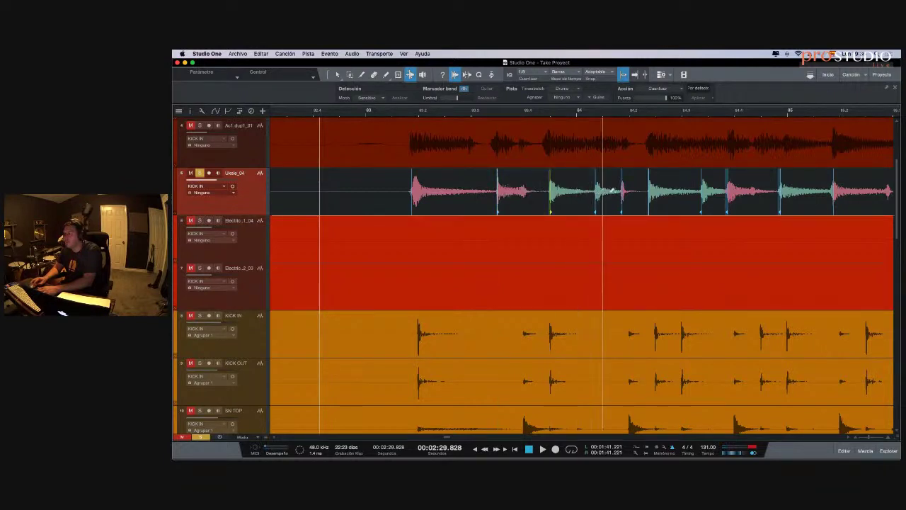
click(602, 191)
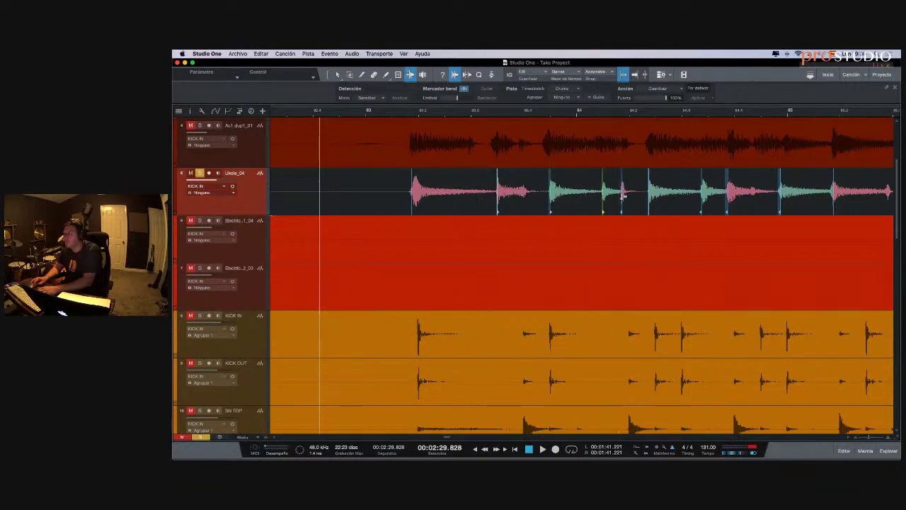
drag(626, 193, 629, 194)
- Audition the corrected opening and move the first Ukele_04 note's bend marker onto beat 83.2, in line with the kick
key(space)
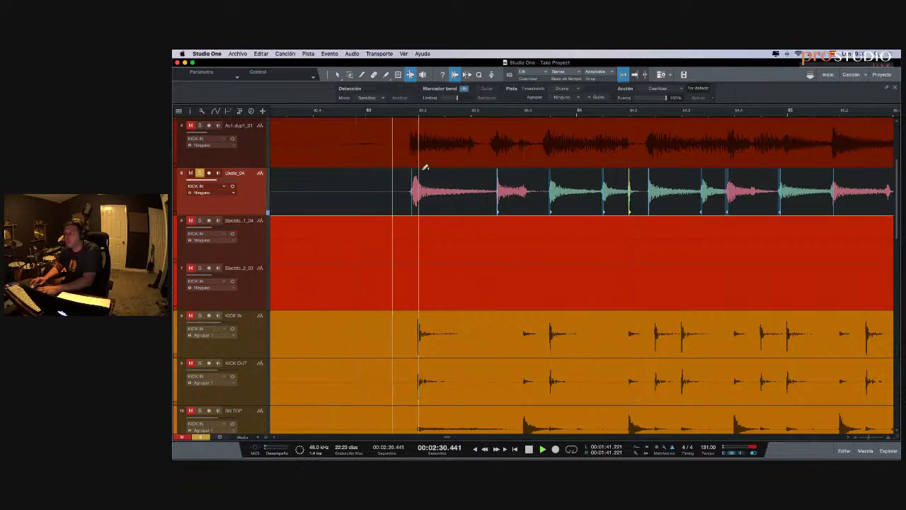
key(space)
drag(412, 201, 418, 201)
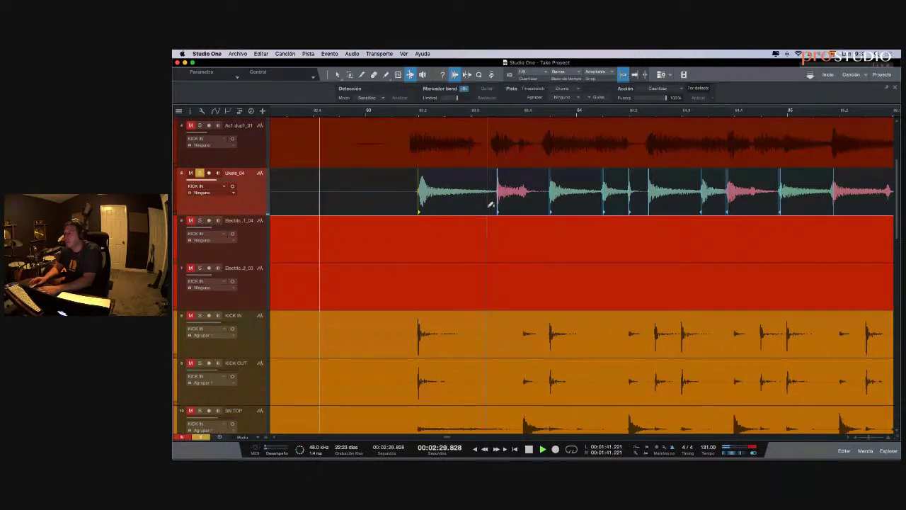
- Move the Ukele_04 bend markers between beats 84.2 and 85.2 onto the following eighth-note positions, in line with the drums
scroll(490, 204, right, 5)
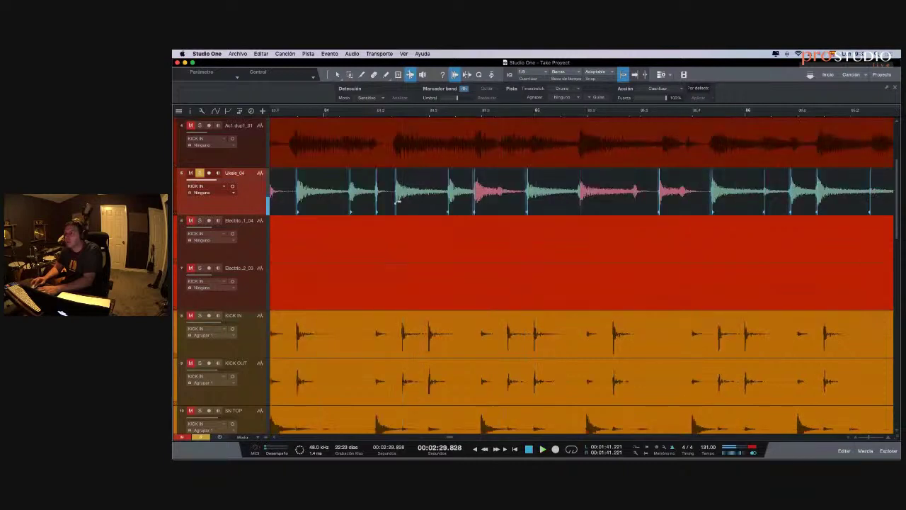
click(403, 202)
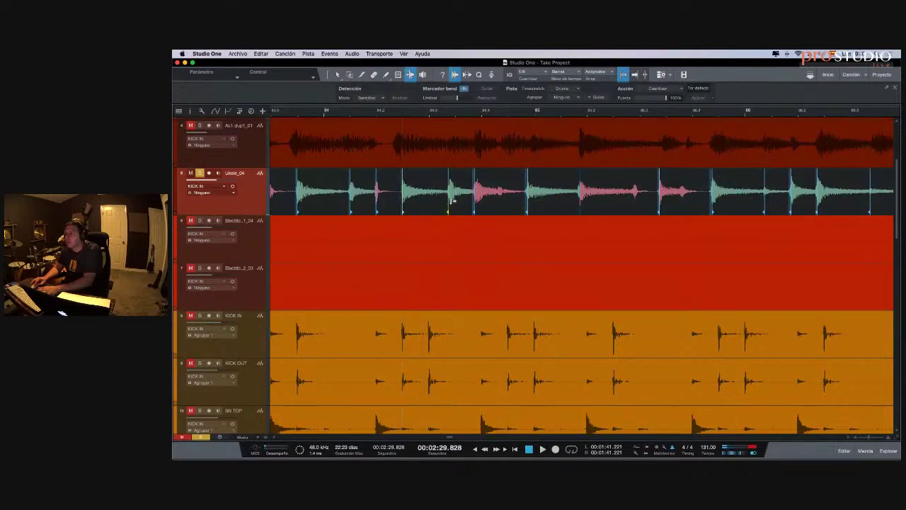
drag(473, 202, 482, 202)
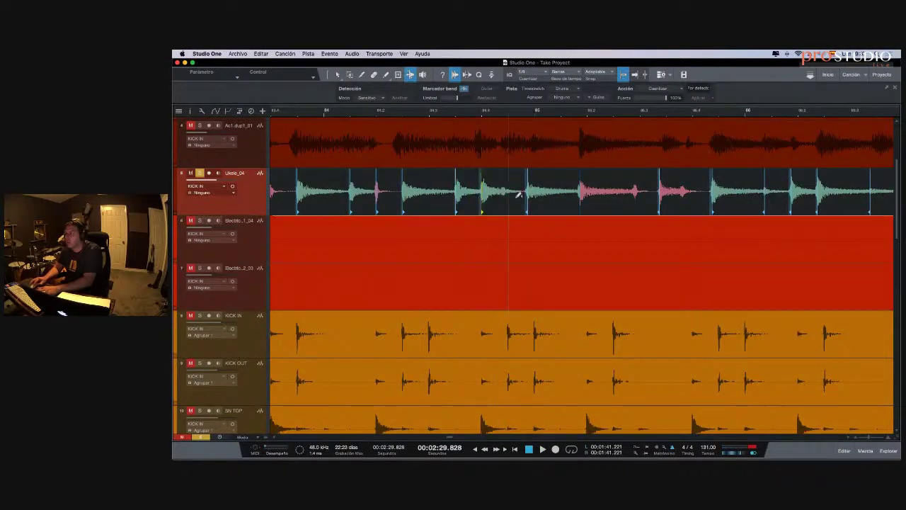
drag(527, 200, 587, 190)
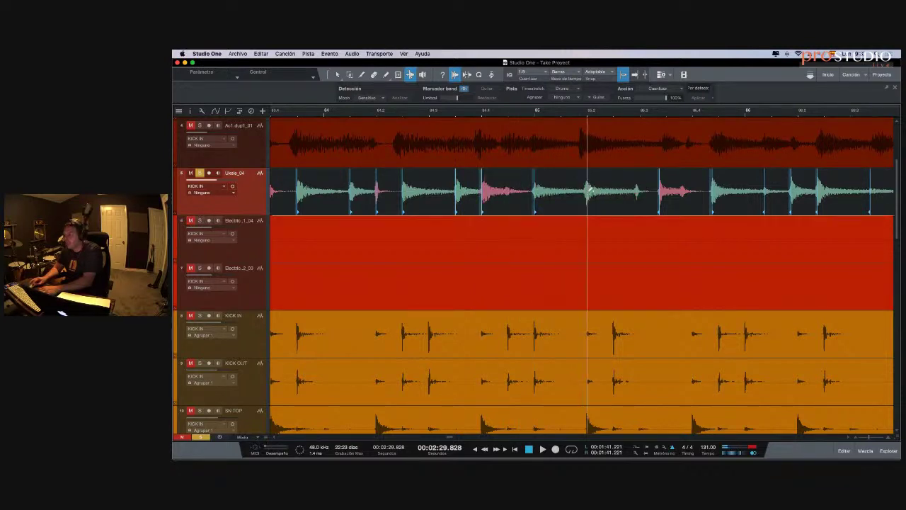
- Align the late-85.3, late-86 and 86.2 Ukele_04 bend markers with the eighth-note grid and kick hits
scroll(567, 190, right, 5)
mouse_move(548, 185)
mouse_down()
mouse_move(517, 185)
mouse_move(517, 195)
mouse_up()
drag(455, 192, 464, 191)
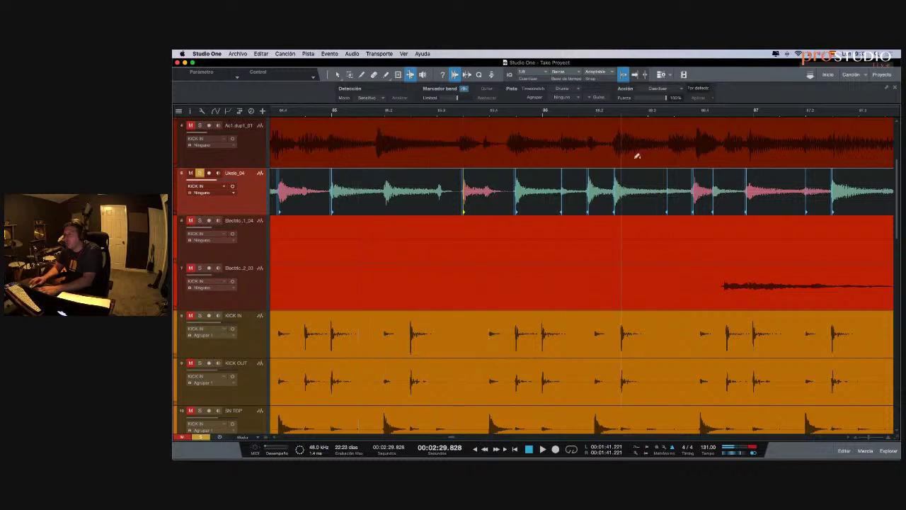
scroll(629, 178, right, 3)
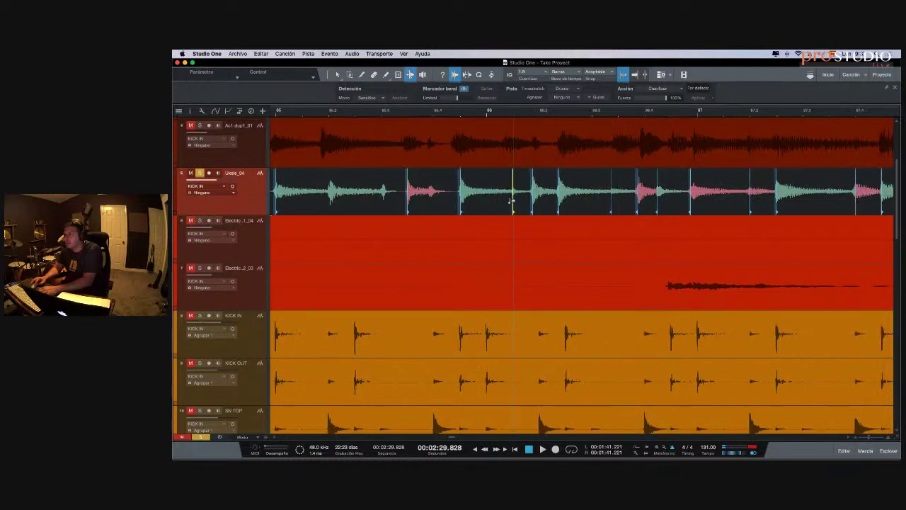
drag(536, 202, 566, 199)
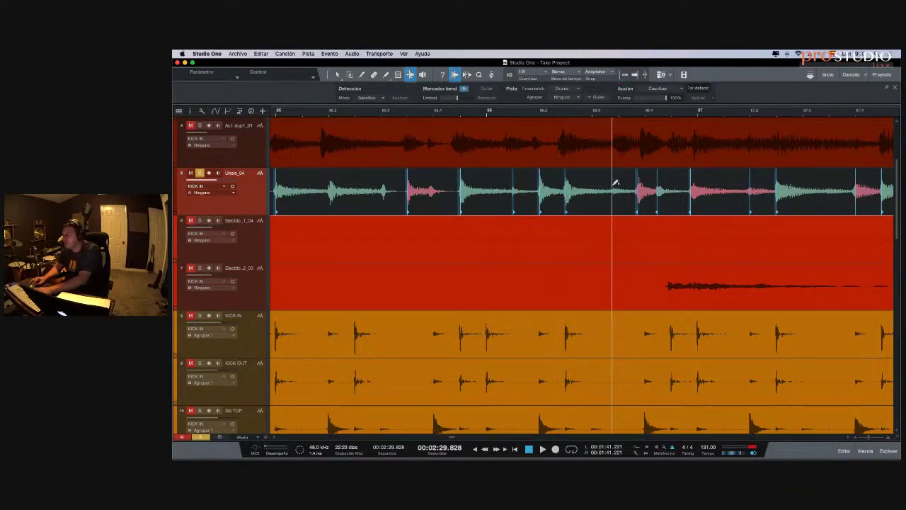
- Re-create the misplaced Ukele_04 bend marker after beat 86.3 and move the markers from beat 86.4 to bar 87 onto the eighth-note grid
click(617, 182)
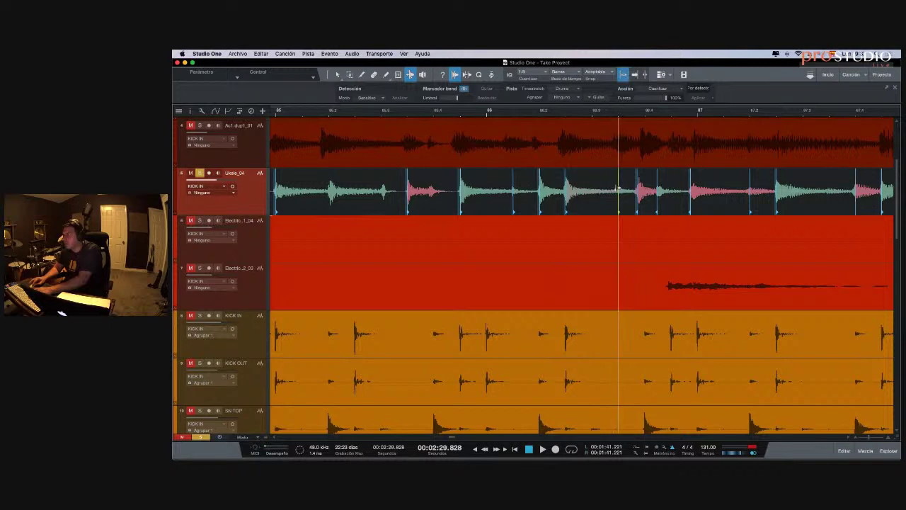
click(644, 190)
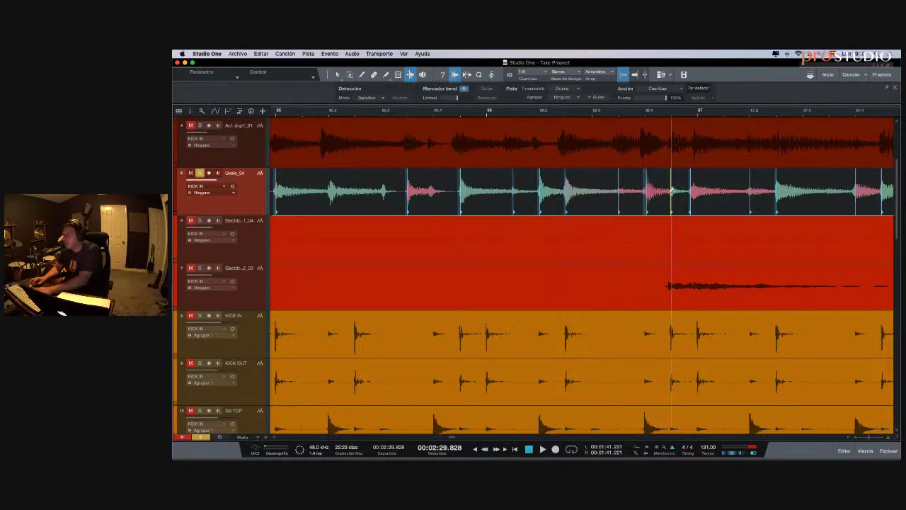
click(671, 194)
drag(672, 196, 698, 189)
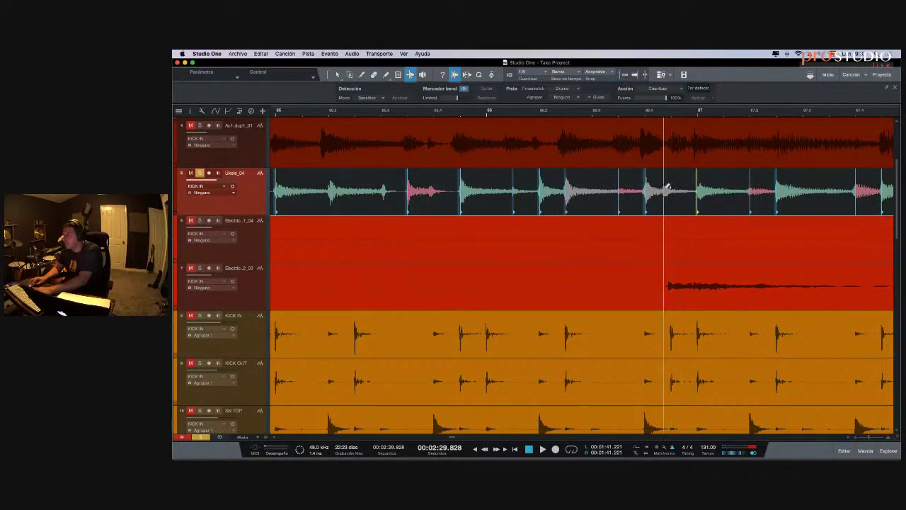
key(ctrl+z)
- Check the Ukele_04 markers through bars 87 to 89 and move the off-grid ones between beat 90.2 and bar 91 onto the eighth notes
scroll(665, 188, right, 5)
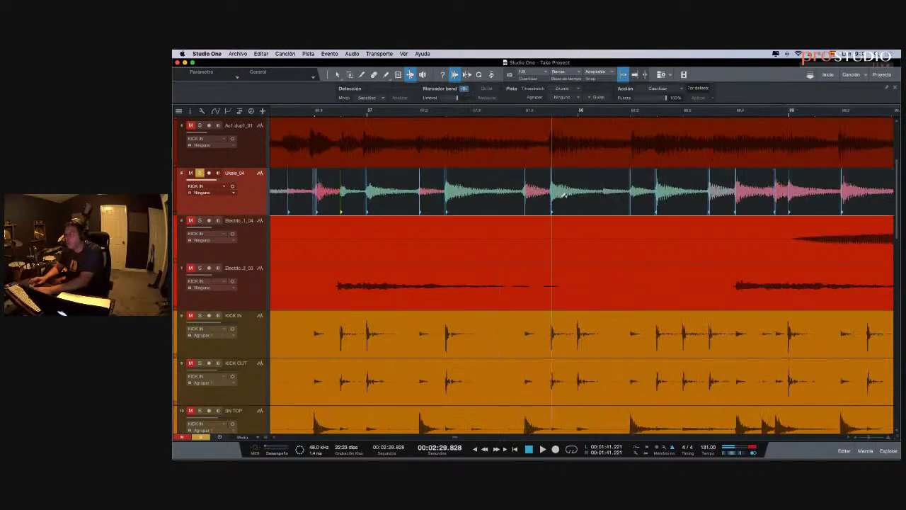
scroll(538, 193, right, 8)
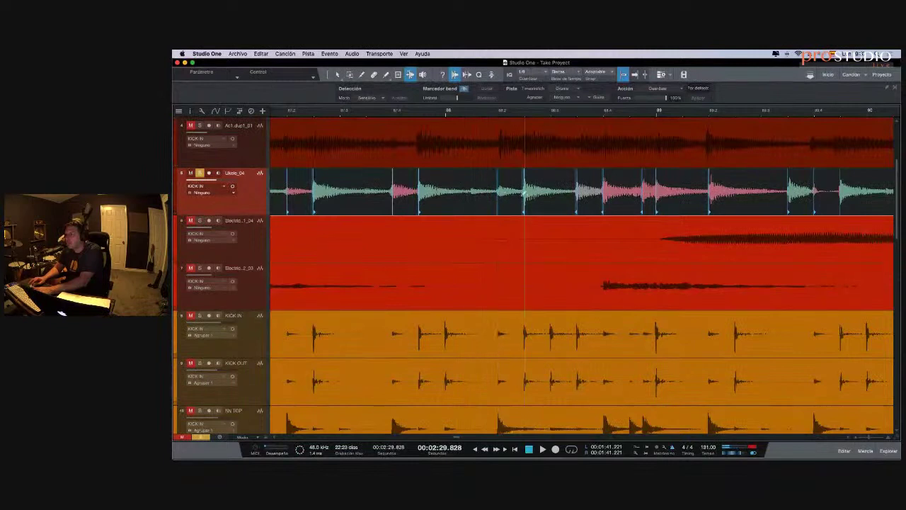
scroll(495, 192, right, 5)
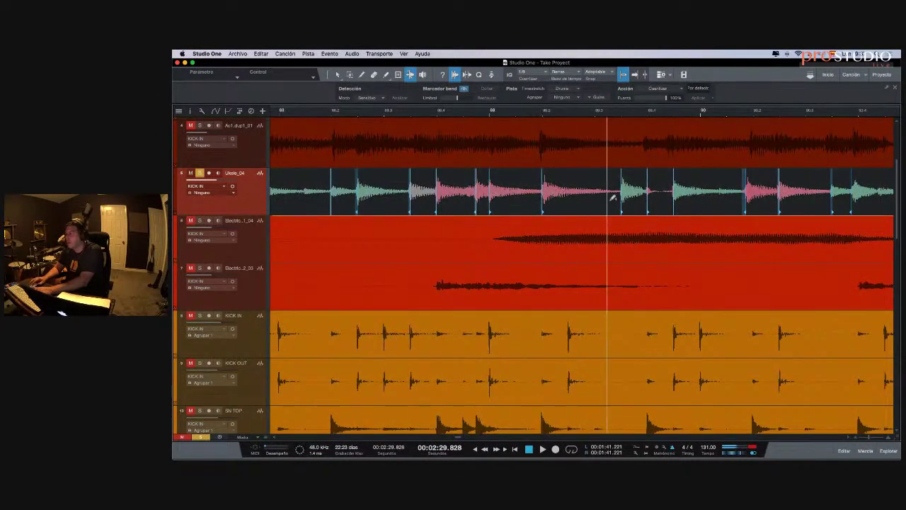
scroll(613, 198, right, 4)
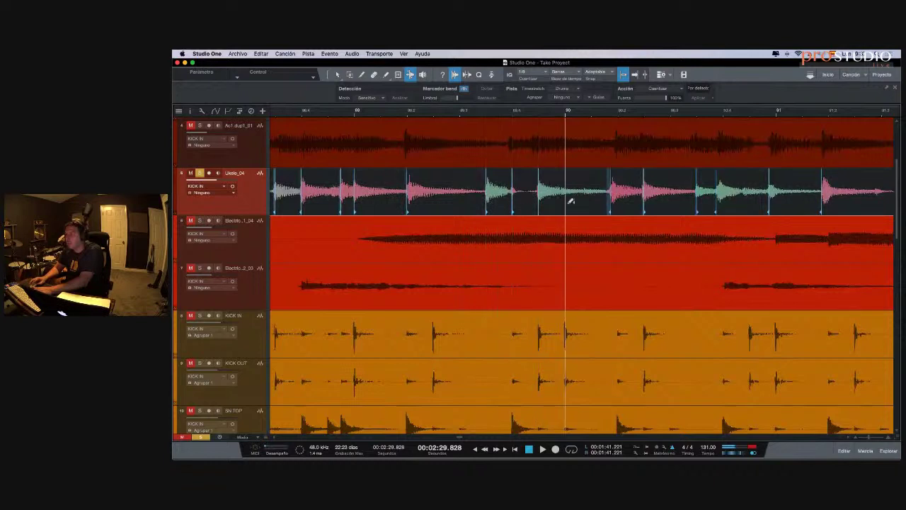
scroll(570, 202, right, 4)
drag(484, 201, 489, 202)
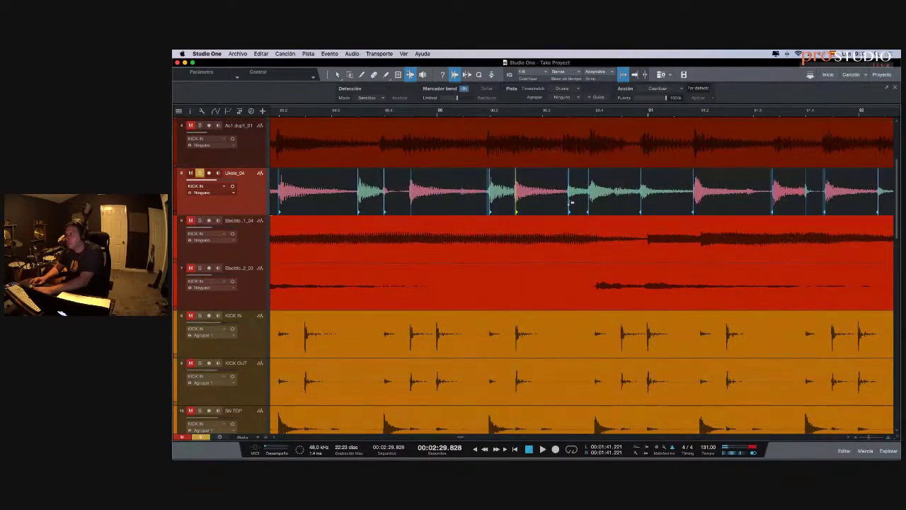
drag(588, 202, 595, 202)
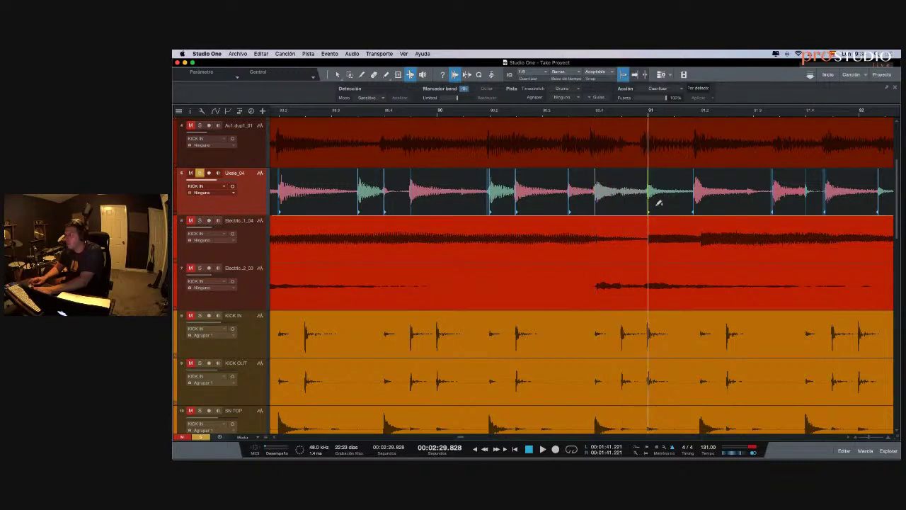
- Move the off-grid Ukele_04 bend markers between beats 91.2 and 92.4 onto the following eighth-note positions, matching the drum hits
scroll(657, 203, right, 3)
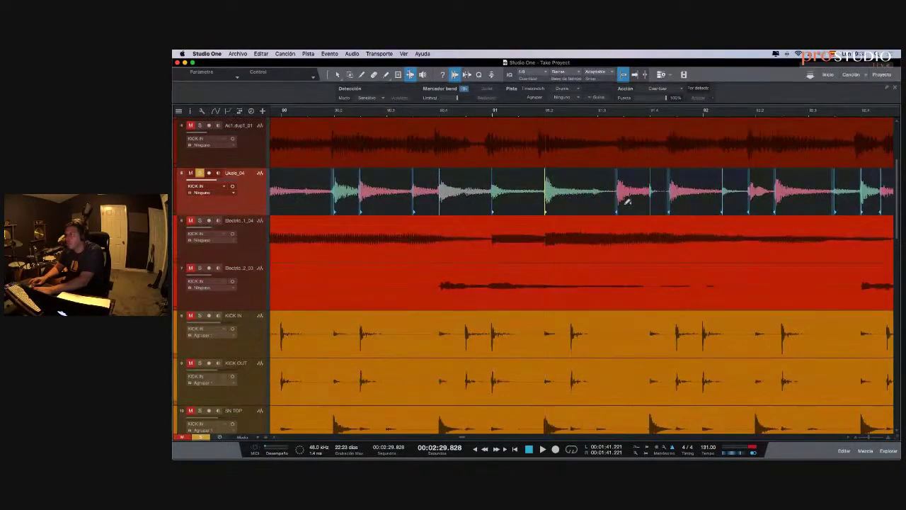
scroll(617, 203, right, 4)
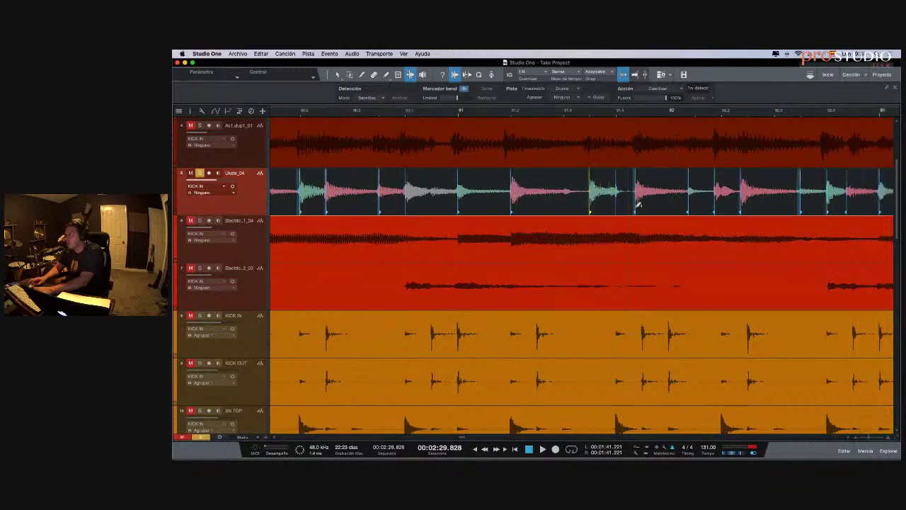
drag(455, 199, 463, 199)
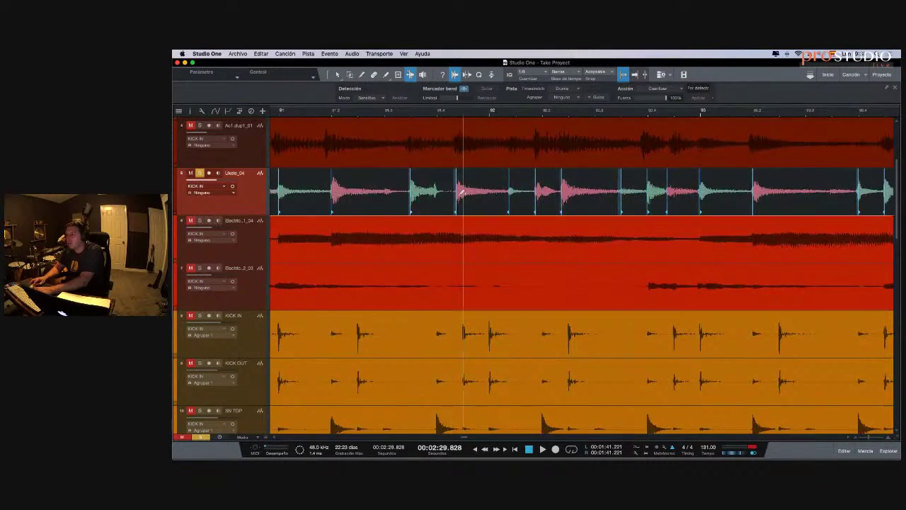
double_click(516, 193)
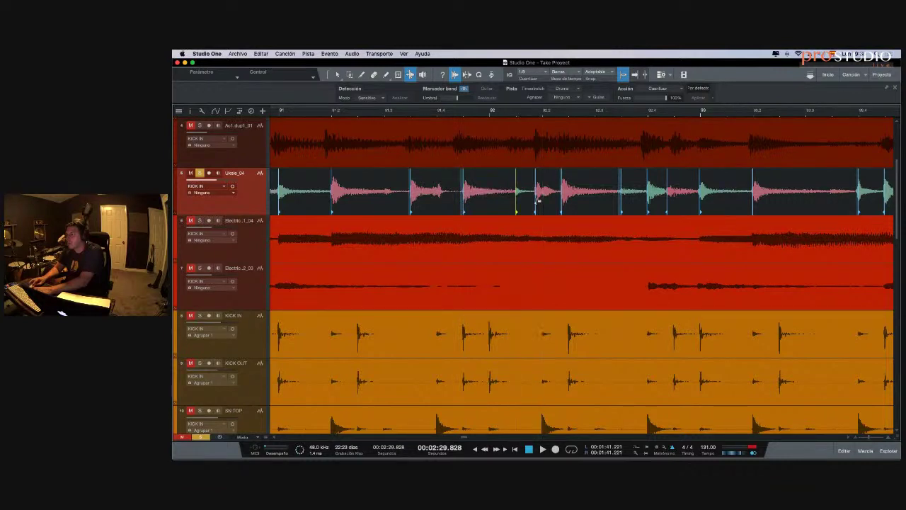
drag(535, 200, 568, 200)
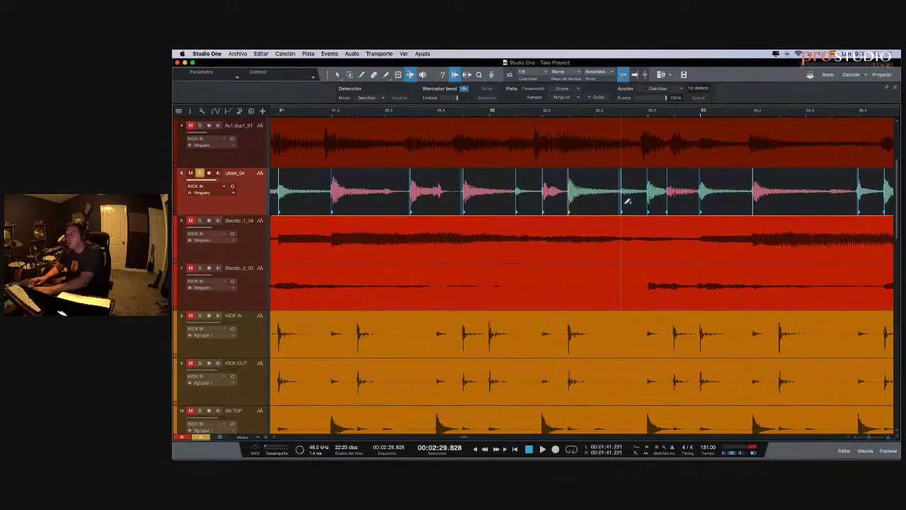
double_click(673, 200)
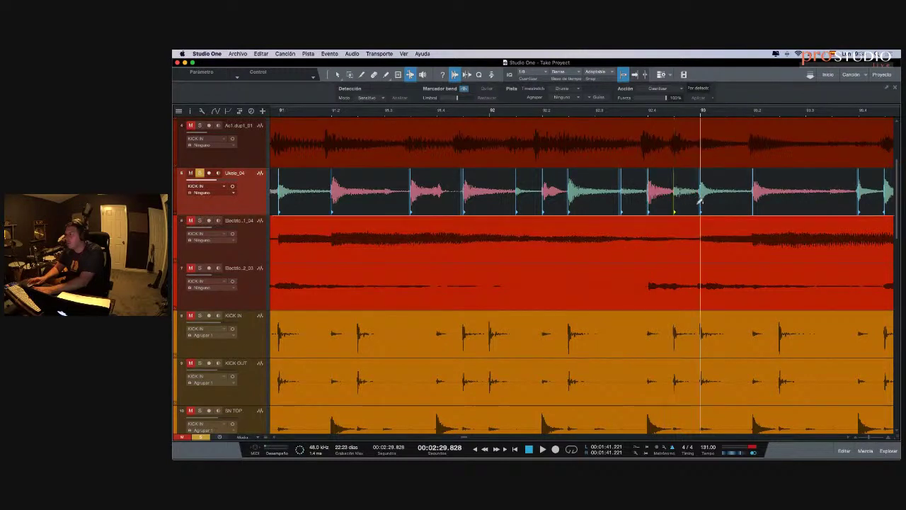
- Insert Ukele_04 bend markers on the quiet off-beat notes after beats 93.3 and 95.3, and move the next marker onto beat 95.4
scroll(700, 201, right, 10)
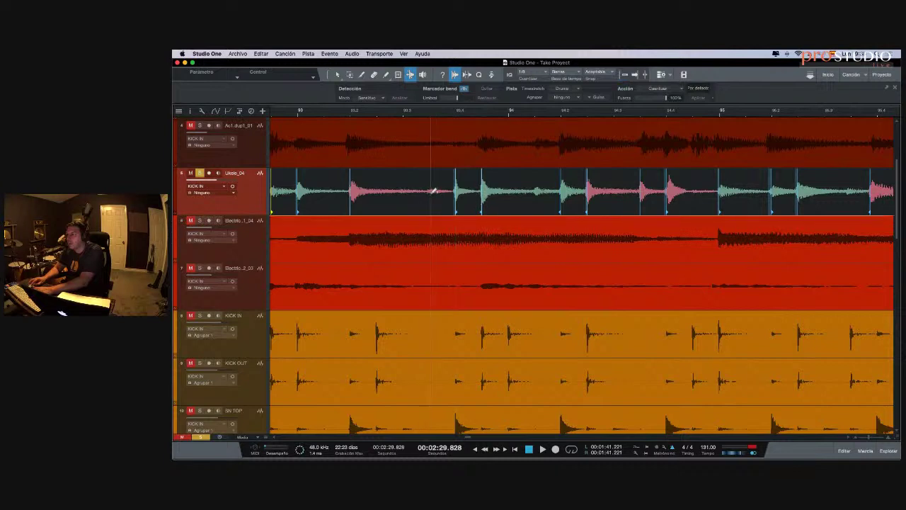
click(430, 187)
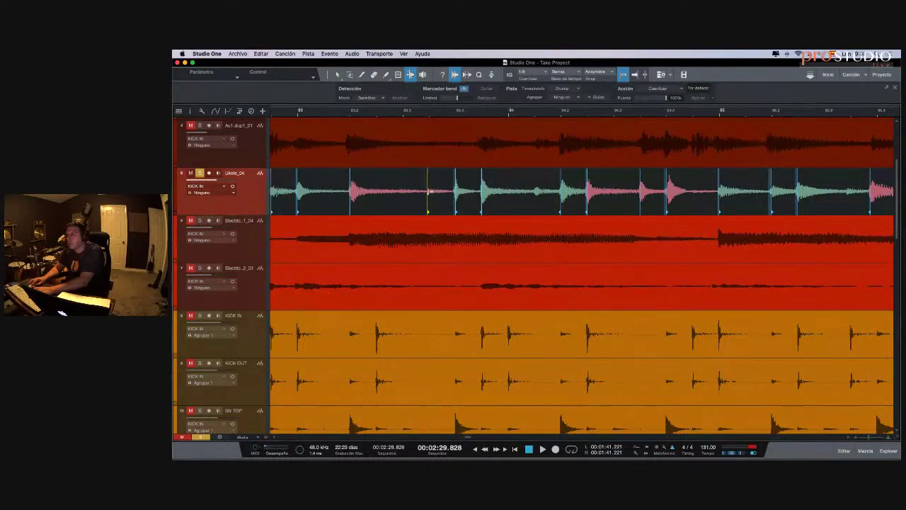
scroll(540, 201, right, 5)
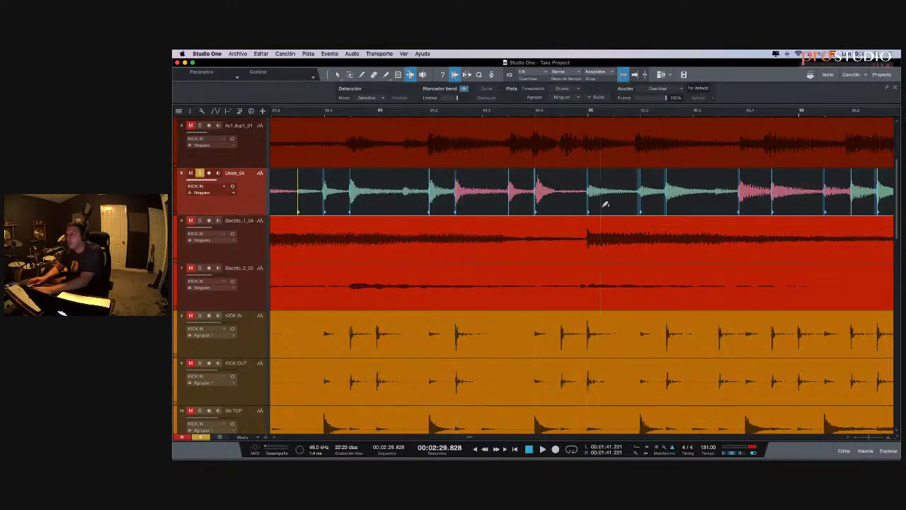
scroll(602, 202, right, 8)
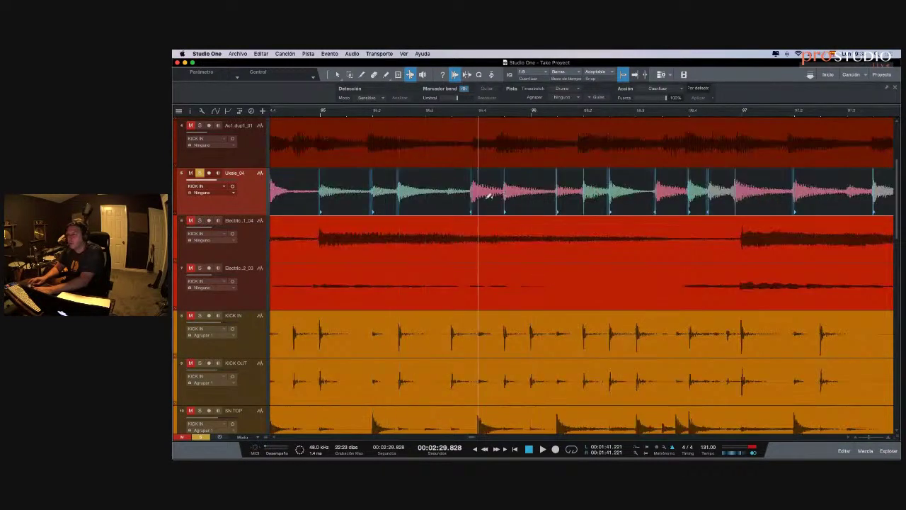
drag(471, 200, 478, 199)
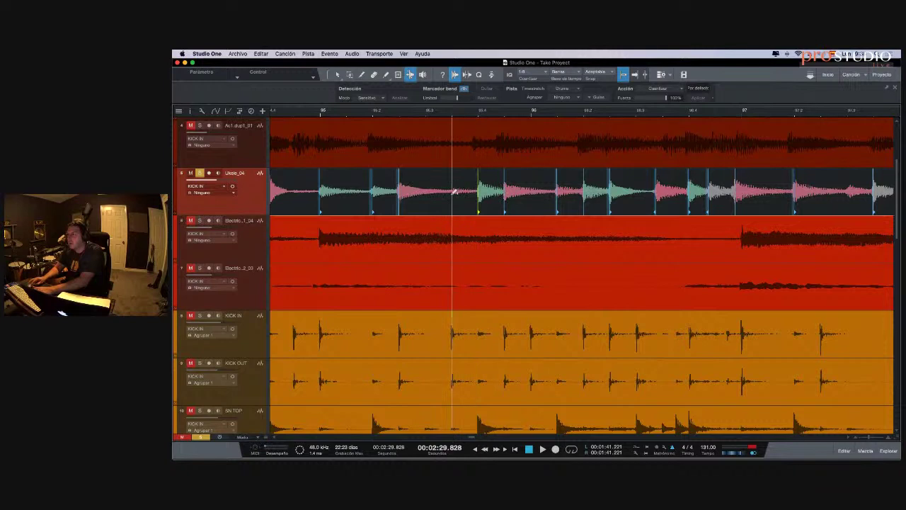
key(f)
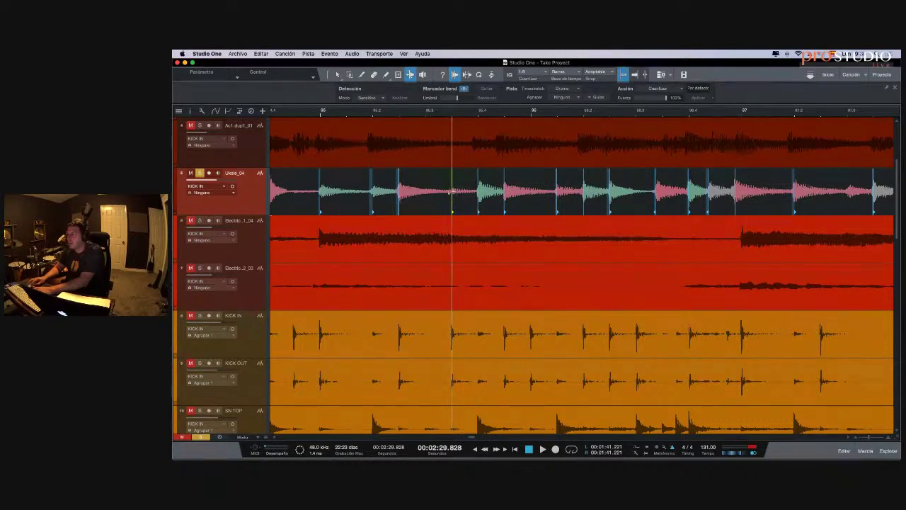
- Align the Ukele_04 bend markers on the off-beat after 96.4, bar 97 and the off-beat after 97.4 with the kick
scroll(525, 198, right, 5)
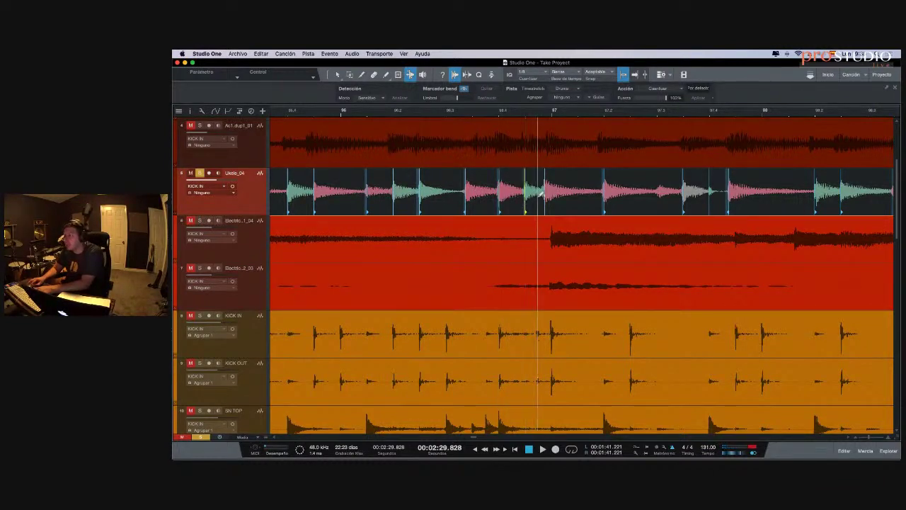
drag(543, 195, 551, 192)
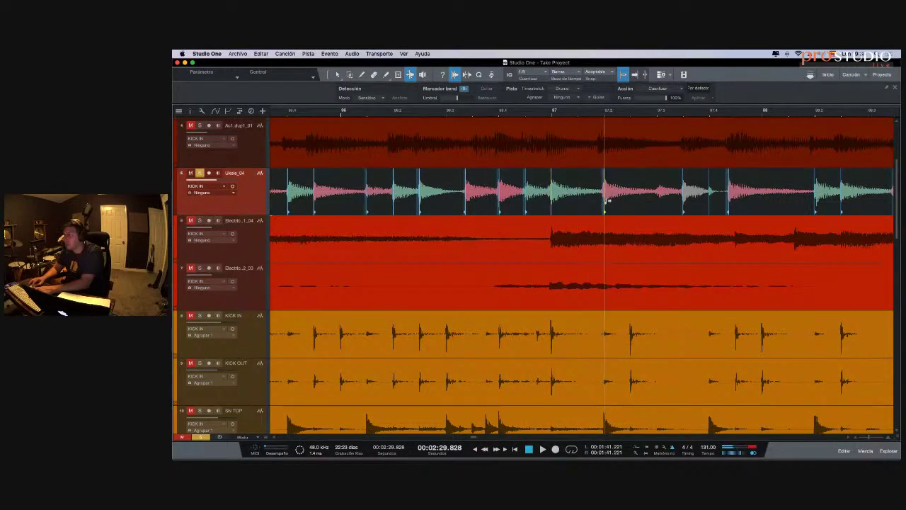
scroll(607, 201, right, 4)
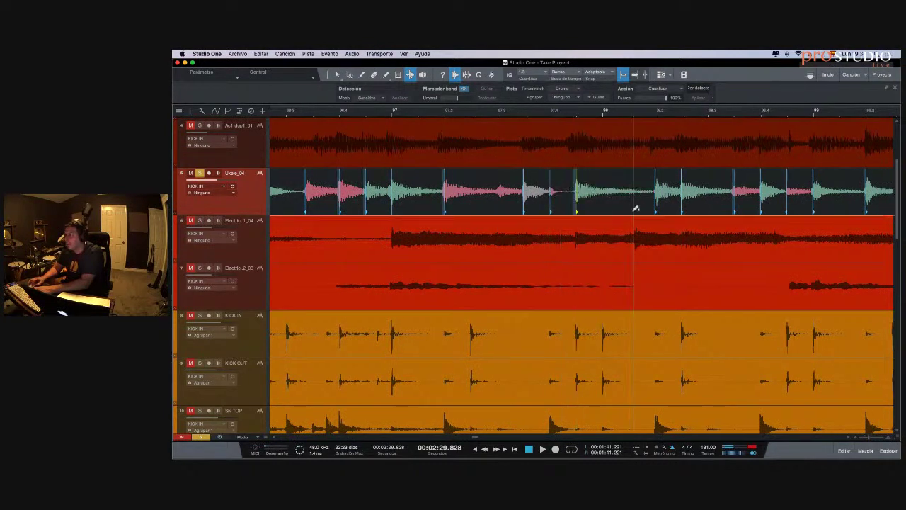
- Check the Ukele_04 markers through bars 98 and 99, align the off-beat marker after bar 100, and re-create the marker on beat 100.2
scroll(581, 205, right, 4)
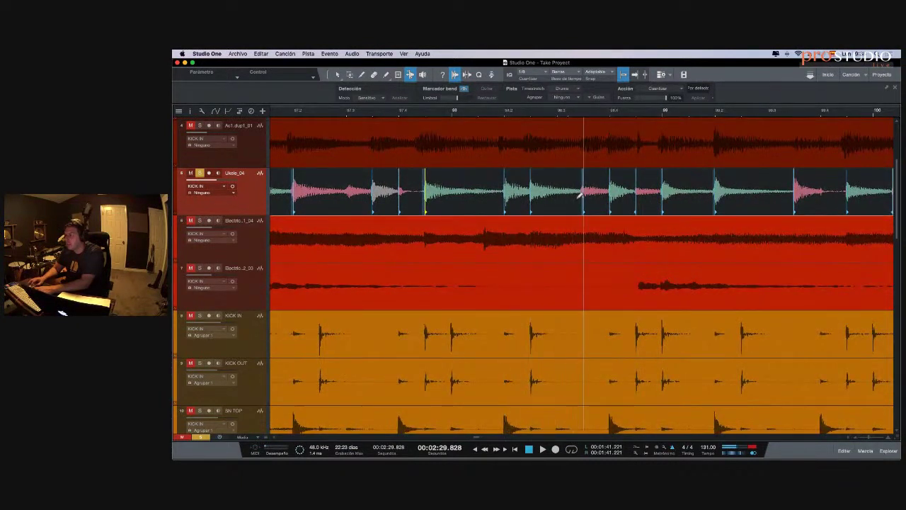
scroll(608, 195, right, 3)
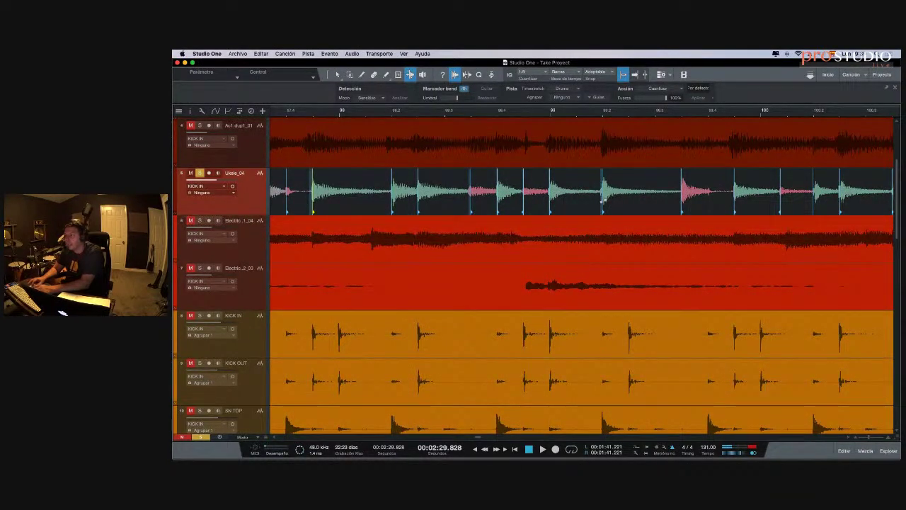
scroll(602, 200, right, 7)
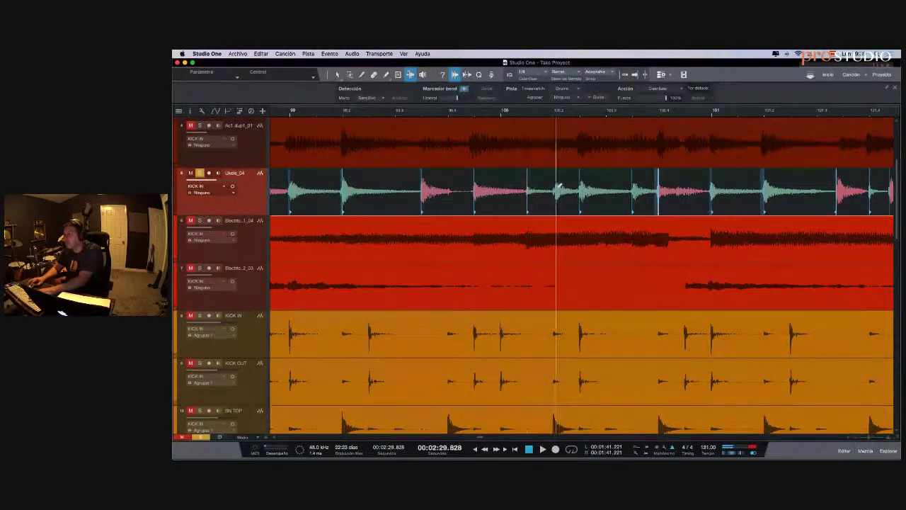
click(557, 186)
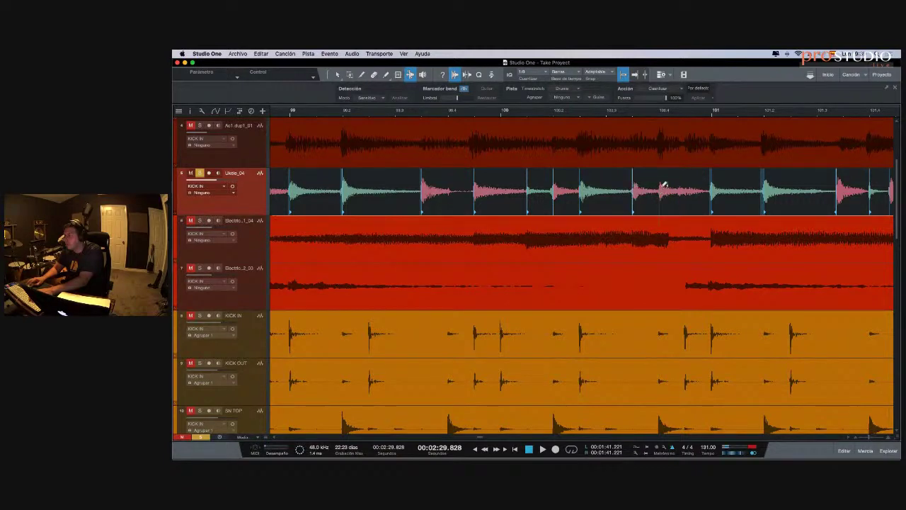
- Align the off-grid Ukele_04 bend markers on the off-beats after 101.3, 101.4 and 102.3, and on bar 103, with the drum hits
scroll(664, 185, right, 3)
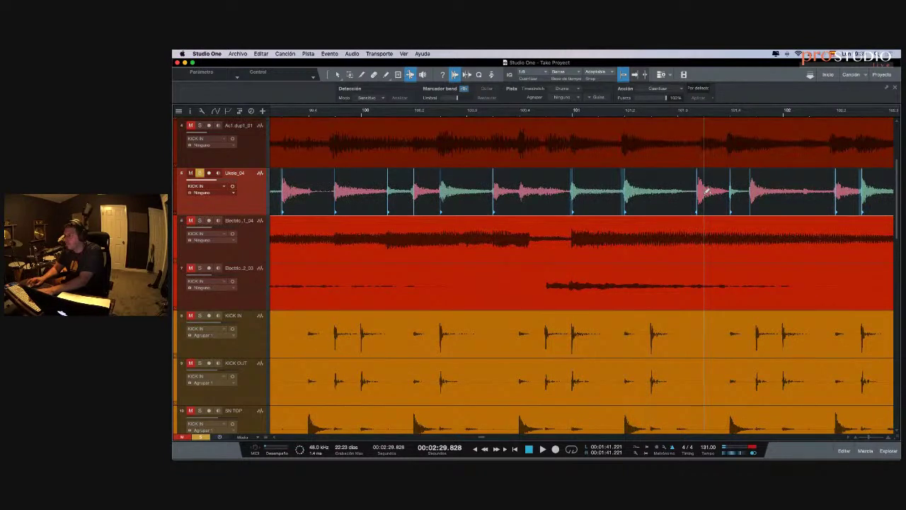
scroll(705, 191, right, 3)
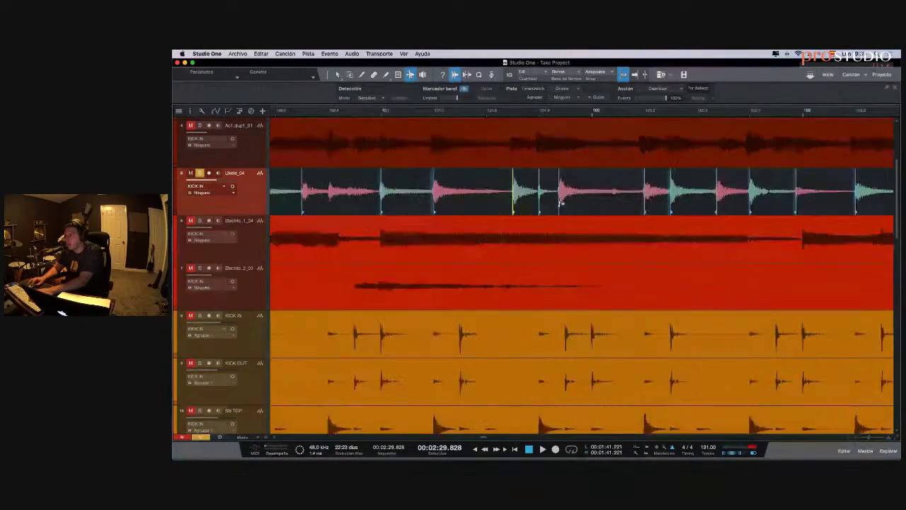
scroll(563, 203, right, 3)
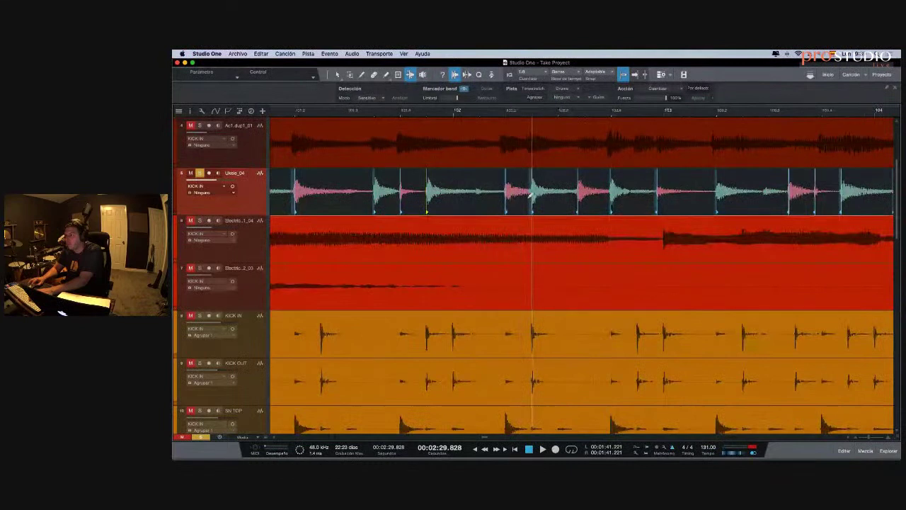
click(585, 192)
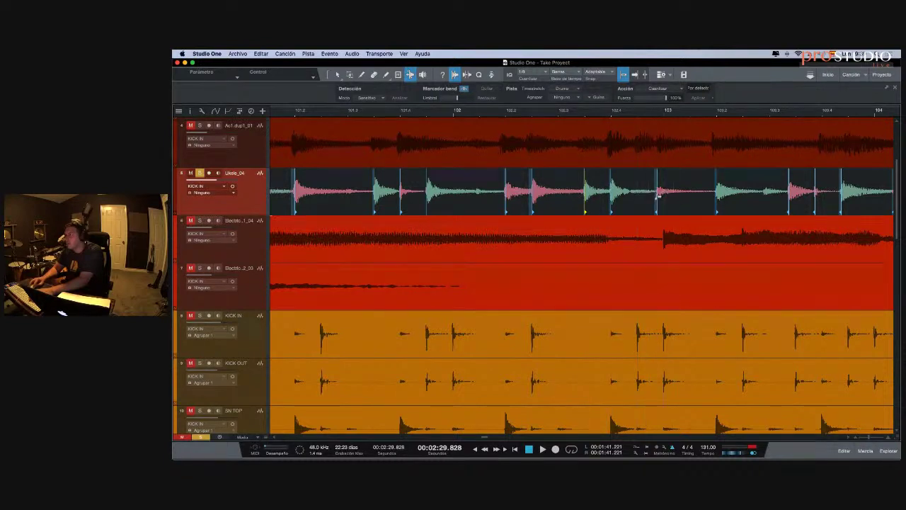
scroll(662, 192, right, 5)
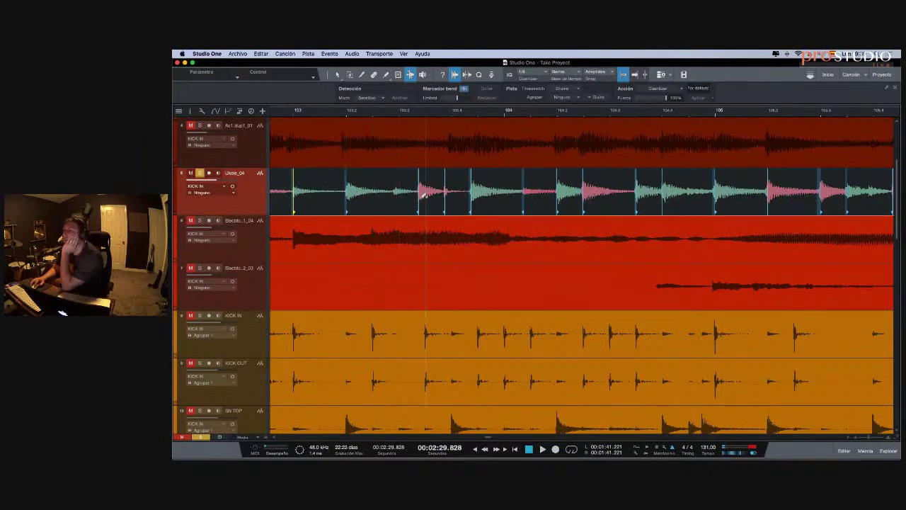
- Insert a Ukele_04 bend marker on beat 103.3 and align the following markers with the grid up to the off-beat after bar 104
drag(419, 198, 426, 198)
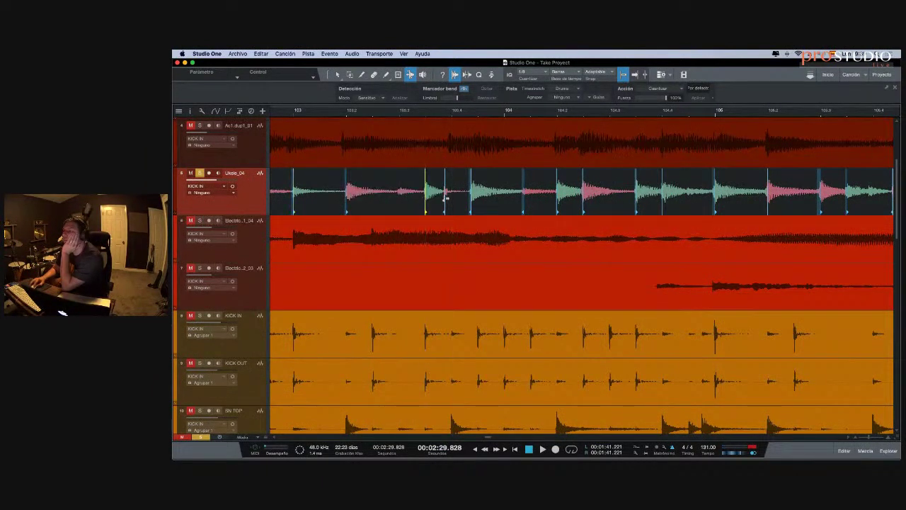
double_click(445, 192)
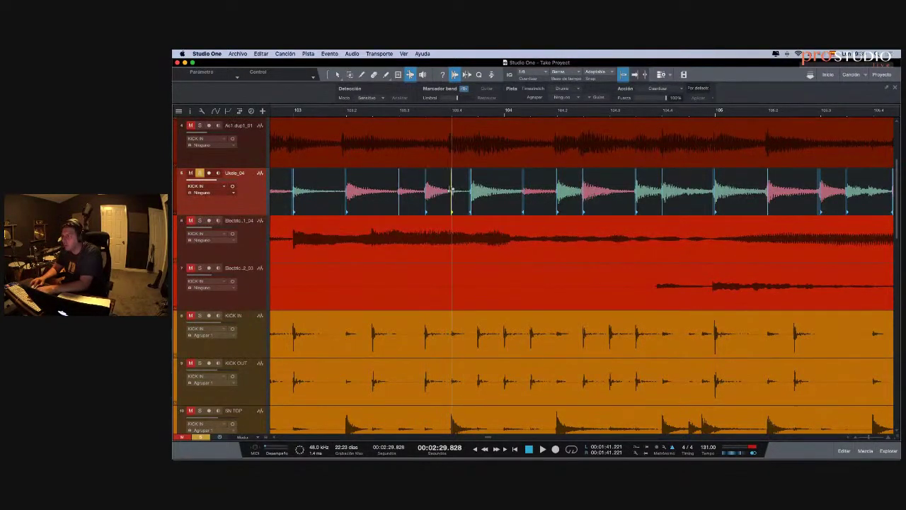
double_click(451, 185)
drag(472, 191, 532, 194)
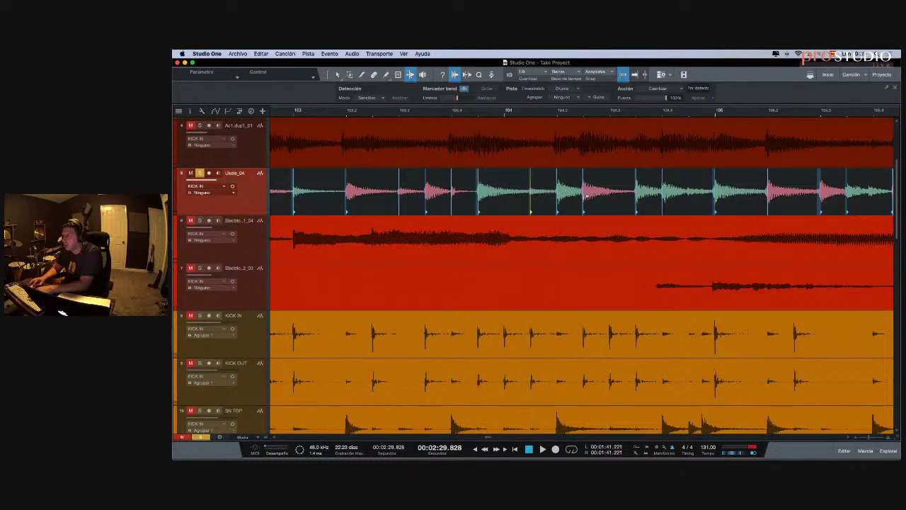
key(space)
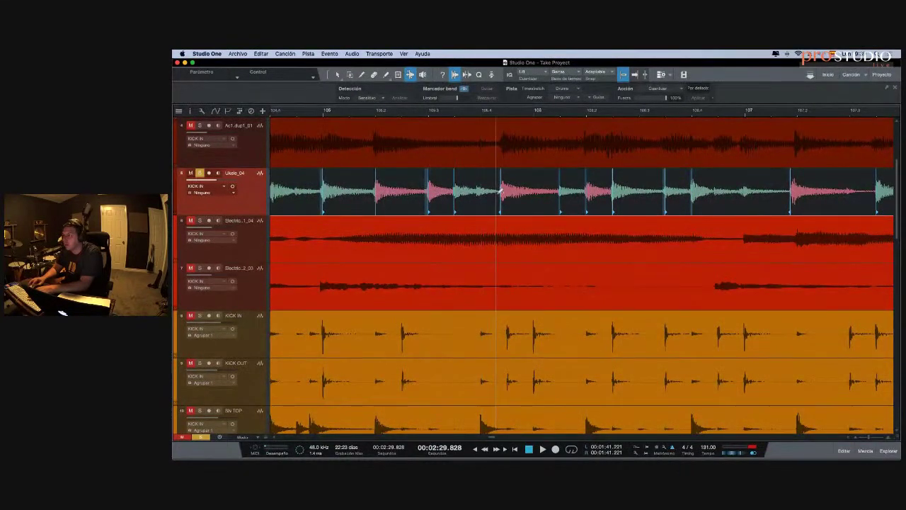
- Insert a Ukele_04 bend marker on beat 105.4 and move the early markers onto the off-beat after 105.4 and beat 107.2
drag(500, 192, 508, 191)
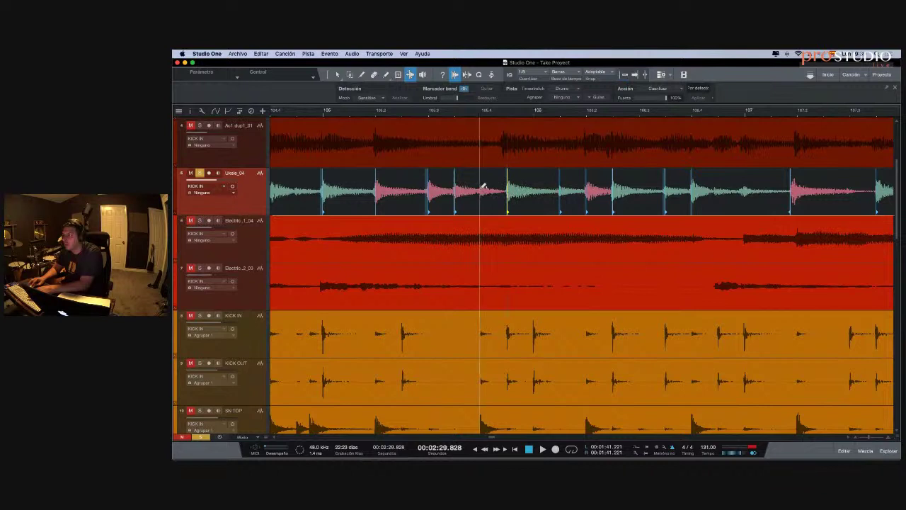
click(481, 190)
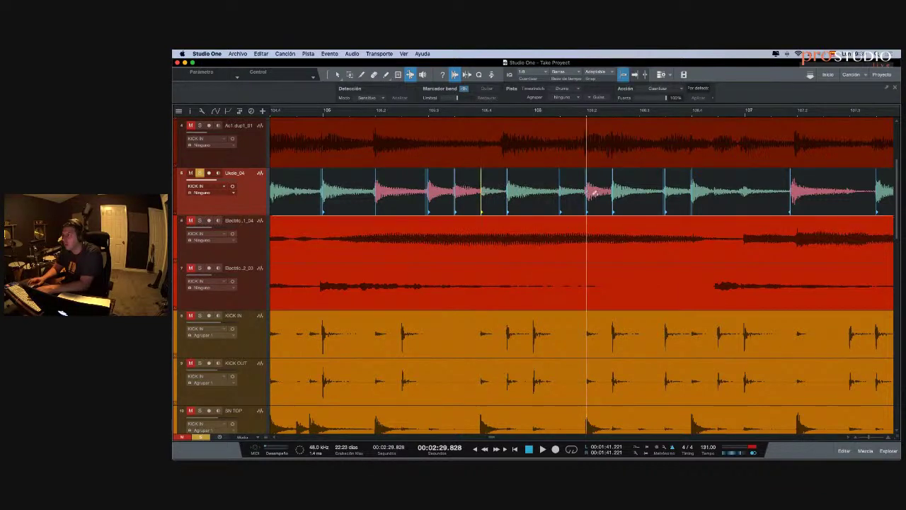
scroll(626, 195, right, 2)
scroll(626, 194, right, 5)
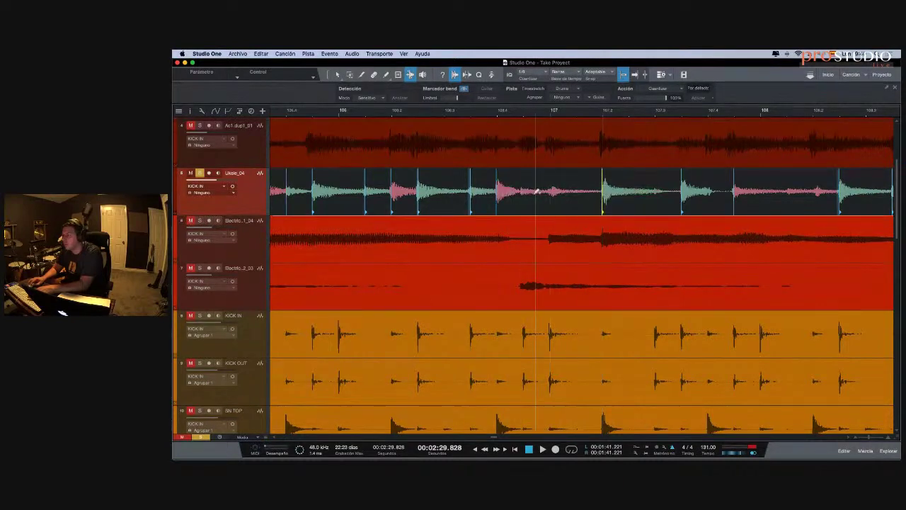
- Insert Ukele_04 bend markers on the quiet notes near the off-beat after 106.4 and bar 107, aligning both with the kick
key(n)
key(n)
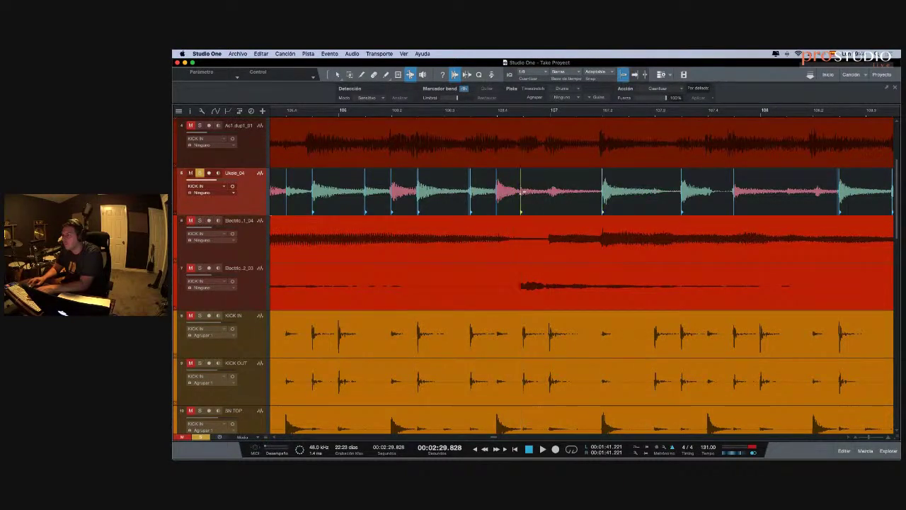
click(524, 186)
click(553, 188)
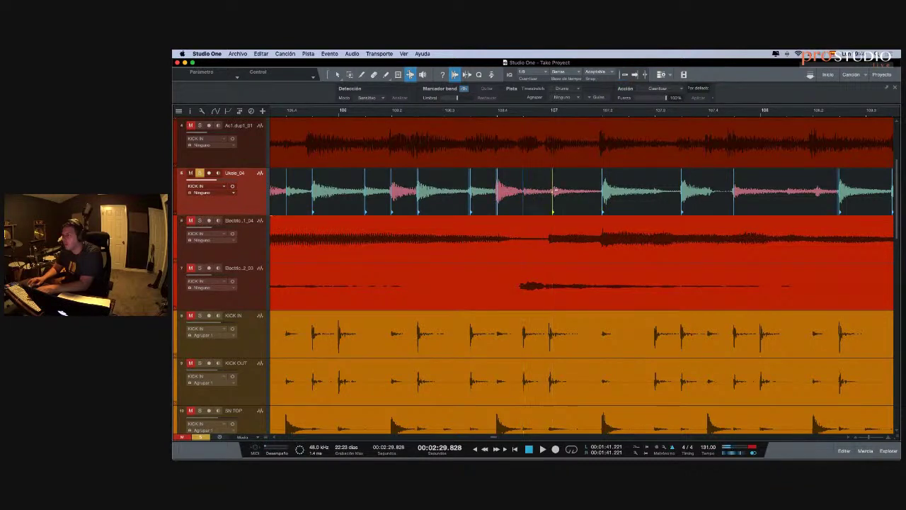
- Insert Ukele_04 bend markers for the quiet notes on the off-beat after bar 108 and on beat 108.2
scroll(552, 190, right, 3)
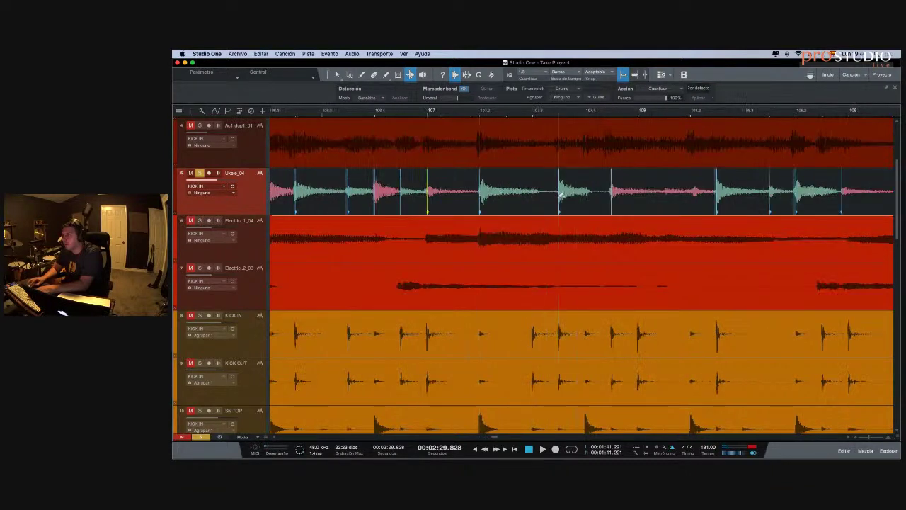
scroll(615, 194, right, 5)
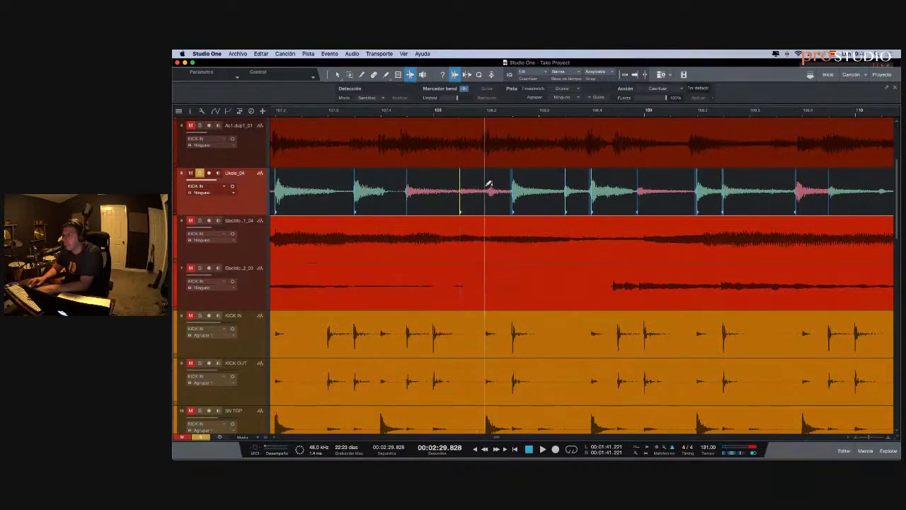
double_click(489, 185)
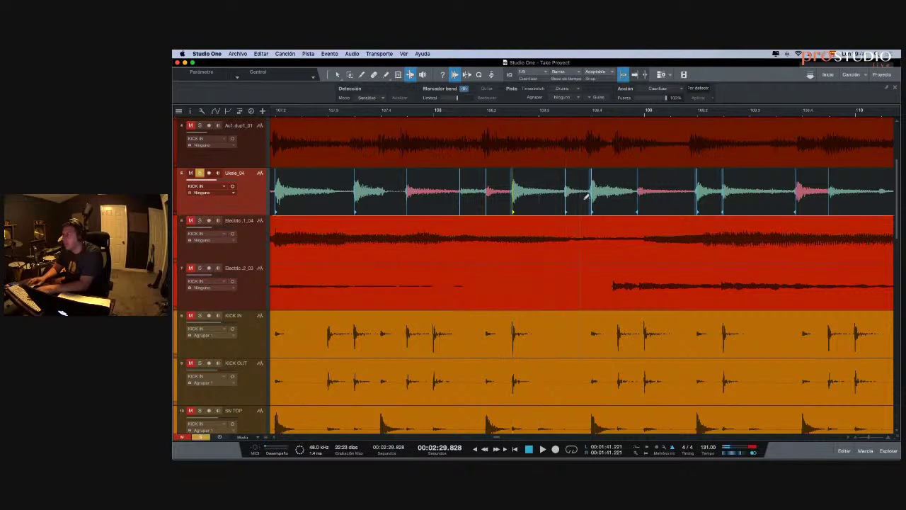
- Move the early Ukele_04 bend markers onto bar 109 and beat 109.4, matching the kick and snare hits
scroll(586, 197, right, 3)
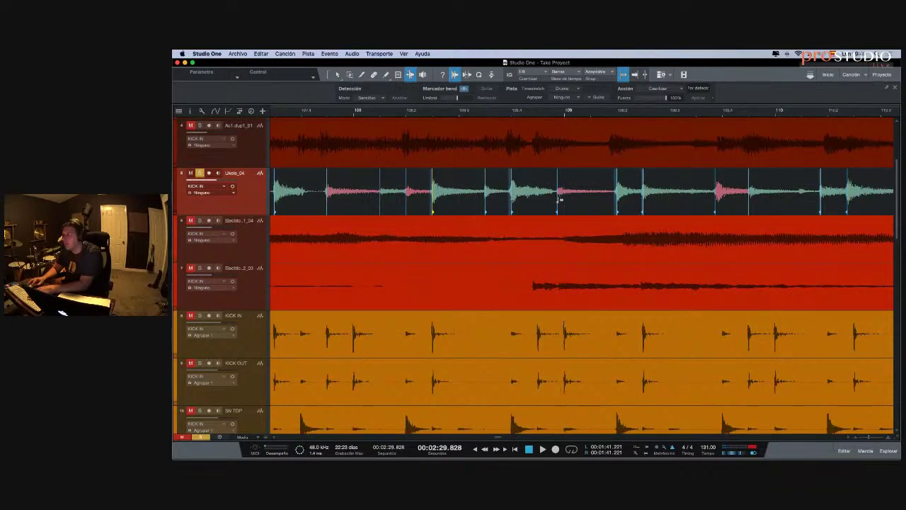
drag(559, 200, 564, 200)
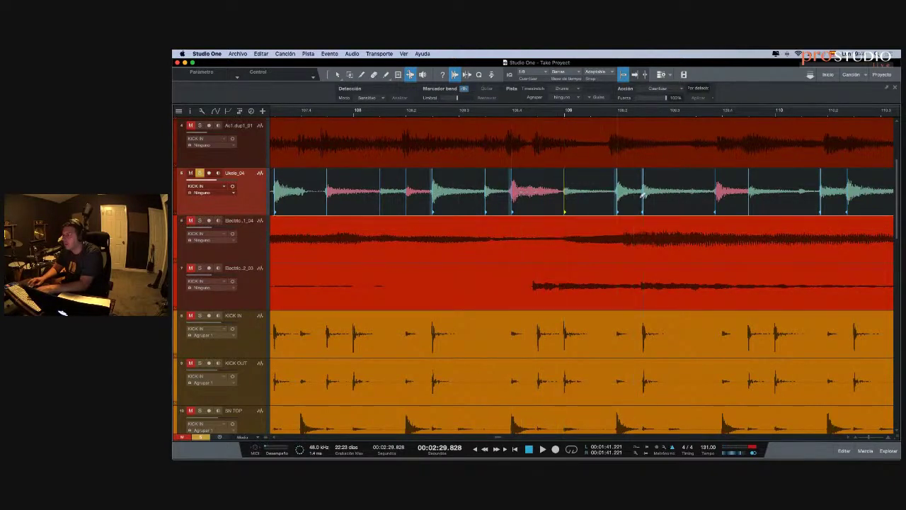
scroll(653, 193, right, 6)
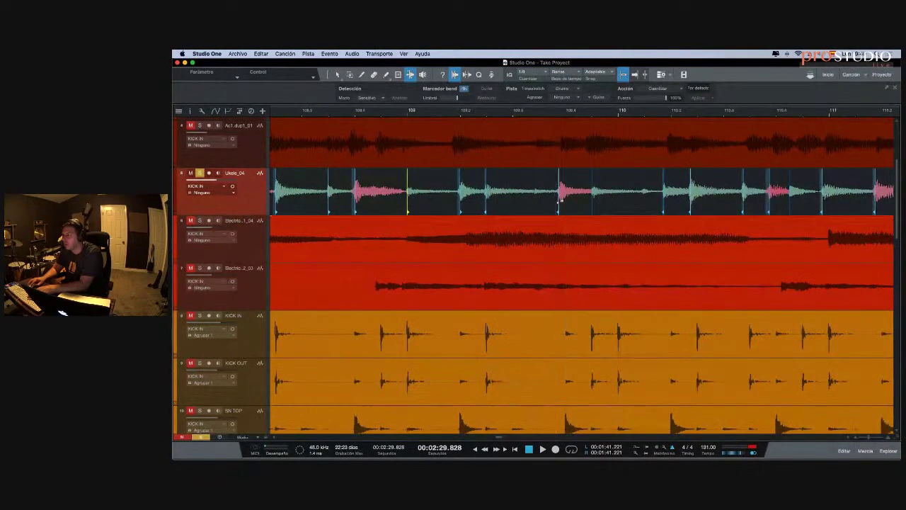
drag(561, 200, 565, 201)
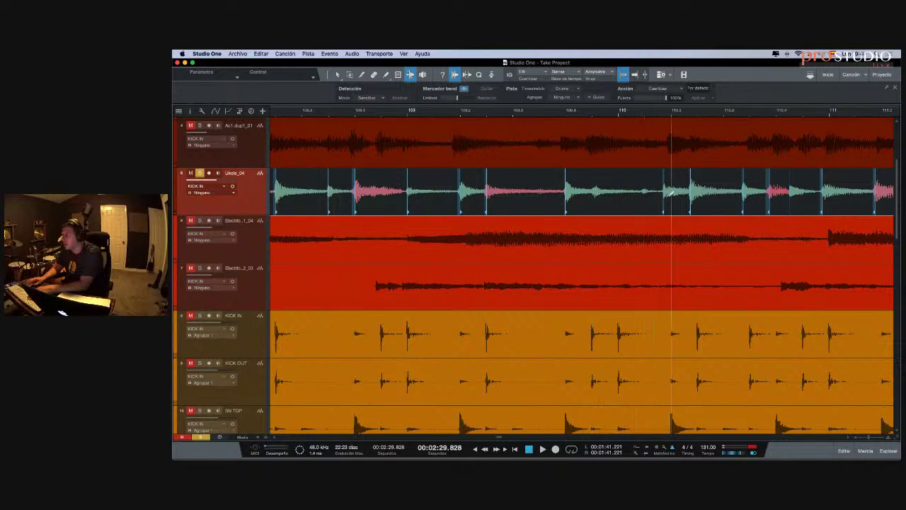
- Move the early Ukele_04 bend markers between beat 110.2 and bar 111 onto their eighth-note positions
scroll(637, 191, right, 10)
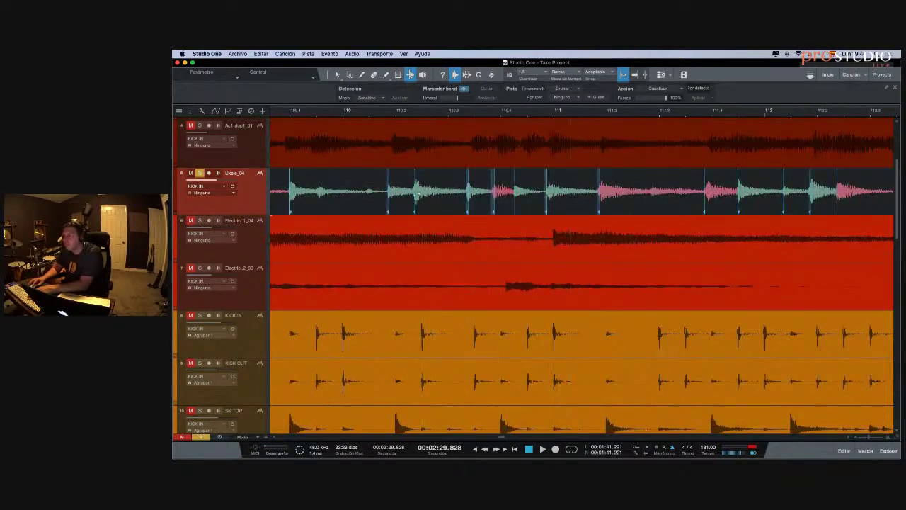
mouse_move(416, 201)
mouse_down()
mouse_move(423, 206)
mouse_move(395, 202)
mouse_up()
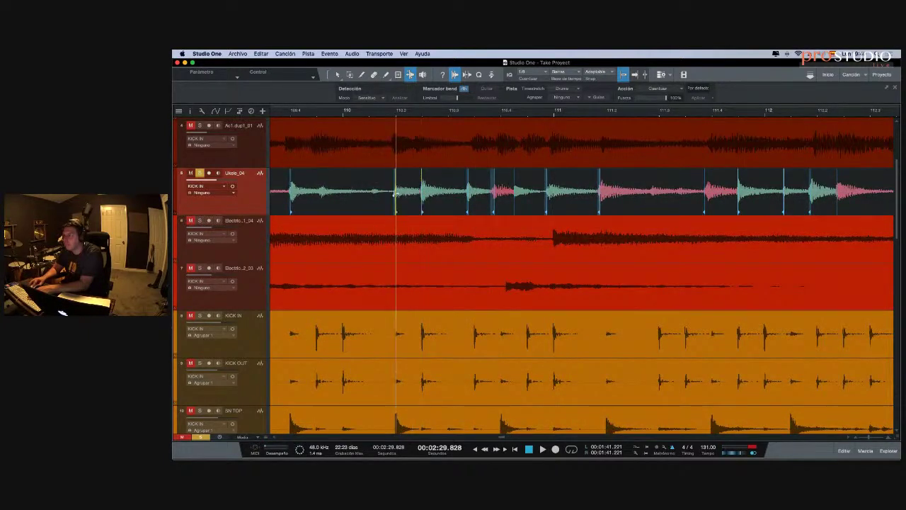
click(470, 193)
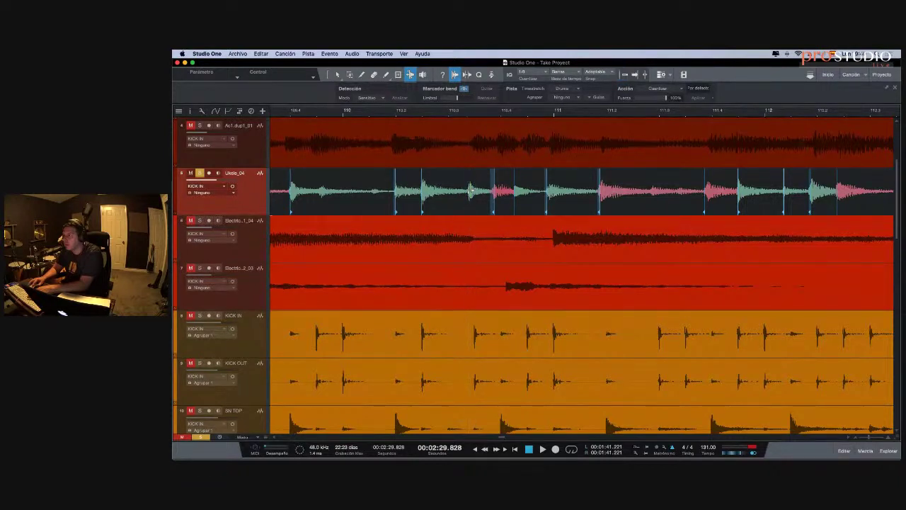
drag(470, 191, 553, 193)
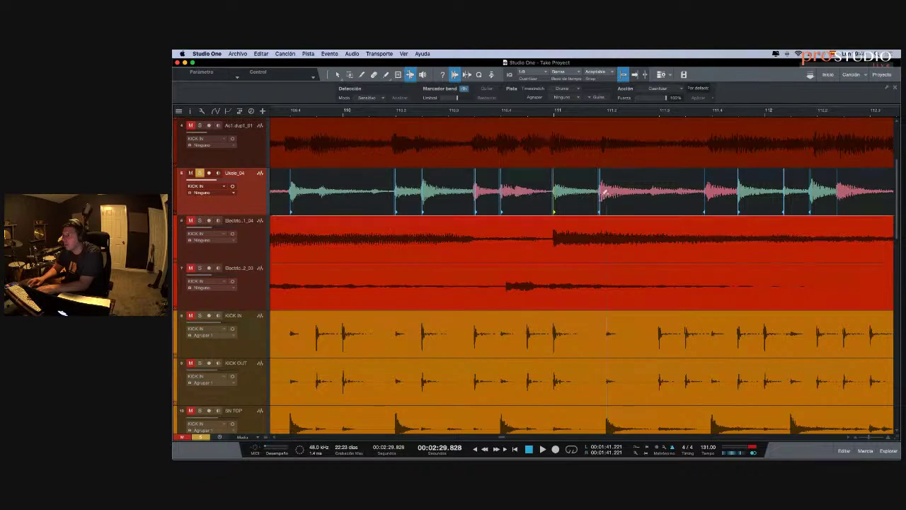
- Insert Ukele_04 bend markers on 111.3 and its off-beat, and align the early markers from 111.2 through the off-beat after 112.2
scroll(623, 199, right, 8)
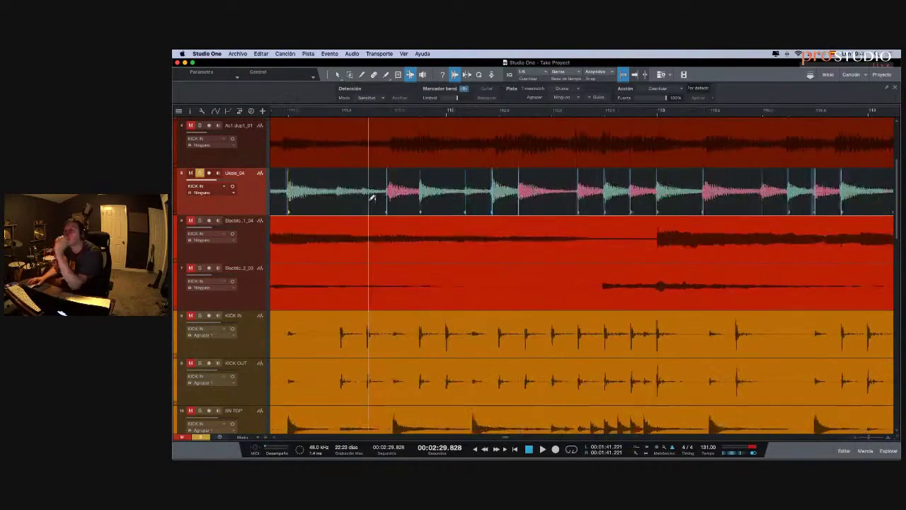
scroll(371, 197, left, 2)
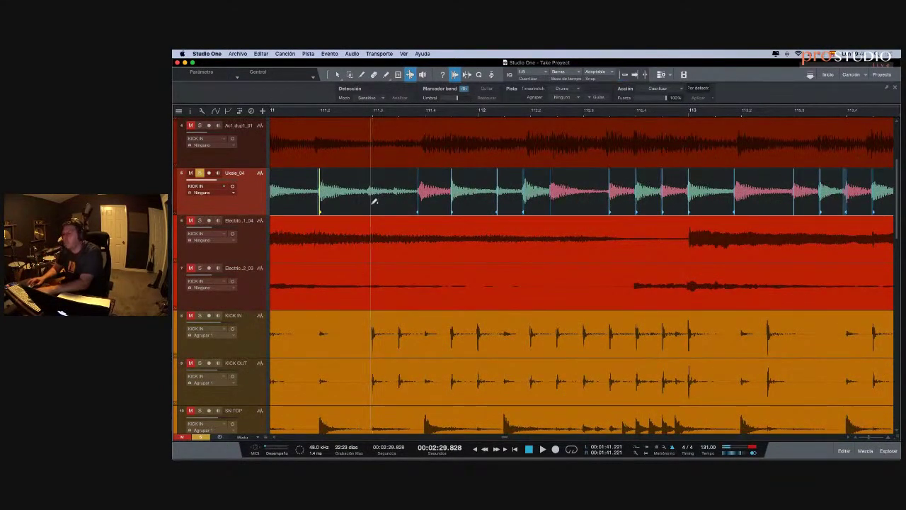
double_click(373, 191)
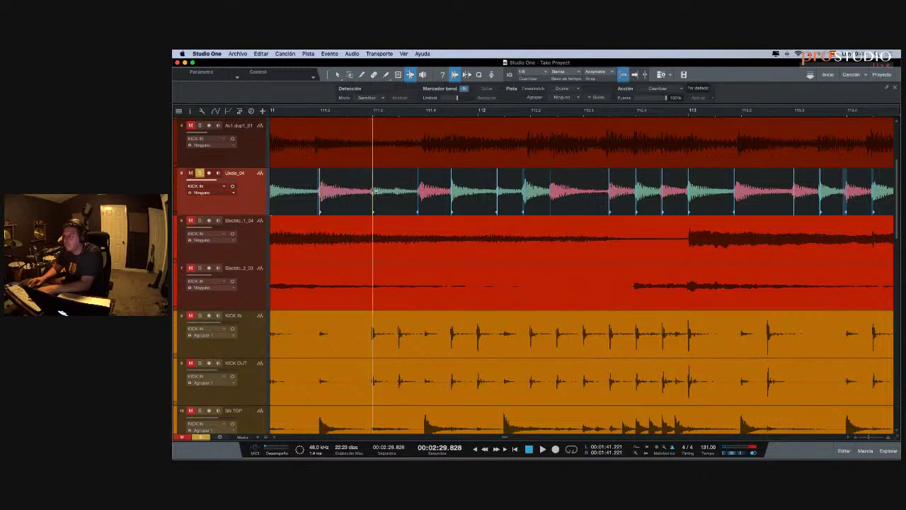
drag(376, 191, 426, 188)
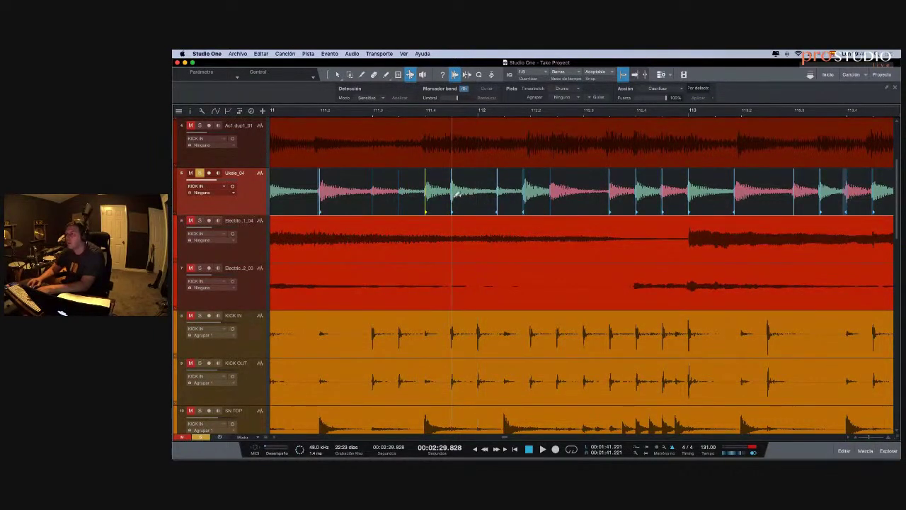
mouse_move(523, 192)
mouse_down()
mouse_move(529, 199)
mouse_move(504, 196)
mouse_move(623, 196)
mouse_up()
- Check the Ukele_04 markers through bars 113 and 114, and align the early marker before beat 115.3 with the kick
scroll(624, 198, right, 5)
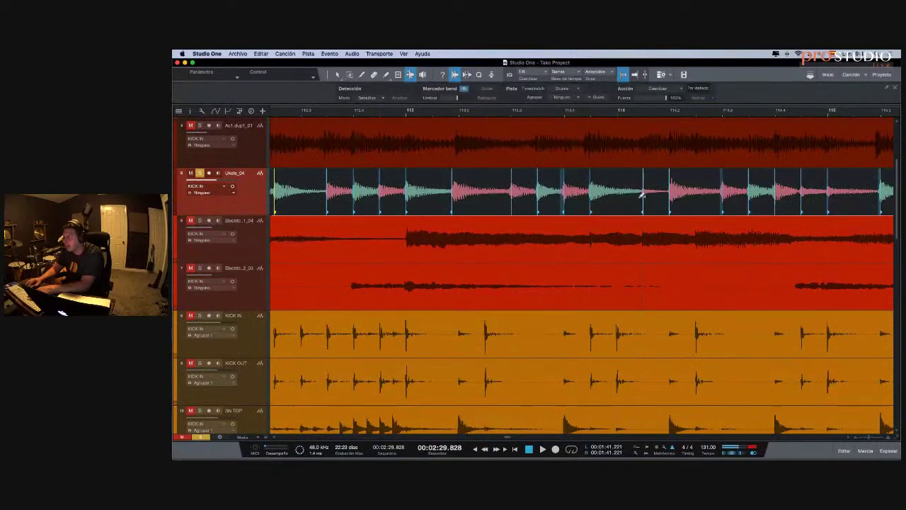
scroll(621, 197, right, 3)
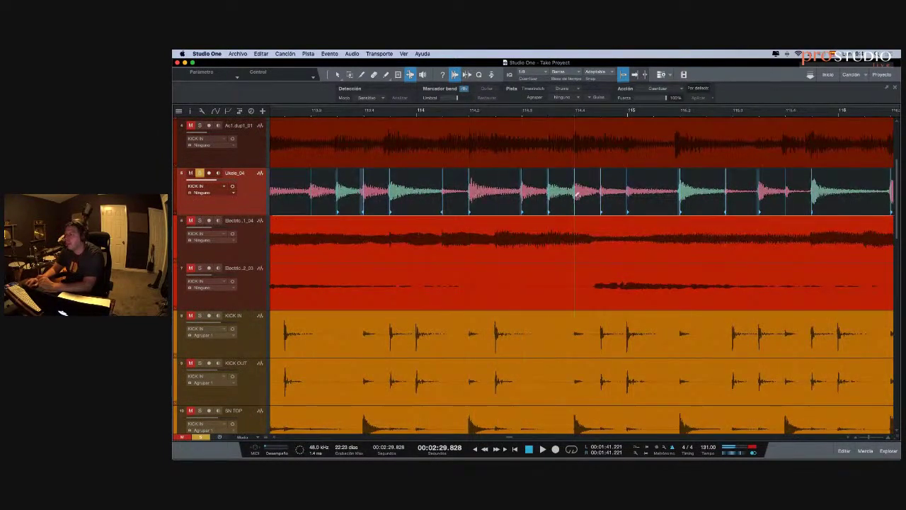
scroll(626, 196, right, 2)
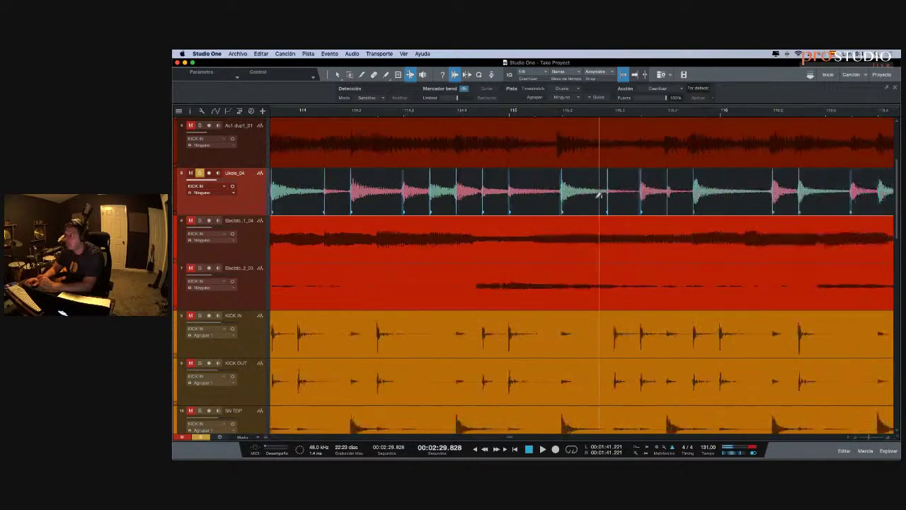
scroll(615, 194, right, 2)
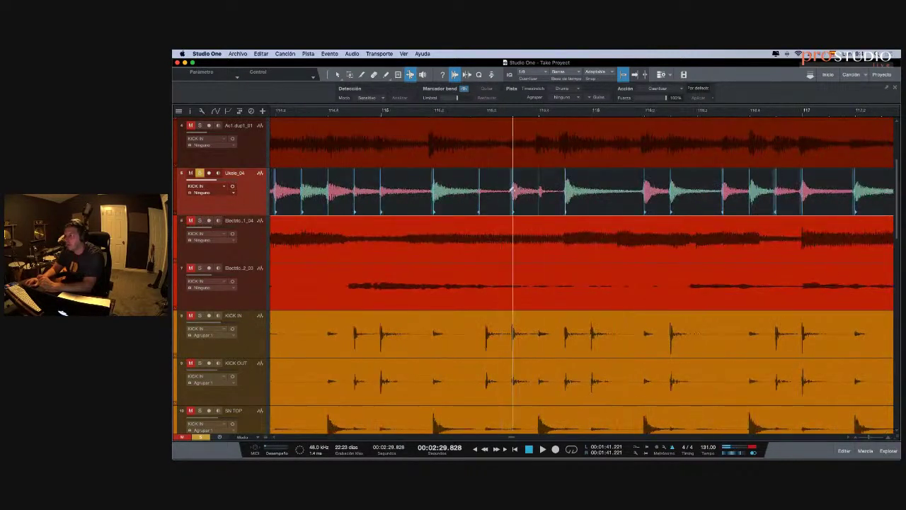
double_click(485, 189)
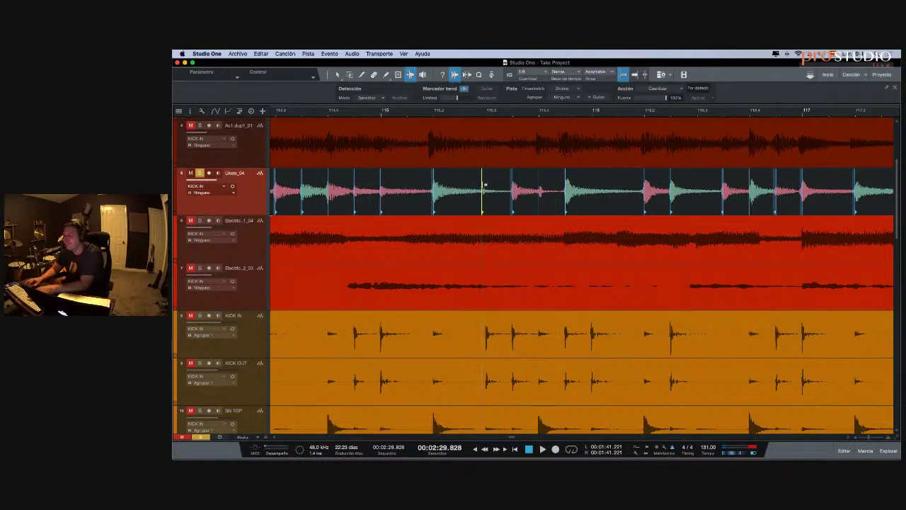
scroll(556, 191, right, 3)
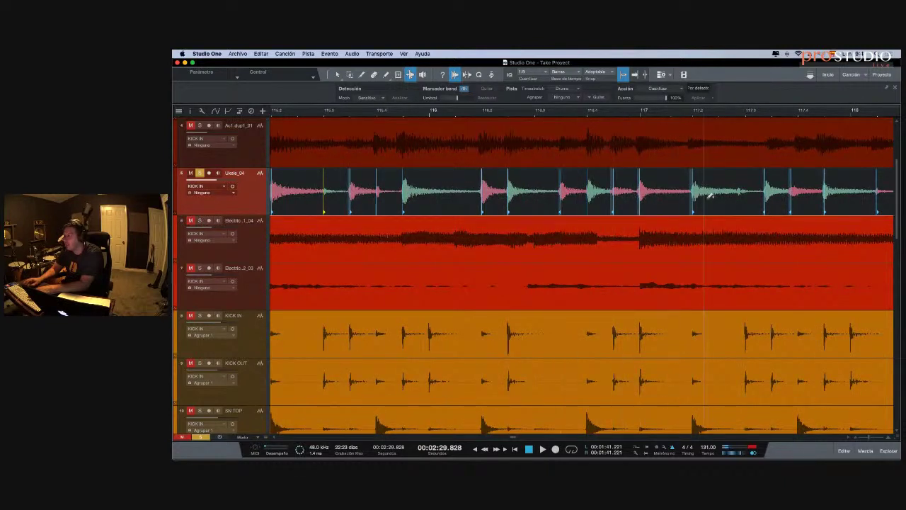
- Move the early Ukele_04 bend markers onto the off-beats after 117.3 and 120.2, matching the kick hits
scroll(709, 196, right, 5)
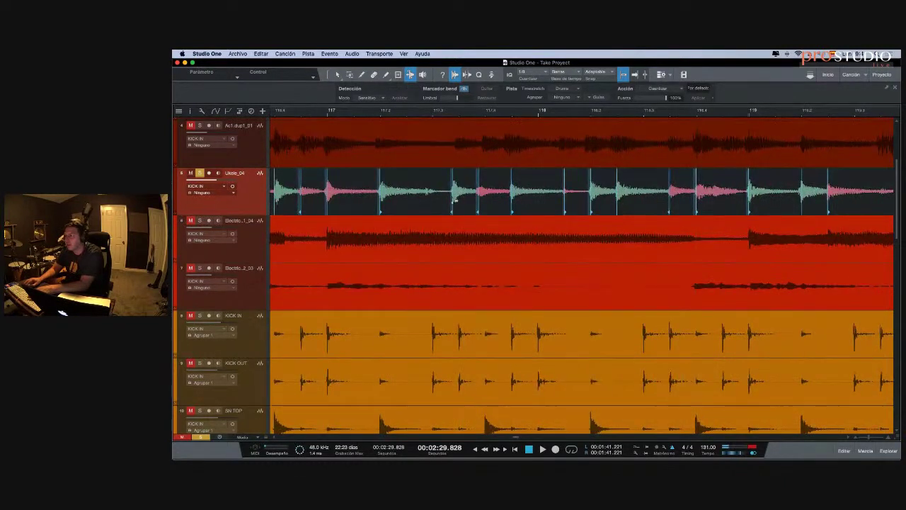
drag(450, 200, 459, 199)
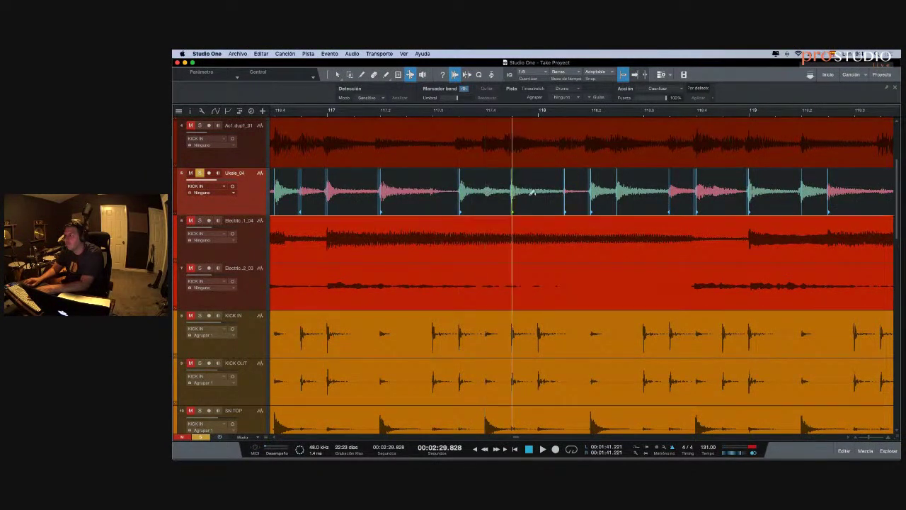
scroll(622, 196, right, 5)
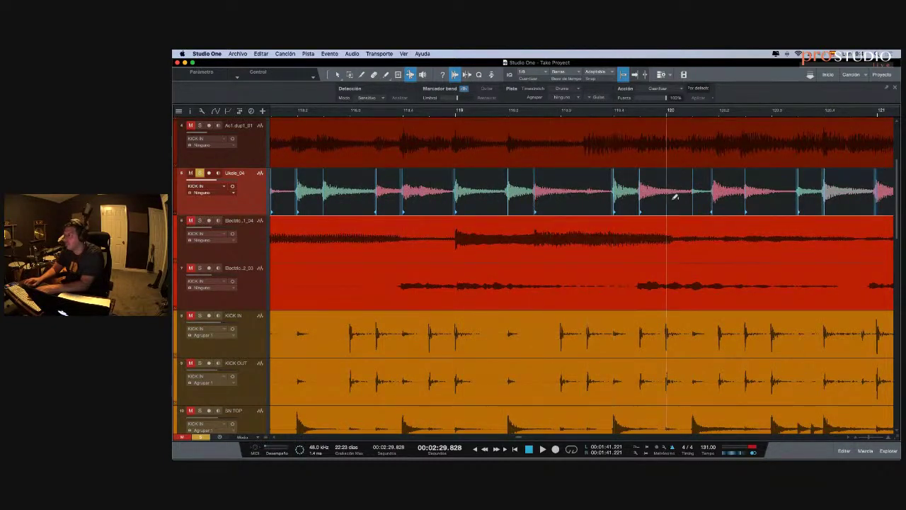
scroll(646, 197, right, 3)
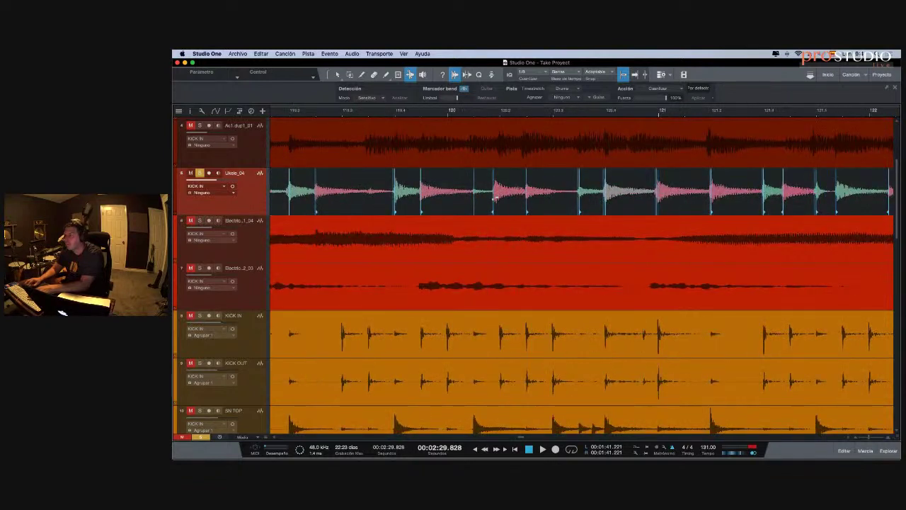
click(497, 197)
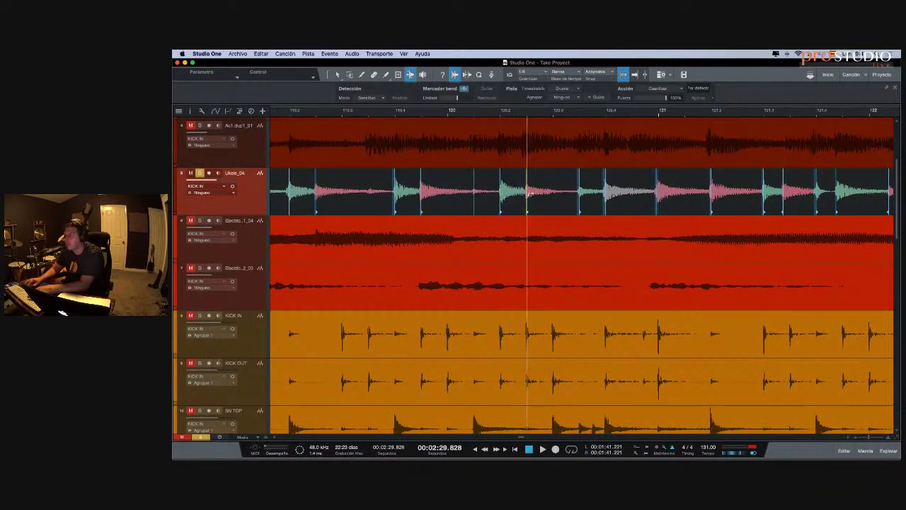
scroll(501, 198, right, 2)
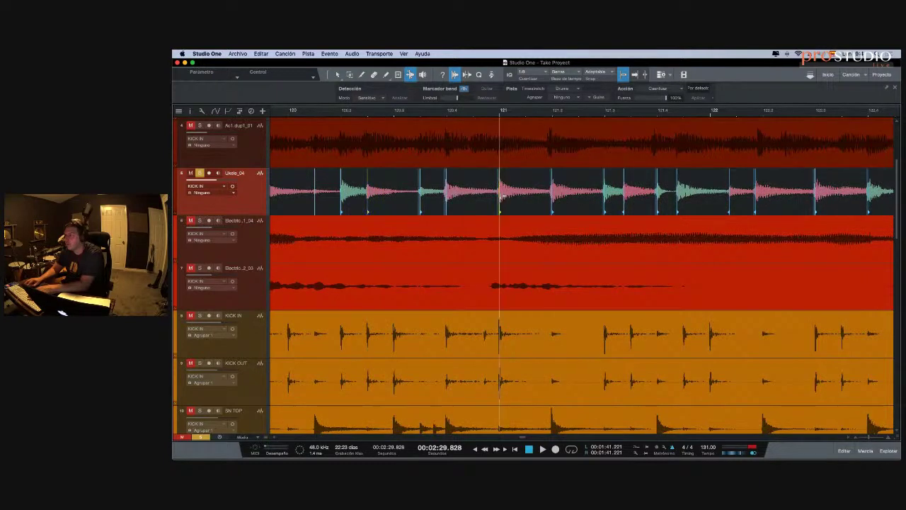
- Move the early Ukele_04 bend markers onto the off-beats after 121.3 and 121.4 and onto beat 122.2
scroll(537, 197, right, 1)
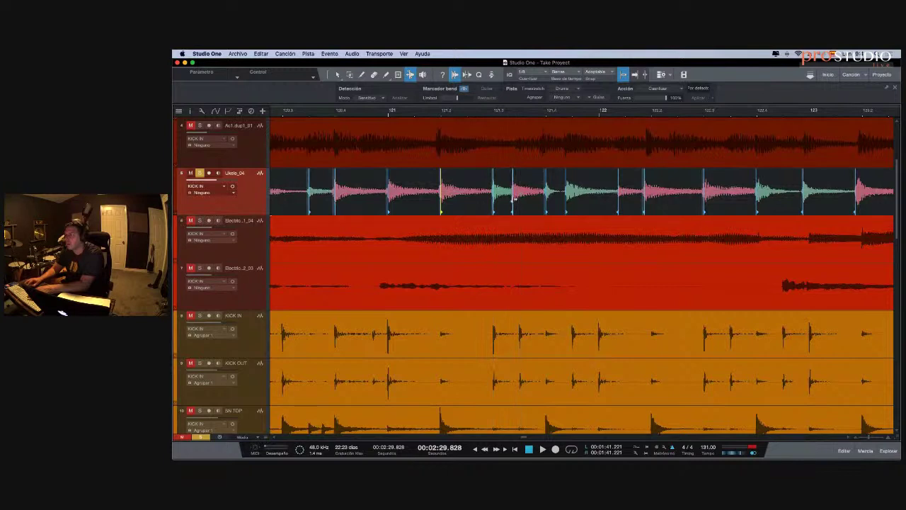
drag(512, 194, 520, 194)
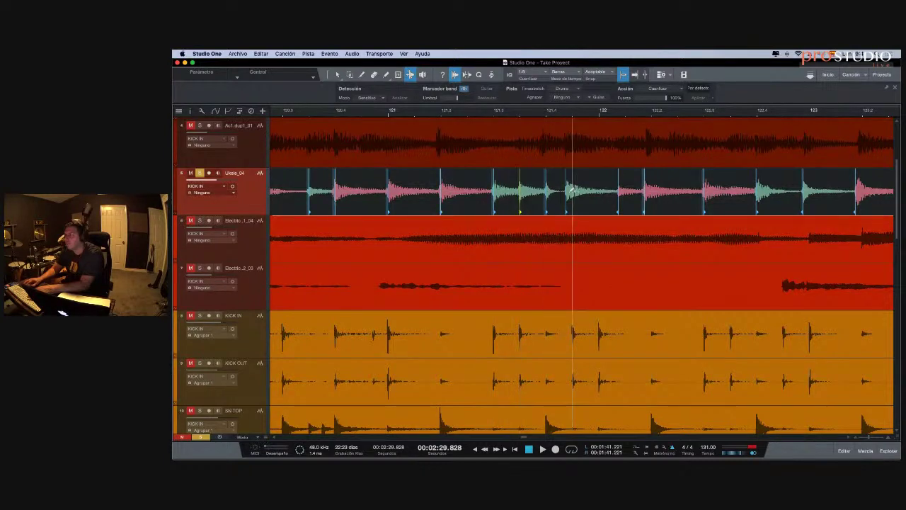
click(572, 190)
scroll(573, 194, right, 1)
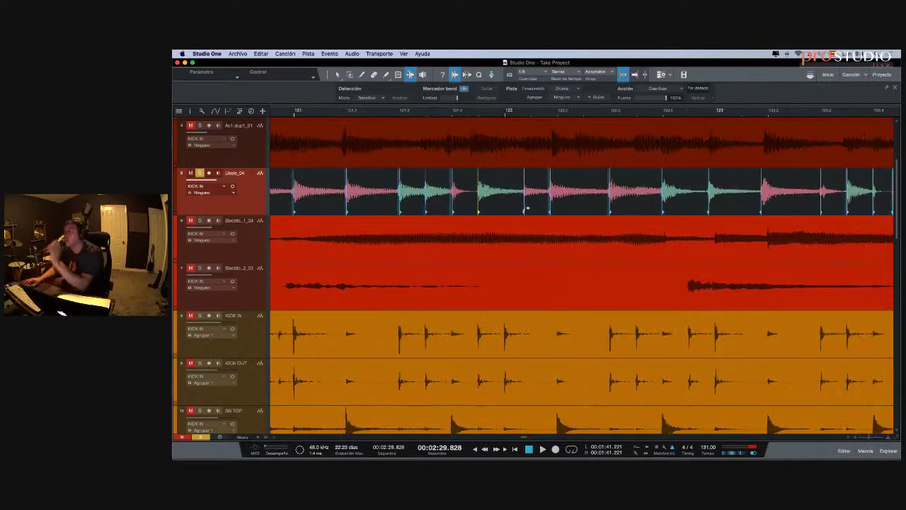
drag(551, 201, 558, 199)
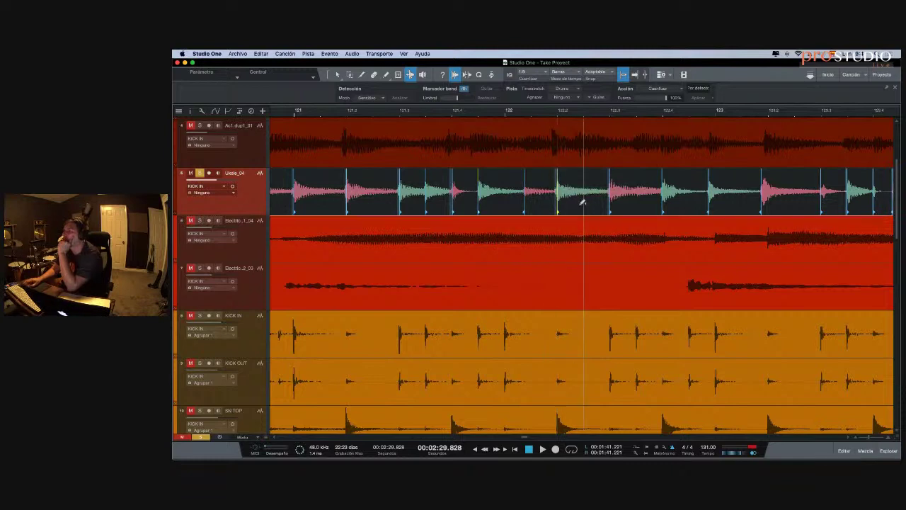
- Move the early Ukele_04 bend markers onto bar 123, beat 123.2, and the off-beats just before and after bar 124
scroll(580, 201, right, 1)
scroll(570, 200, right, 3)
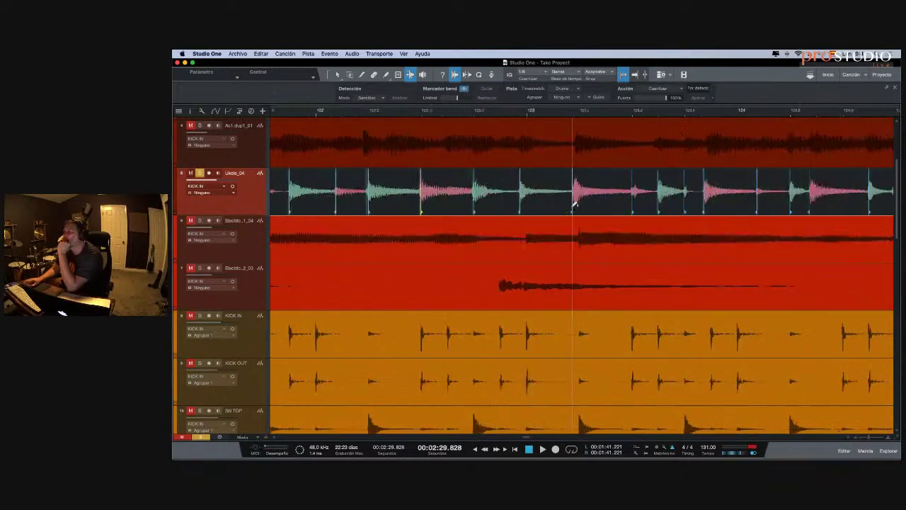
drag(494, 200, 552, 201)
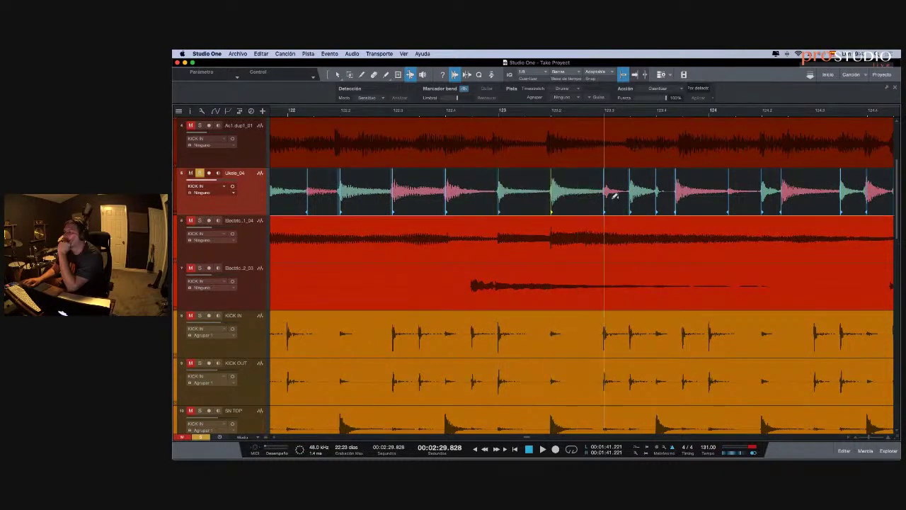
scroll(656, 200, right, 2)
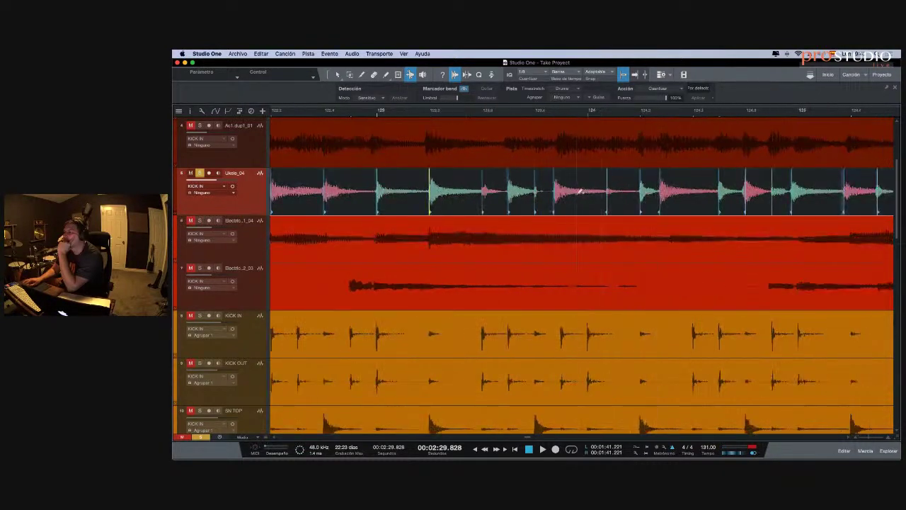
drag(554, 199, 619, 191)
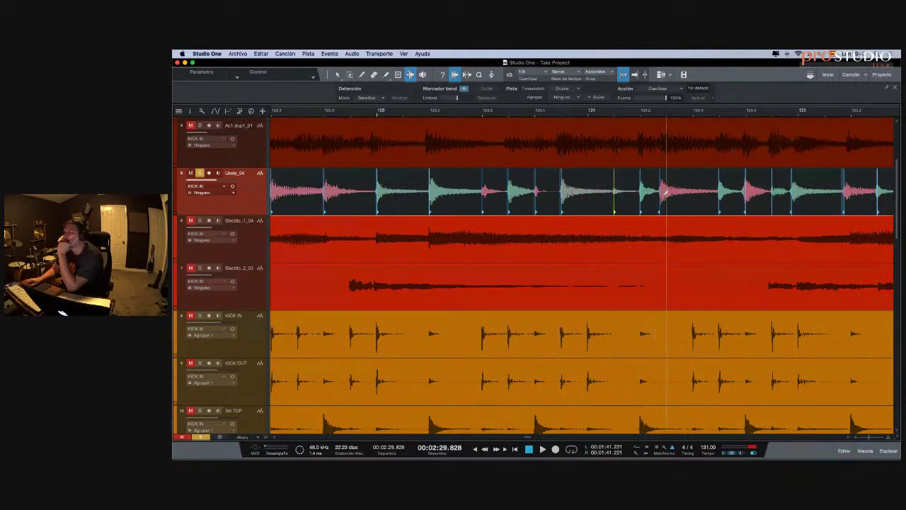
- Align the Ukele_04 marker on the off-beat after 124.2, and replace the marker at beat 124.4 with snap temporarily off
scroll(672, 202, right, 5)
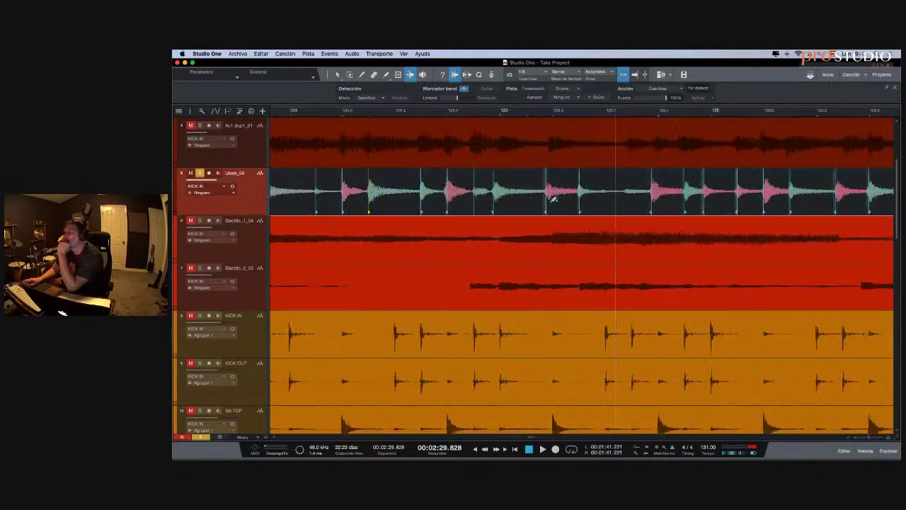
mouse_move(423, 202)
mouse_down()
mouse_move(447, 200)
mouse_move(456, 183)
mouse_up()
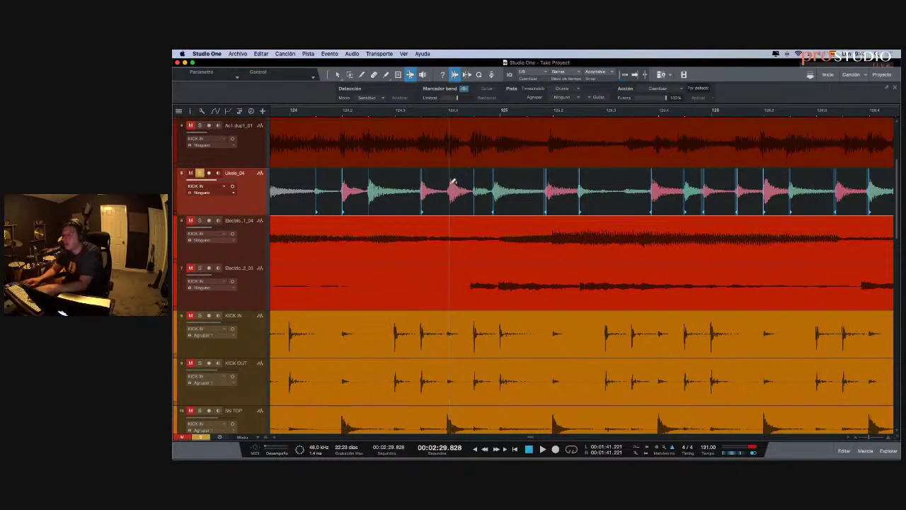
key(n)
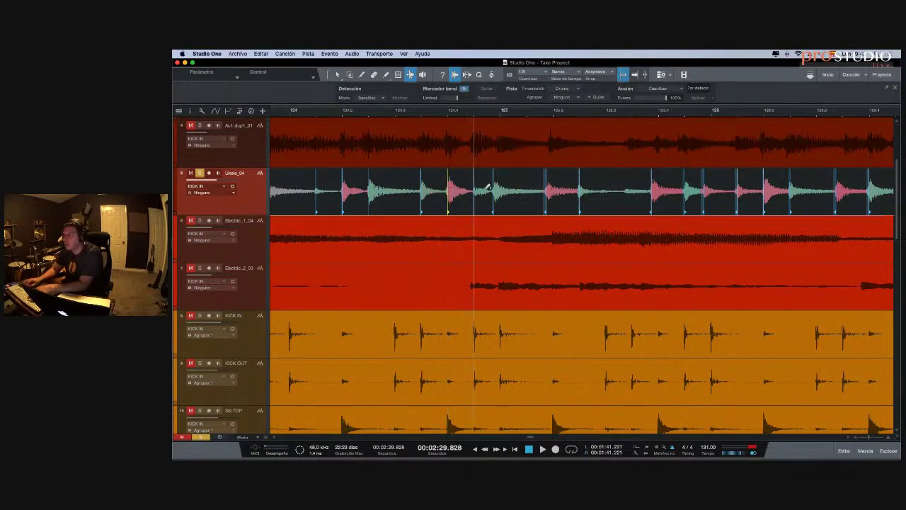
- Move the early Ukele_04 bend markers onto bar 125, beats 125.2 and 125.4, and bar 126
scroll(542, 202, right, 3)
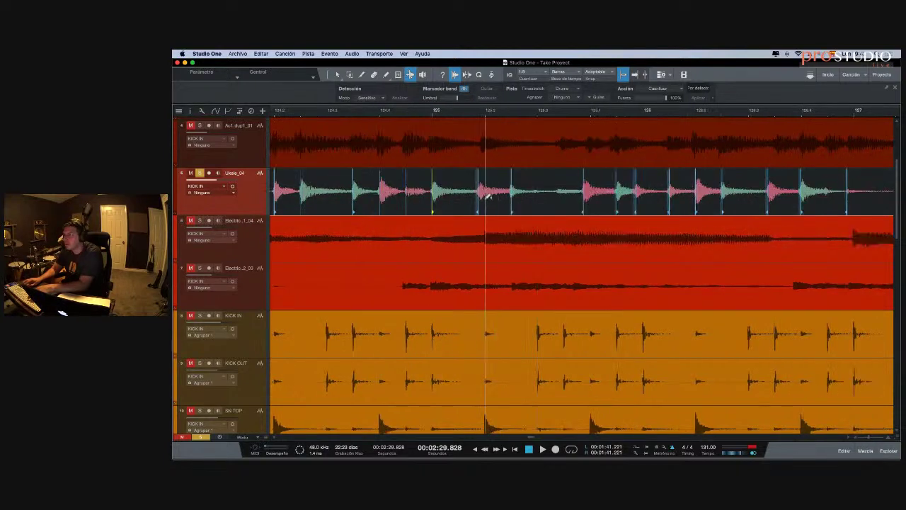
drag(484, 194, 511, 189)
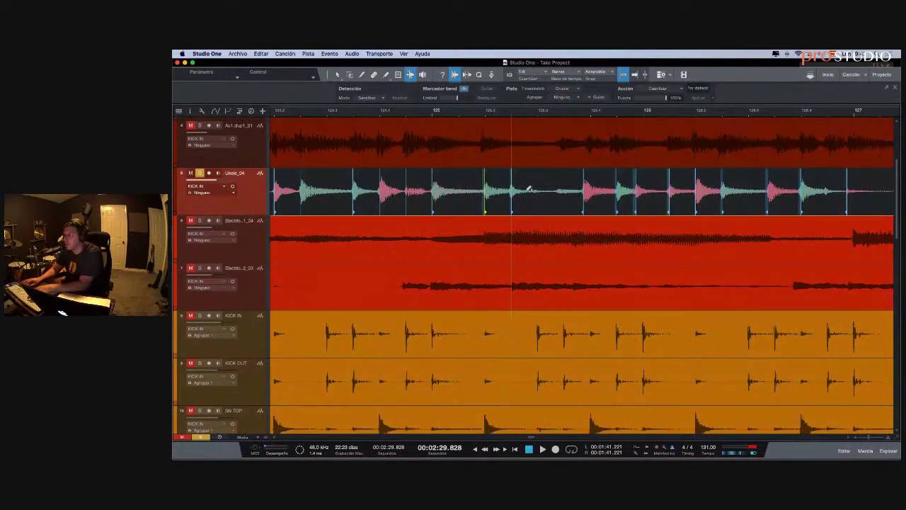
click(591, 194)
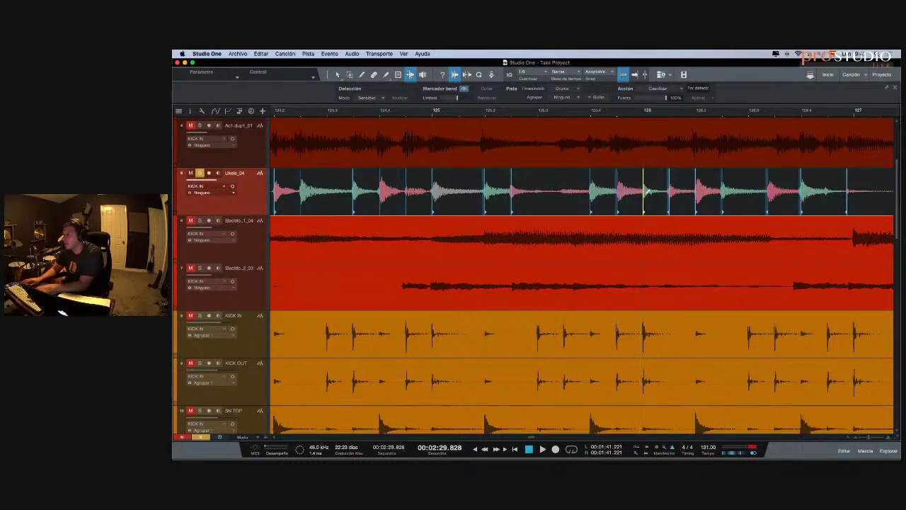
- Move the early Ukele_04 bend markers onto the off-beat after 126.3, bar 127, and beat 127.2
scroll(625, 208, right, 5)
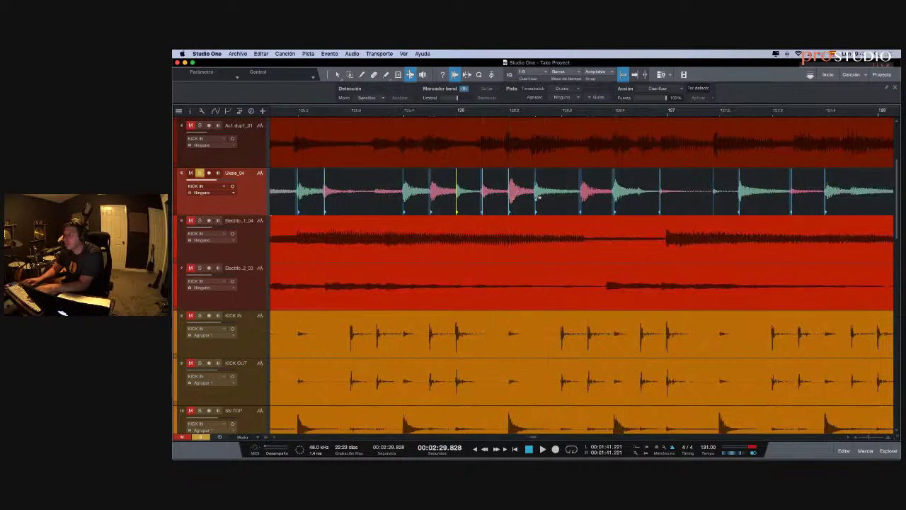
drag(580, 193, 587, 194)
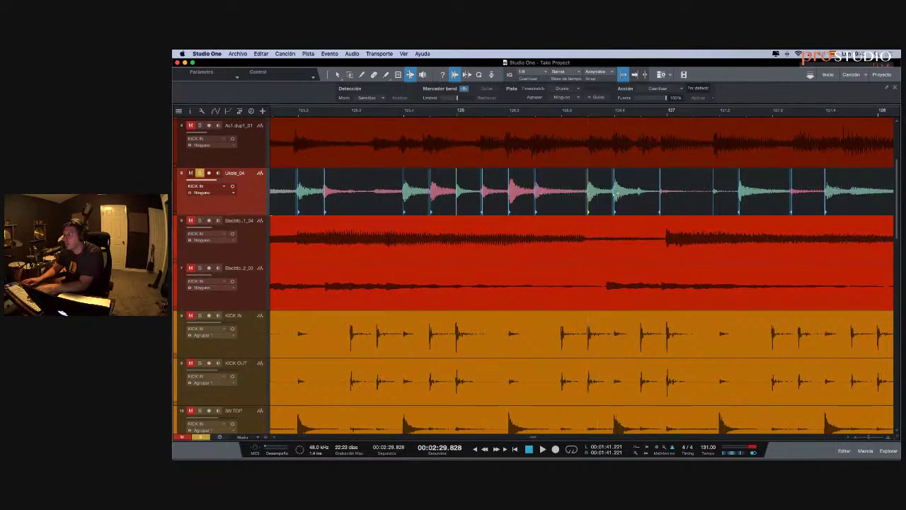
scroll(617, 191, right, 5)
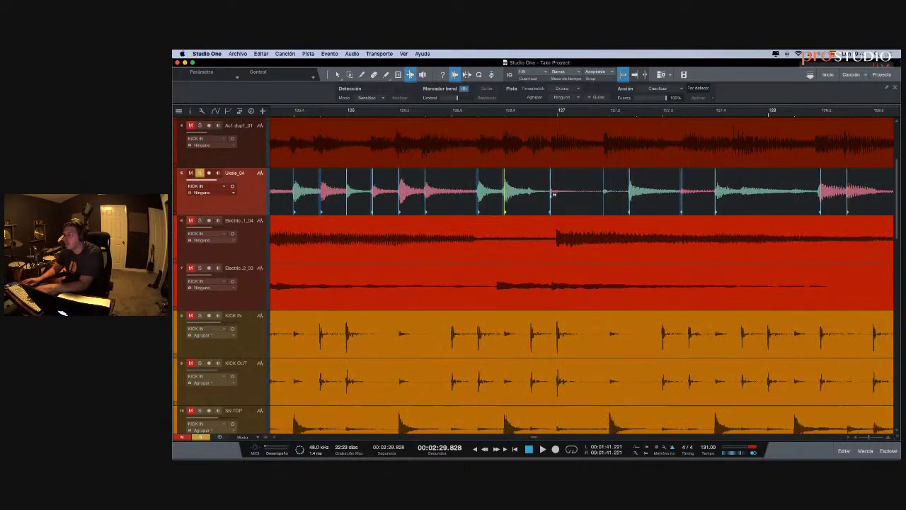
click(606, 192)
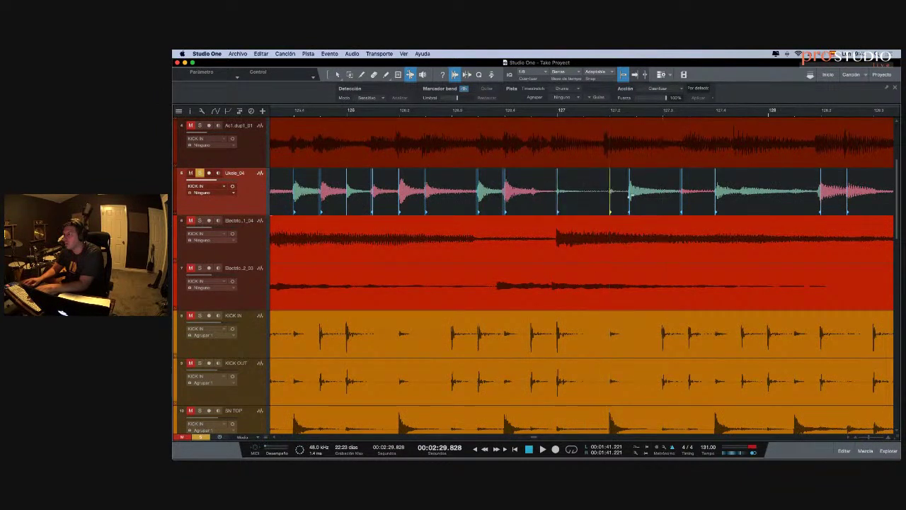
- Move the early Ukele_04 bend markers onto the off-beats after 127.2 and 127.3, and the final one onto bar 129
drag(629, 192, 688, 185)
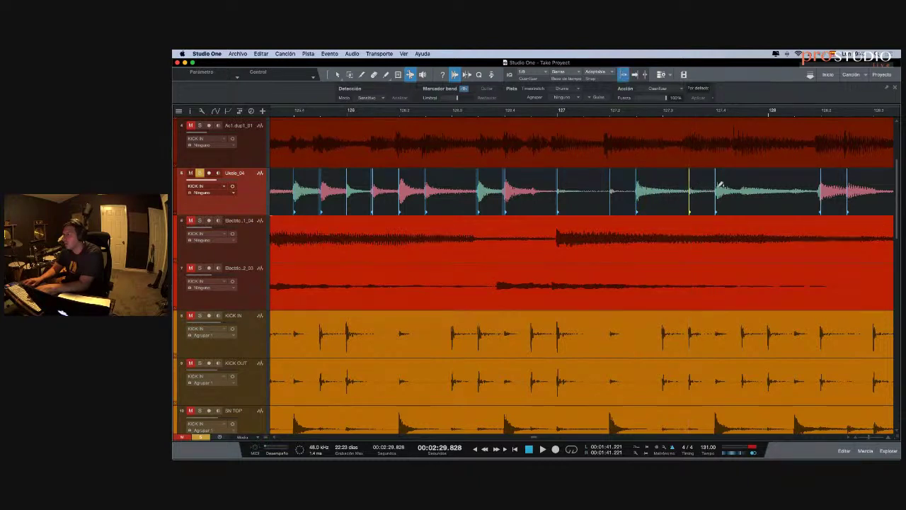
click(716, 187)
scroll(722, 213, right, 1)
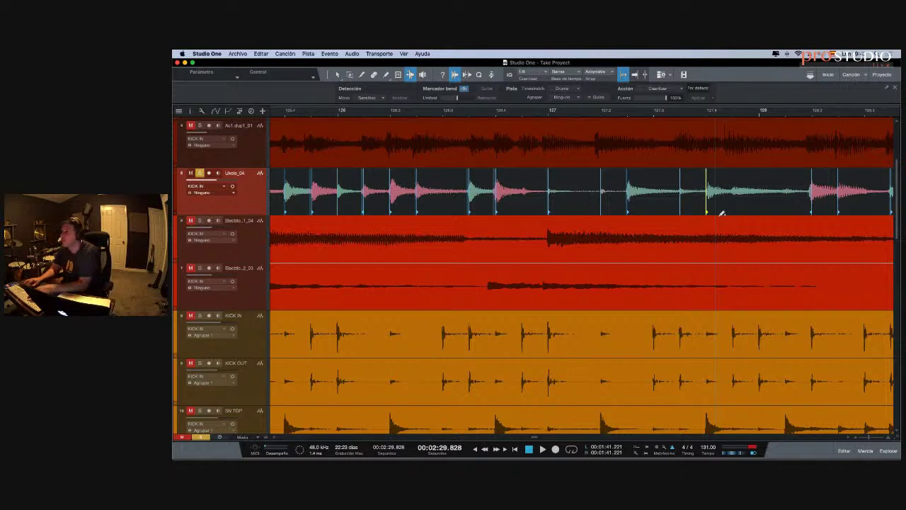
scroll(721, 213, right, 5)
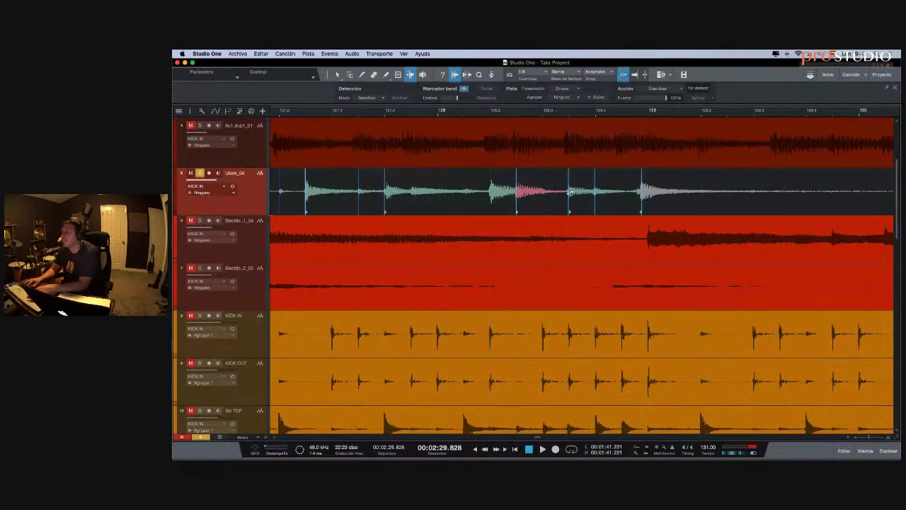
click(642, 189)
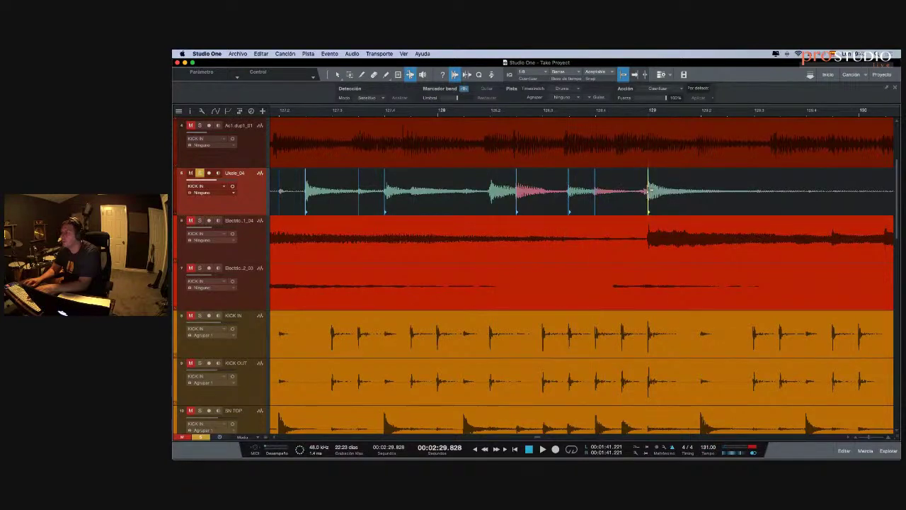
- Play back the edited Ukele_04 section on its own from just before bar 83 to check its timing
key(w)
key(w)
key(w)
key(w)
key(w)
key(w)
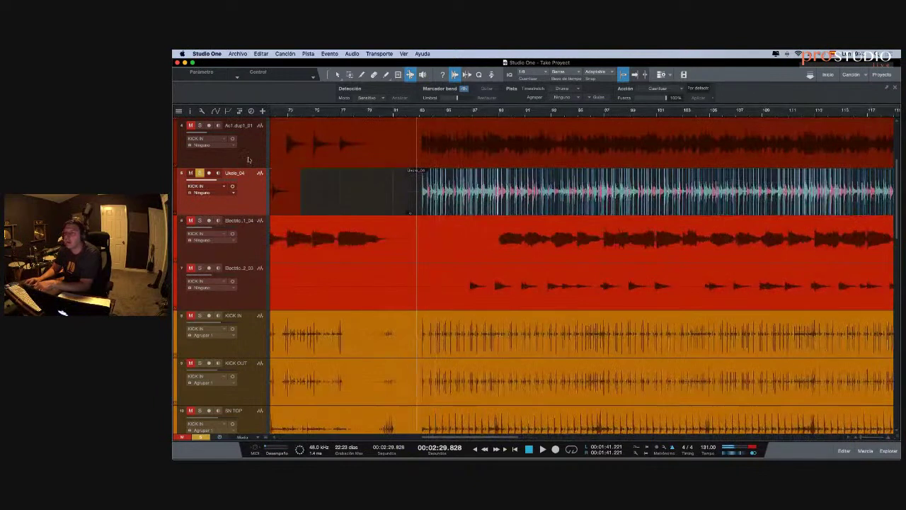
key(space)
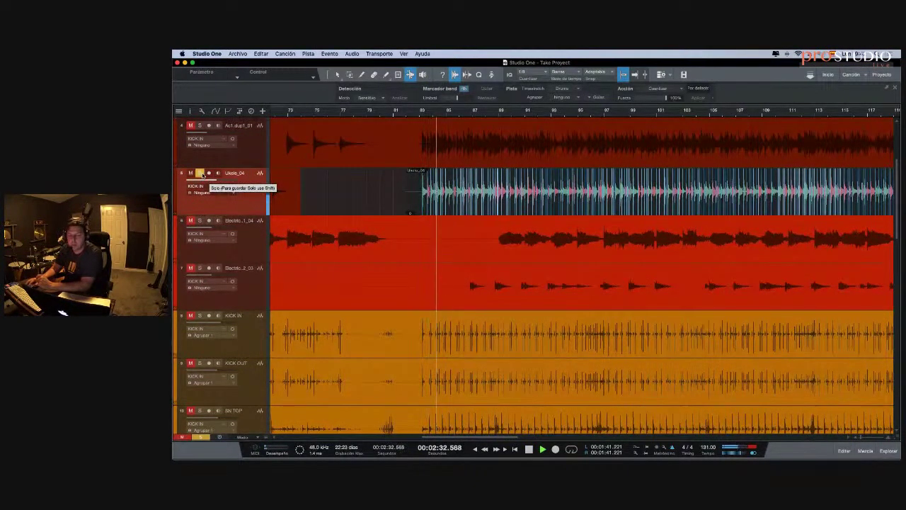
scroll(498, 198, right, 3)
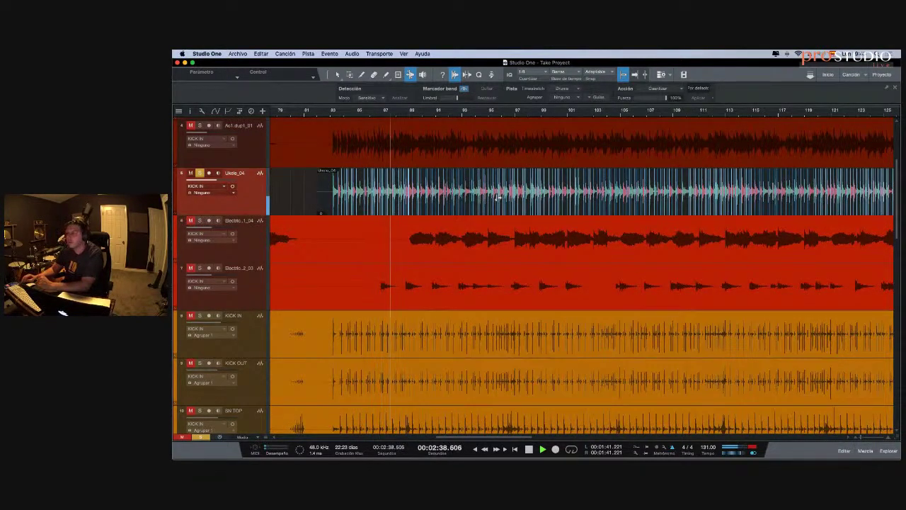
scroll(498, 197, right, 3)
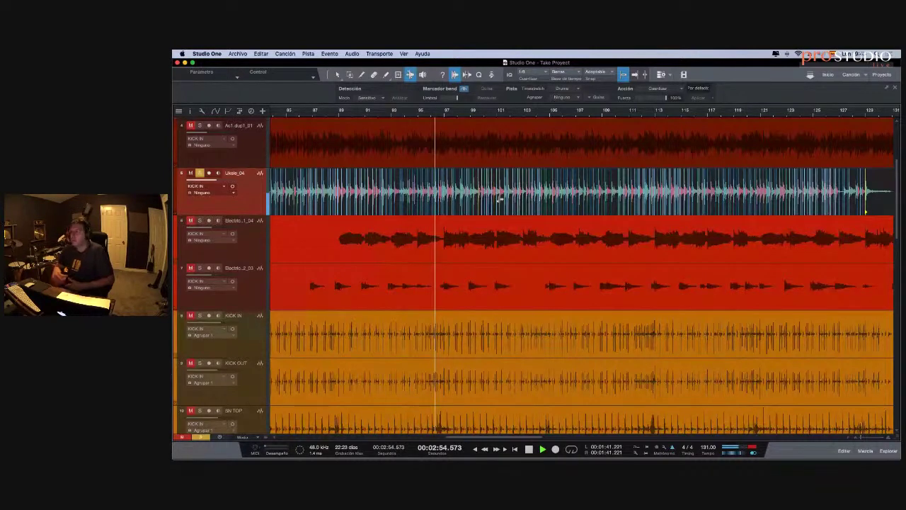
- Unsolo Ukele_04, unmute it with the Electric and drum tracks, and play the section from just before bar 83 together
key(l)
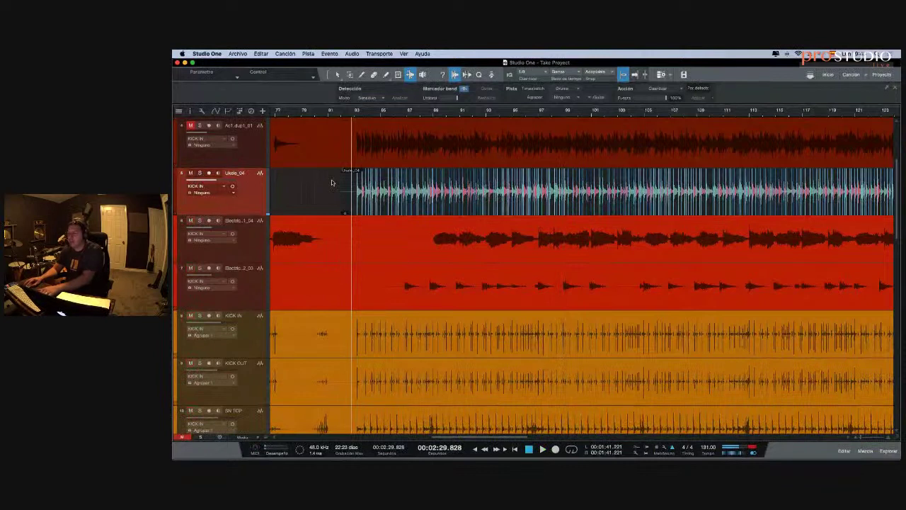
key(space)
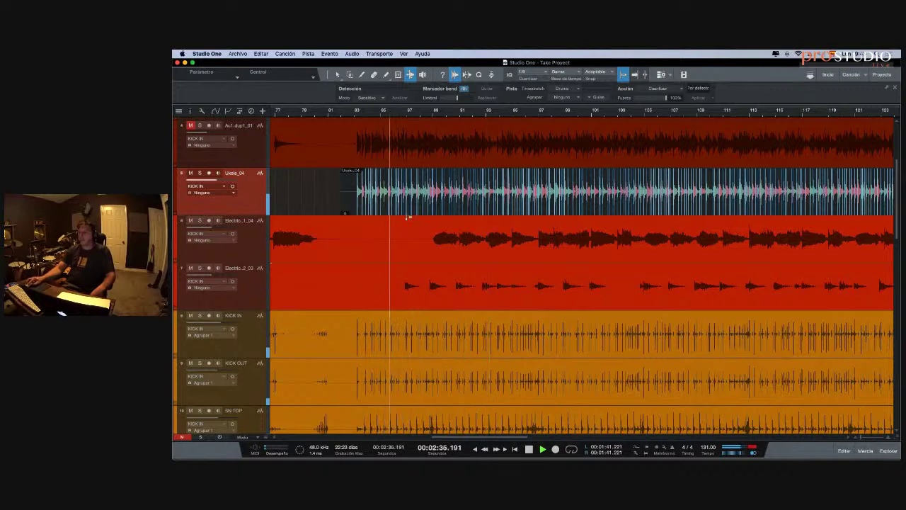
scroll(221, 178, down, 1)
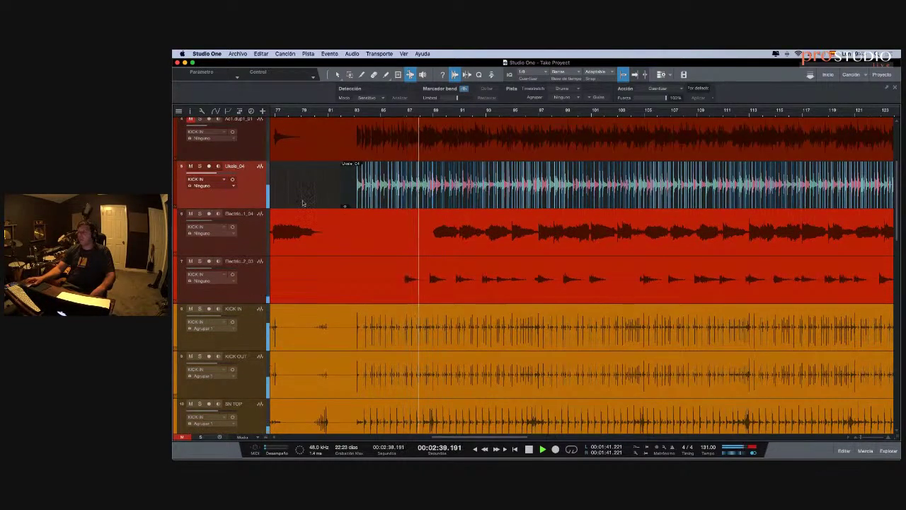
- Follow the mix playback through the edited Ukele_04 section past bar 129 to check its timing, and stop playback
scroll(409, 198, right, 3)
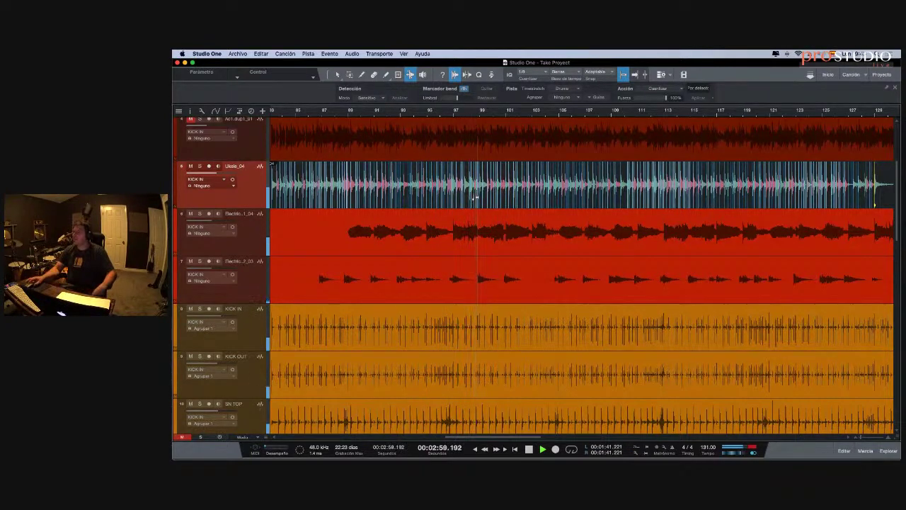
scroll(475, 199, right, 5)
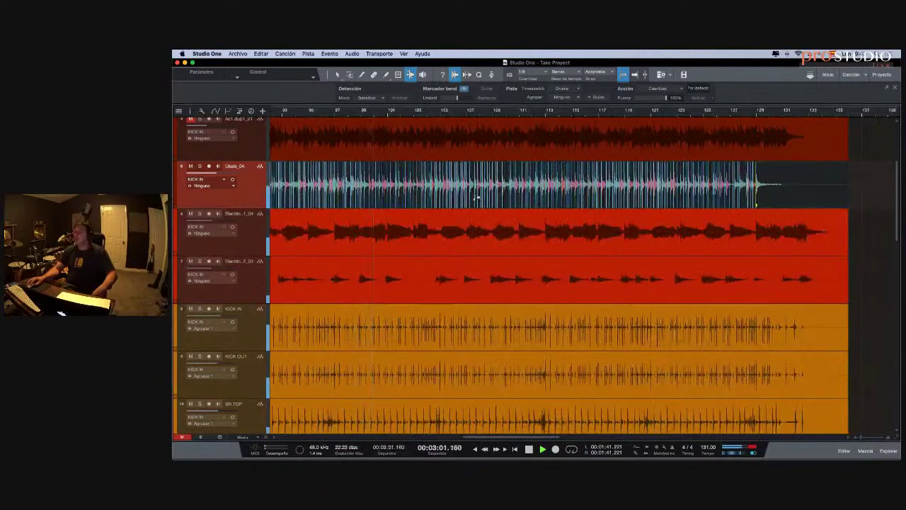
scroll(476, 199, left, 10)
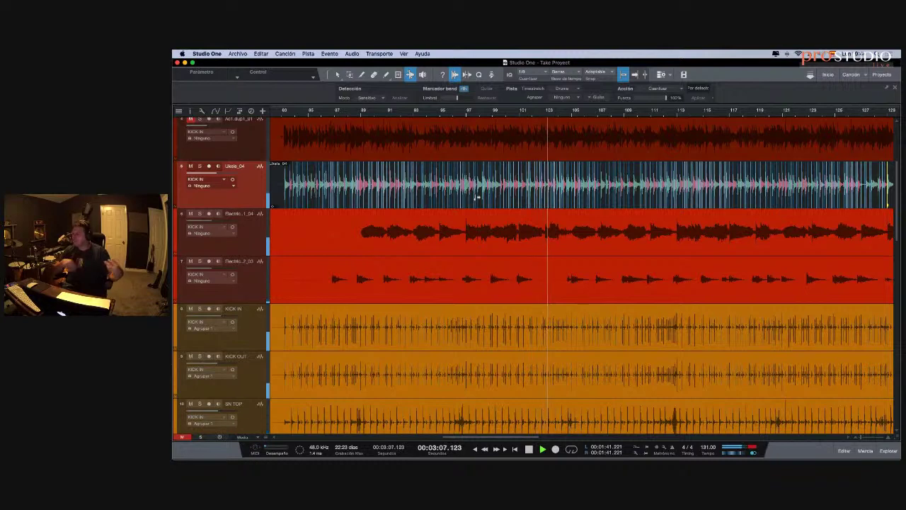
scroll(542, 203, right, 5)
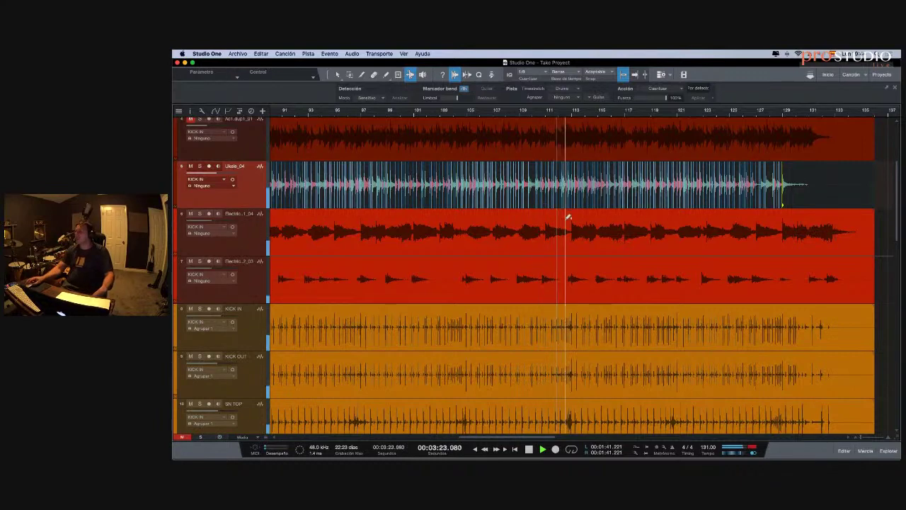
scroll(569, 216, left, 5)
scroll(569, 222, right, 10)
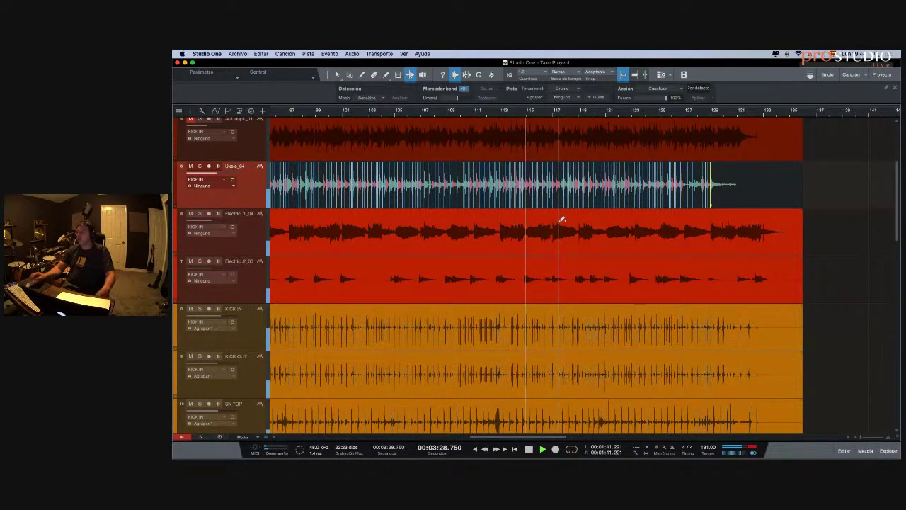
scroll(561, 219, right, 7)
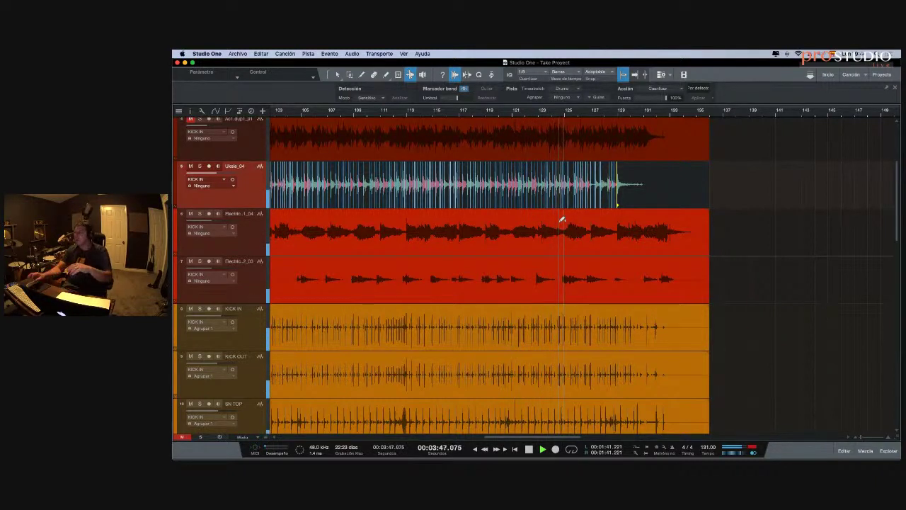
scroll(561, 220, left, 2)
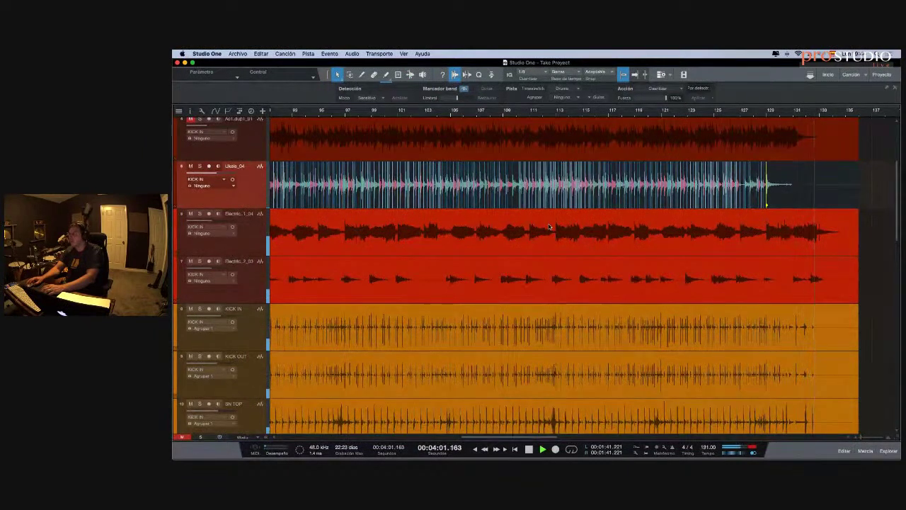
key(w)
key(space)
- Select the edited final Ukele_04 clip and bounce it to a new audio clip
key(w)
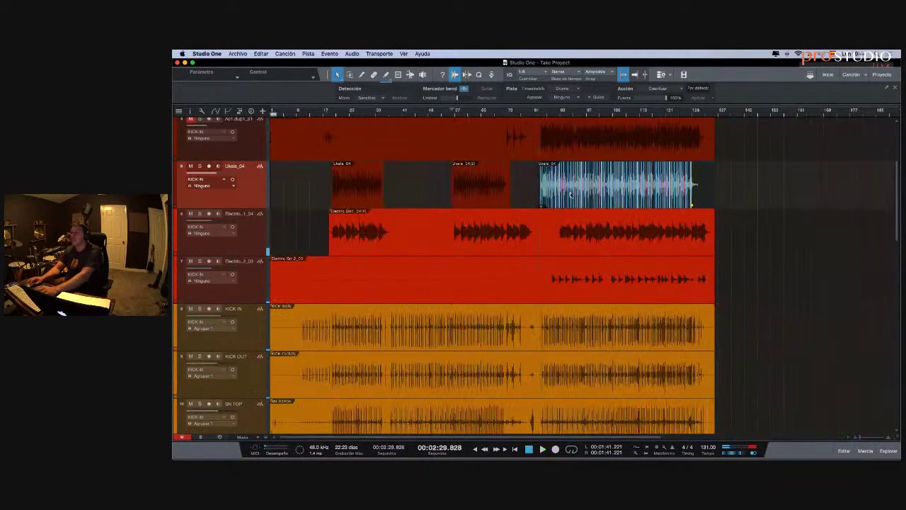
click(570, 195)
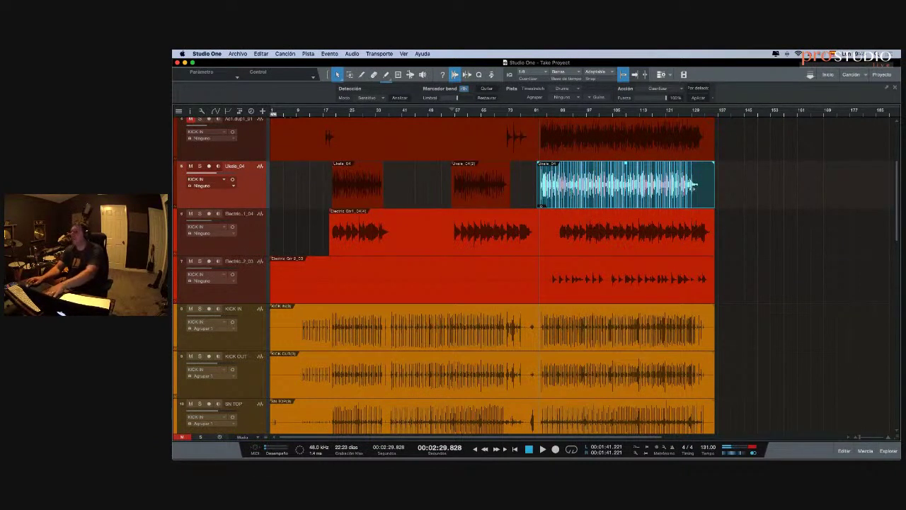
key(super+b)
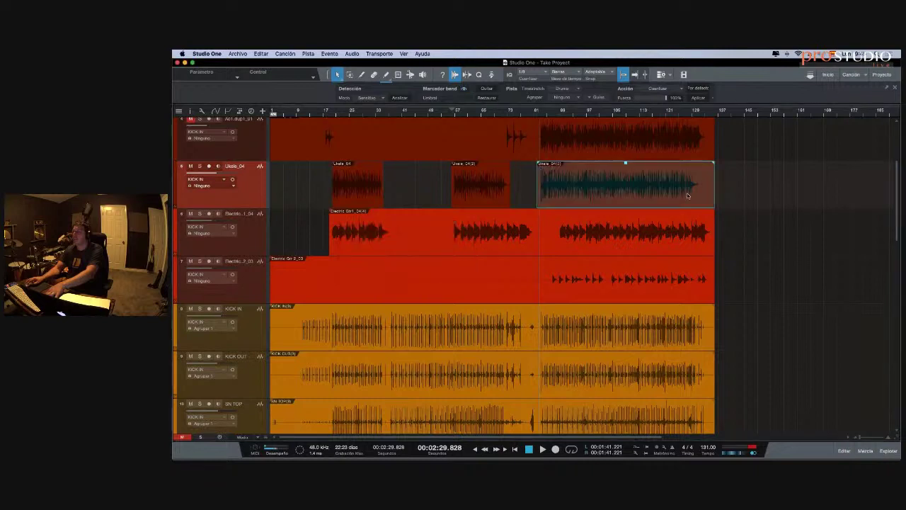
- Return to the song start, arm Ukele_04, and record a very short clip there
click(515, 449)
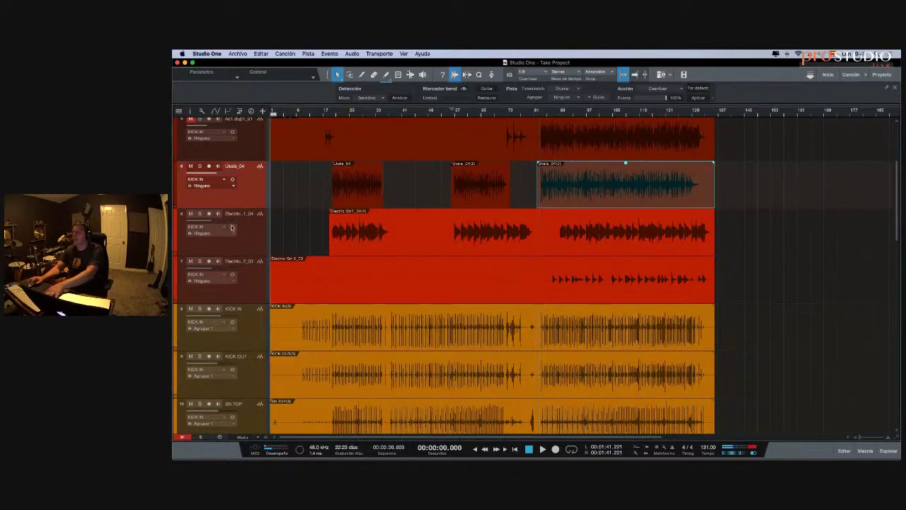
click(210, 167)
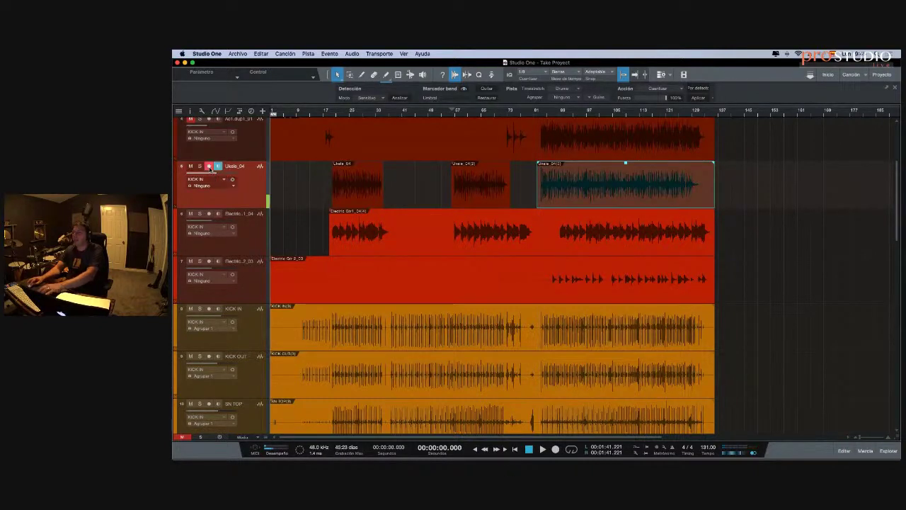
key(KP_Multiply)
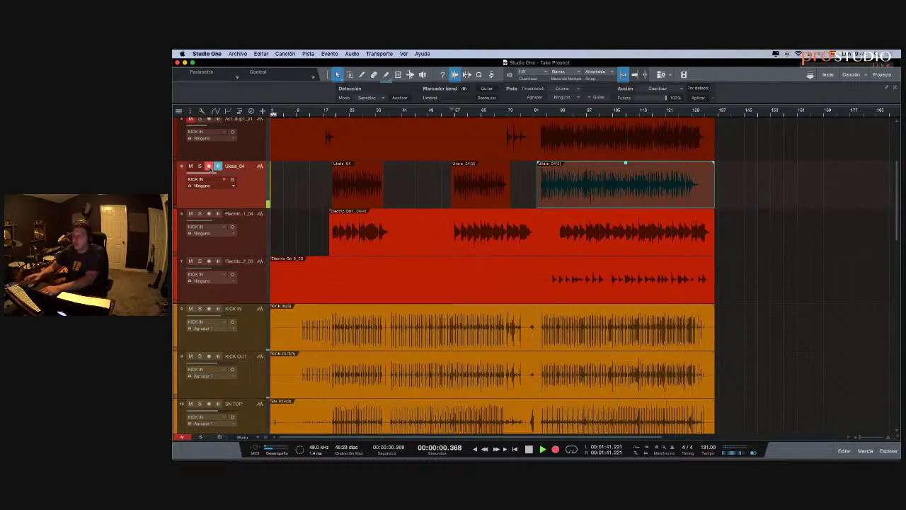
key(space)
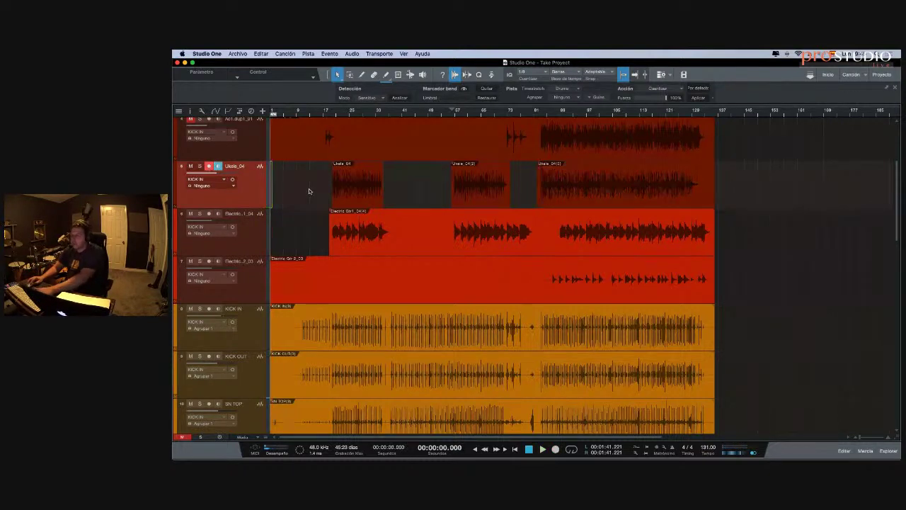
- Lower the gain of the short clip at the start of Ukele_04 to -40.0 dB and disarm the track
key(e)
key(e)
key(e)
key(e)
key(e)
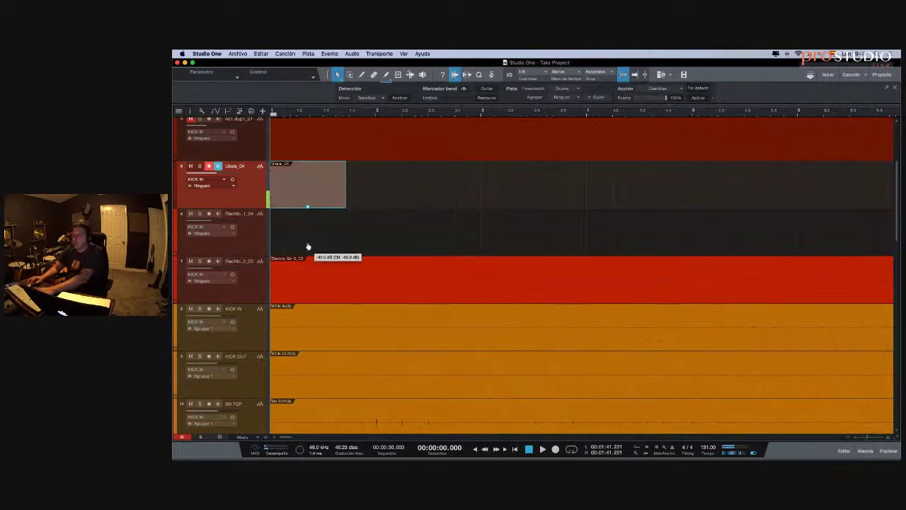
key(w)
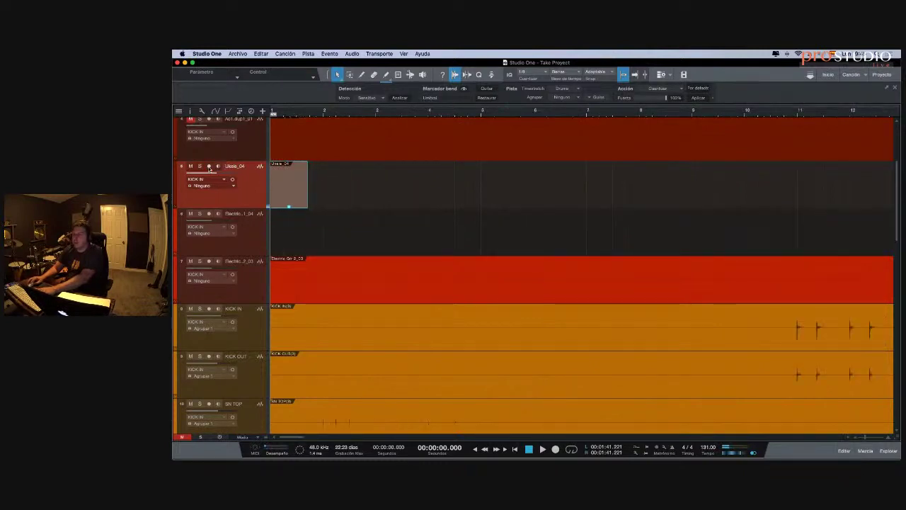
- Select all Ukele_04 clips and bounce them into one continuous clip from the song start
key(w)
key(w)
scroll(321, 222, up, 3)
scroll(321, 222, down, 1)
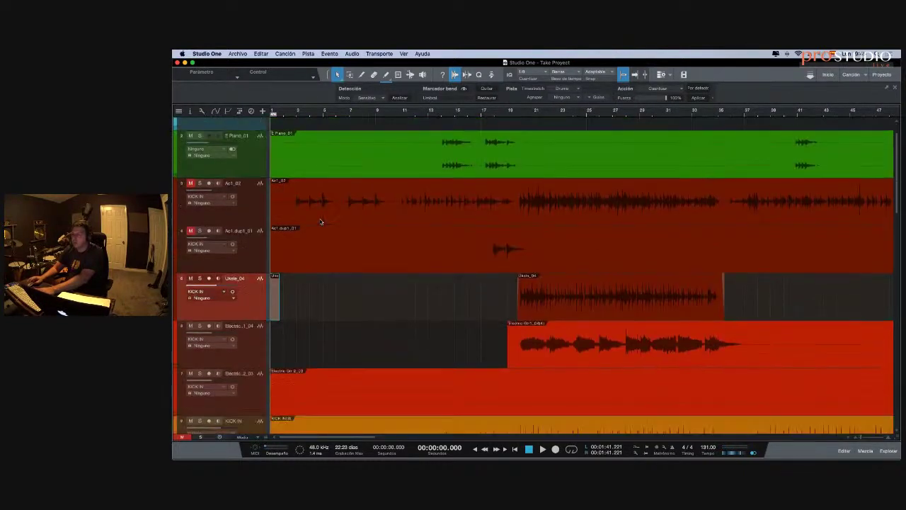
scroll(321, 222, down, 2)
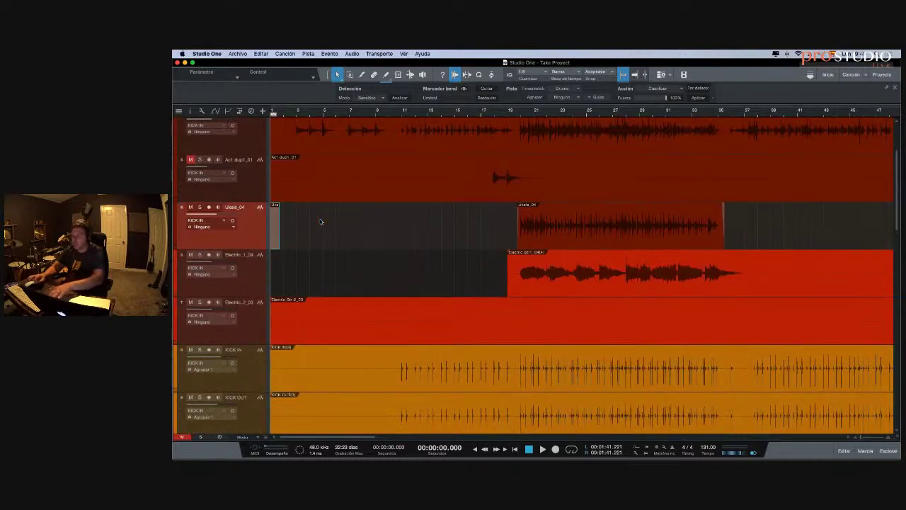
scroll(321, 221, down, 2)
key(w)
key(w)
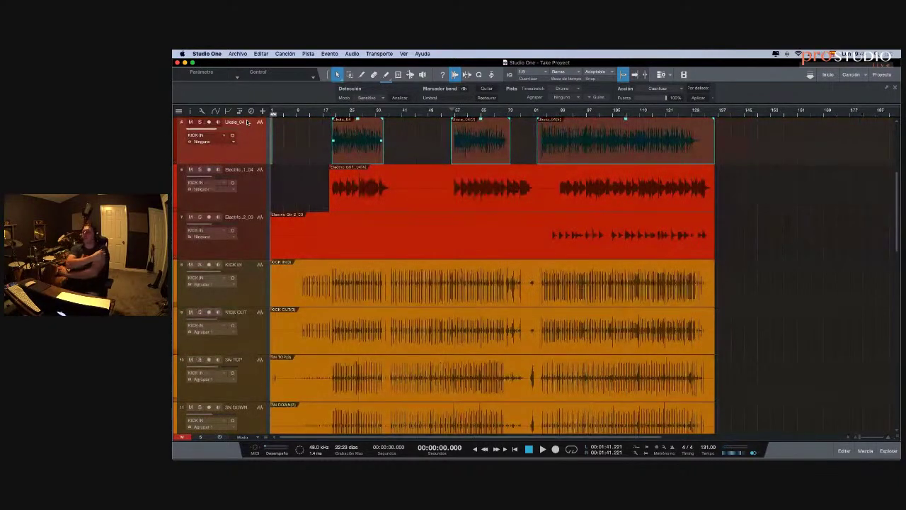
key(ctrl+b)
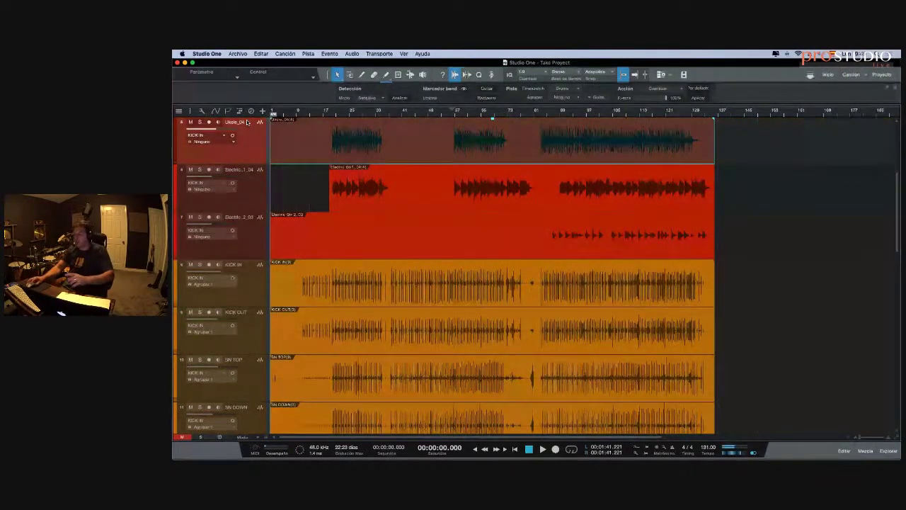
- Move a silent slice cut from Electric_1_04 around bars 40 to 45 to the song start at minimum gain, and bounce all its clips into one
scroll(282, 166, up, 2)
key(3)
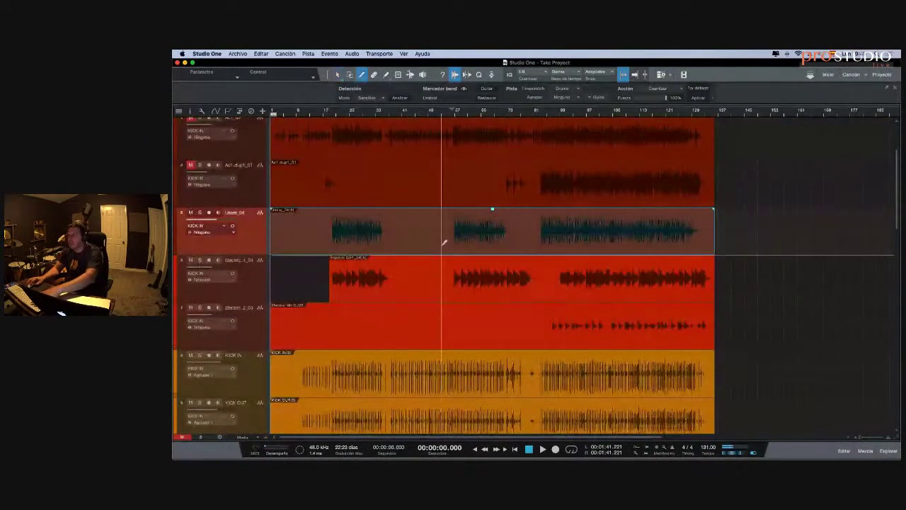
click(405, 265)
key(1)
drag(410, 278, 278, 262)
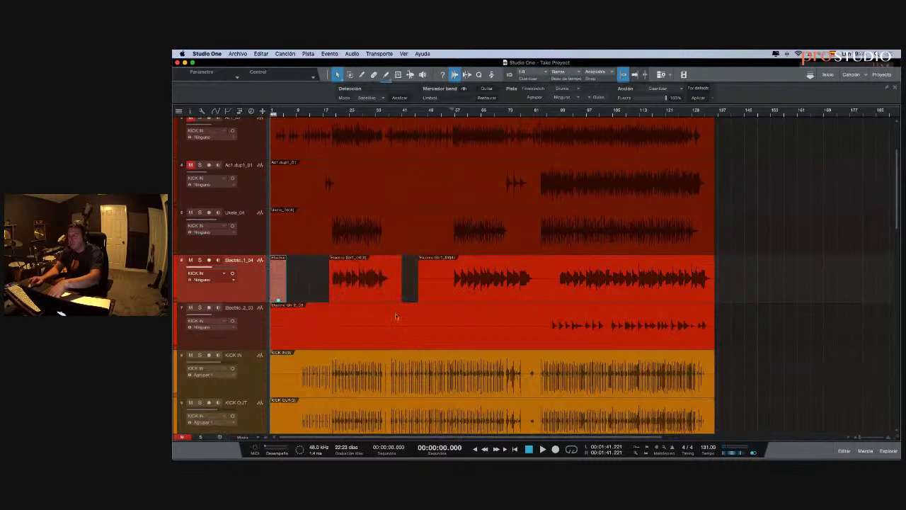
drag(768, 292, 241, 273)
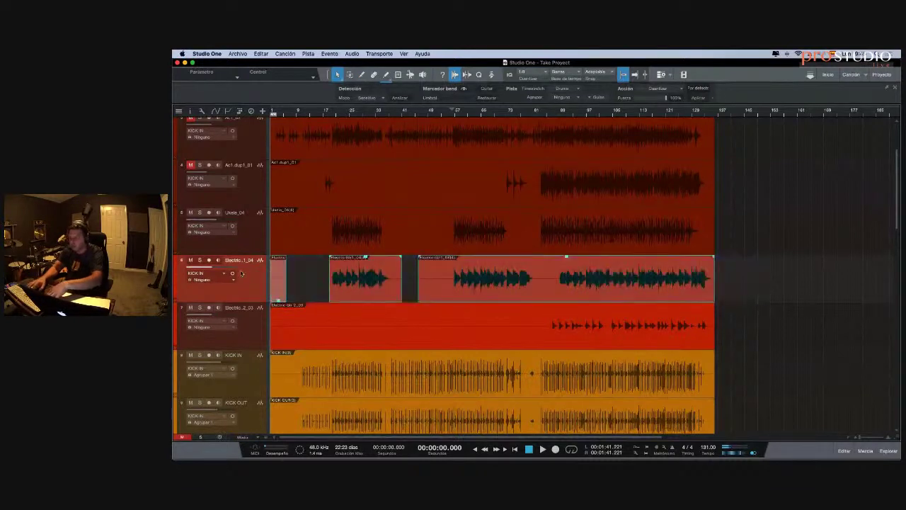
key(g)
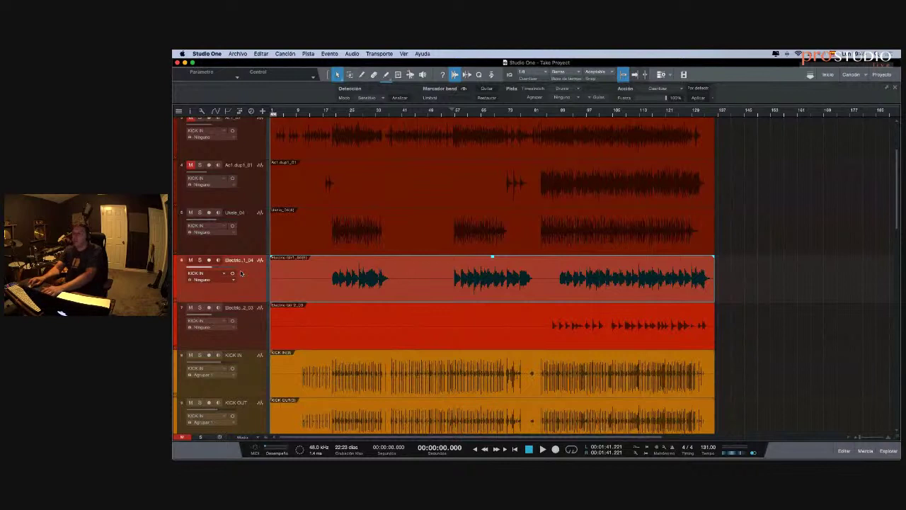
- Play the mix with the bounced clips from the song start, and jump to the section just before bar 57
key(space)
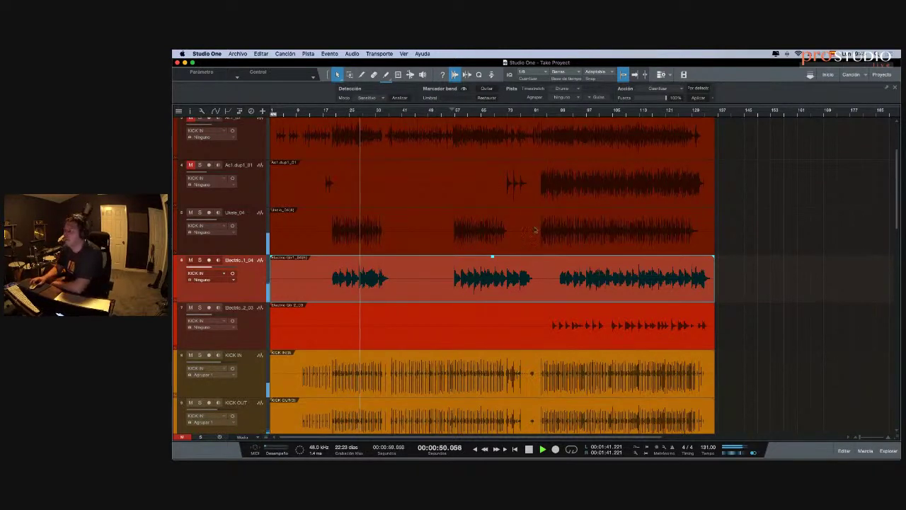
scroll(532, 242, down, 3)
scroll(516, 250, up, 2)
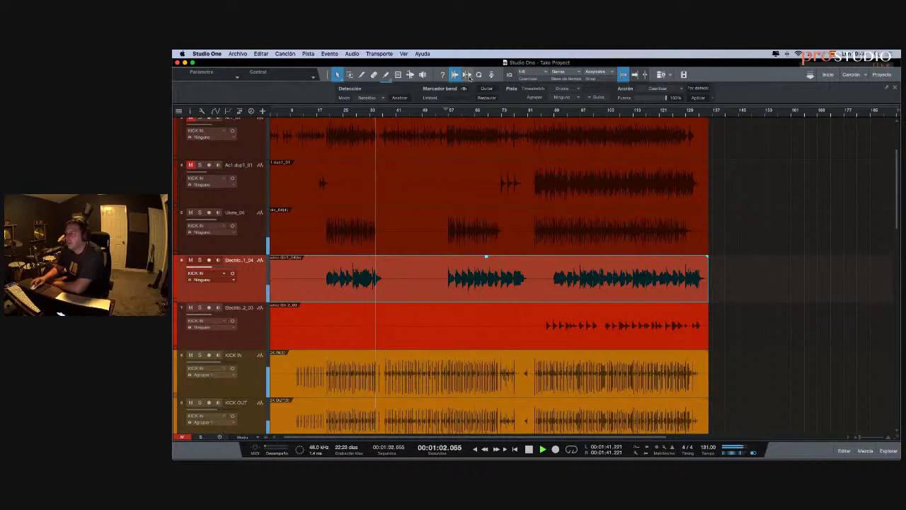
click(447, 113)
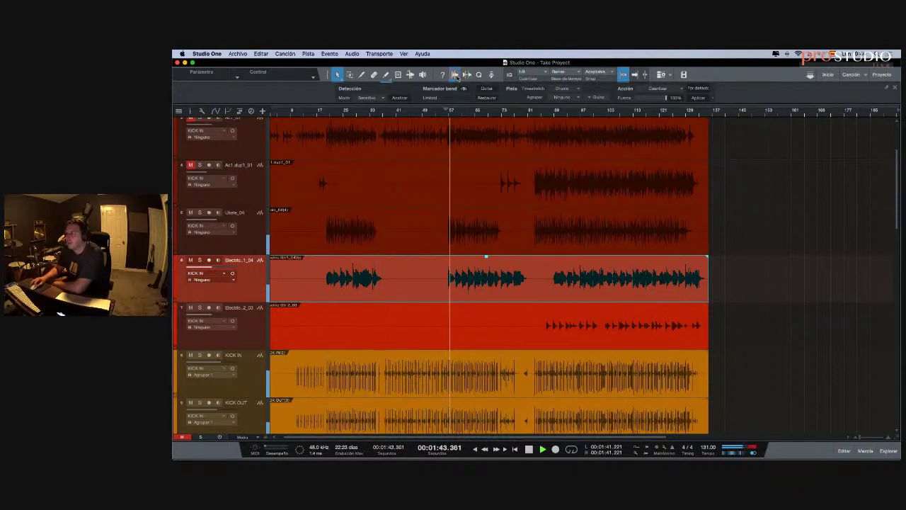
scroll(534, 276, up, 2)
scroll(534, 276, up, 1)
scroll(534, 276, right, 2)
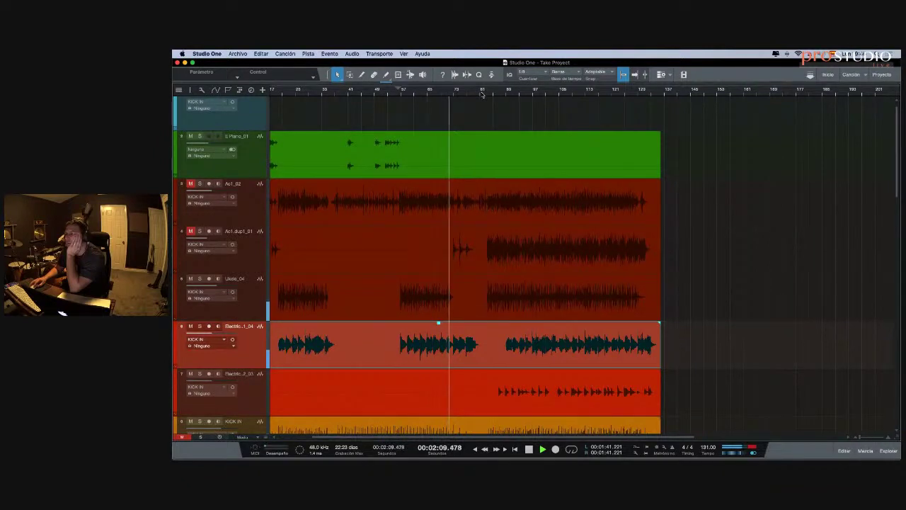
- Jump playback to around bar 81 and listen to the final section of the mix
click(482, 94)
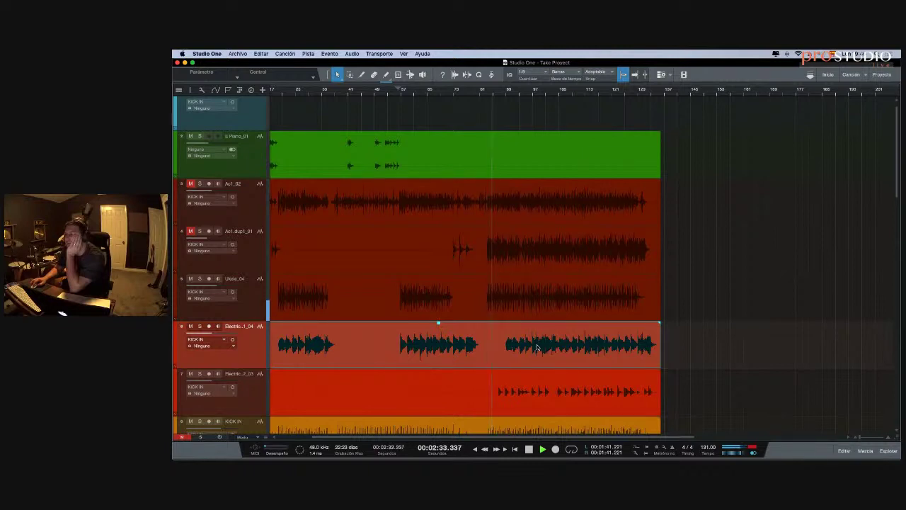
scroll(537, 347, right, 2)
scroll(536, 347, right, 1)
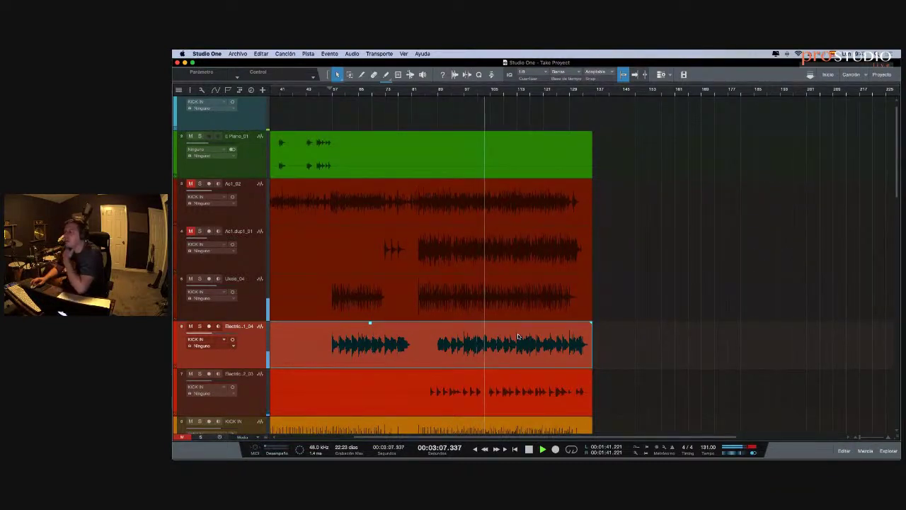
scroll(528, 340, up, 3)
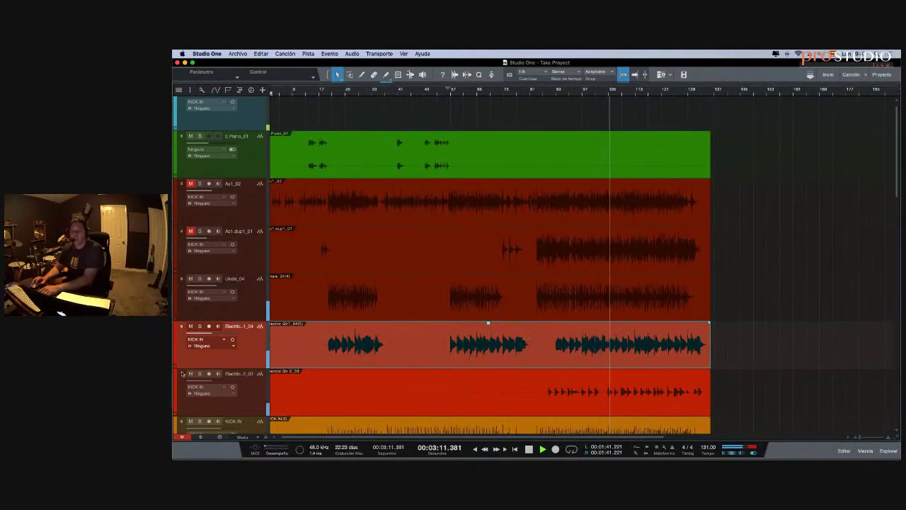
- Stop playback, mute Ukele_04, unmute Ac1_02 and Ac1.dup1_01, and play the mix from around bar 19
key(space)
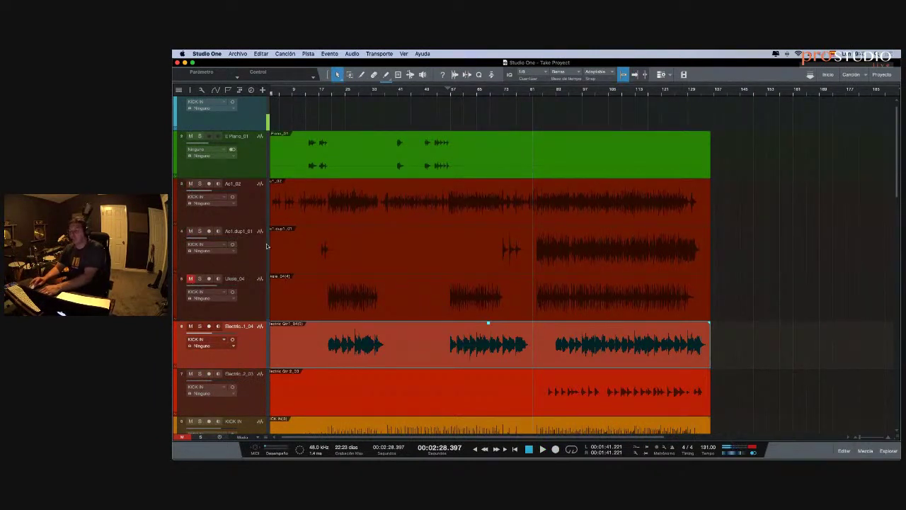
drag(324, 91, 324, 107)
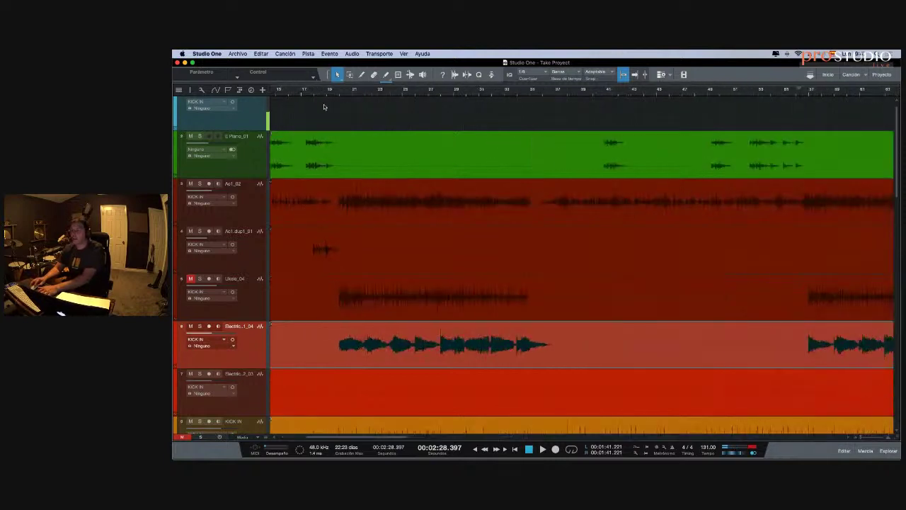
click(331, 94)
scroll(361, 169, left, 2)
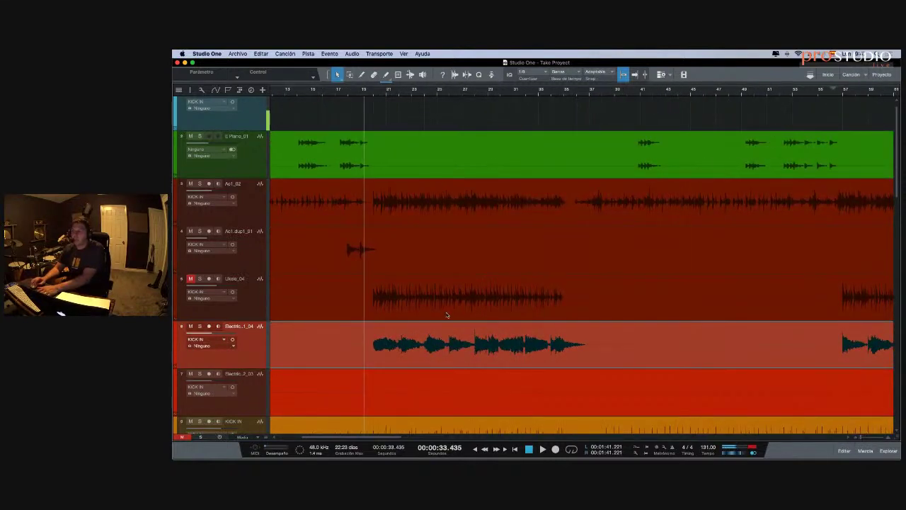
key(space)
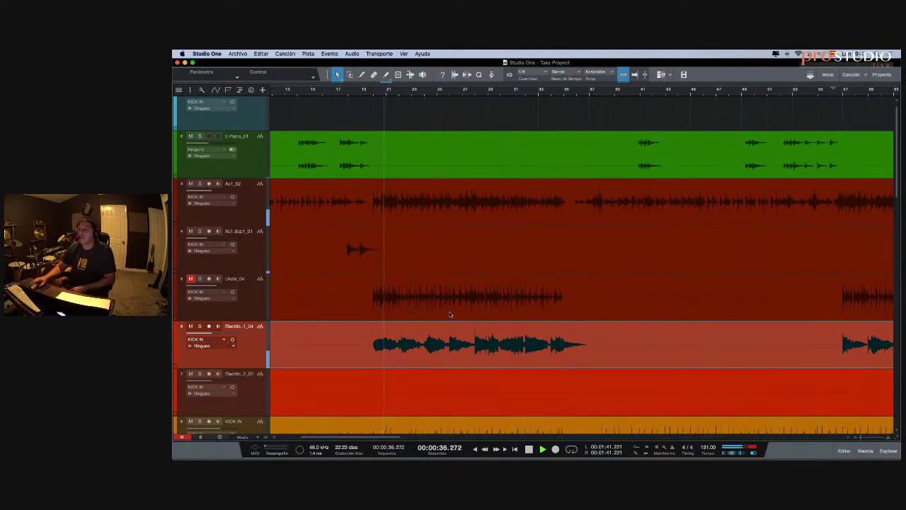
- Stop the current playback, set the playhead just before bar 57, and play the mix from there
mouse_move(219, 194)
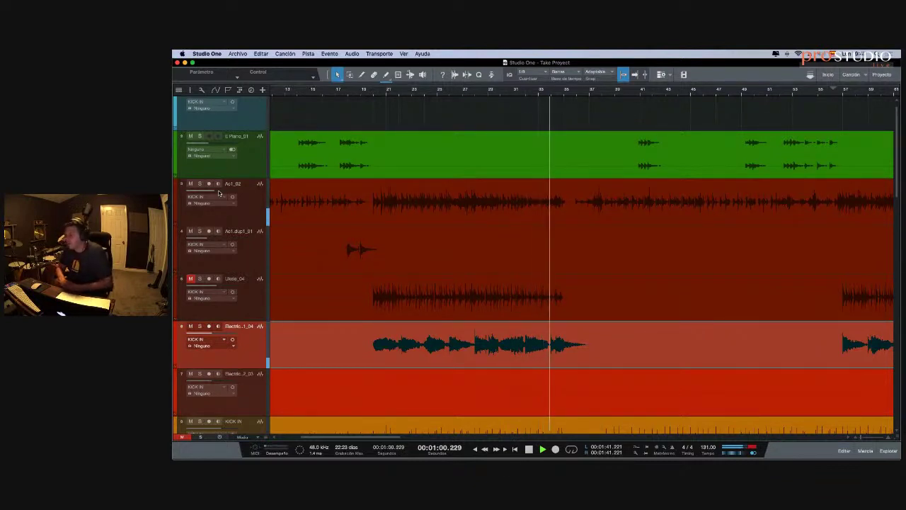
scroll(504, 281, right, 10)
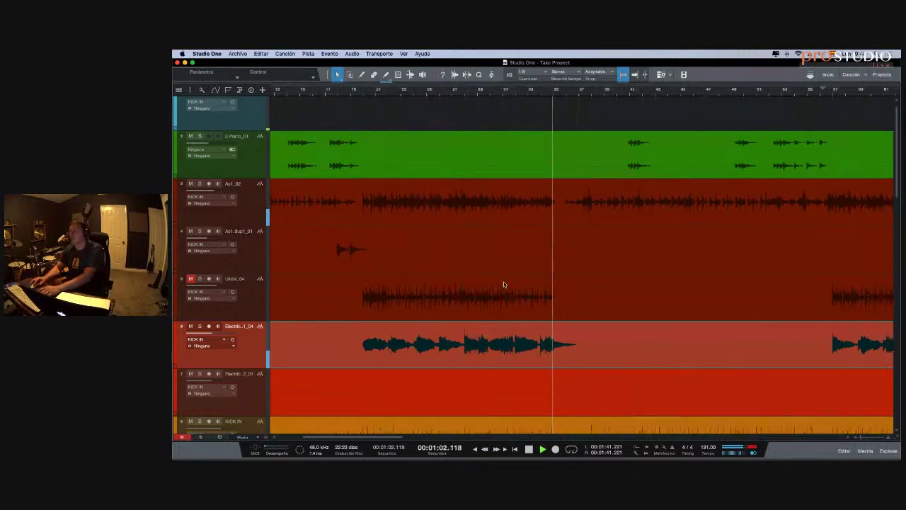
key(space)
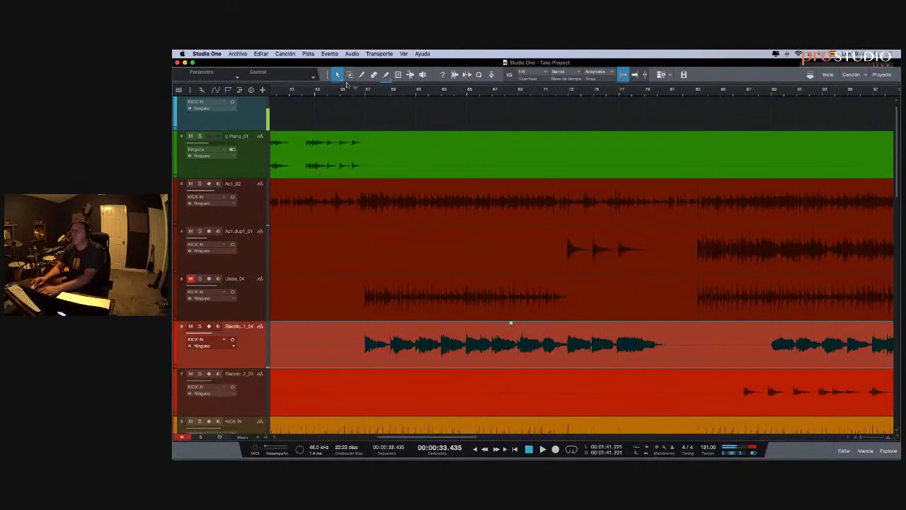
click(361, 96)
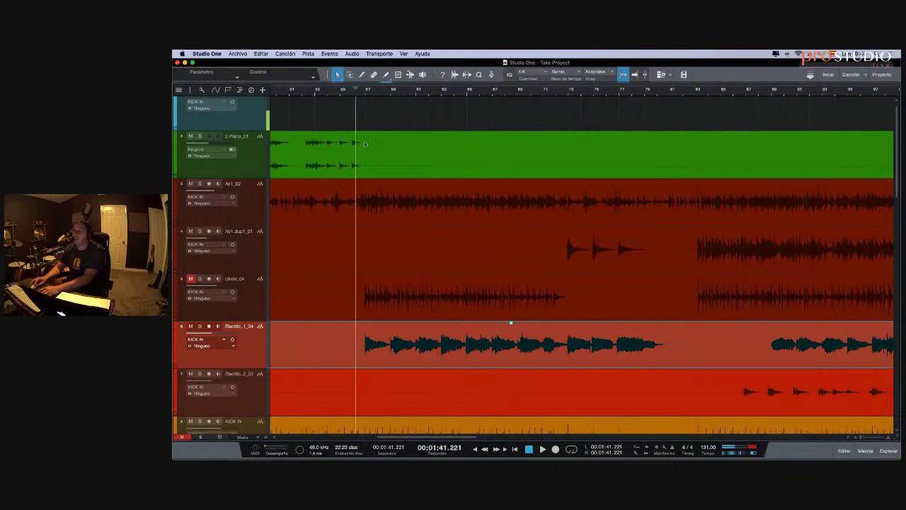
key(space)
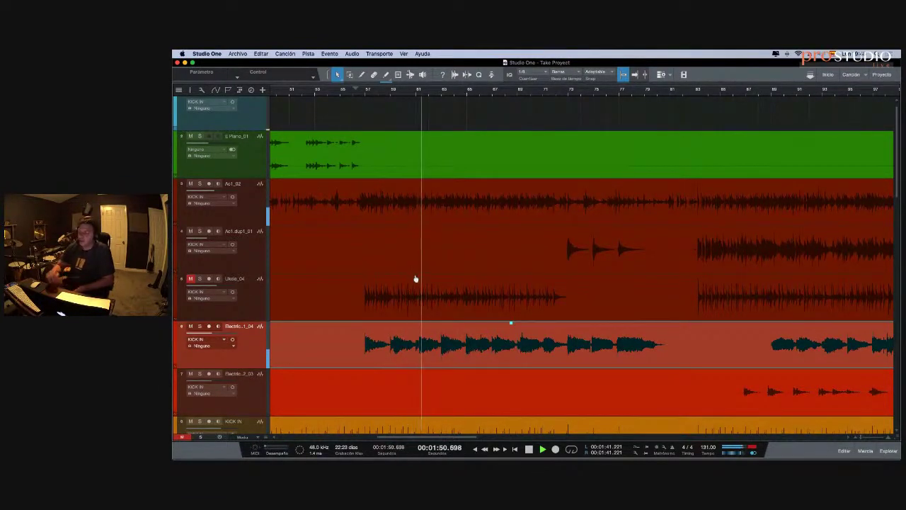
- Replay the section from just before bar 57 to hear the acoustic and electric guitars together, and stop playback
key(space)
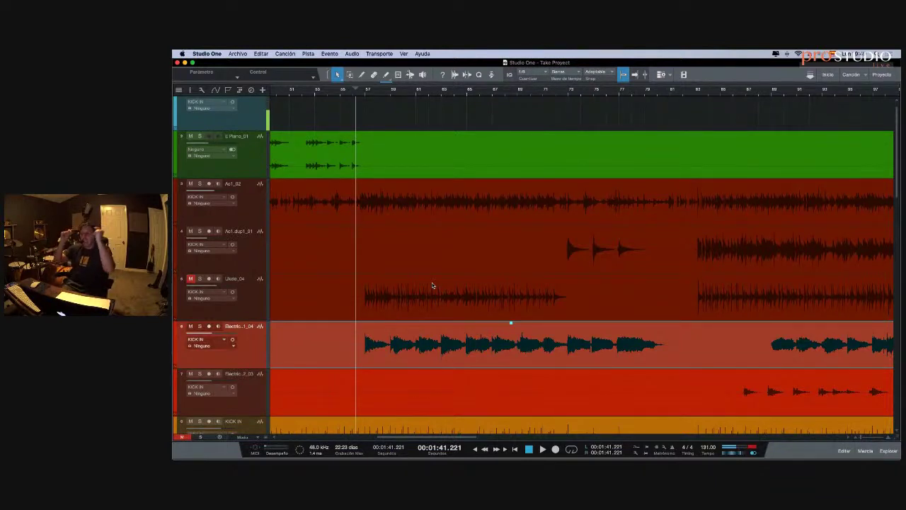
key(space)
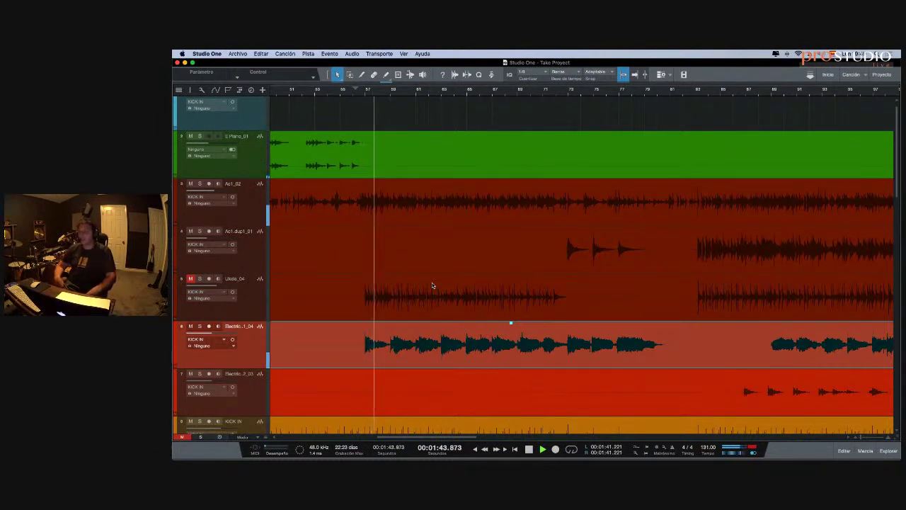
key(space)
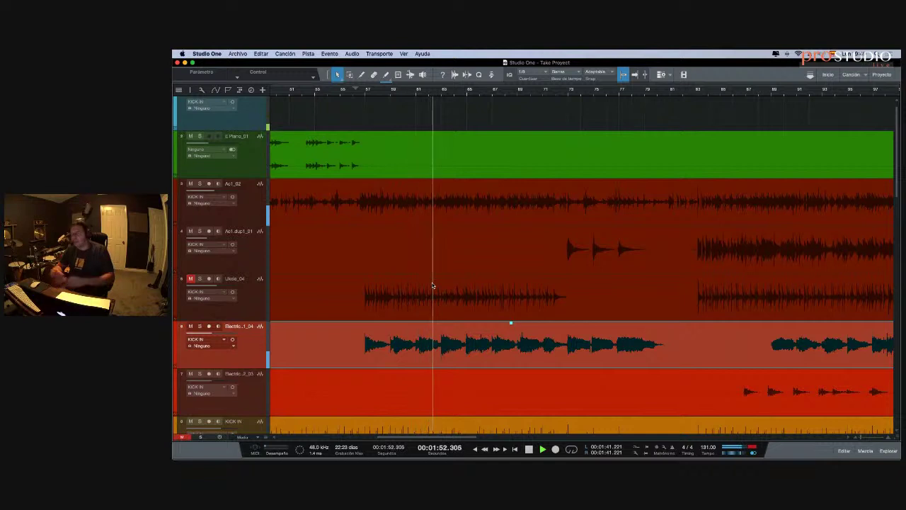
key(w)
key(w)
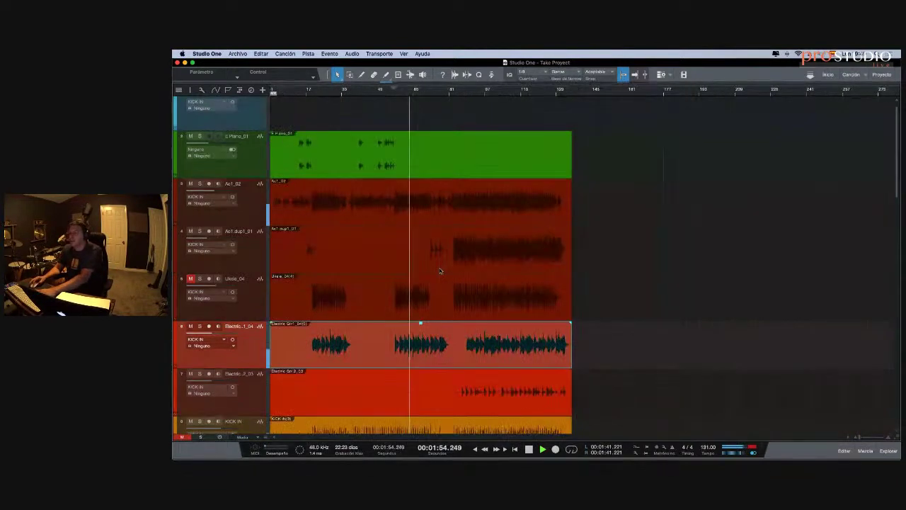
key(e)
key(e)
key(w)
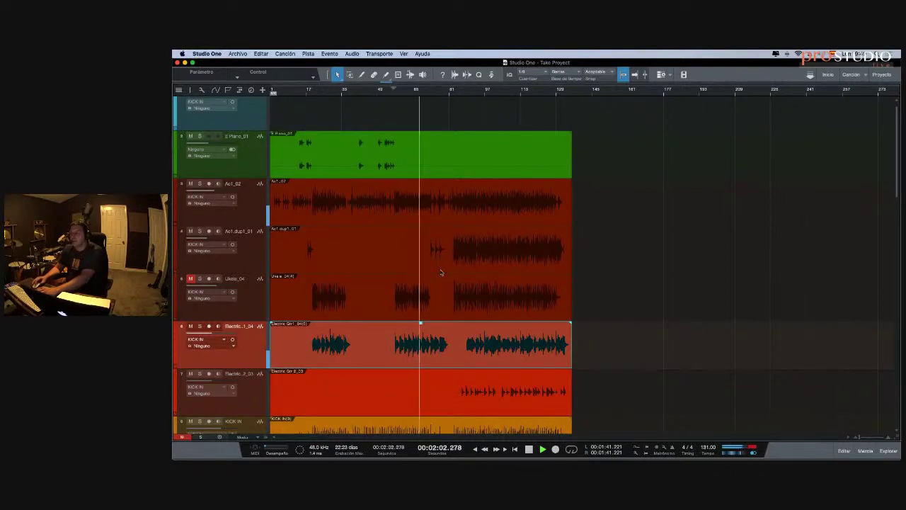
key(space)
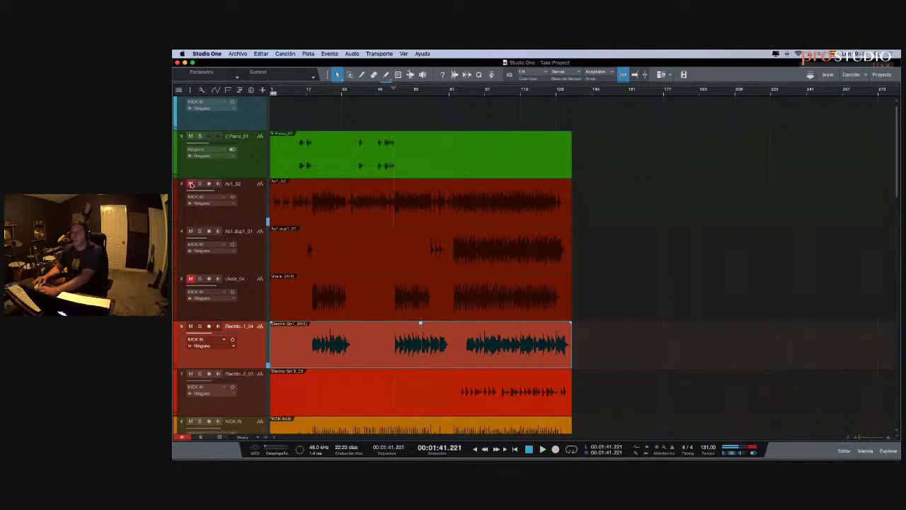
- Mute Ac1_02, unmute Ukele_04, play the mix from just before bar 57, and stop playback
click(190, 280)
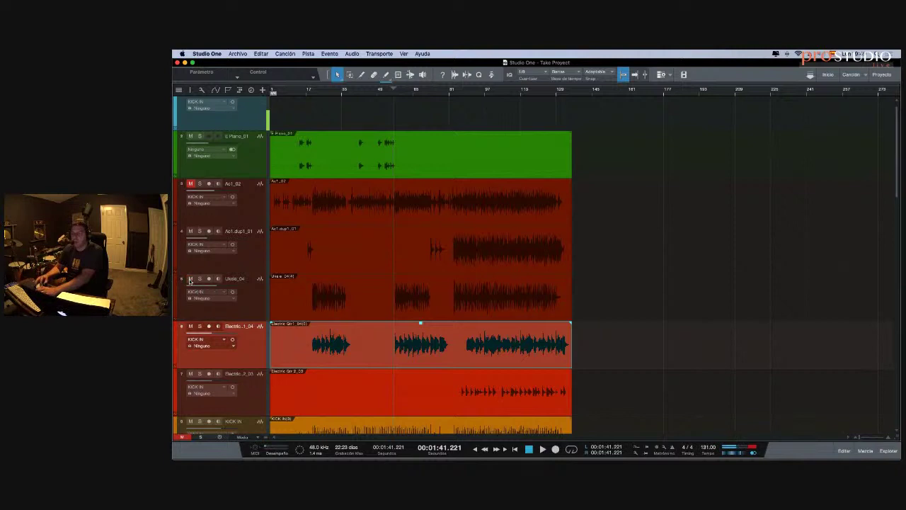
key(space)
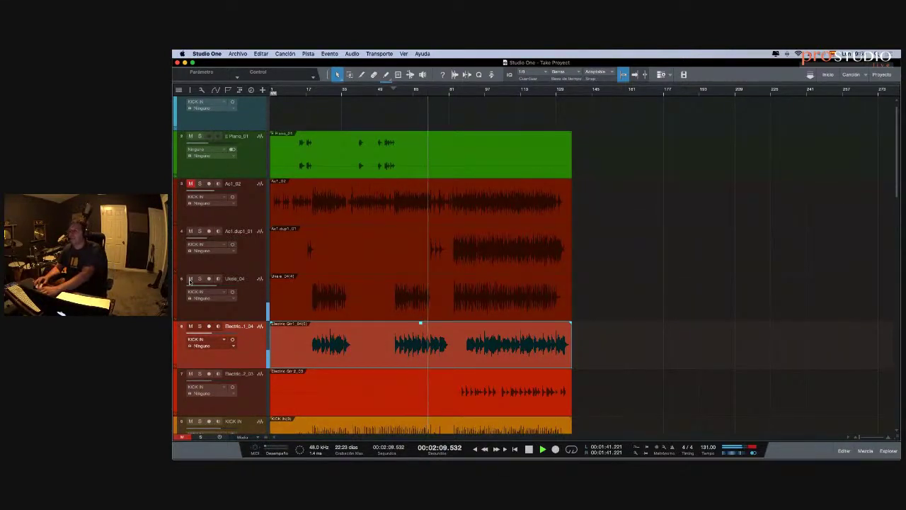
key(space)
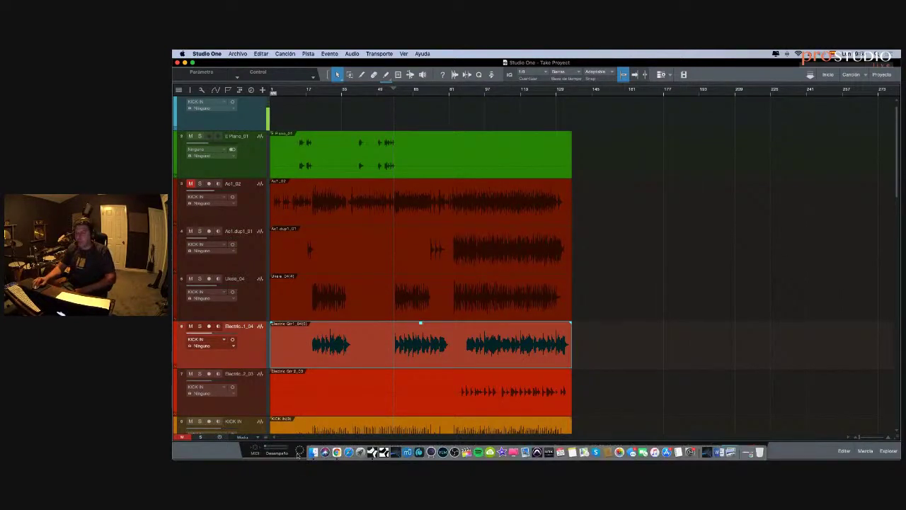
- Switch to Chrome and look through the course catalogue on the Pro Studio Live's School page
click(332, 441)
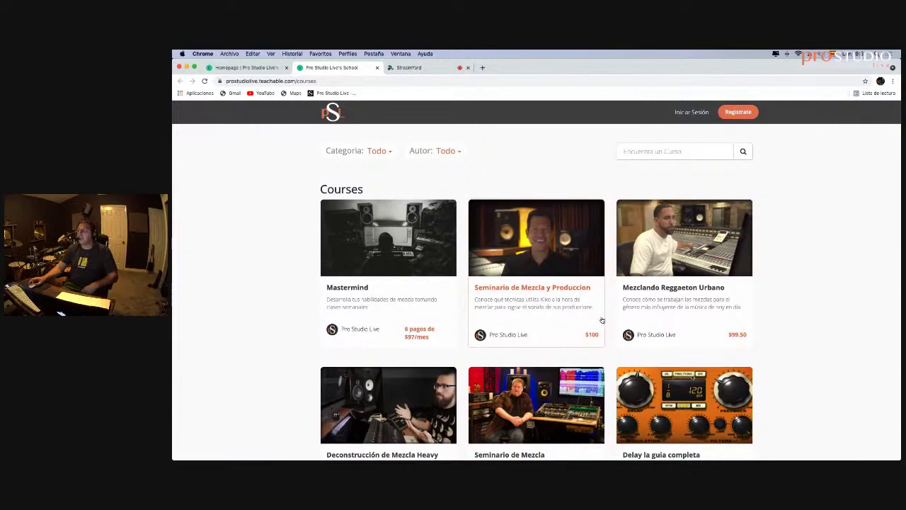
scroll(602, 320, down, 5)
scroll(602, 320, down, 10)
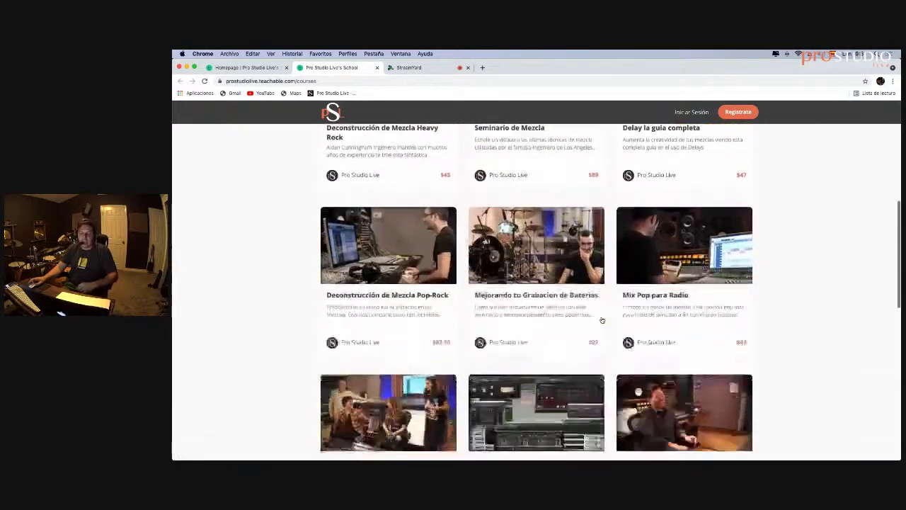
scroll(602, 320, up, 15)
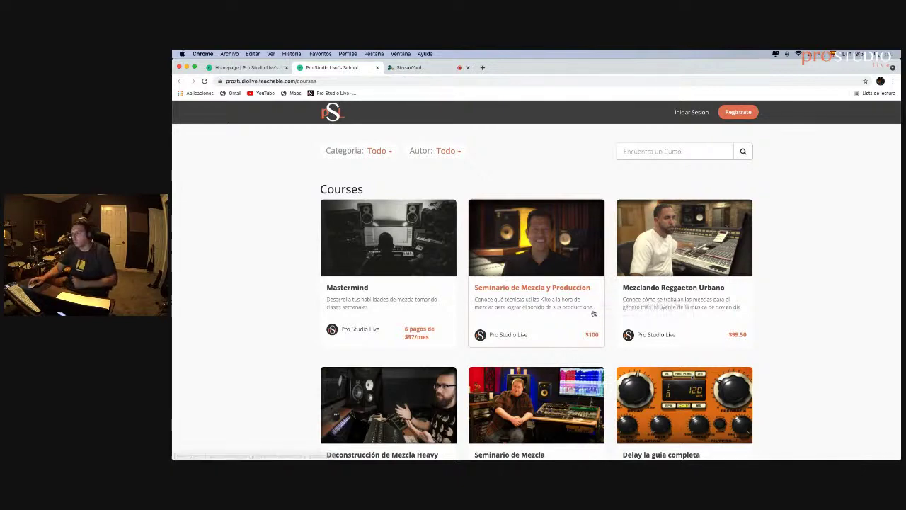
scroll(593, 313, down, 1)
scroll(594, 314, down, 5)
scroll(594, 314, up, 5)
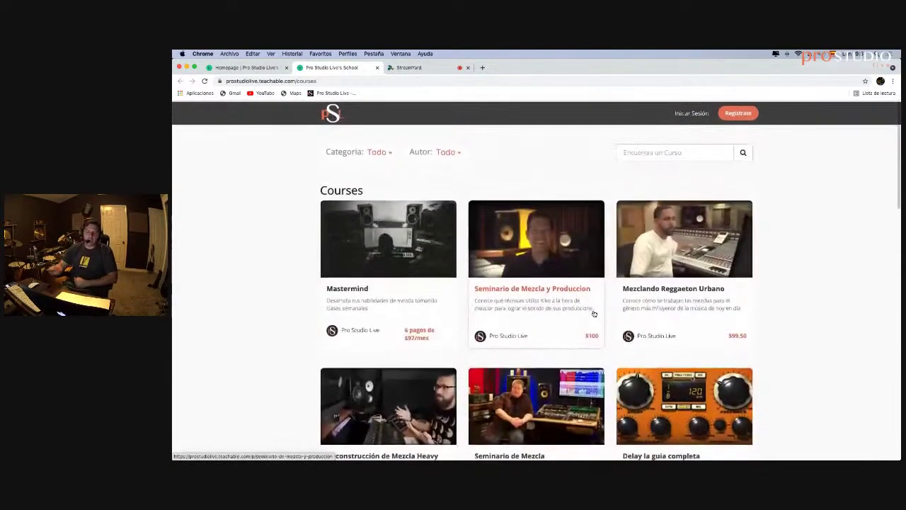